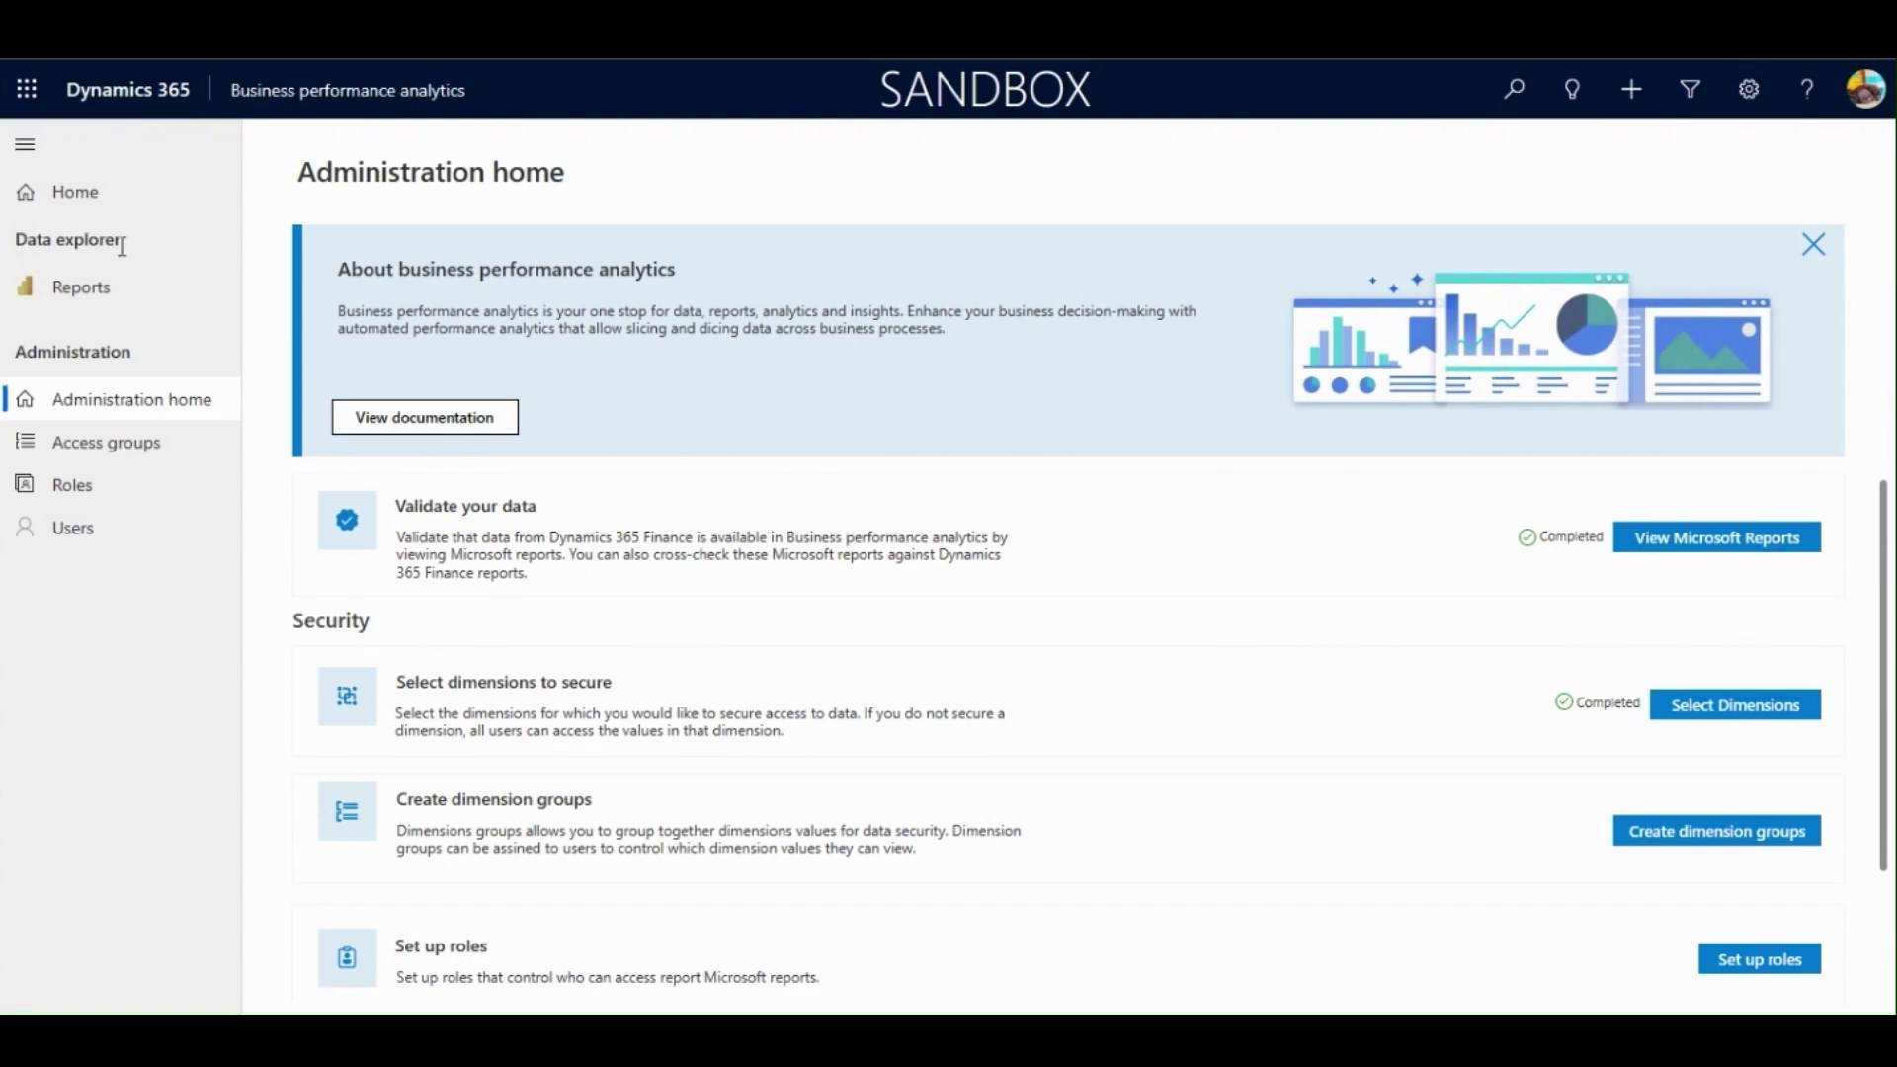
Open the Ledger transaction list report to view its Transaction list page, and duplicate the report
{"action": "left_click", "coordinate": [99, 291]}
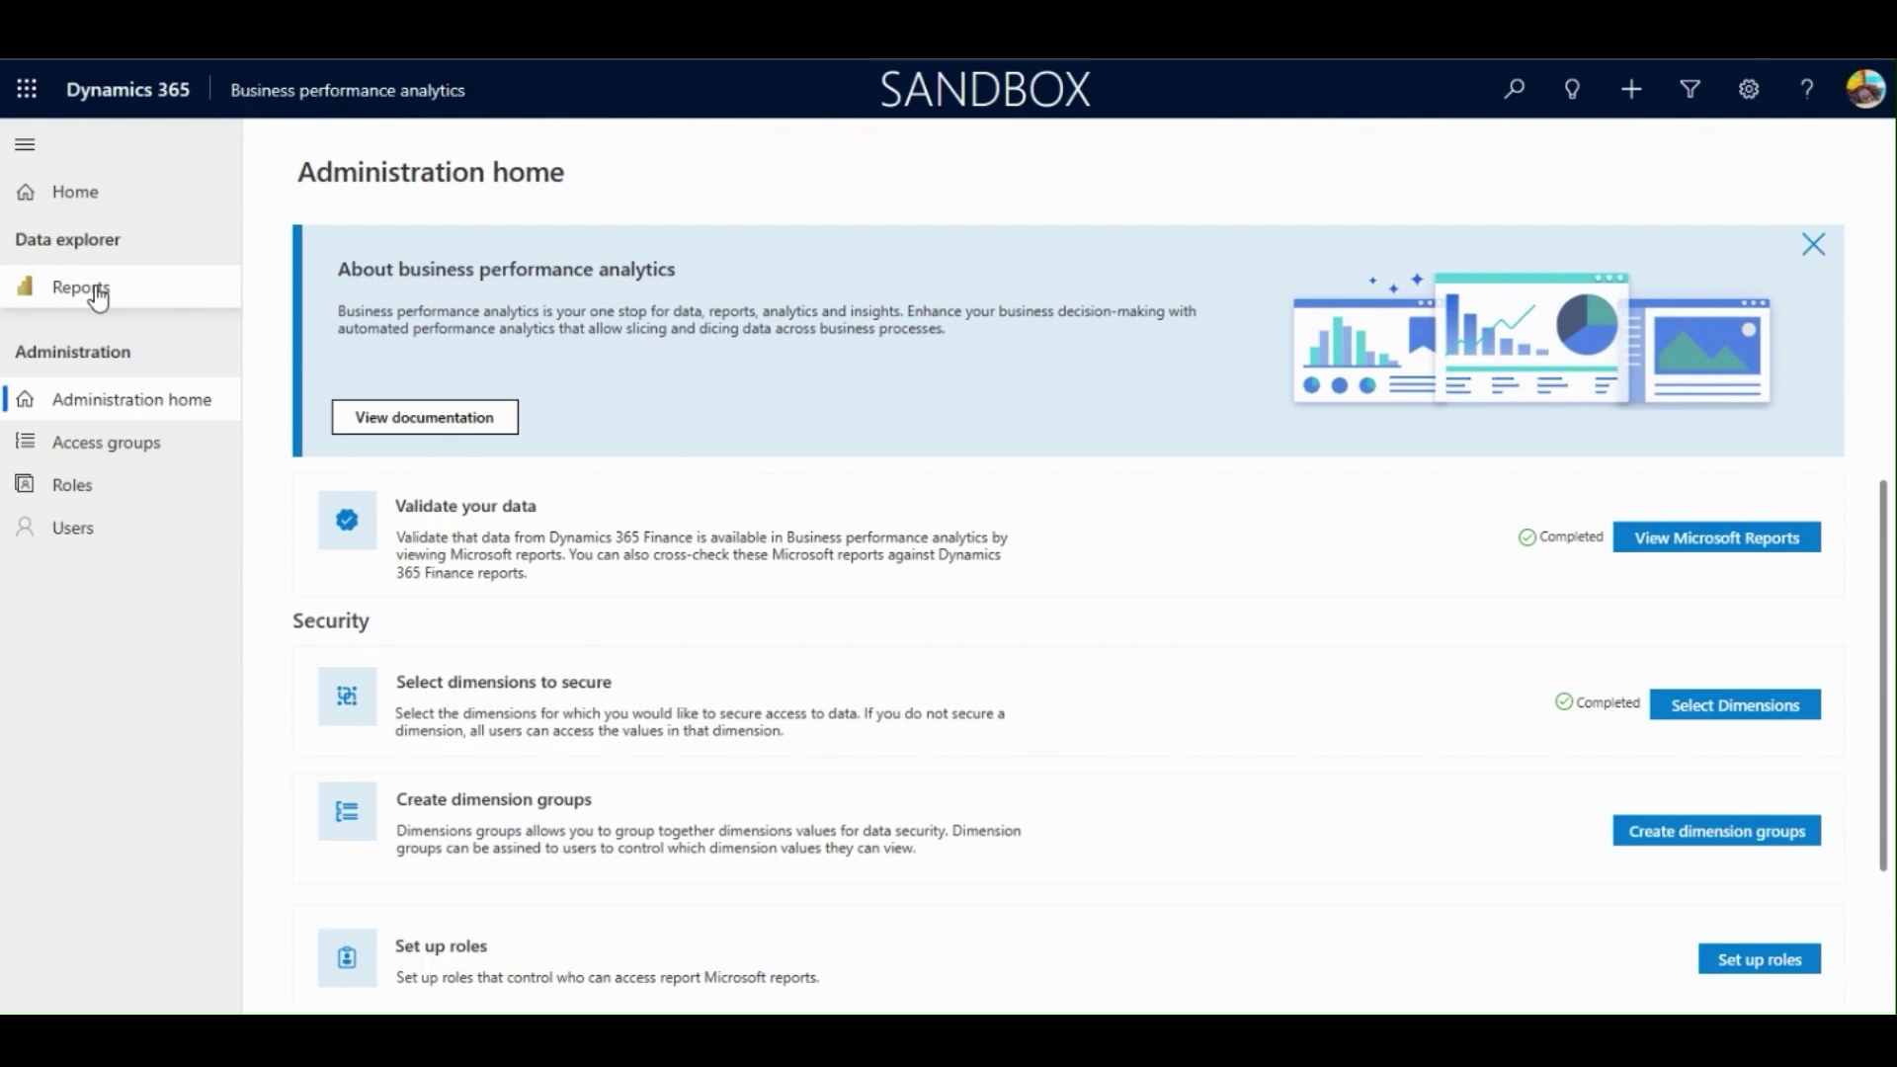
{"action": "left_click", "coordinate": [98, 296]}
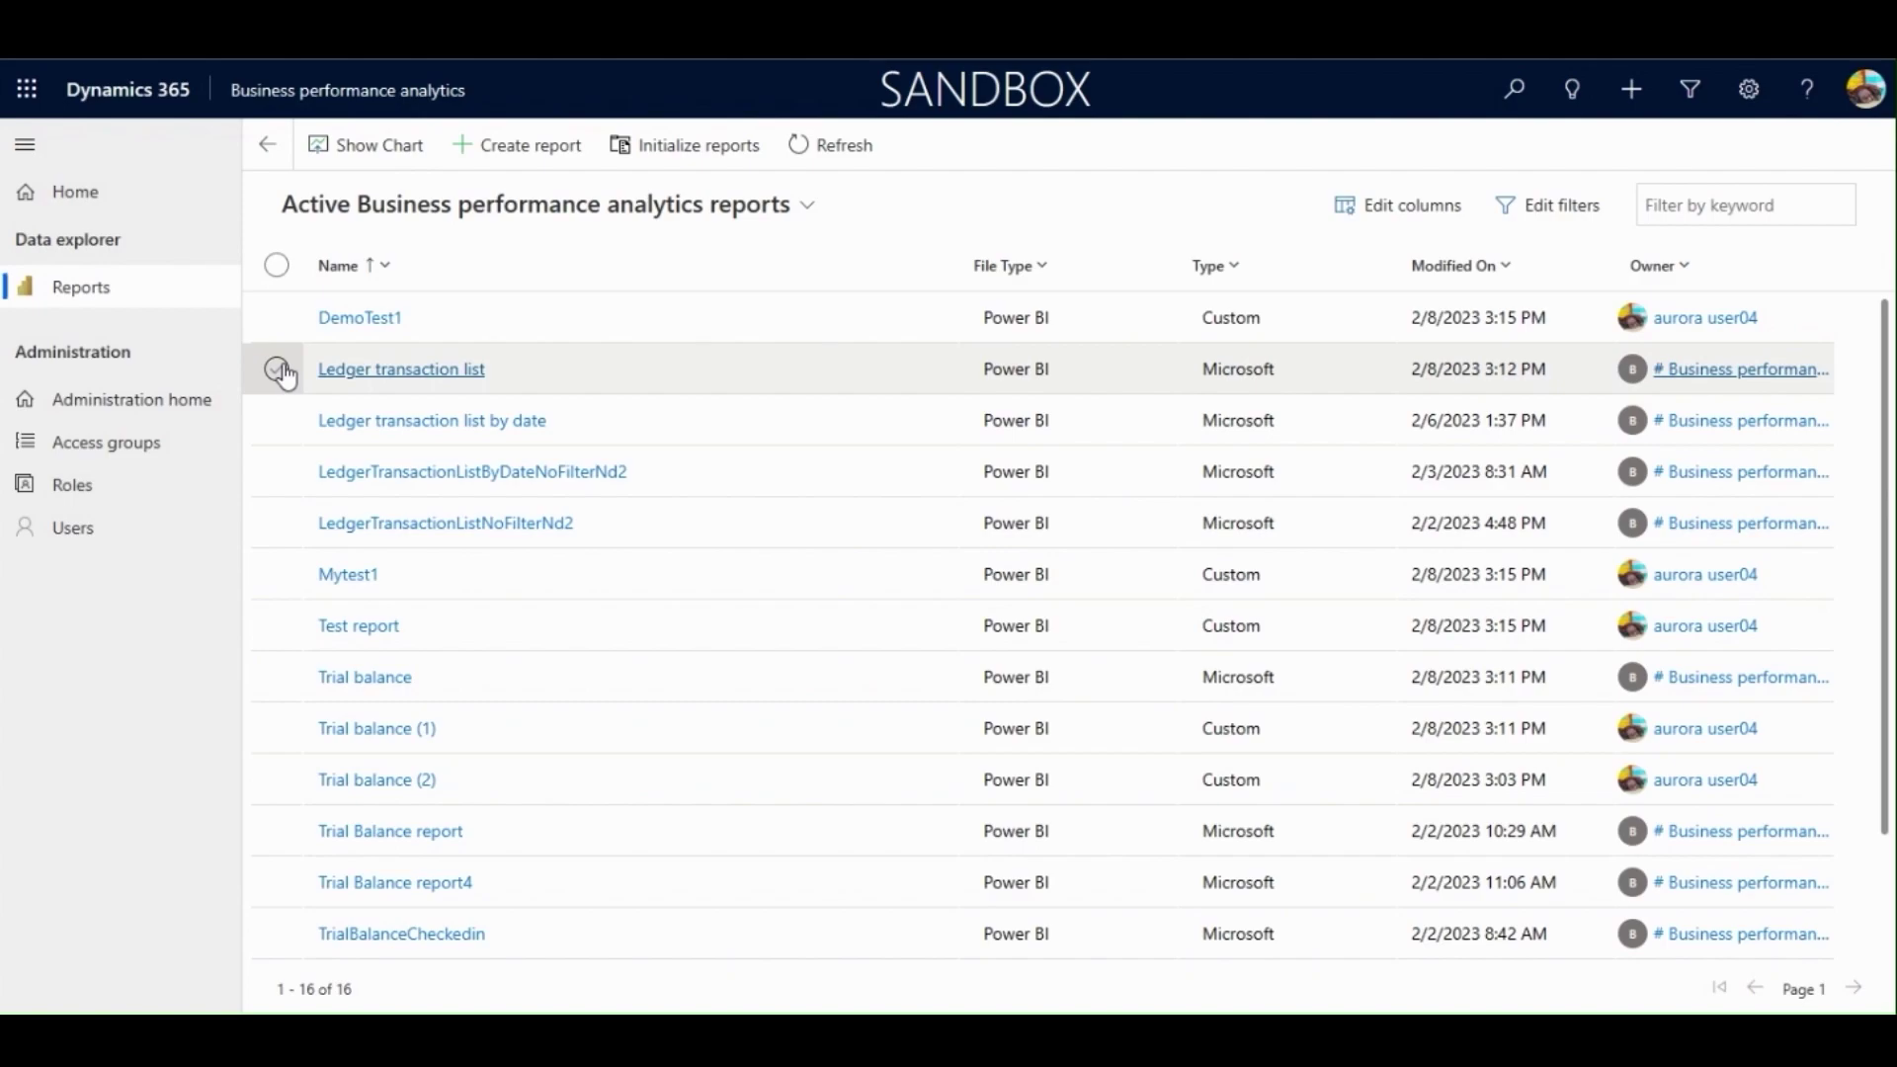
{"action": "left_click", "coordinate": [395, 370]}
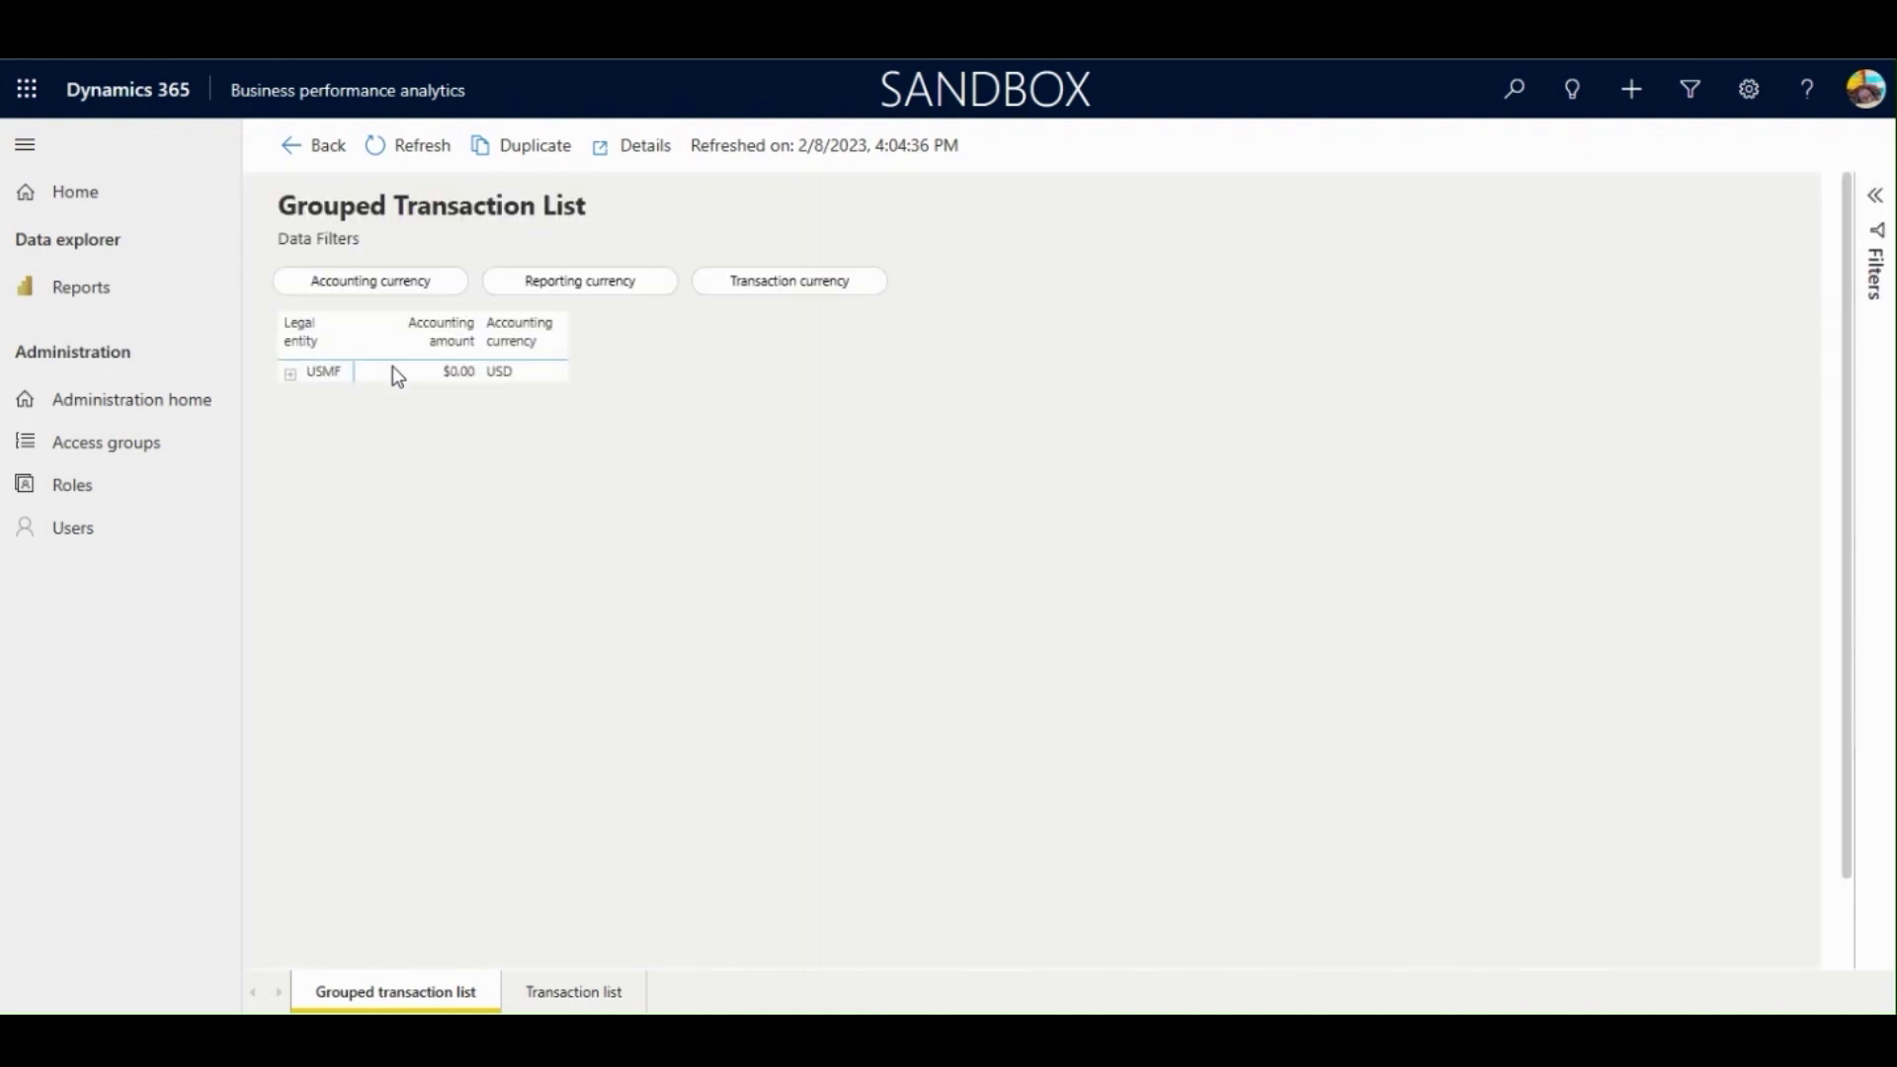
{"action": "left_click", "coordinate": [574, 990]}
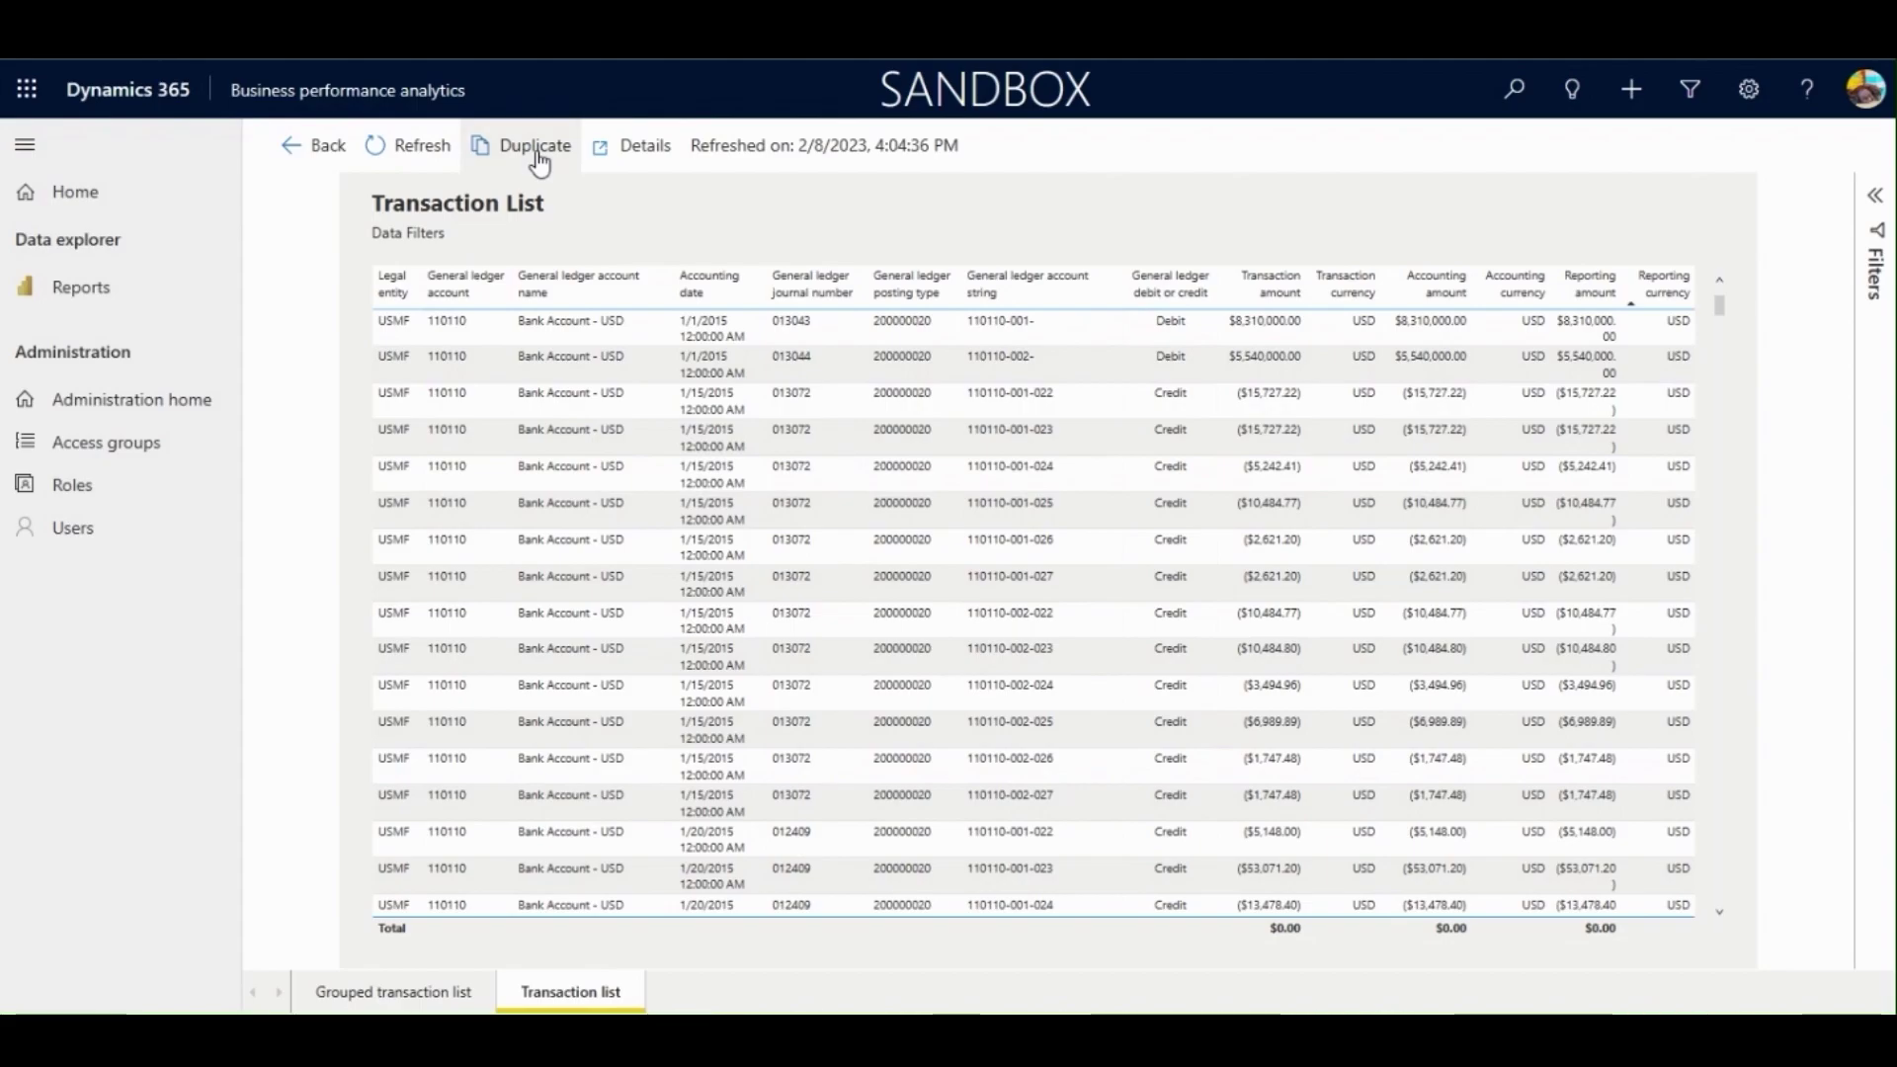
{"action": "left_click", "coordinate": [301, 150]}
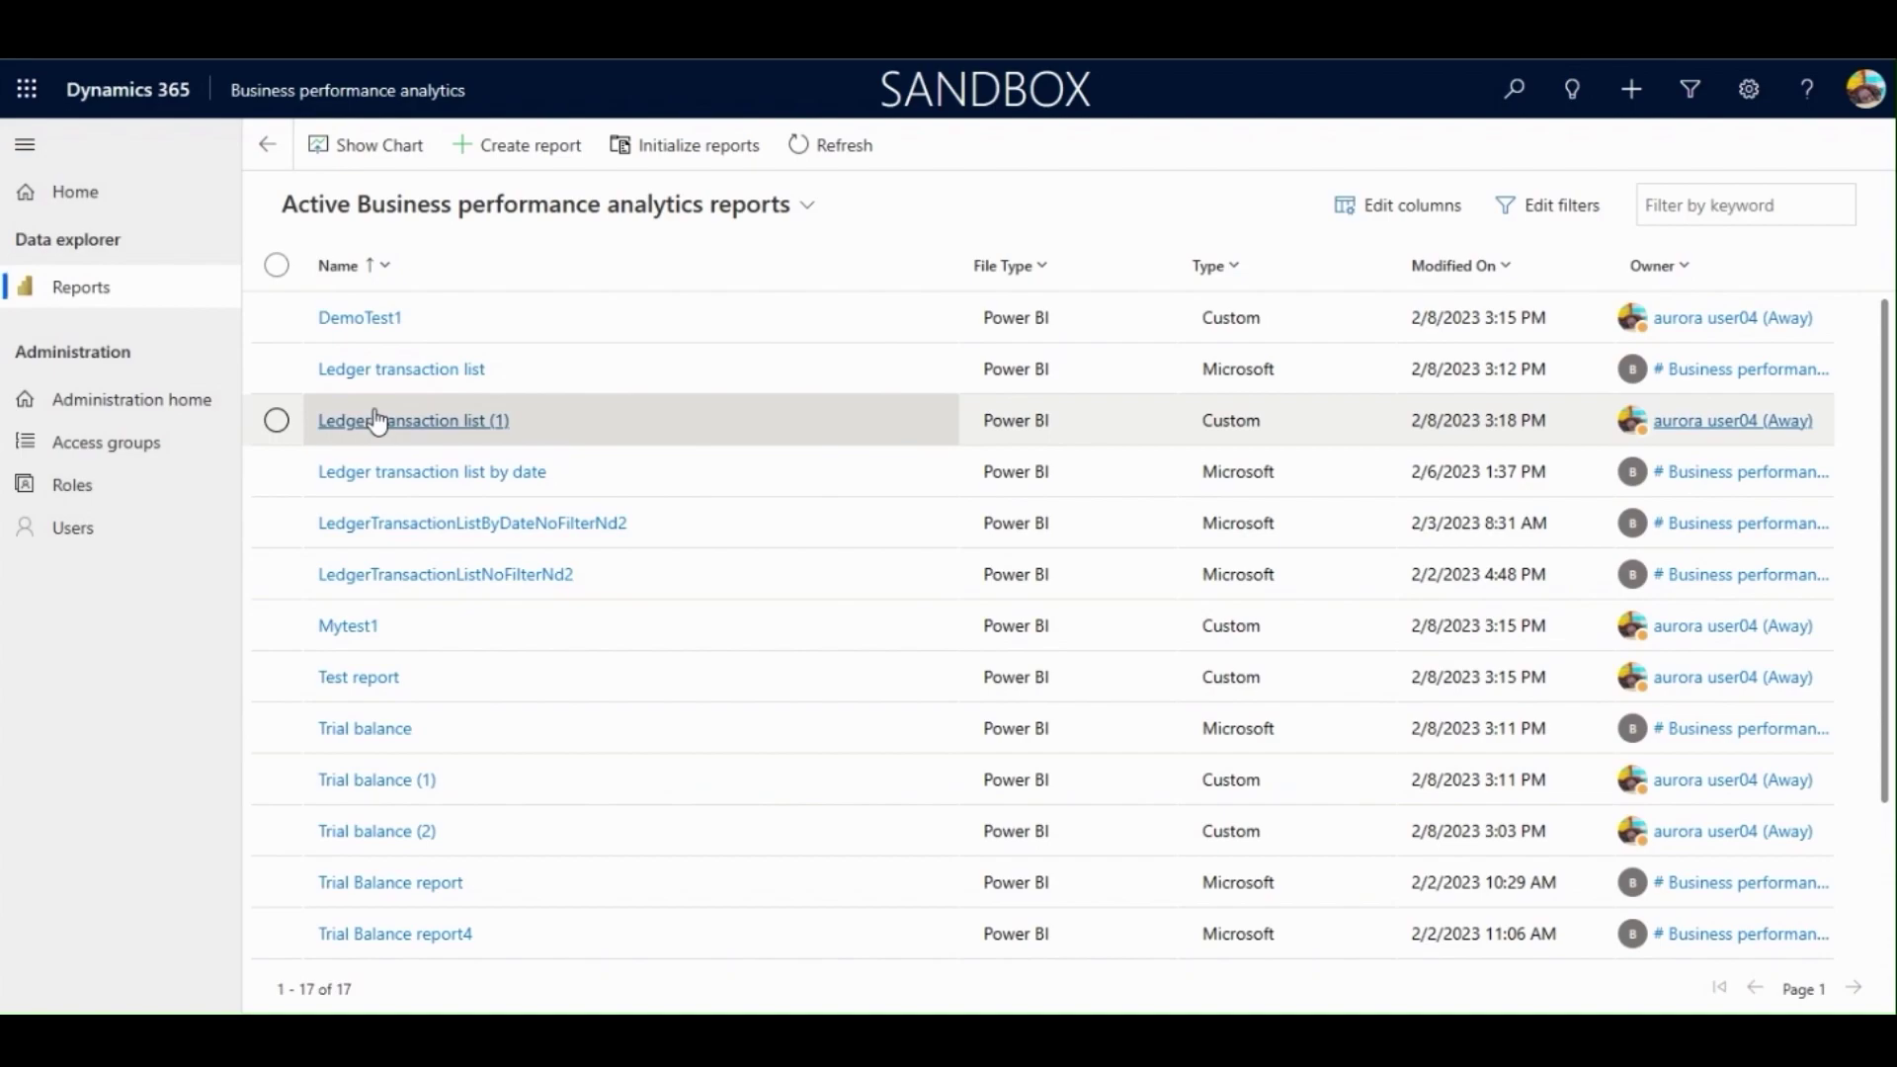
Open the duplicated Ledger transaction list (1) report for editing and remove the Legal entity column from the Transaction list table
{"action": "left_click", "coordinate": [456, 422]}
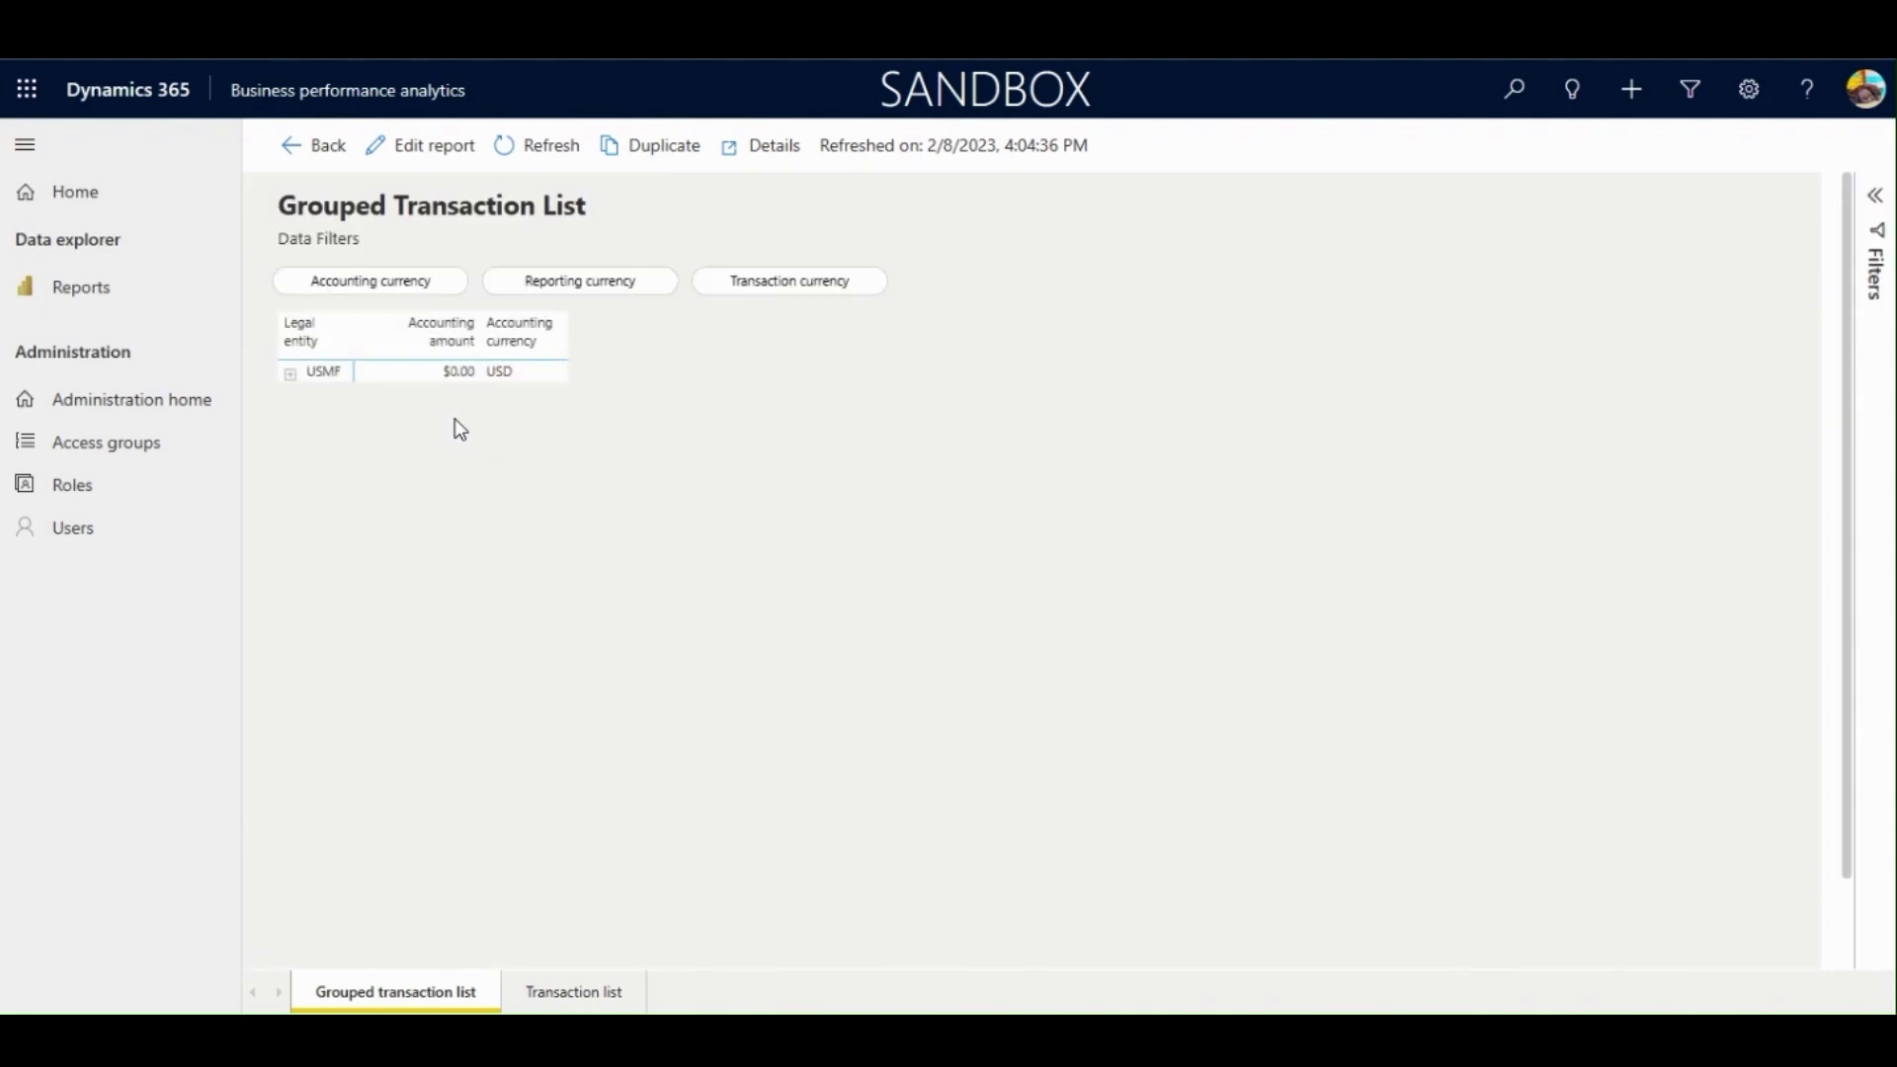
{"action": "left_click", "coordinate": [445, 148]}
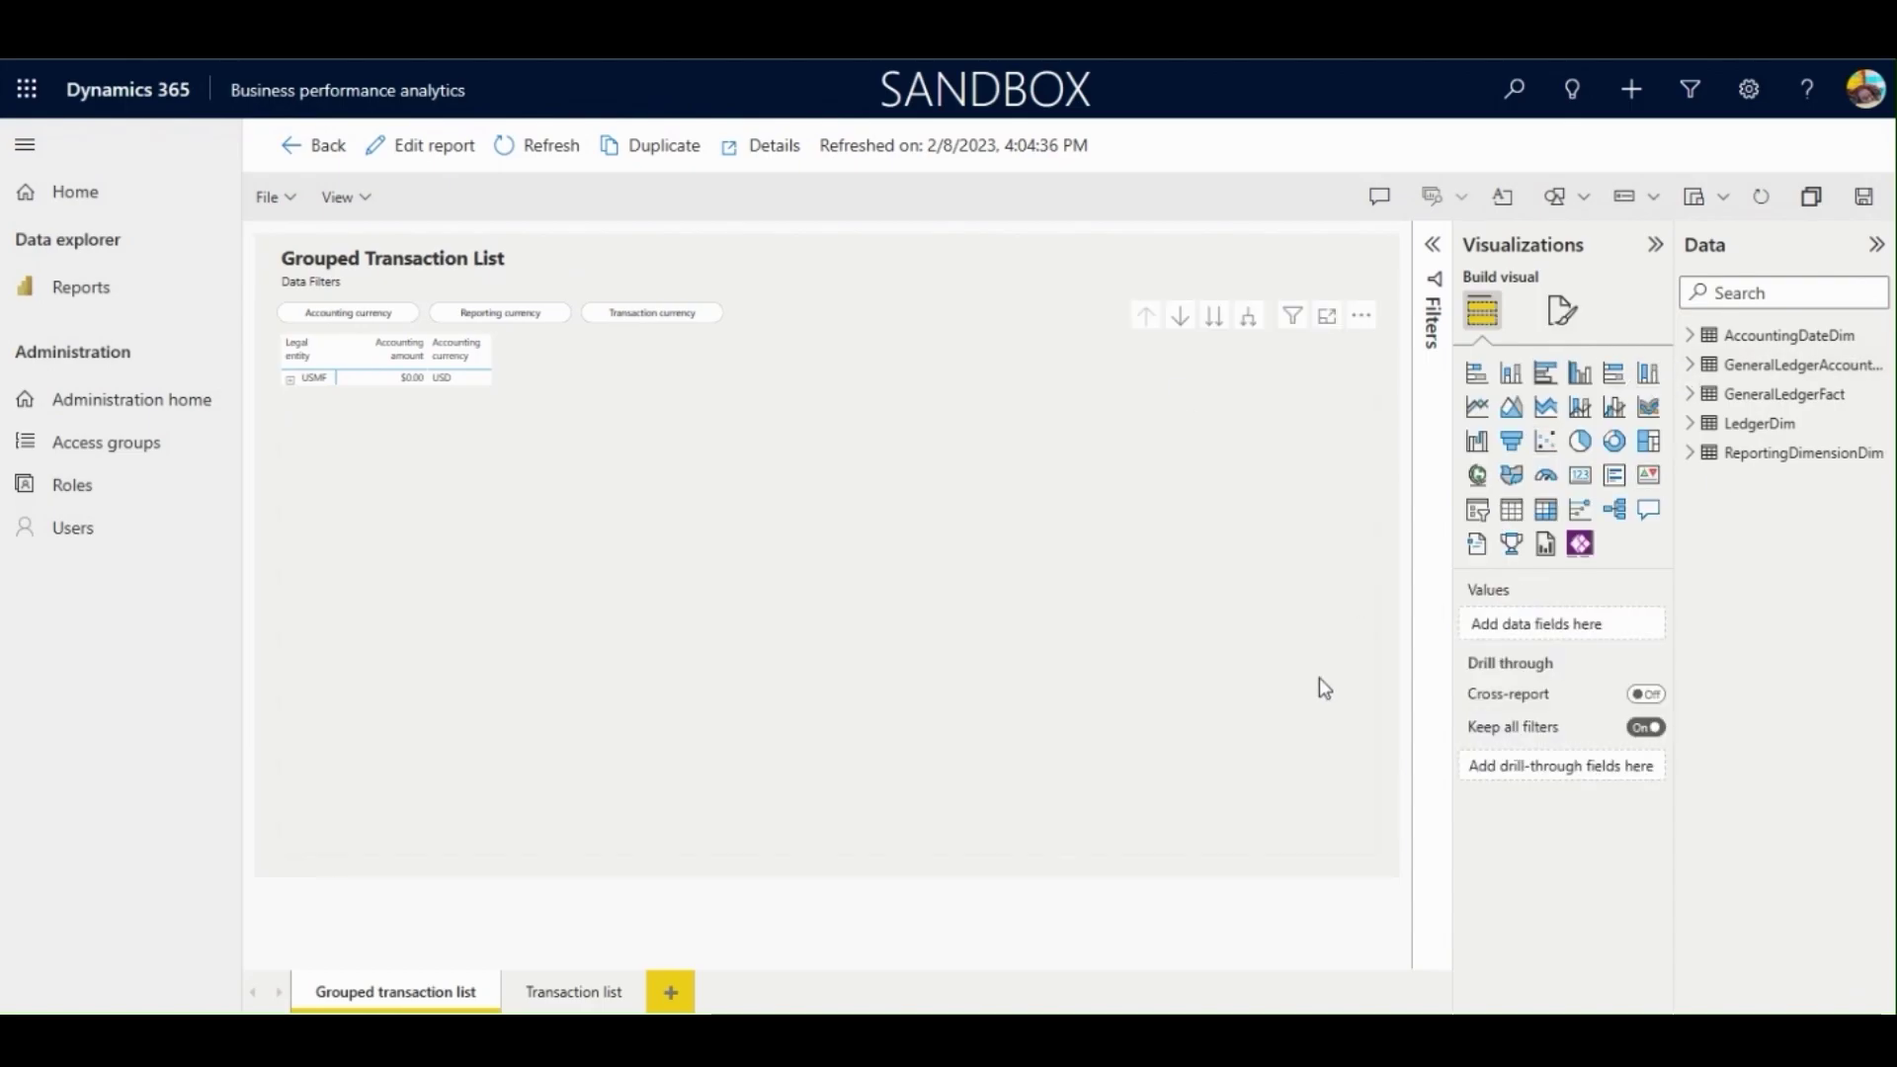
{"action": "left_click", "coordinate": [607, 984]}
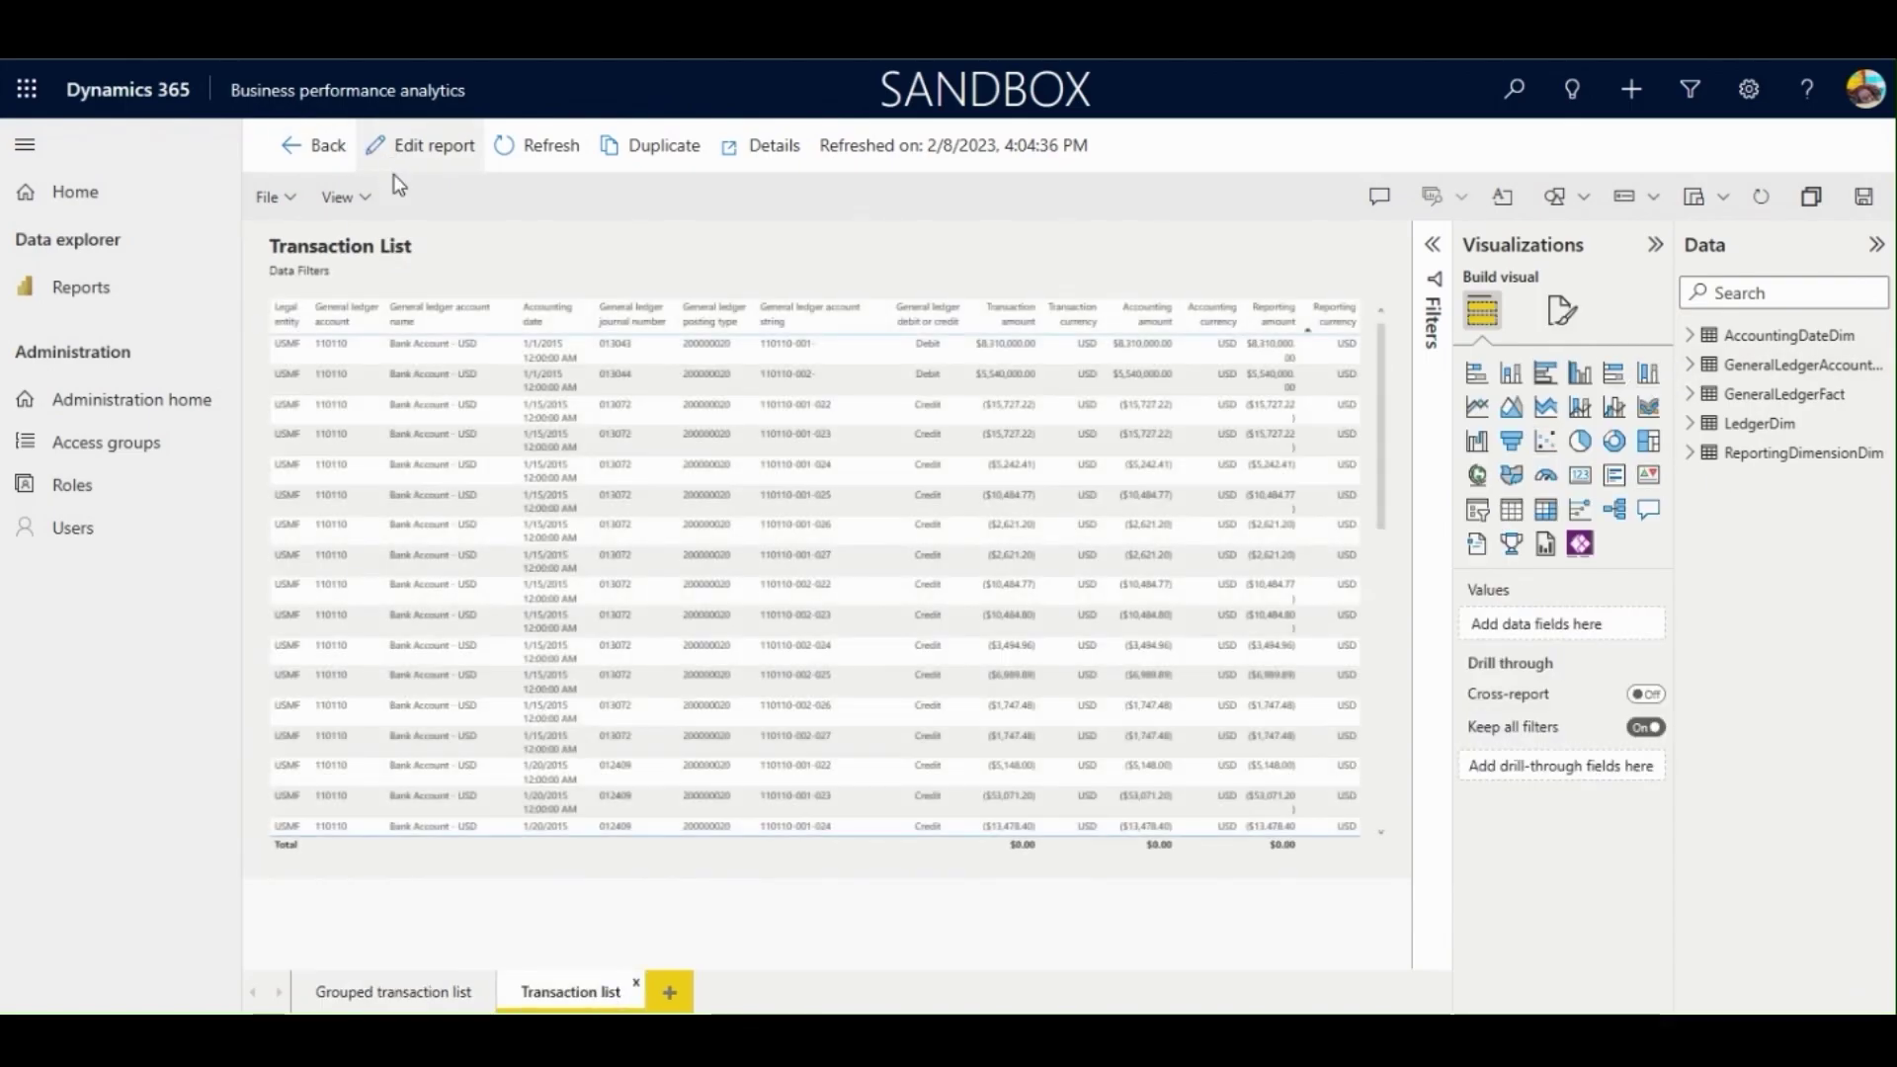
{"action": "left_click", "coordinate": [551, 343]}
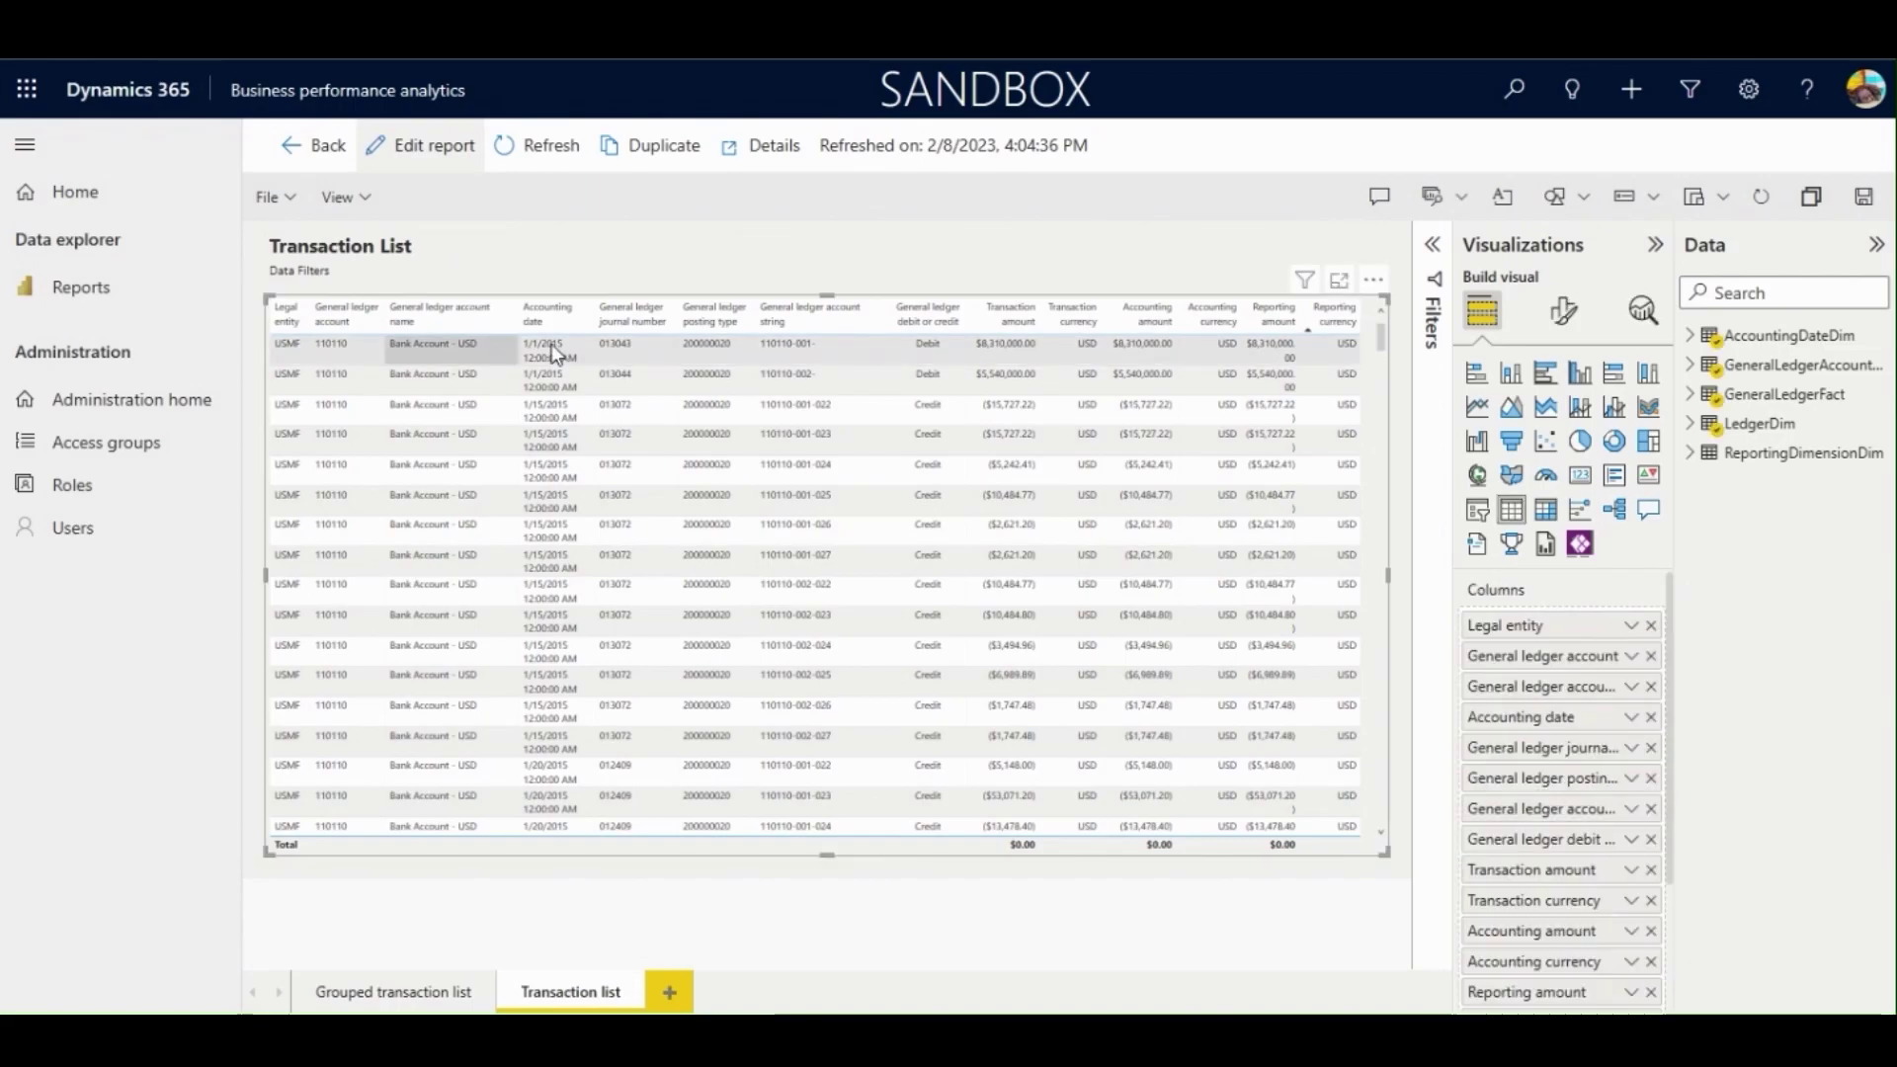
{"action": "left_click", "coordinate": [1650, 627]}
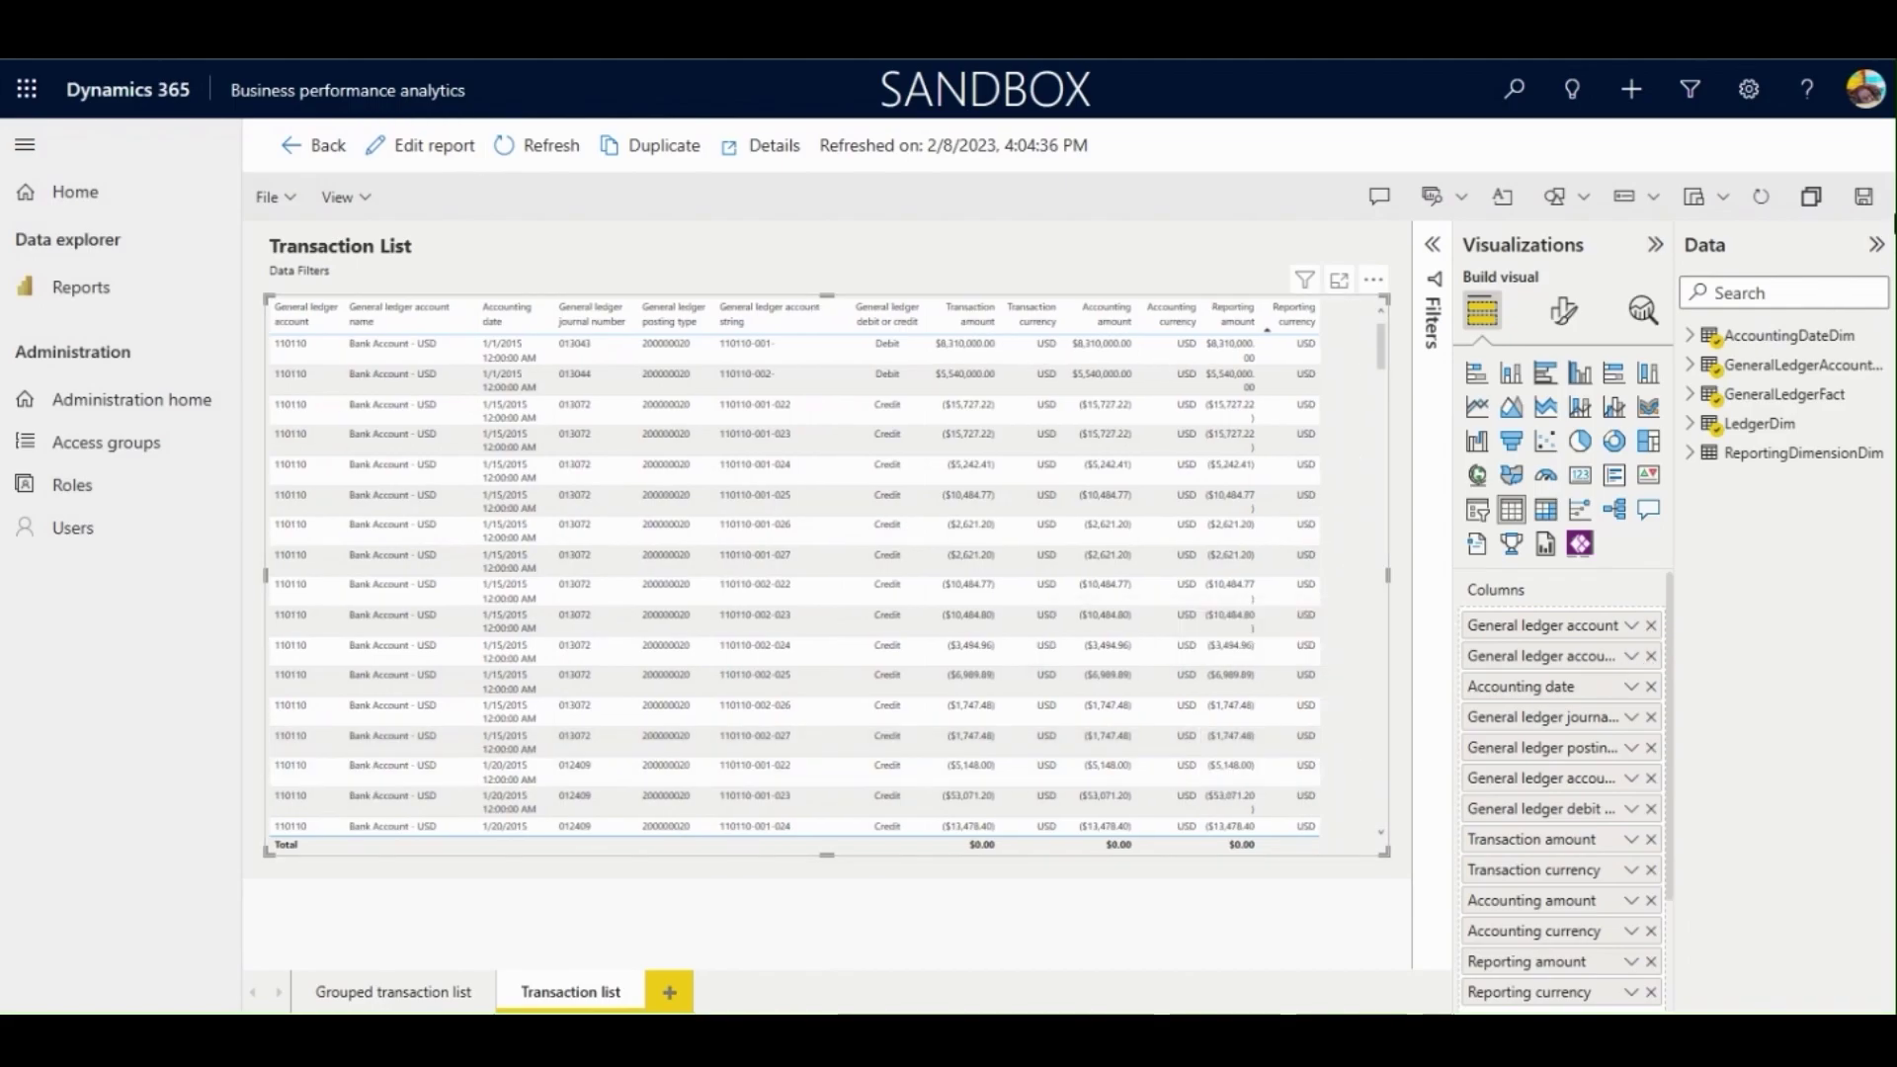
Convert the transactions table to a stacked bar chart with the Ledger and Ledger name fields from LedgerDim, and return to the report list
{"action": "left_click", "coordinate": [1544, 375]}
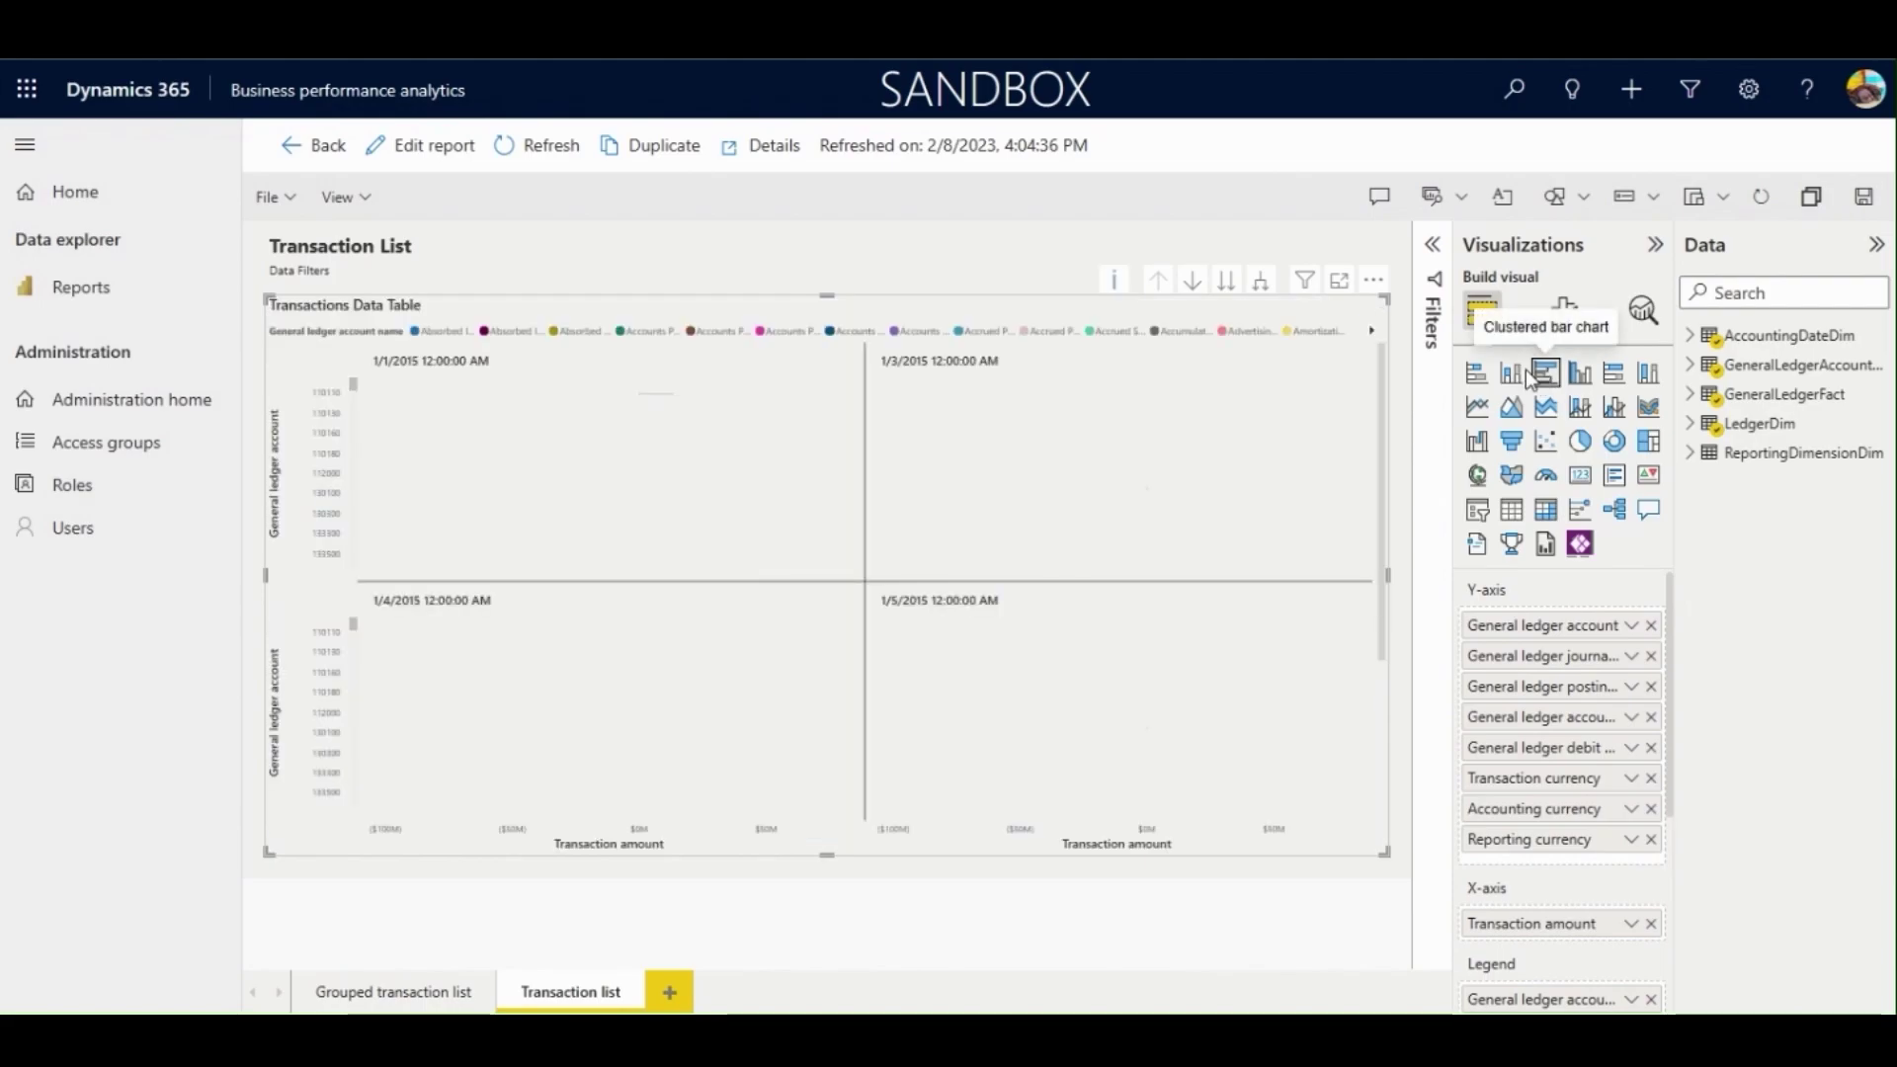
{"action": "left_click", "coordinate": [1476, 373]}
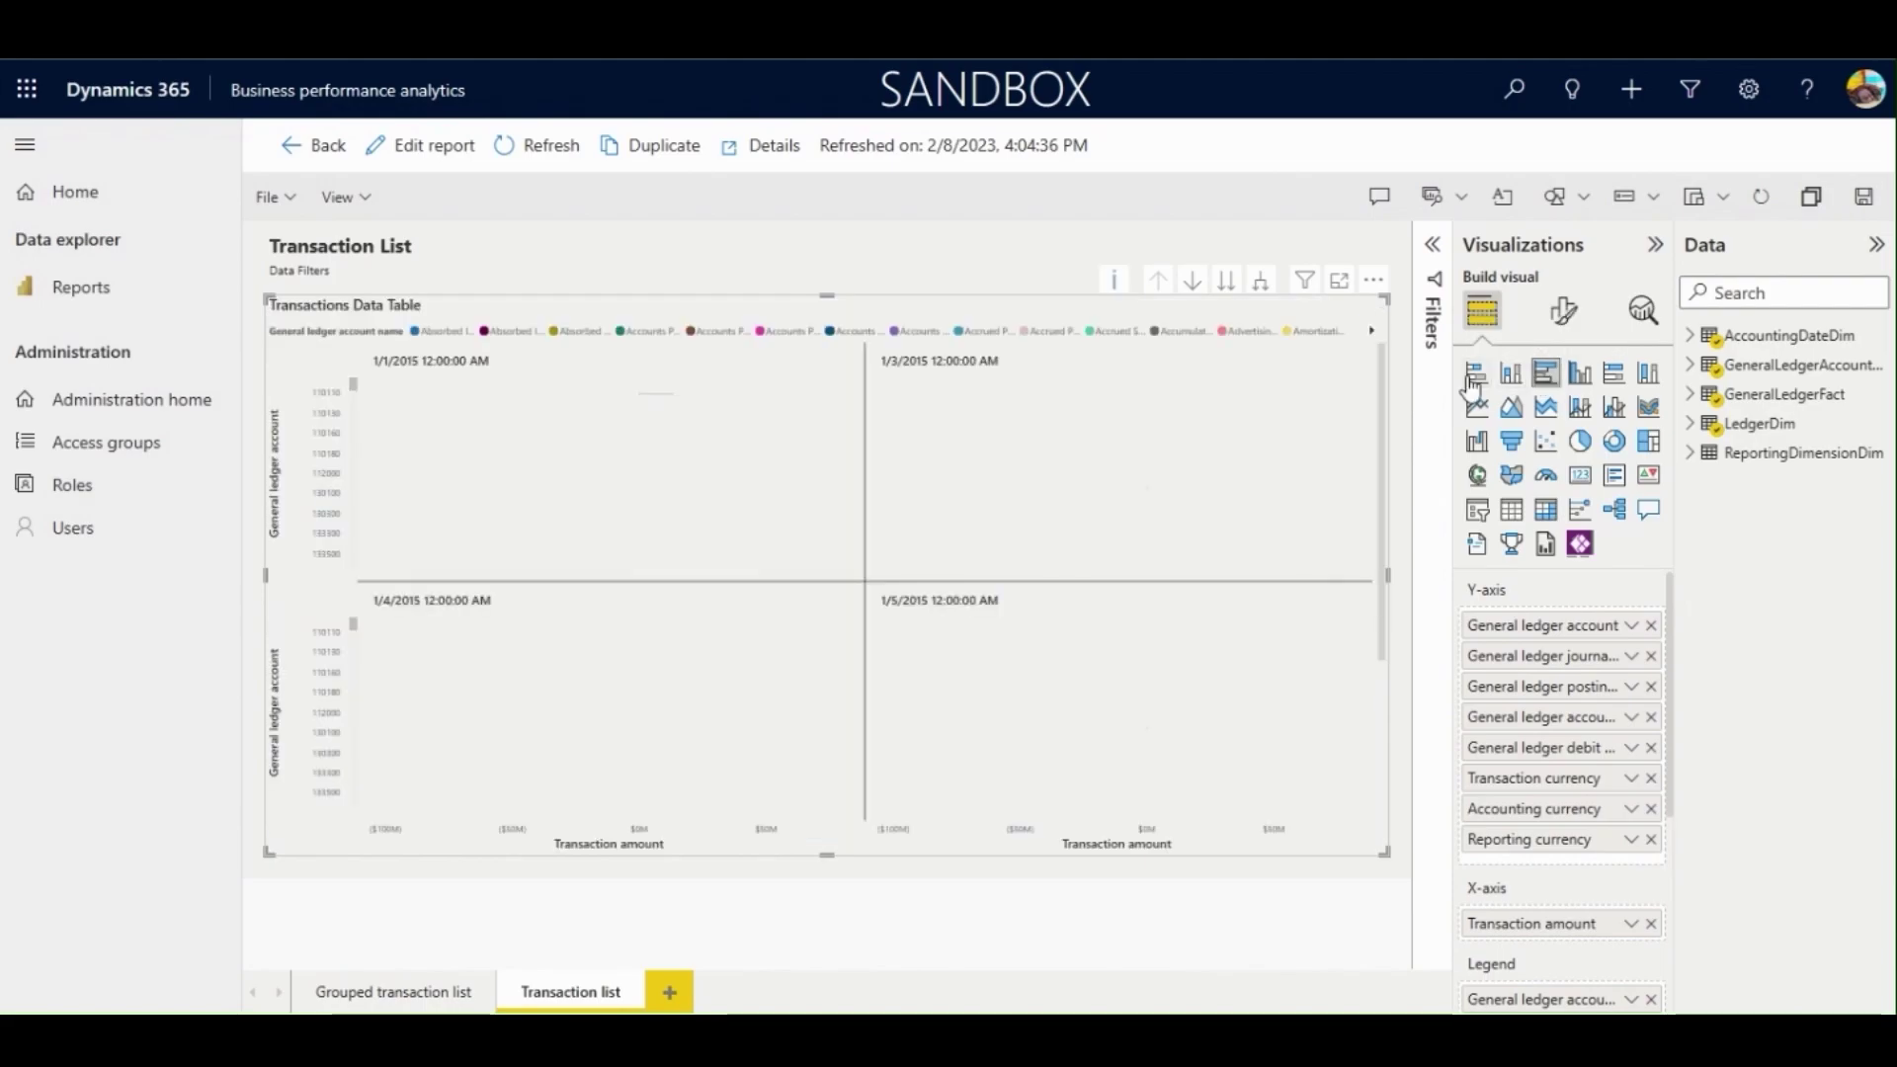
{"action": "left_click", "coordinate": [1691, 426]}
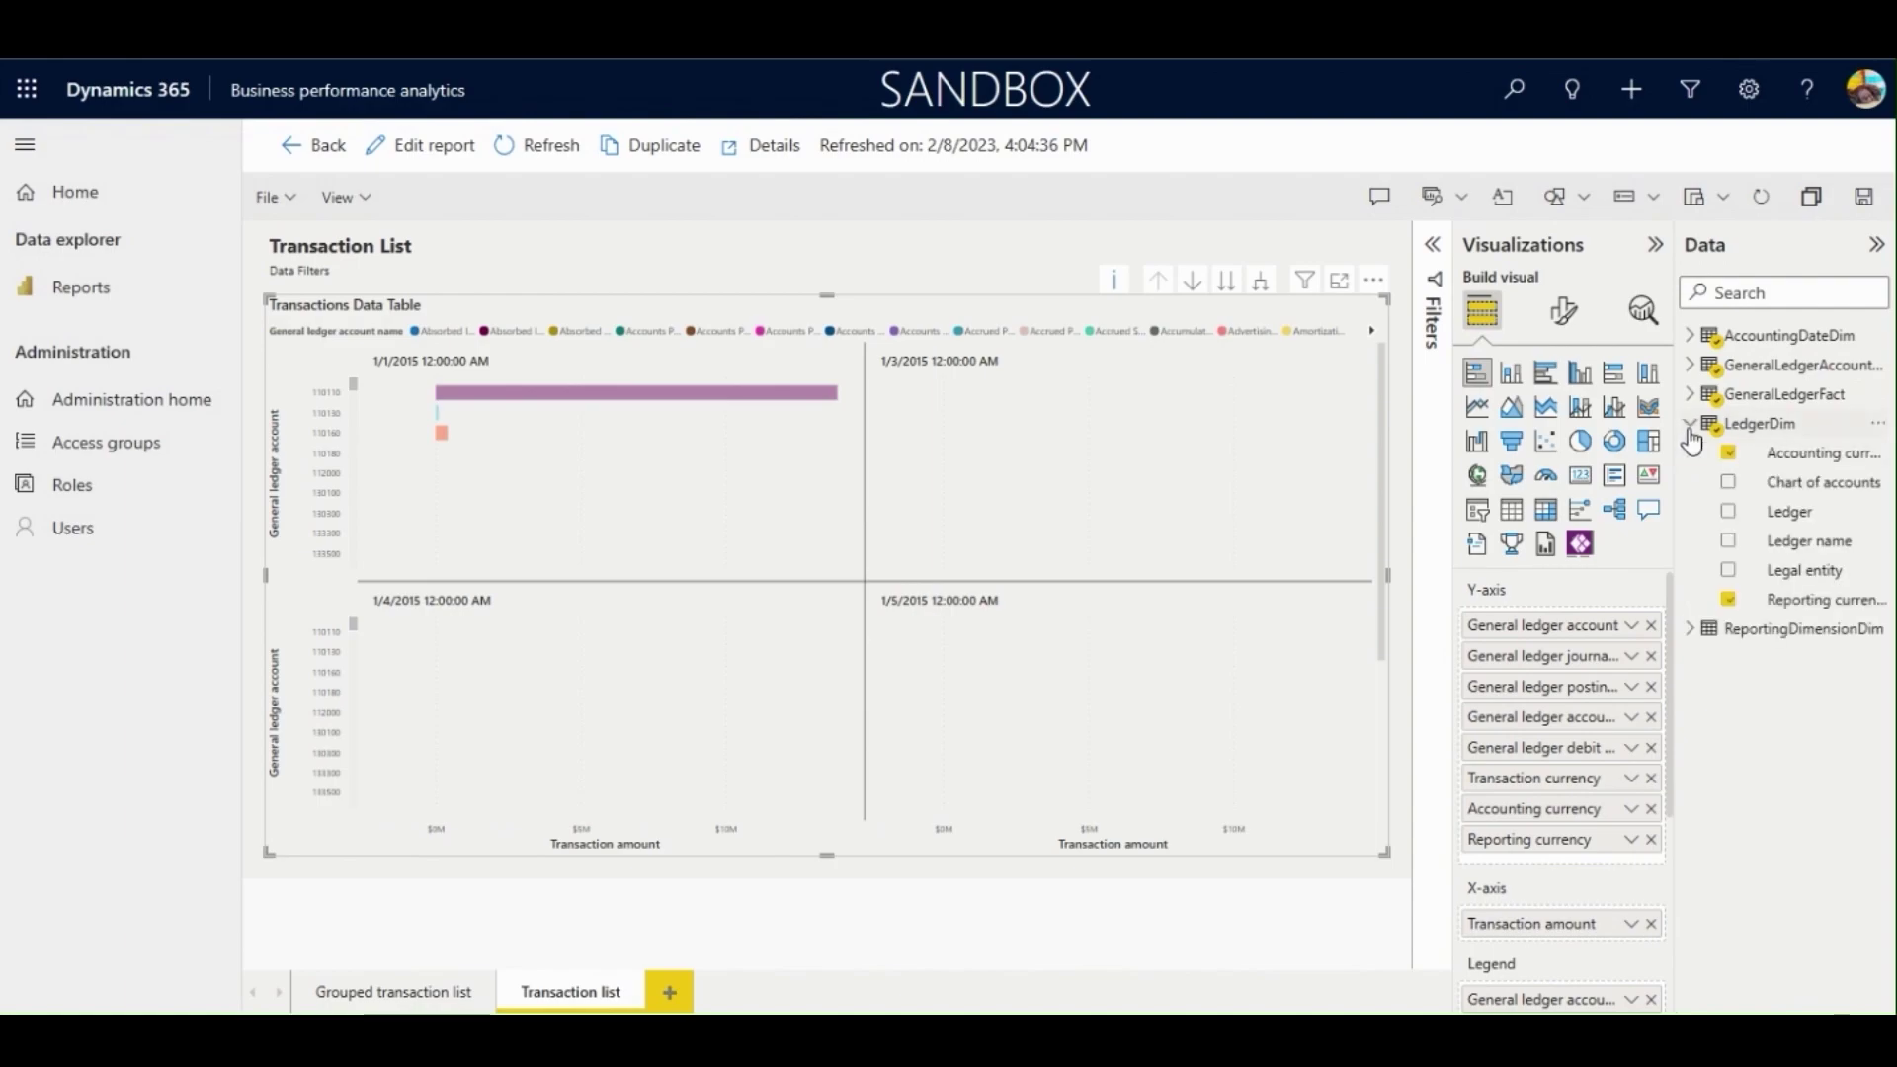
{"action": "left_click", "coordinate": [1728, 511]}
{"action": "left_click", "coordinate": [1728, 541]}
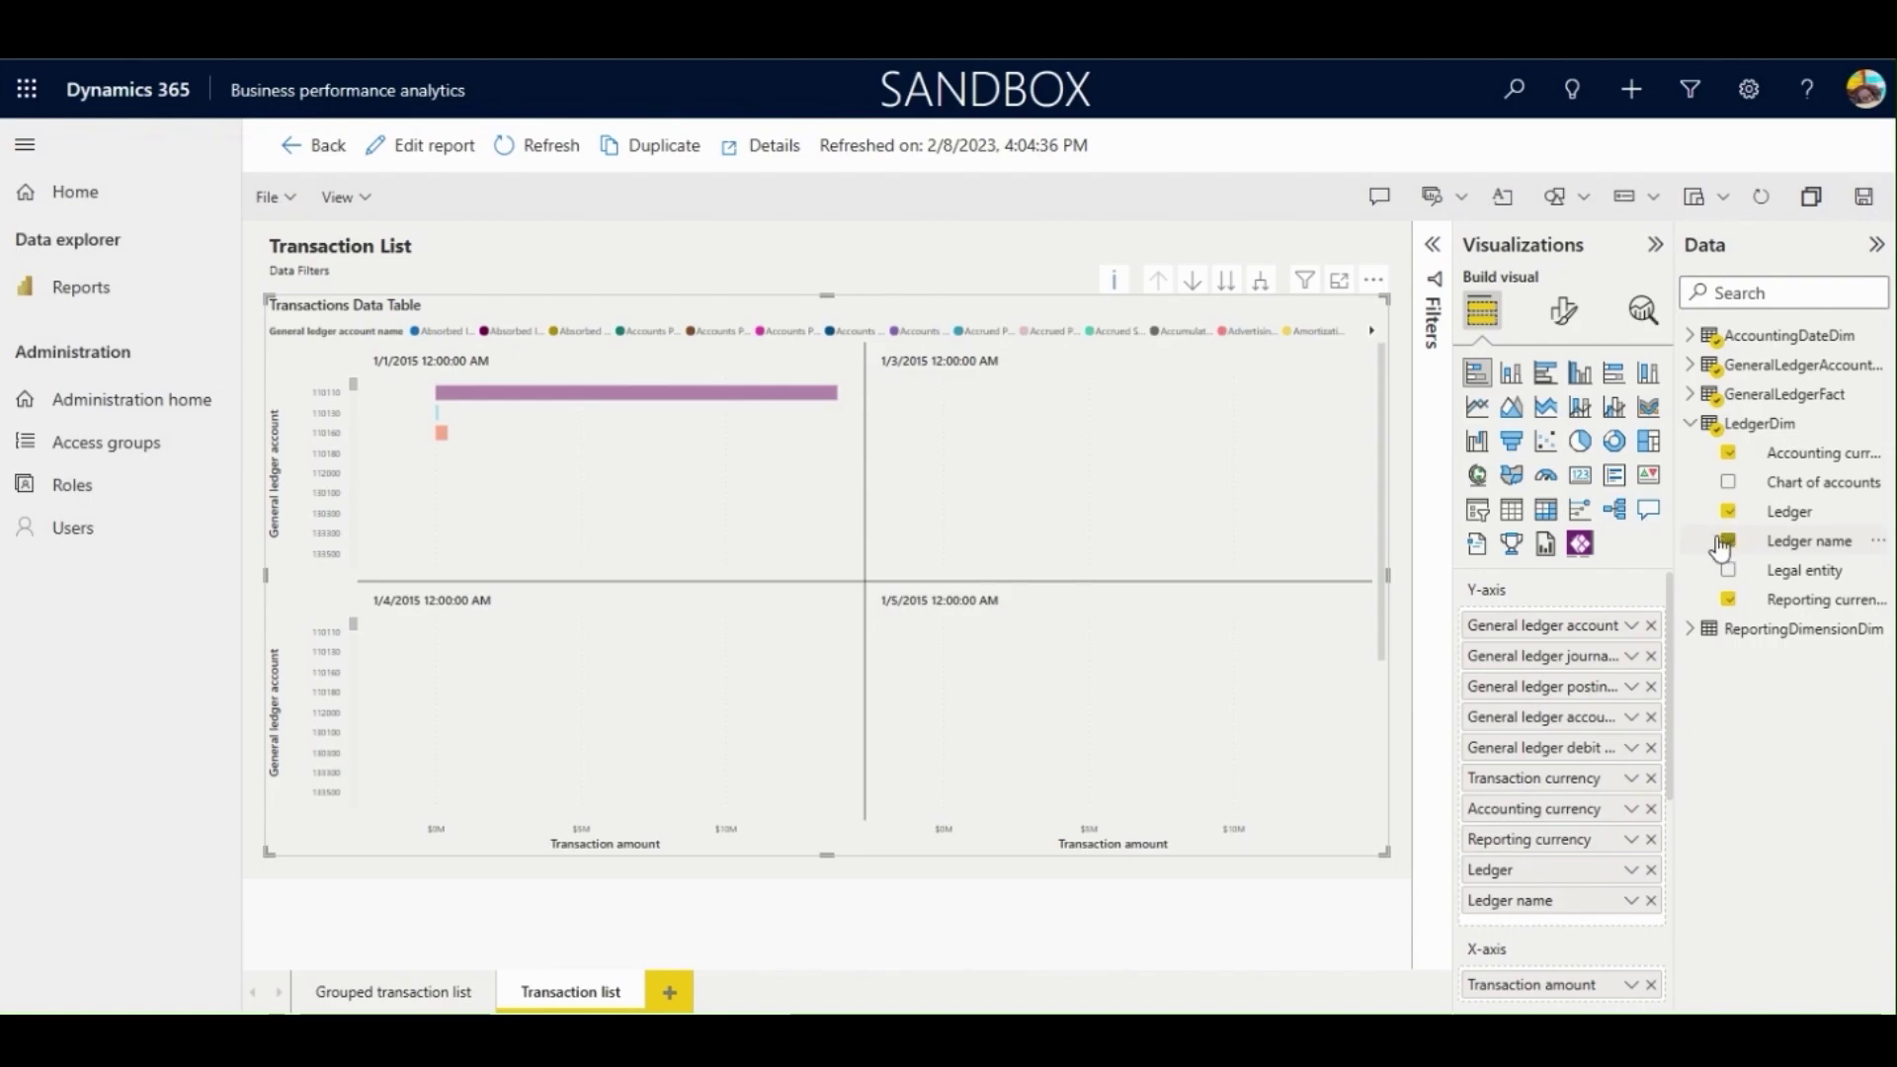
{"action": "left_click", "coordinate": [387, 151]}
{"action": "left_click", "coordinate": [434, 95]}
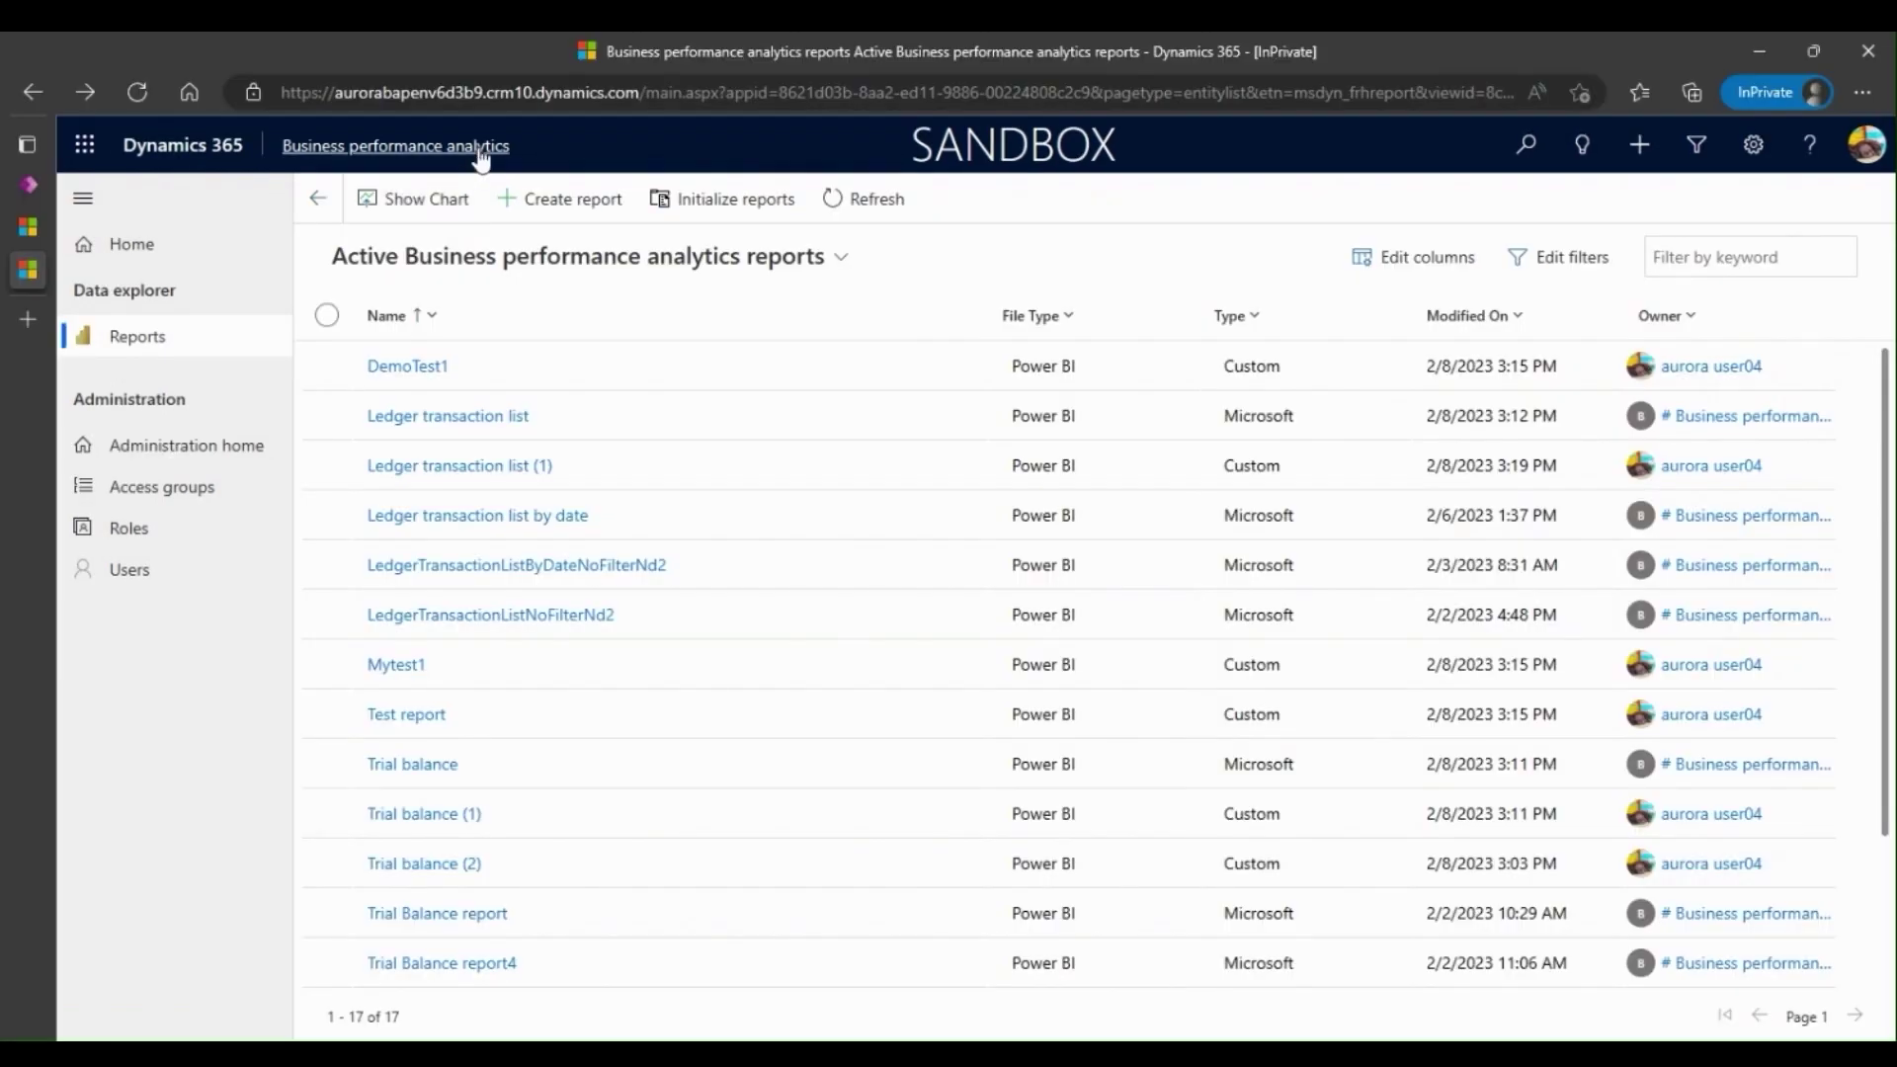
Create a new Power BI report named DemoReport11 based on the Fno dataset template
{"action": "left_click", "coordinate": [586, 199]}
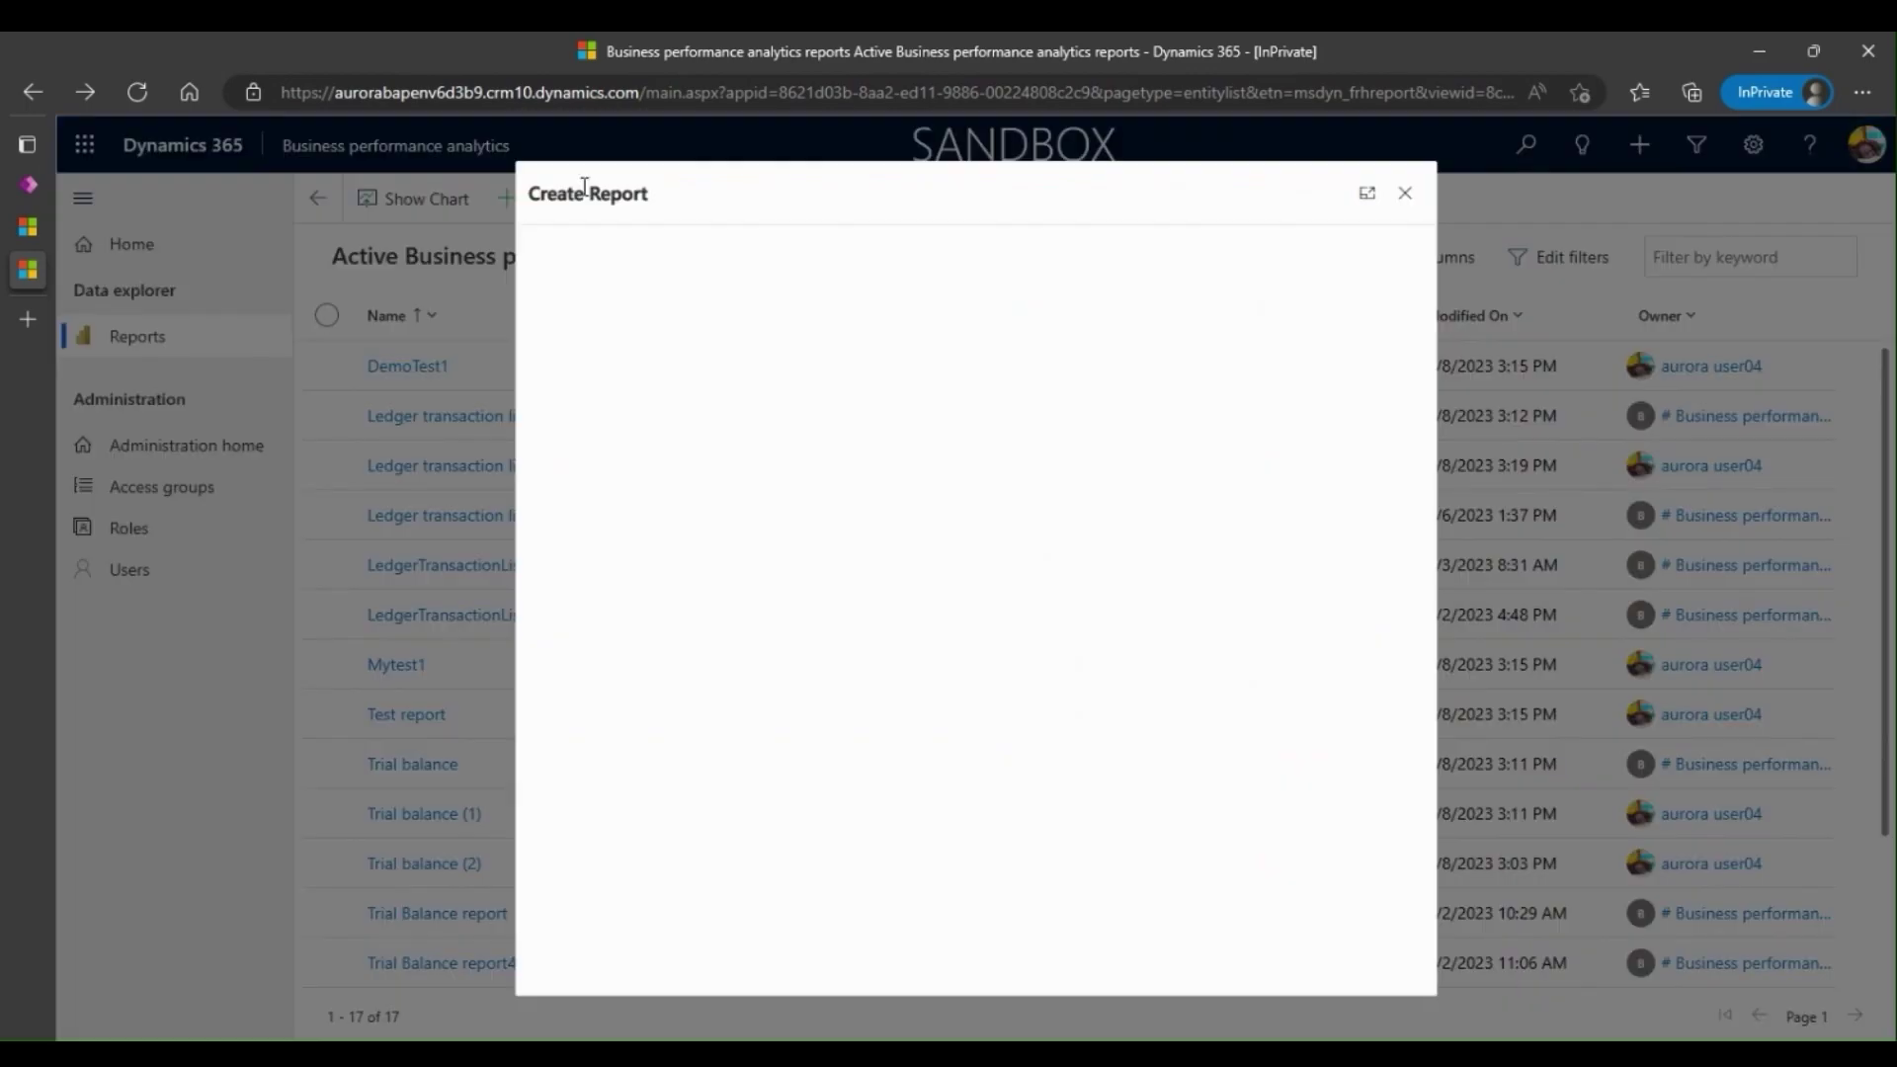
{"action": "left_click", "coordinate": [700, 336]}
{"action": "type", "text": "DemoReport11"}
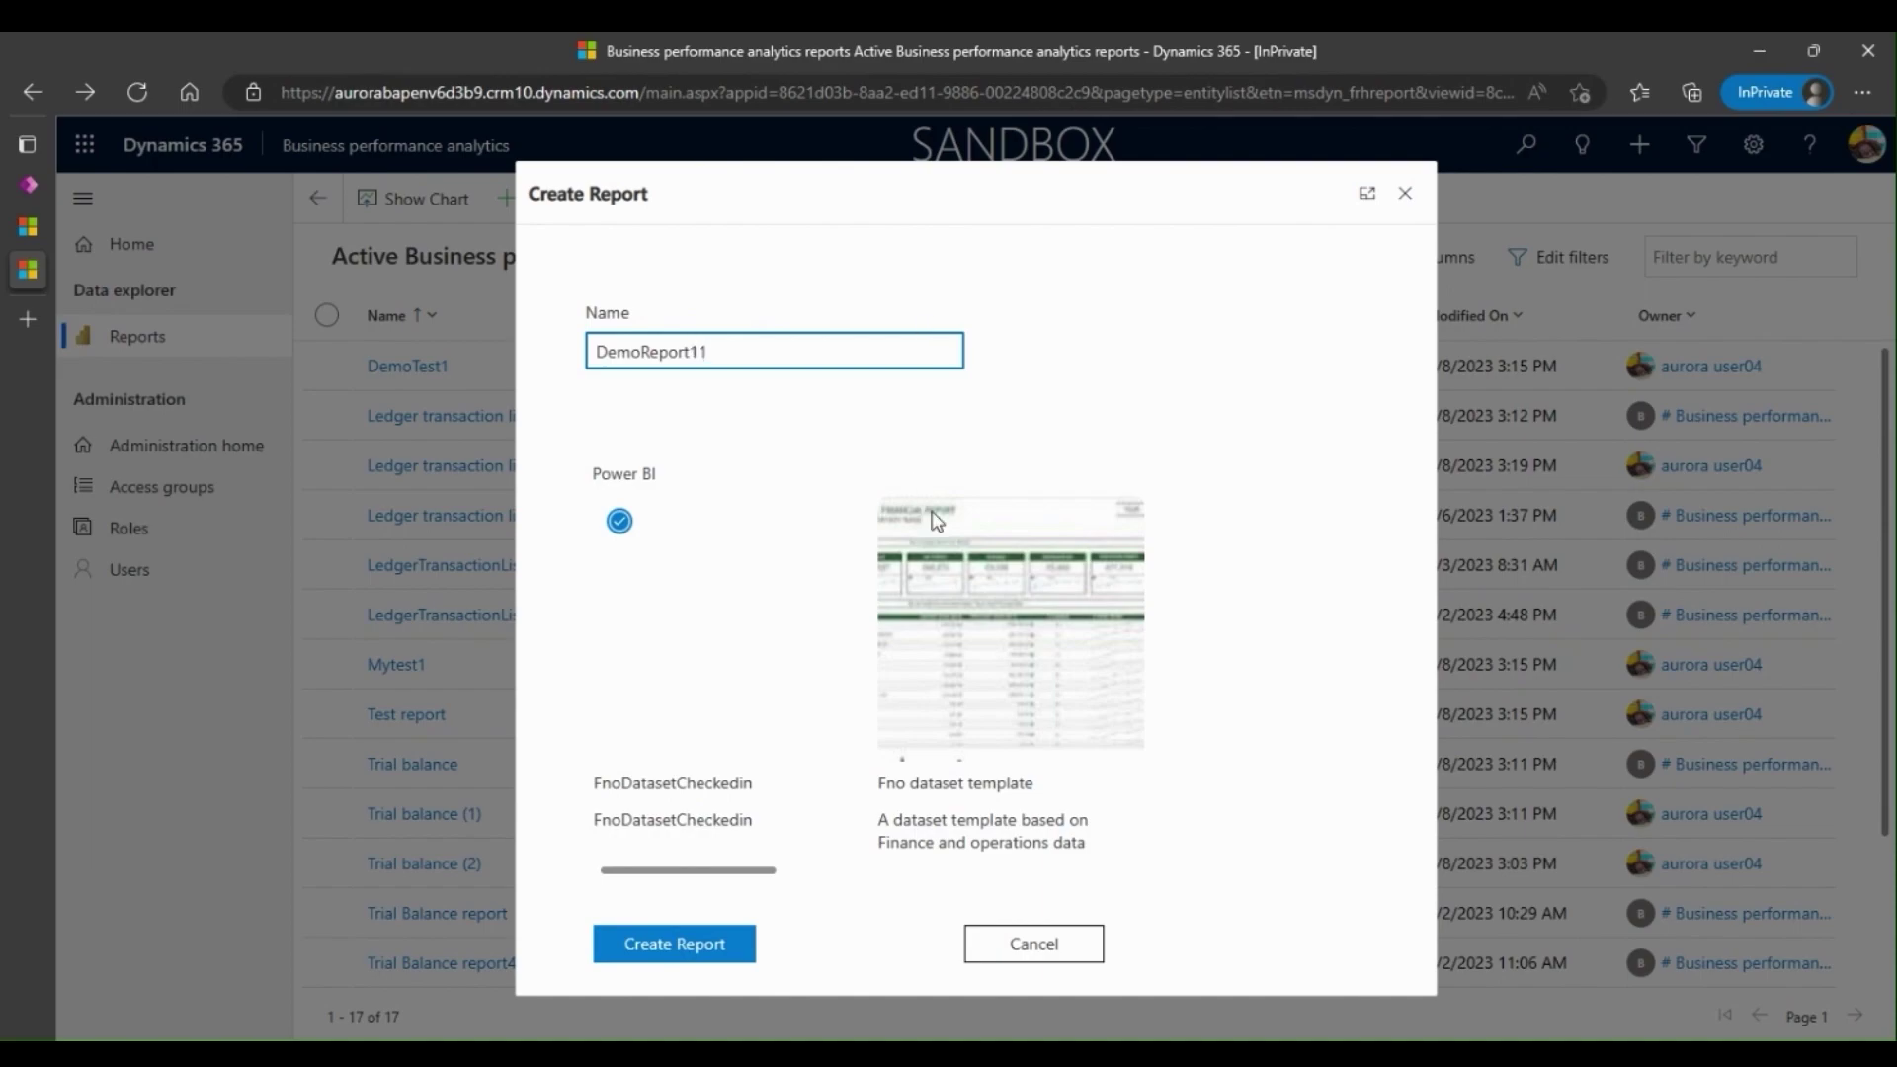
{"action": "left_click", "coordinate": [946, 556]}
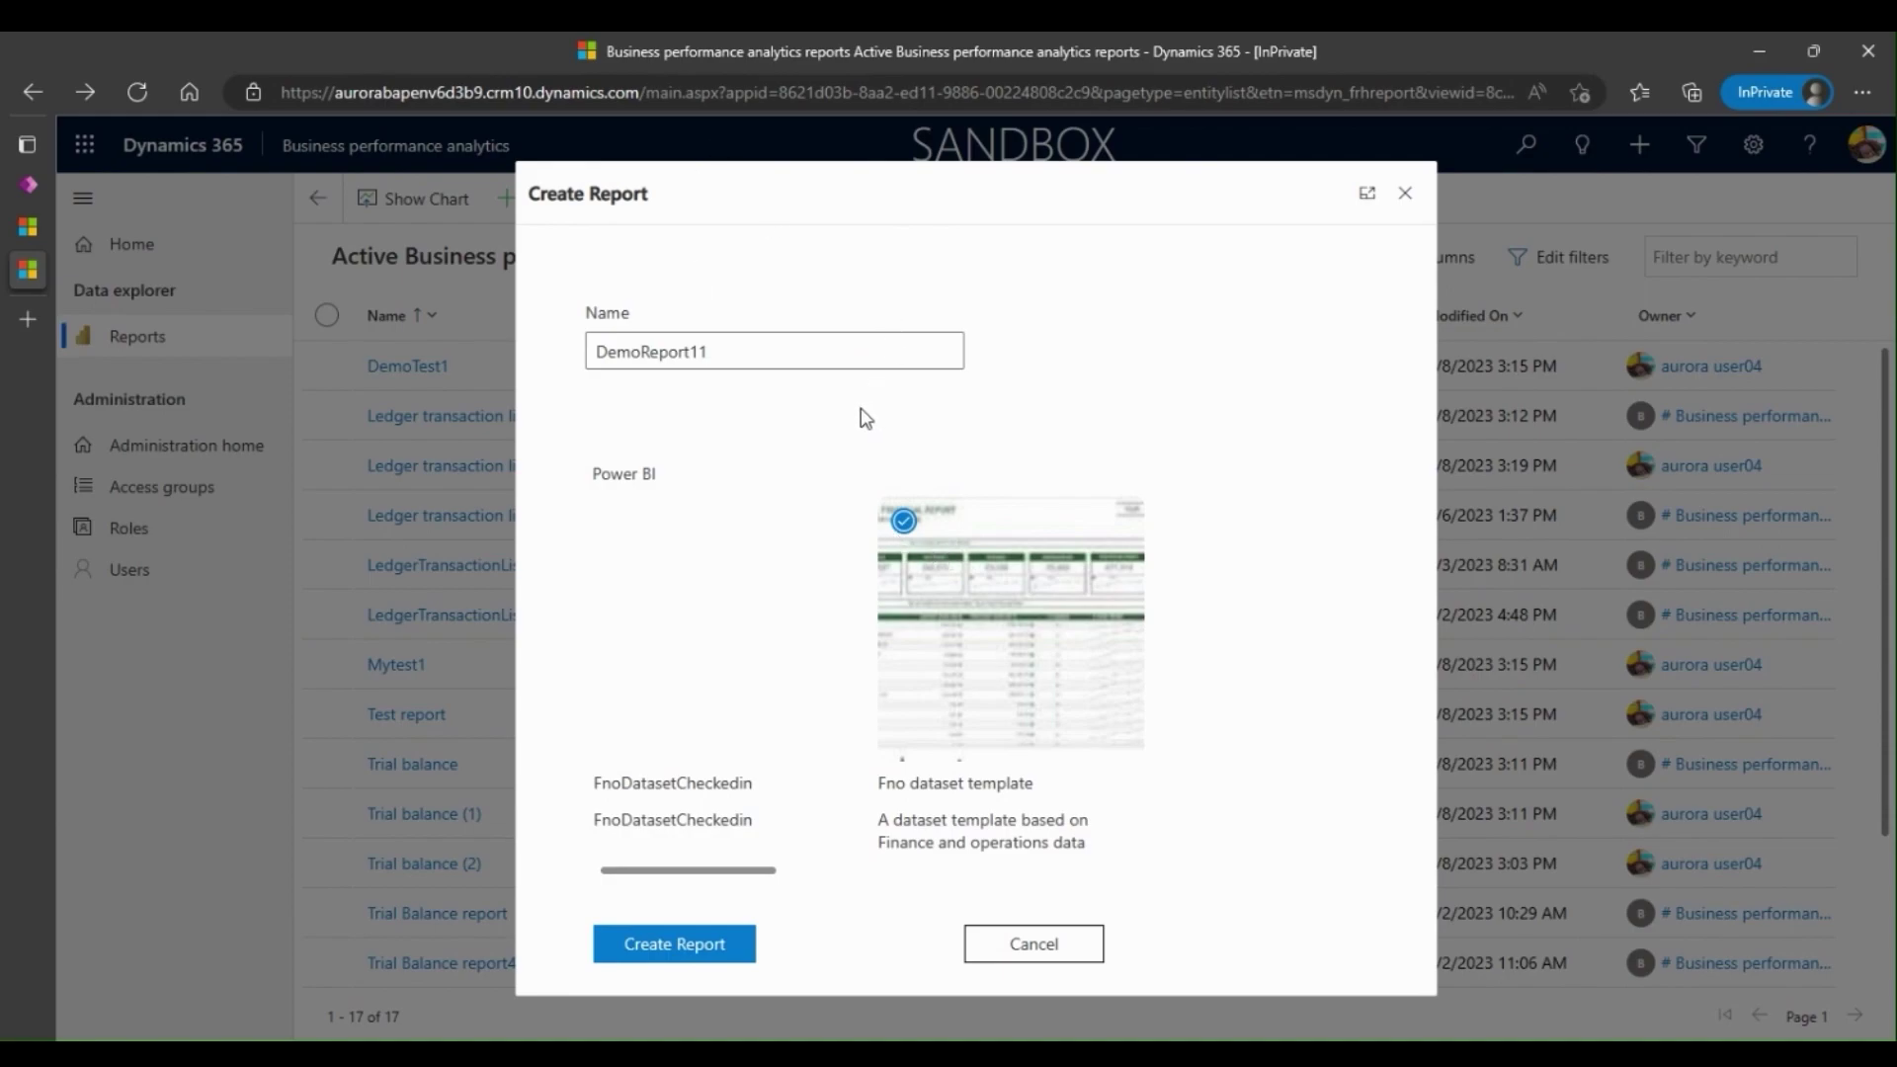
{"action": "left_click", "coordinate": [722, 944]}
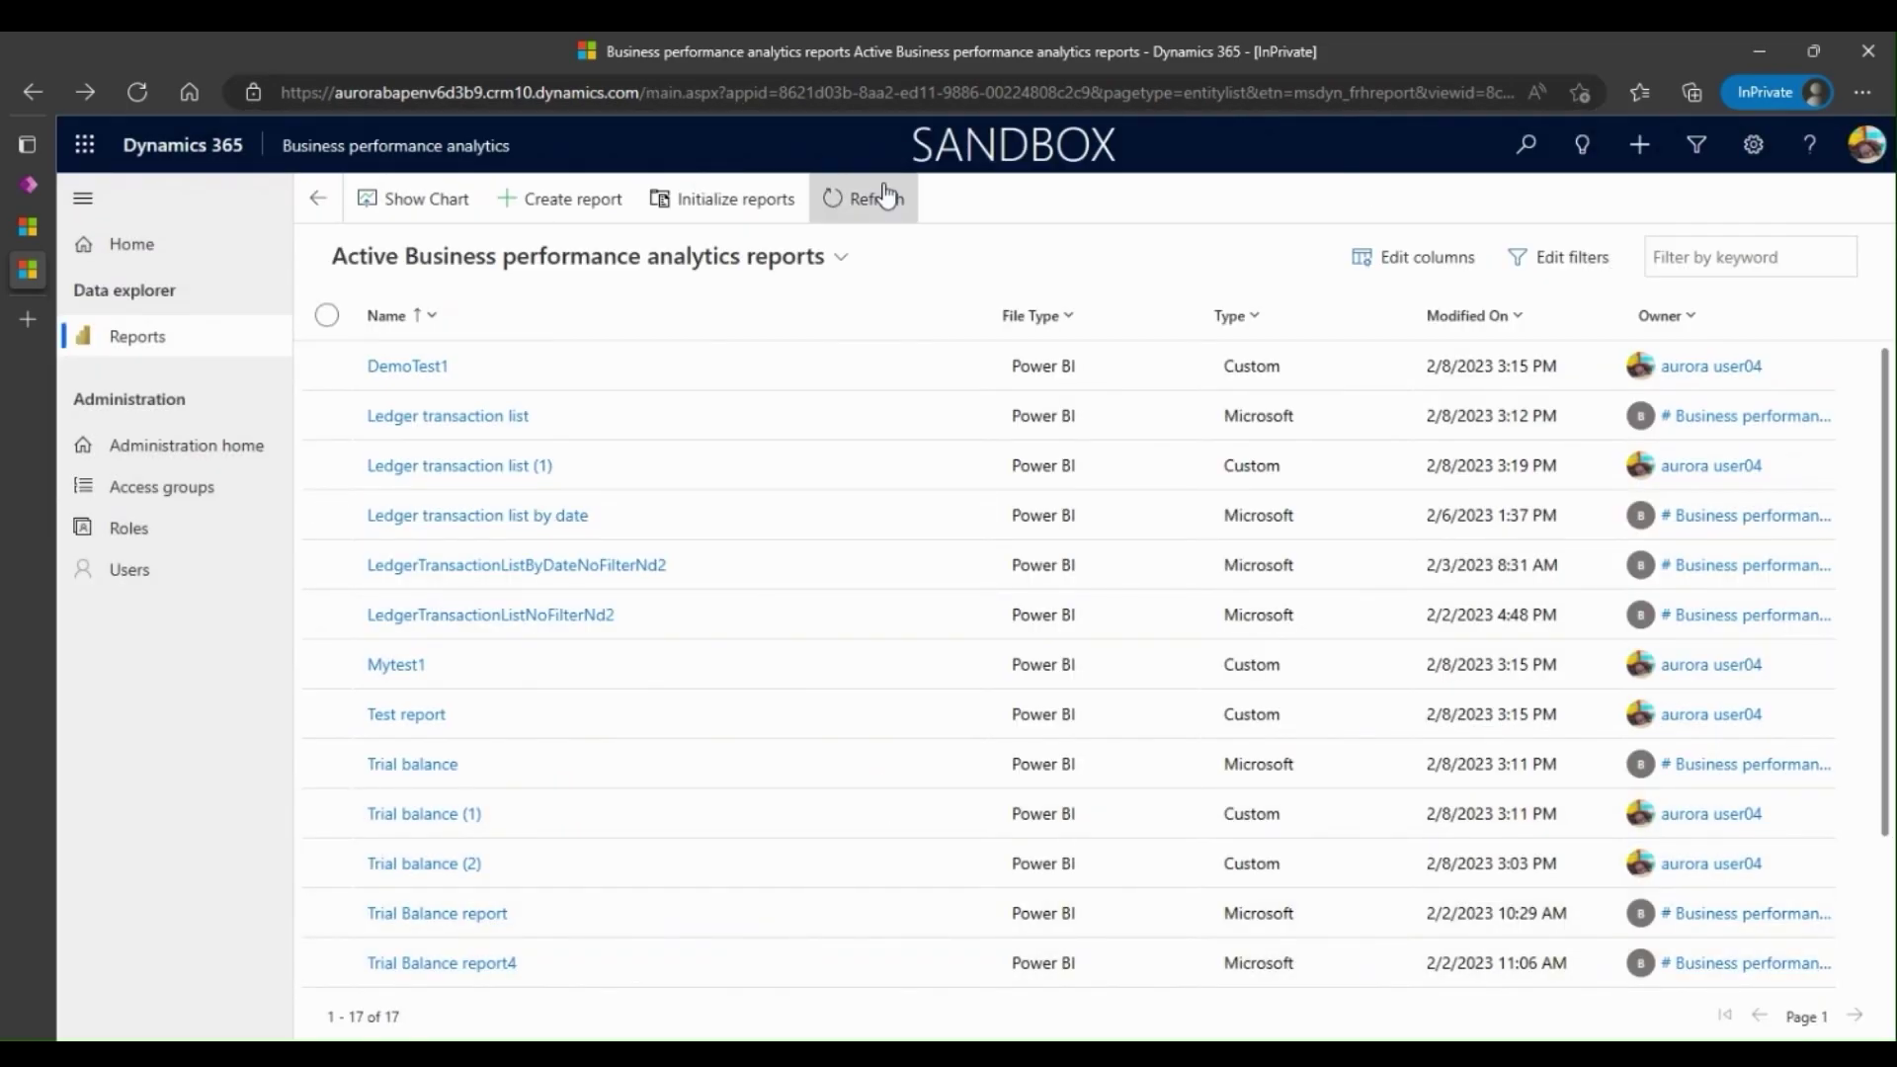
Refresh the report list and open DemoReport11 for editing
{"action": "left_click", "coordinate": [876, 196]}
{"action": "left_click", "coordinate": [408, 376]}
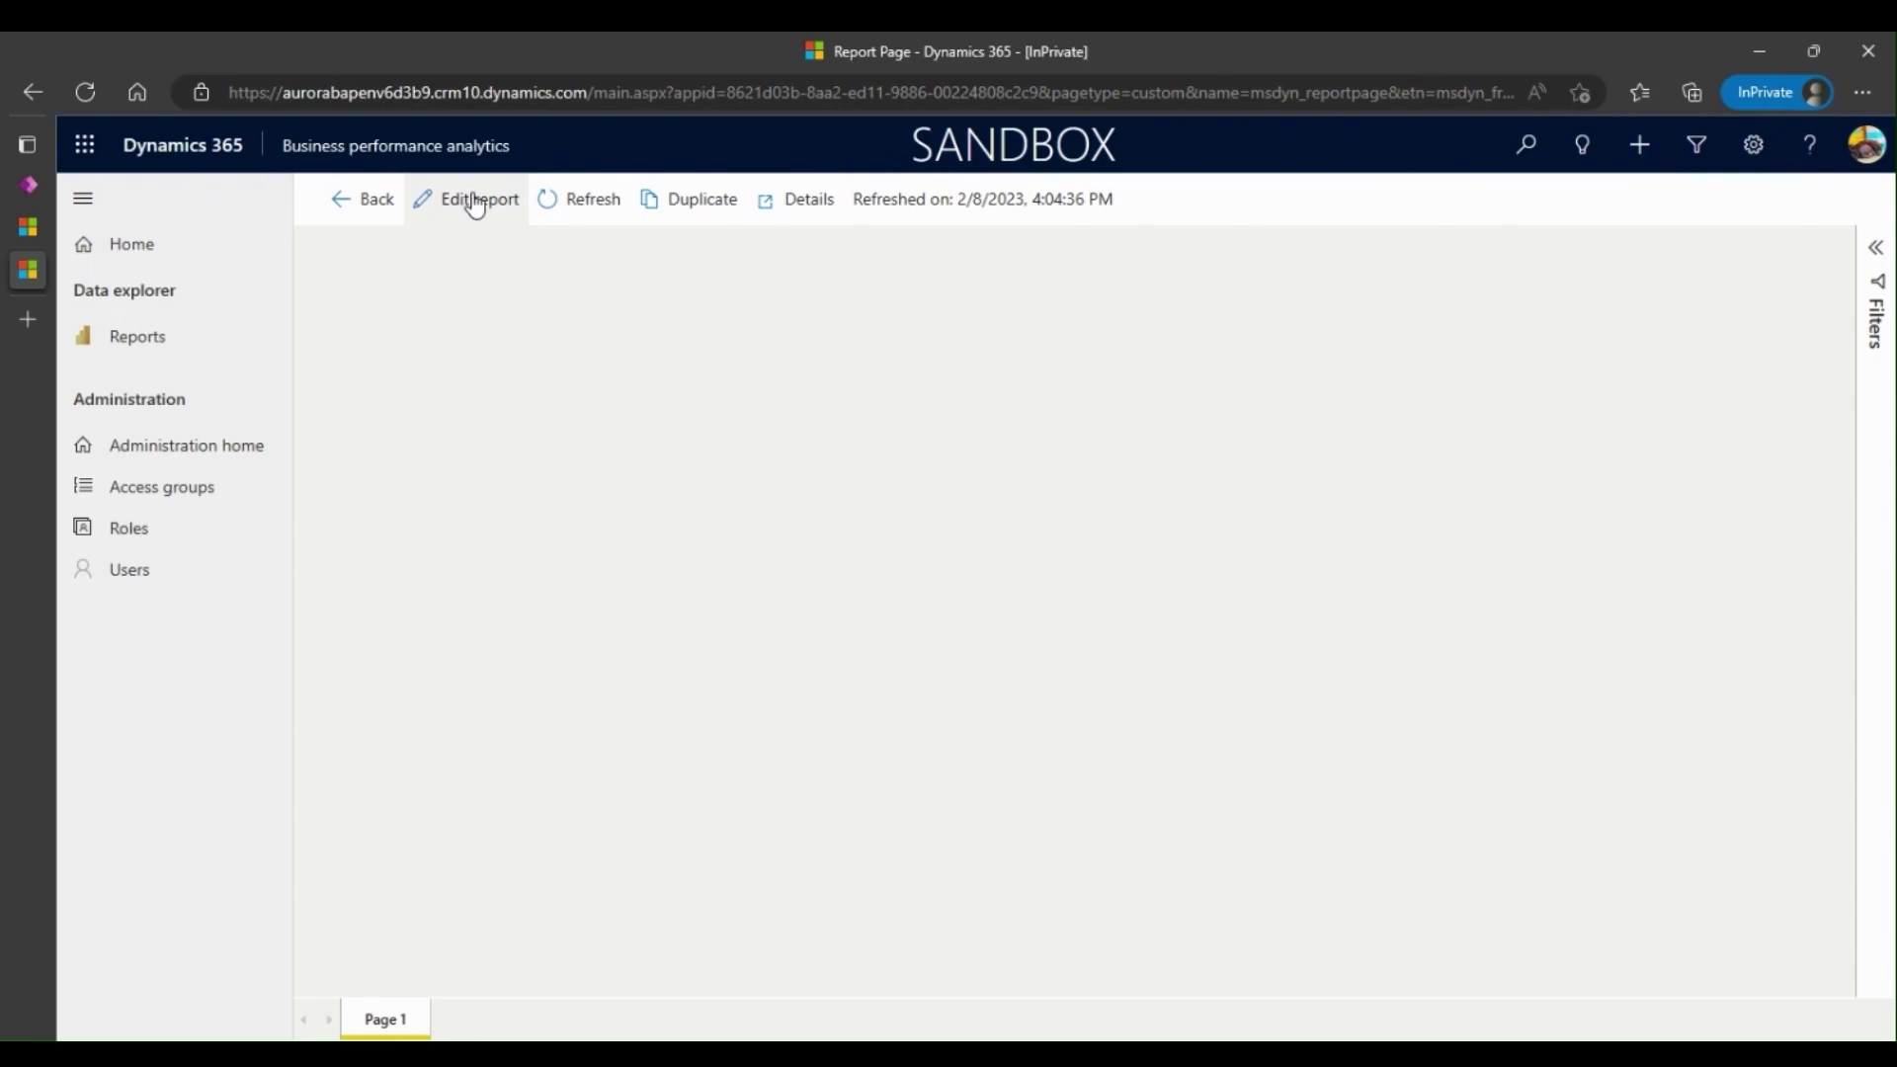
{"action": "left_click", "coordinate": [476, 203]}
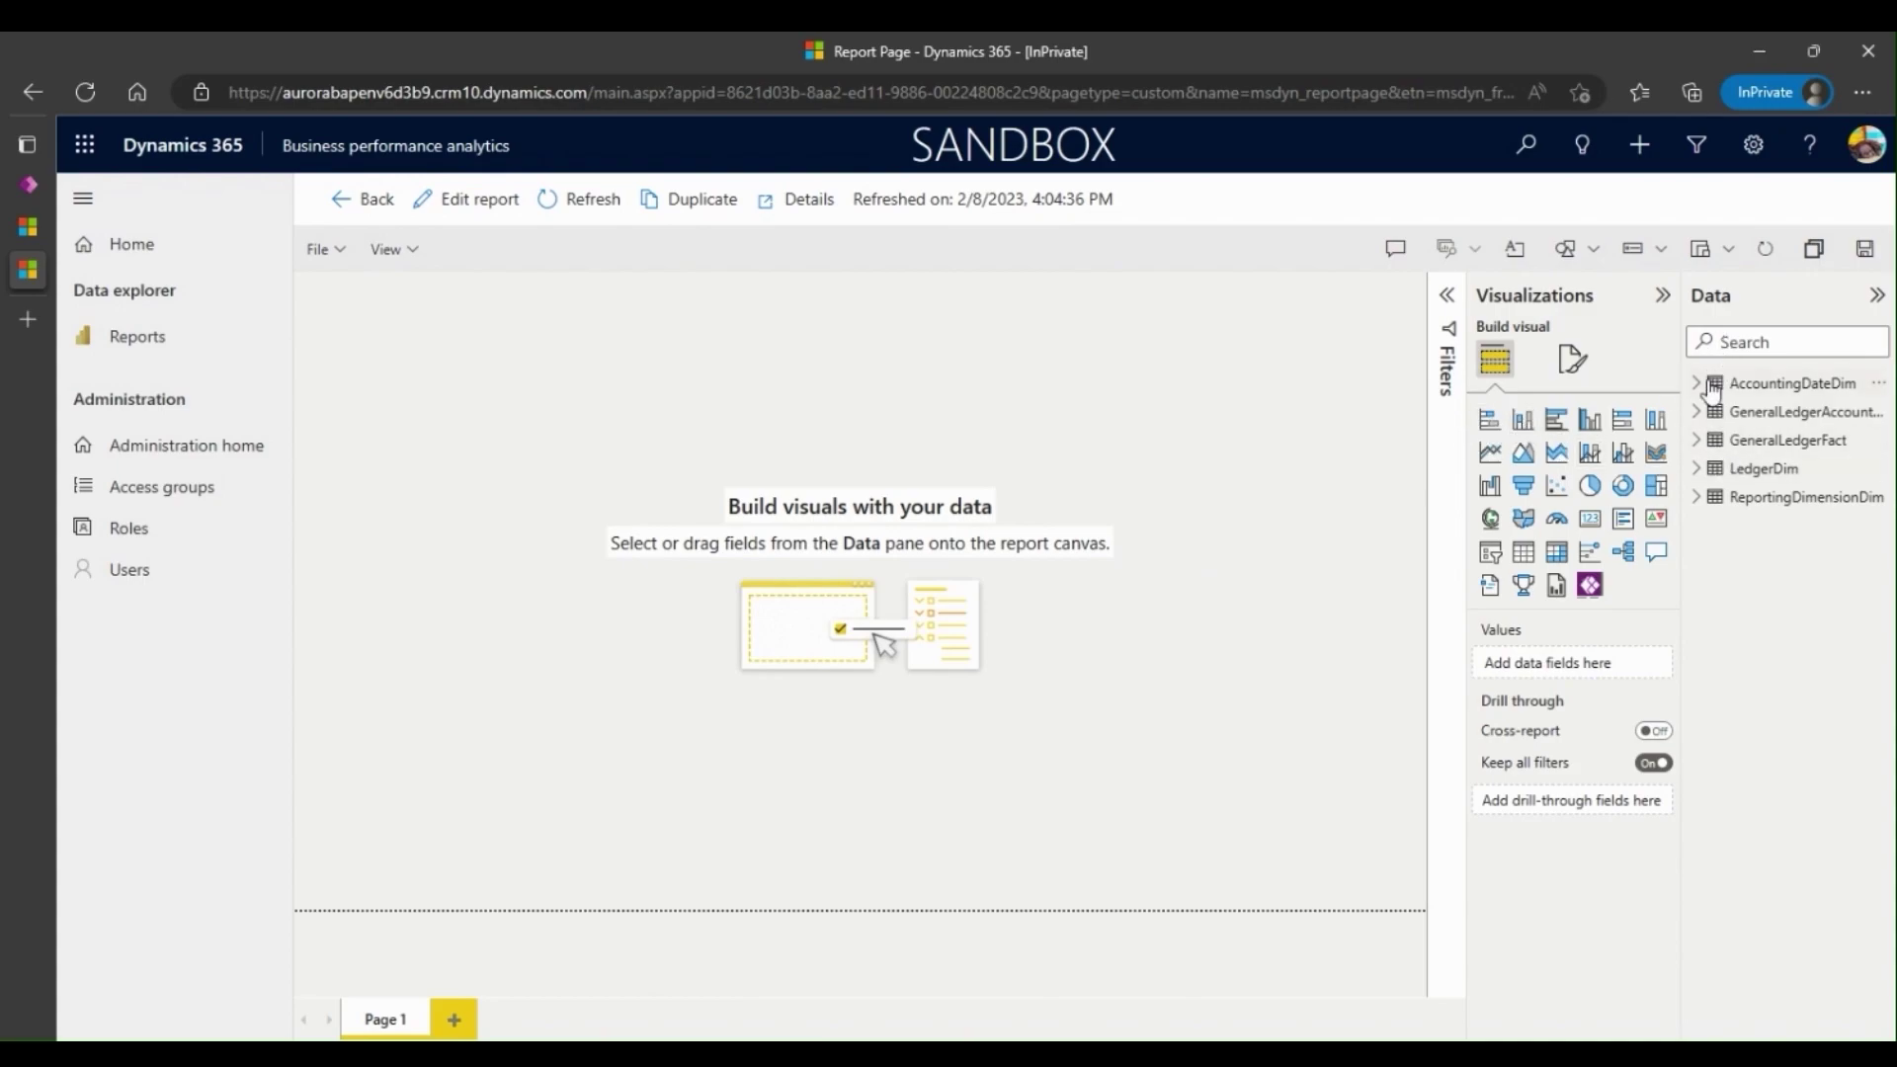
Build a table with the Accounting date calendar and General ledger posted by fields, and enlarge it on the canvas
{"action": "left_click", "coordinate": [1712, 387]}
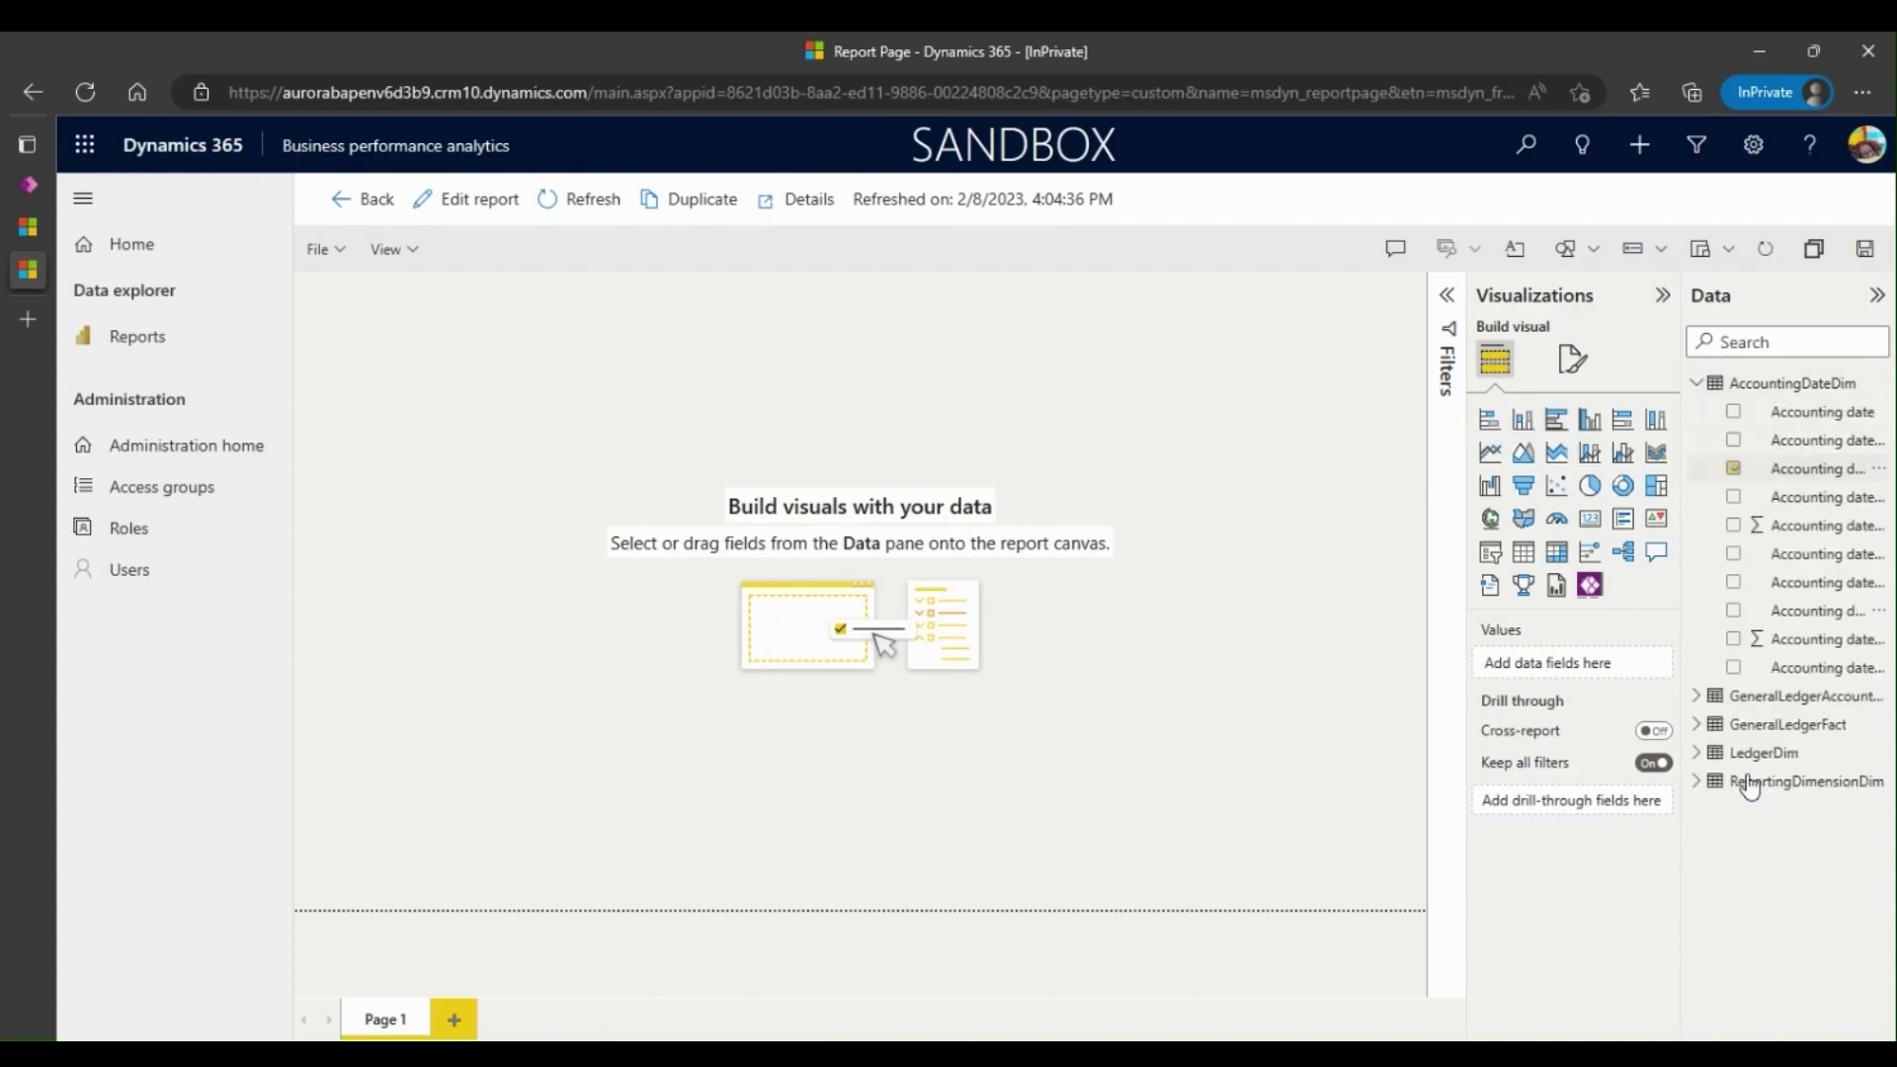
{"action": "left_click", "coordinate": [1698, 696]}
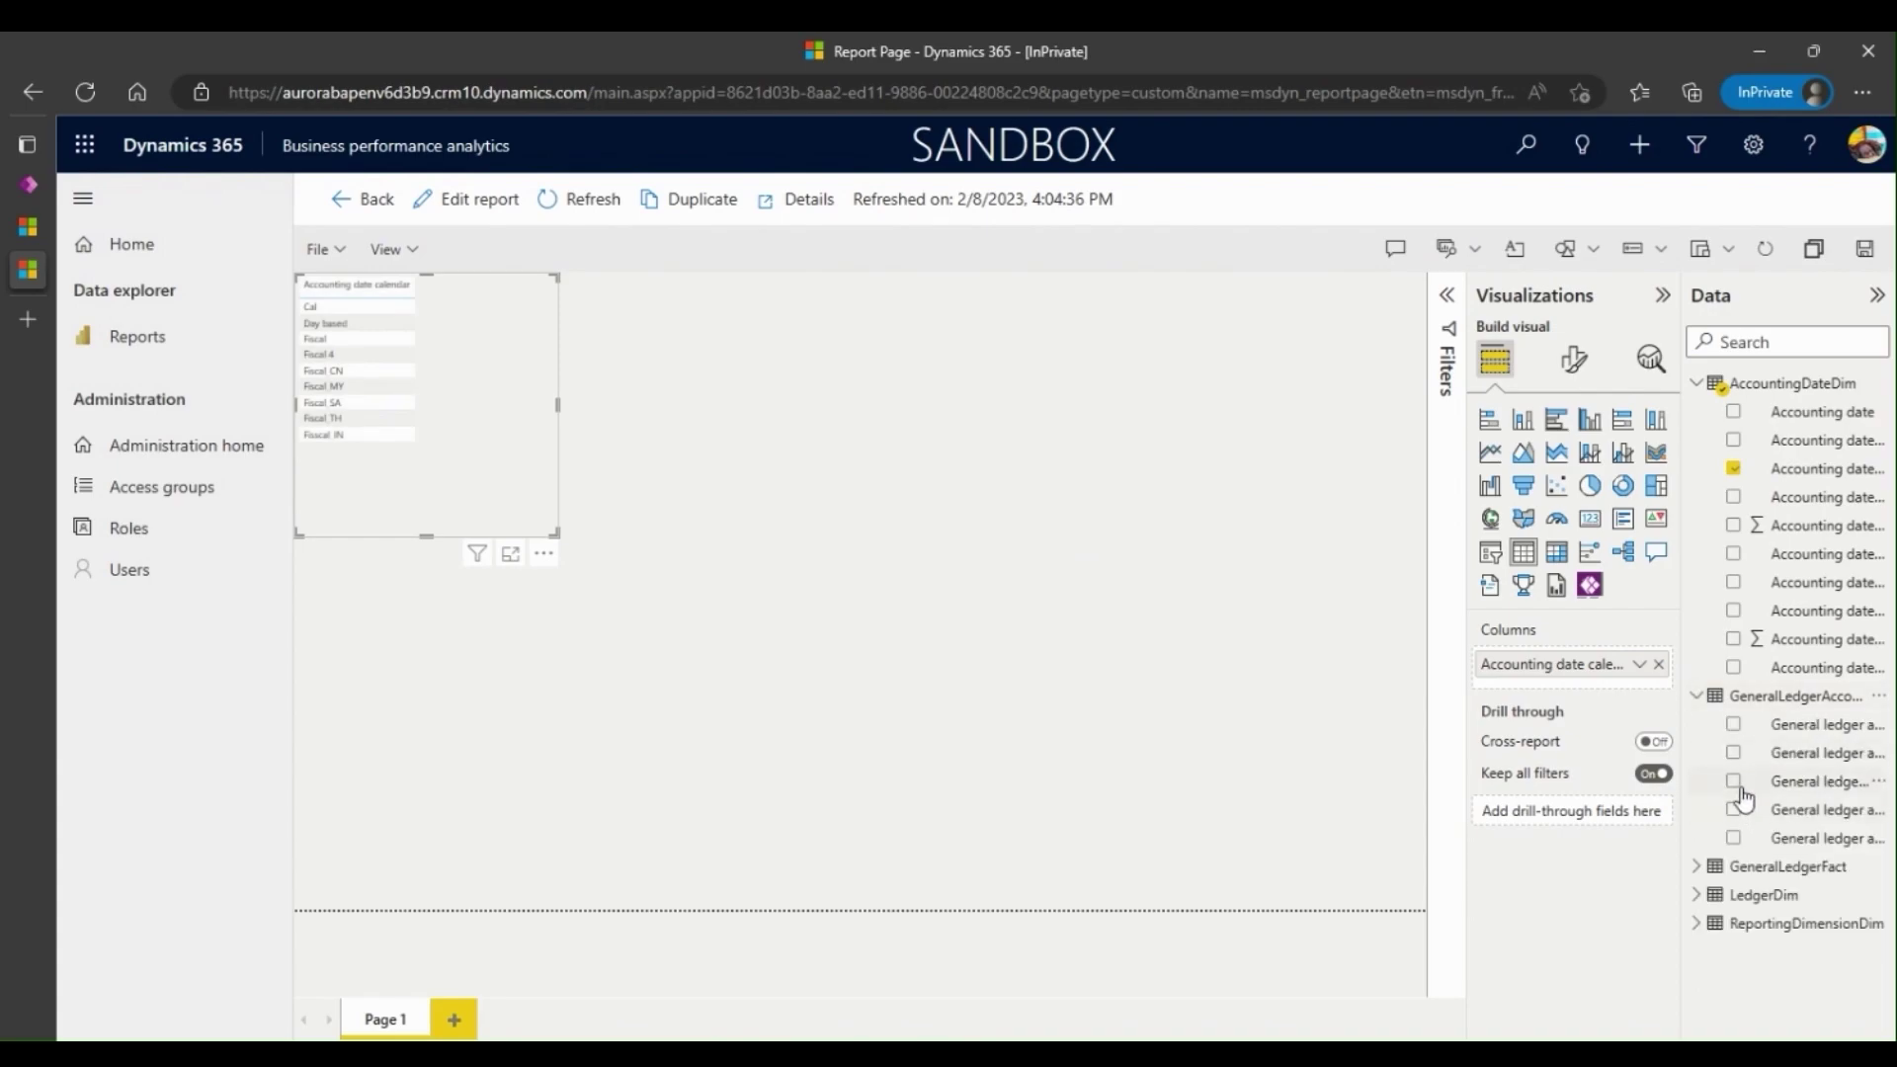
{"action": "left_click", "coordinate": [1698, 866]}
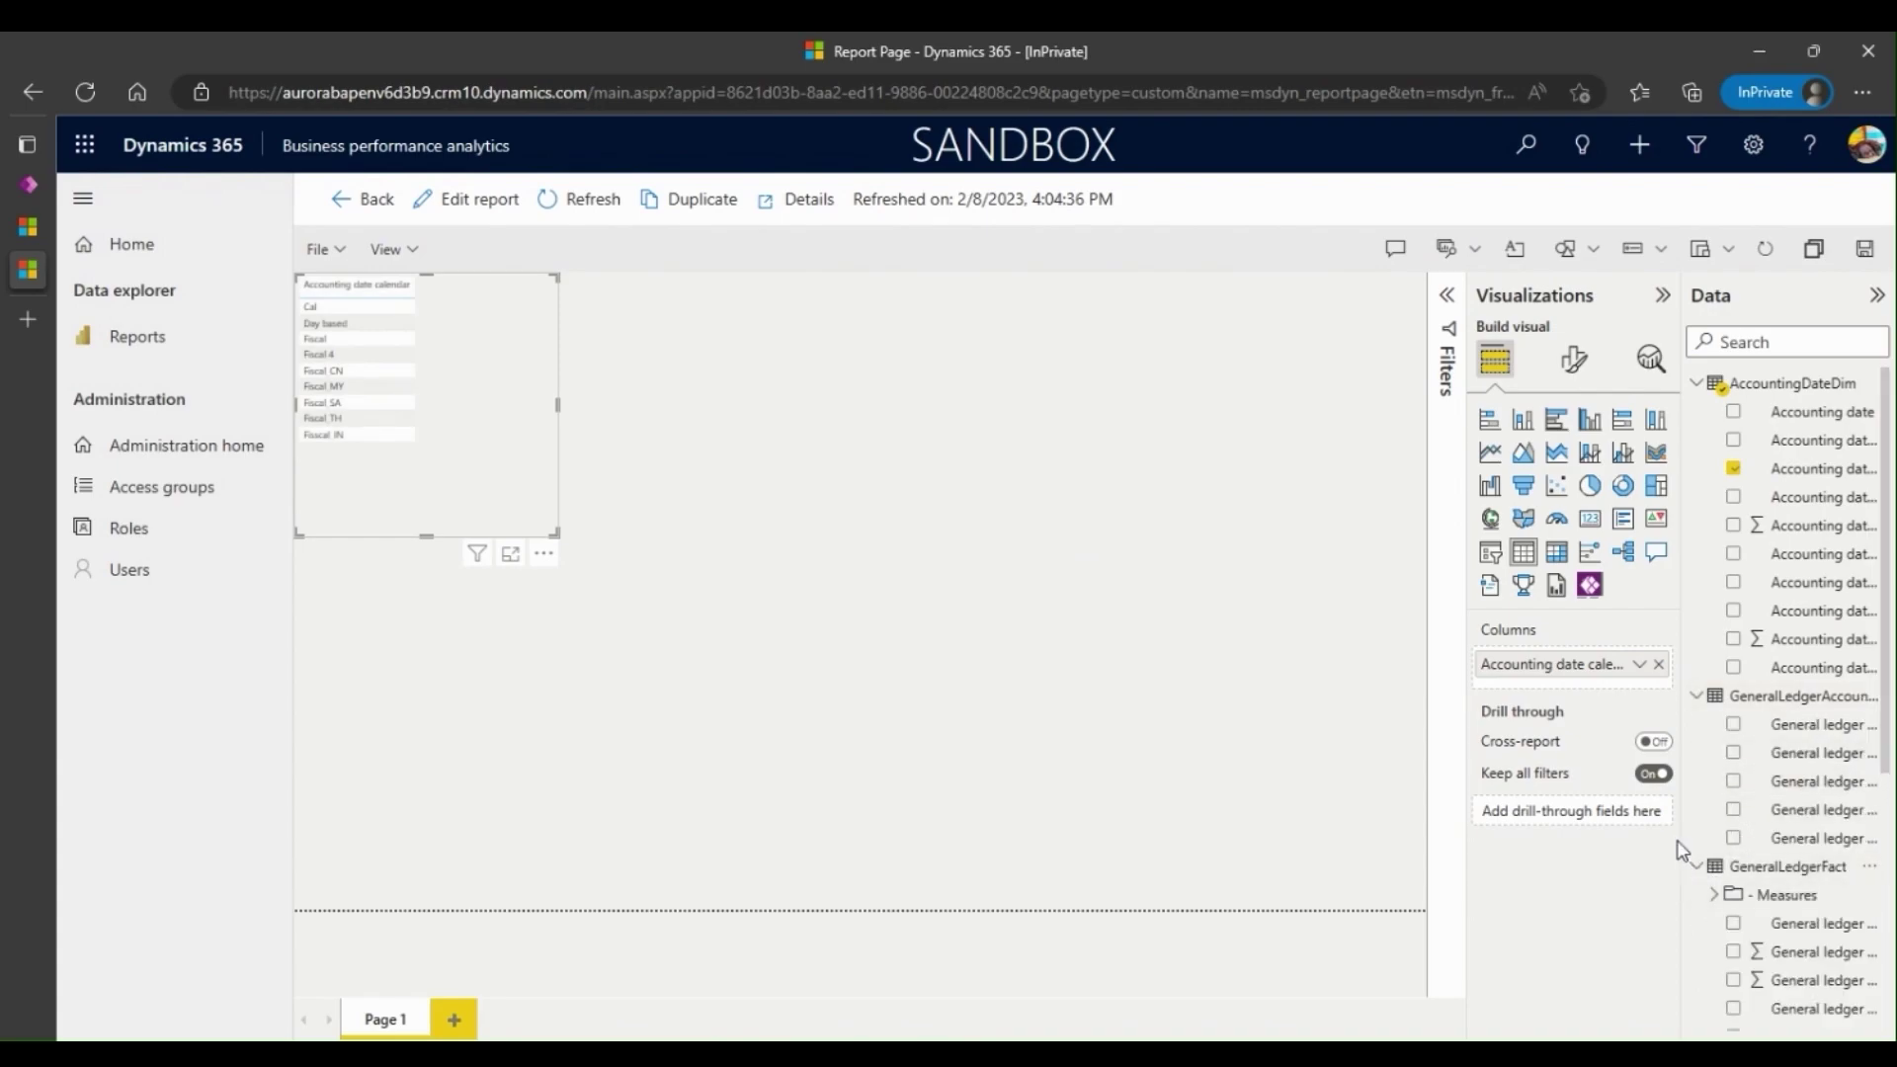
{"action": "left_click_drag", "start_coordinate": [1678, 837], "coordinate": [1576, 838]}
{"action": "scroll", "coordinate": [1664, 783], "scroll_direction": "down", "scroll_amount": 5}
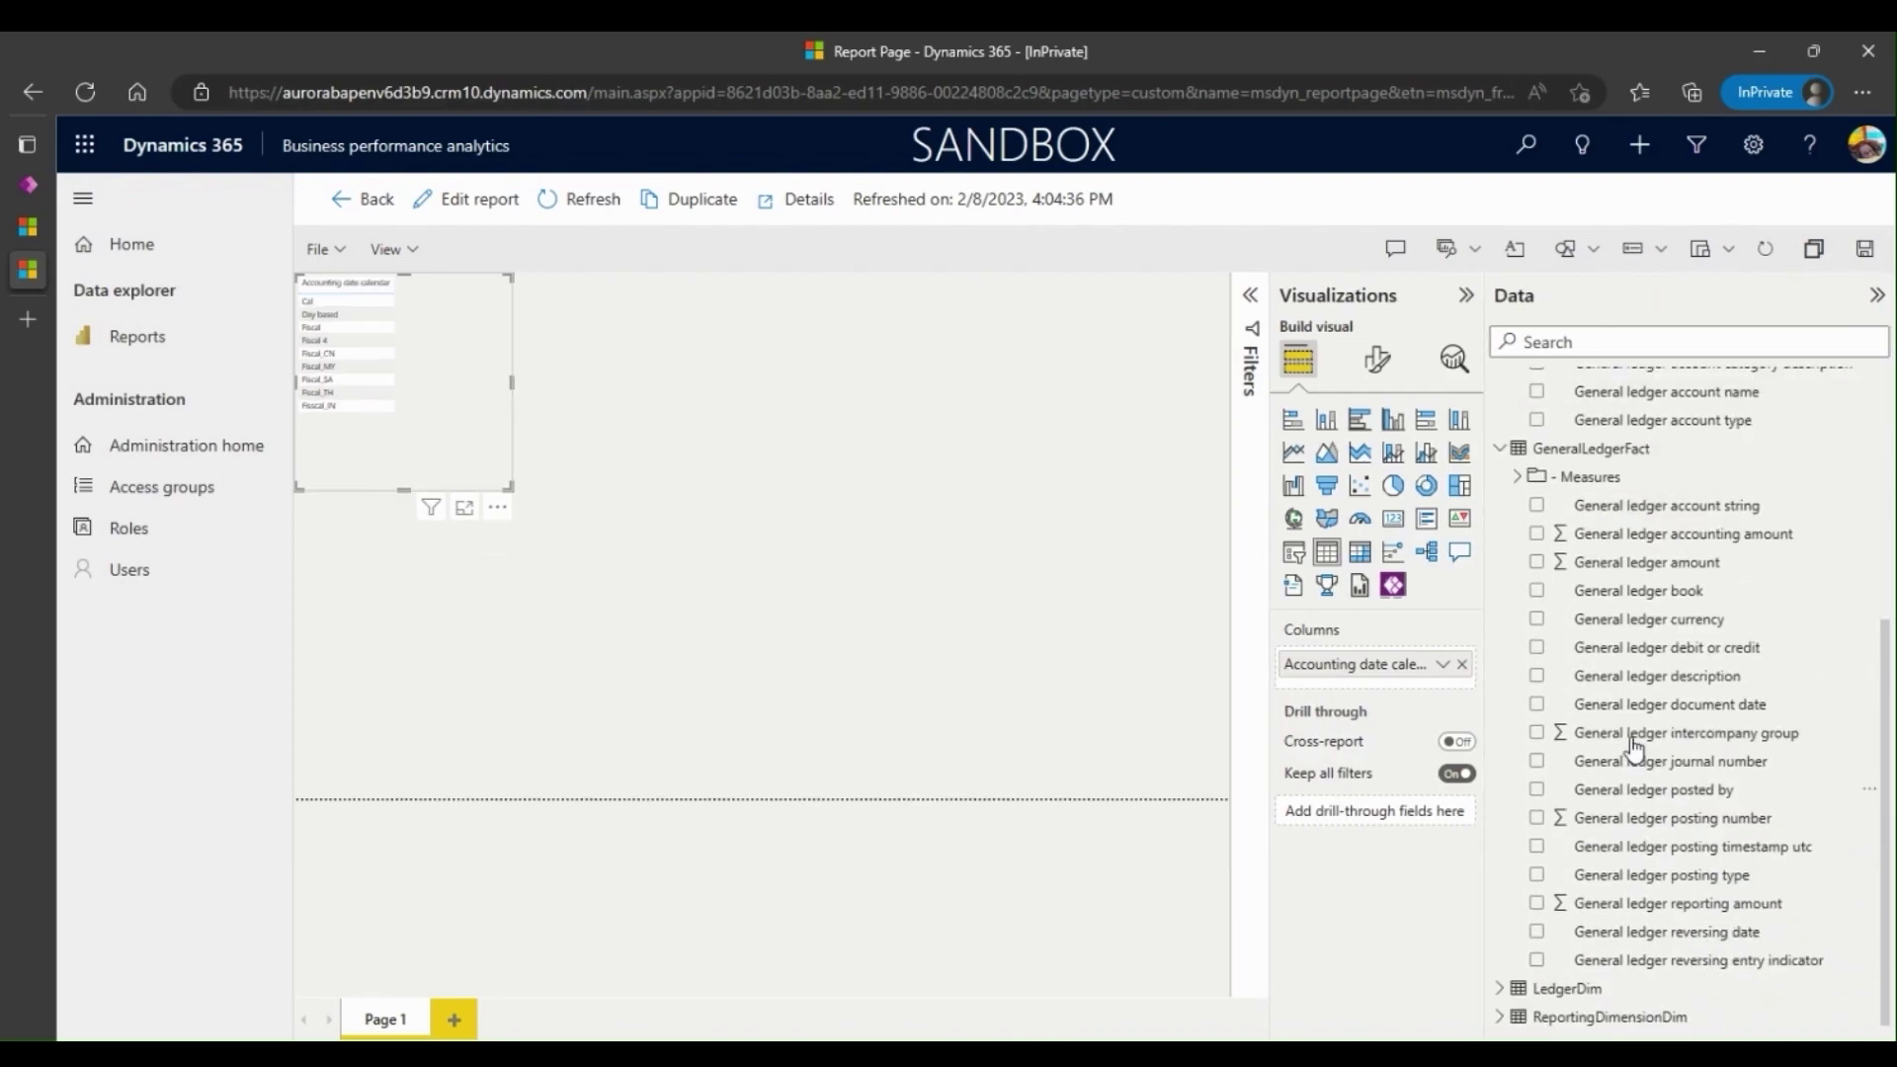
{"action": "left_click", "coordinate": [1534, 478]}
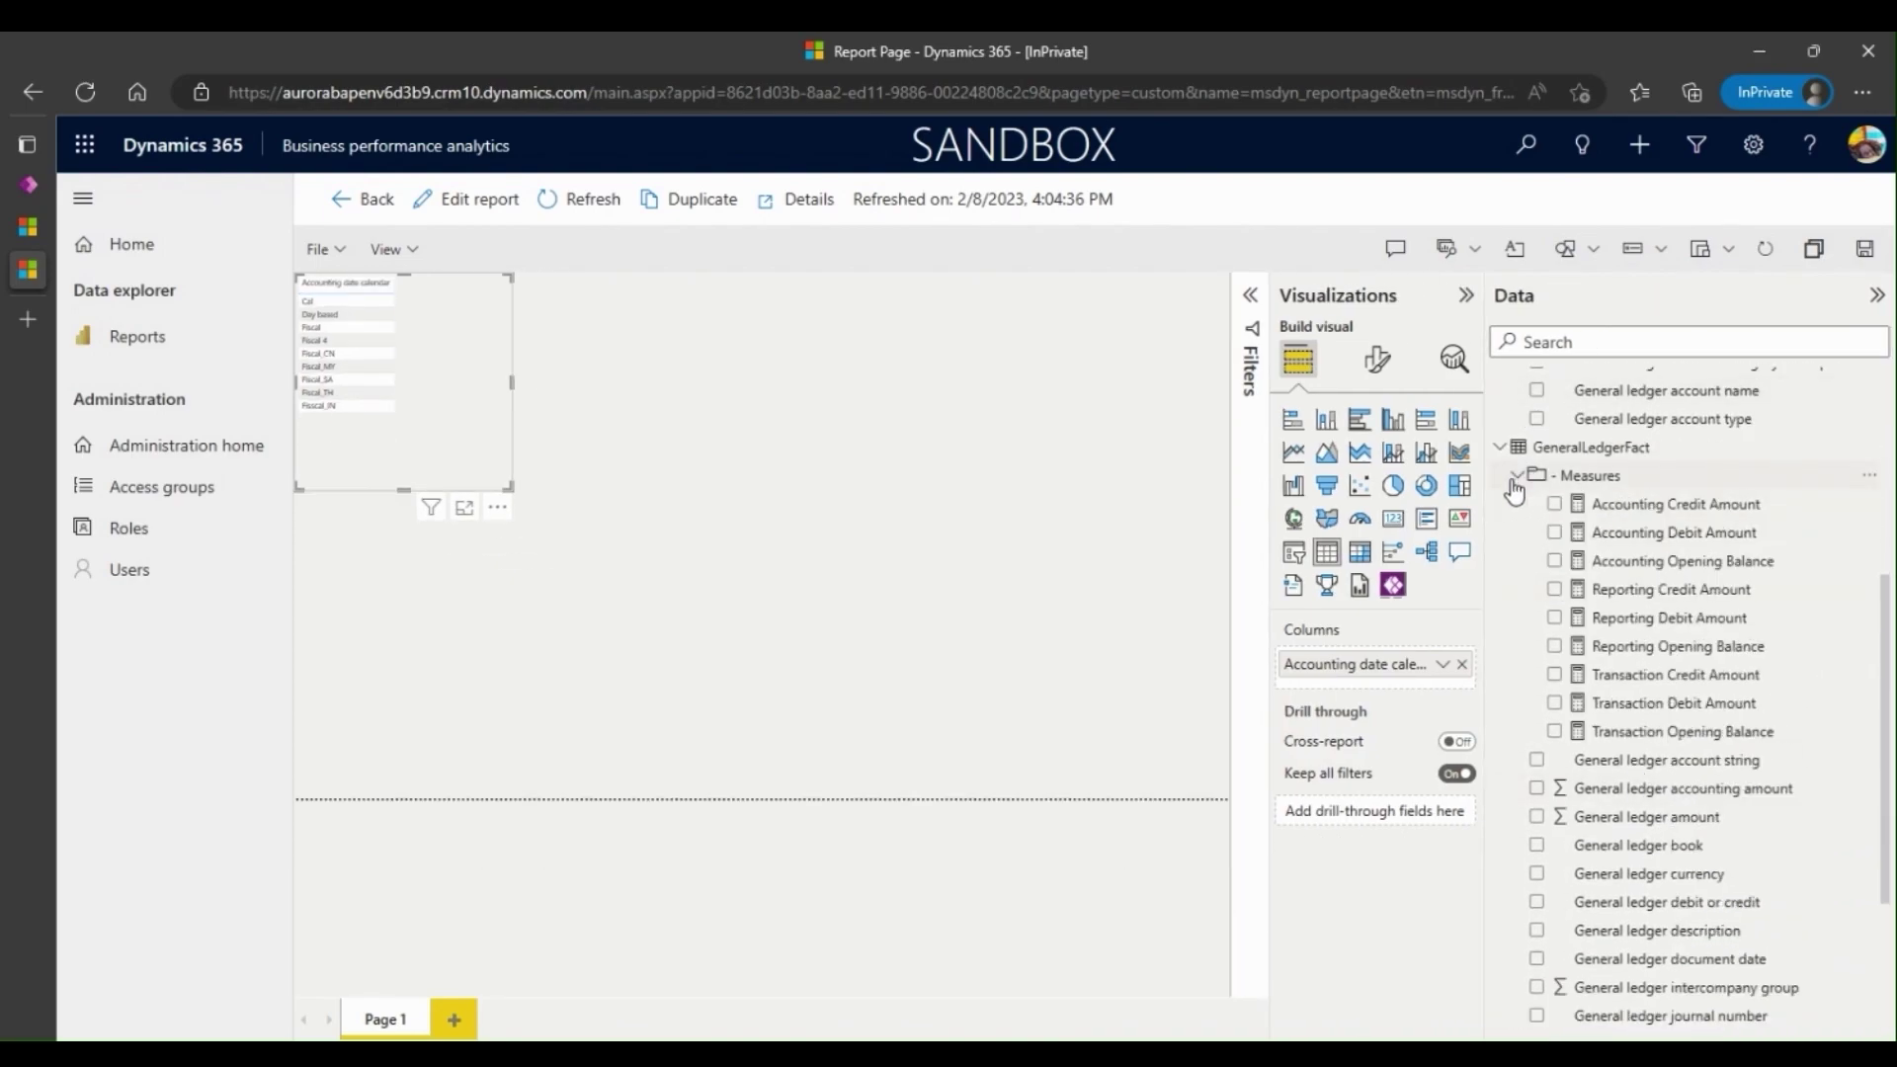
{"action": "scroll", "coordinate": [1505, 781], "scroll_direction": "down", "scroll_amount": 3}
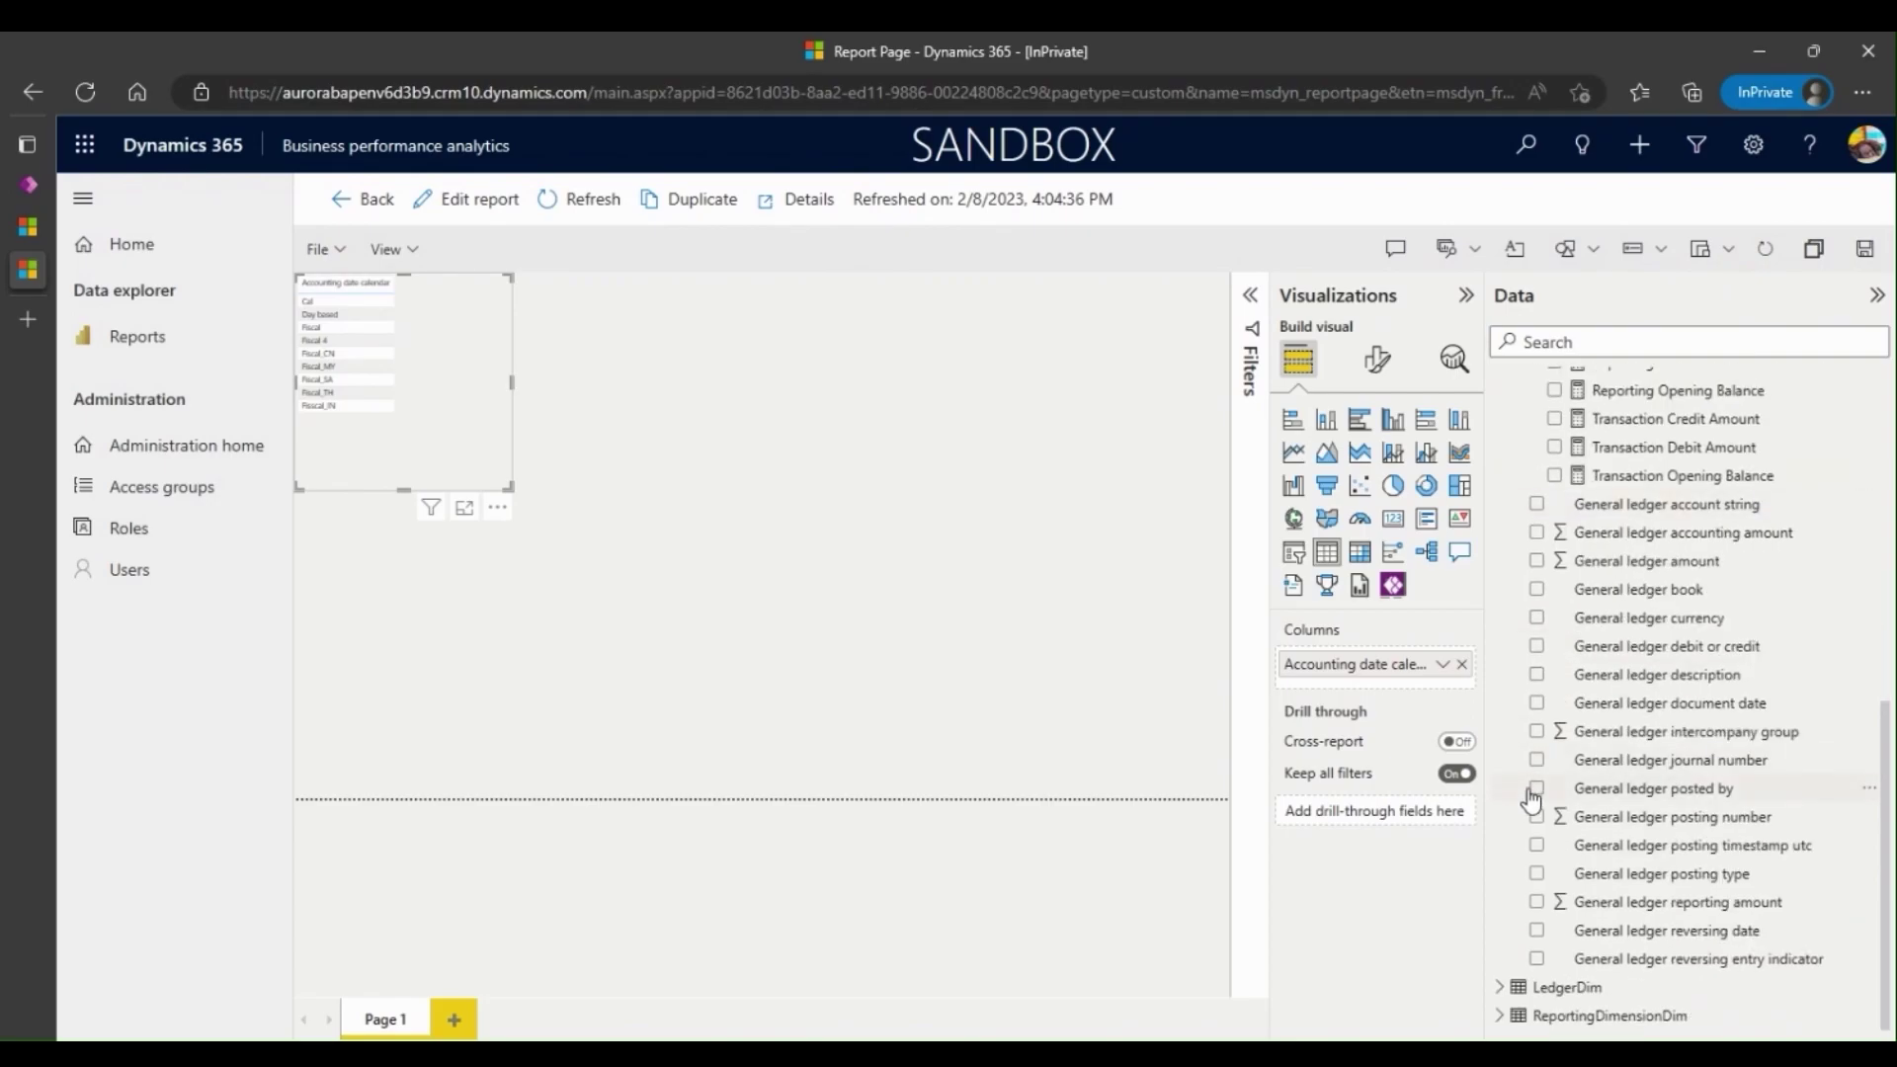
{"action": "left_click", "coordinate": [1537, 790]}
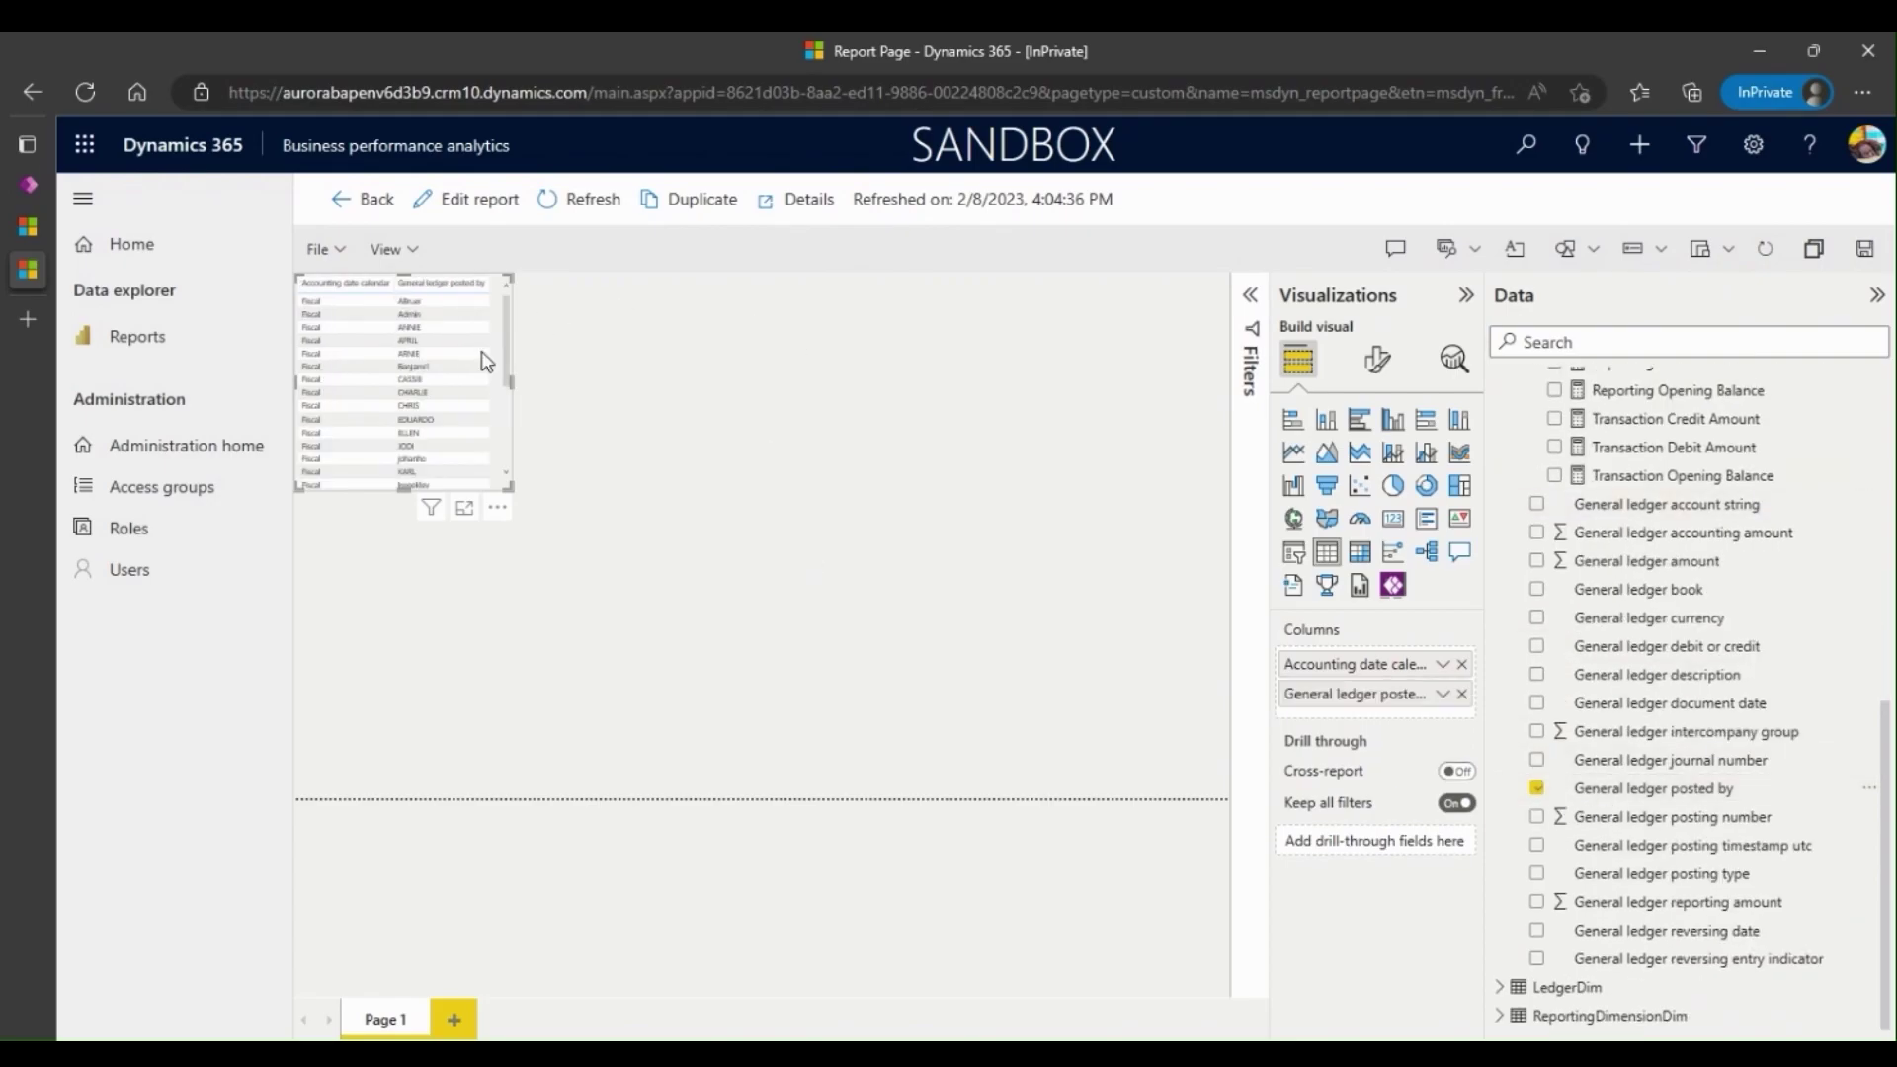
{"action": "left_click_drag", "start_coordinate": [512, 488], "coordinate": [728, 628]}
Add a stacked bar chart of General ledger amount by General ledger description, with General ledger document date as the legend
{"action": "left_click", "coordinate": [1063, 463]}
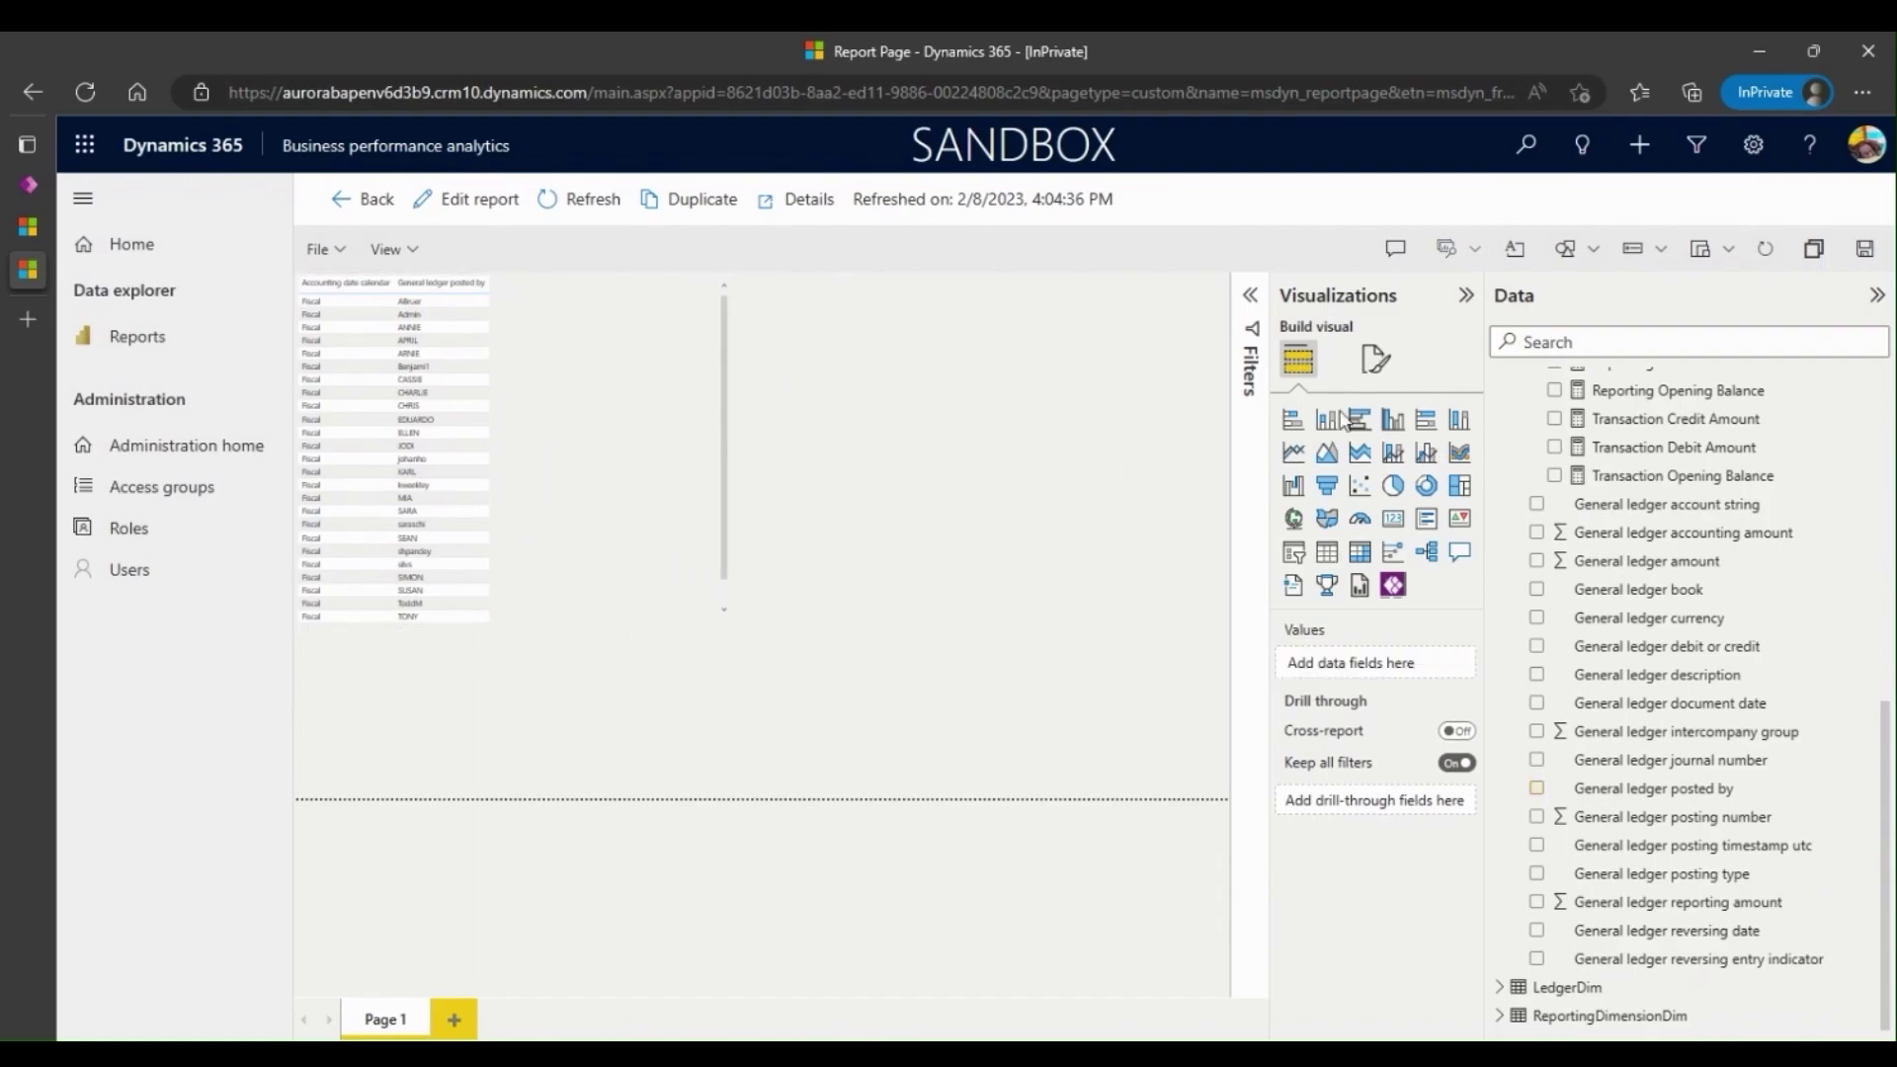
{"action": "left_click", "coordinate": [1292, 419]}
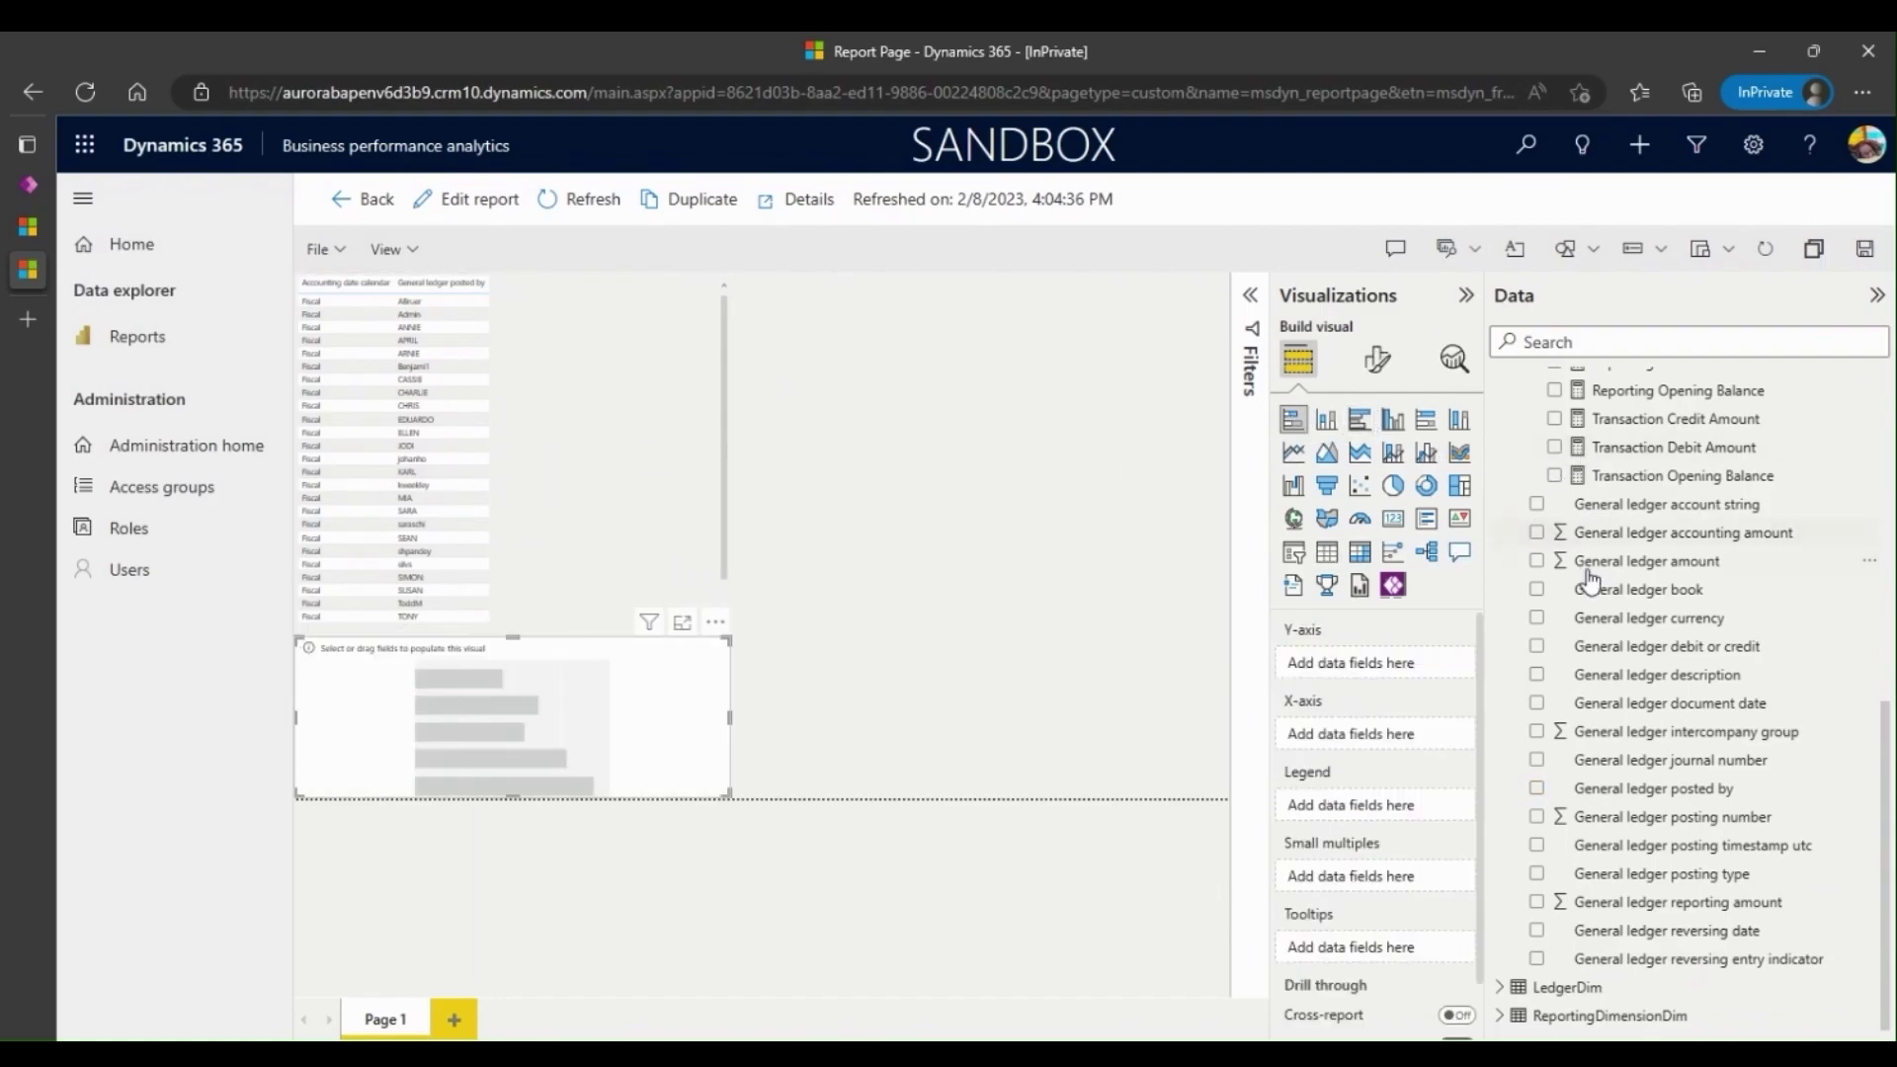
{"action": "left_click", "coordinate": [1536, 560]}
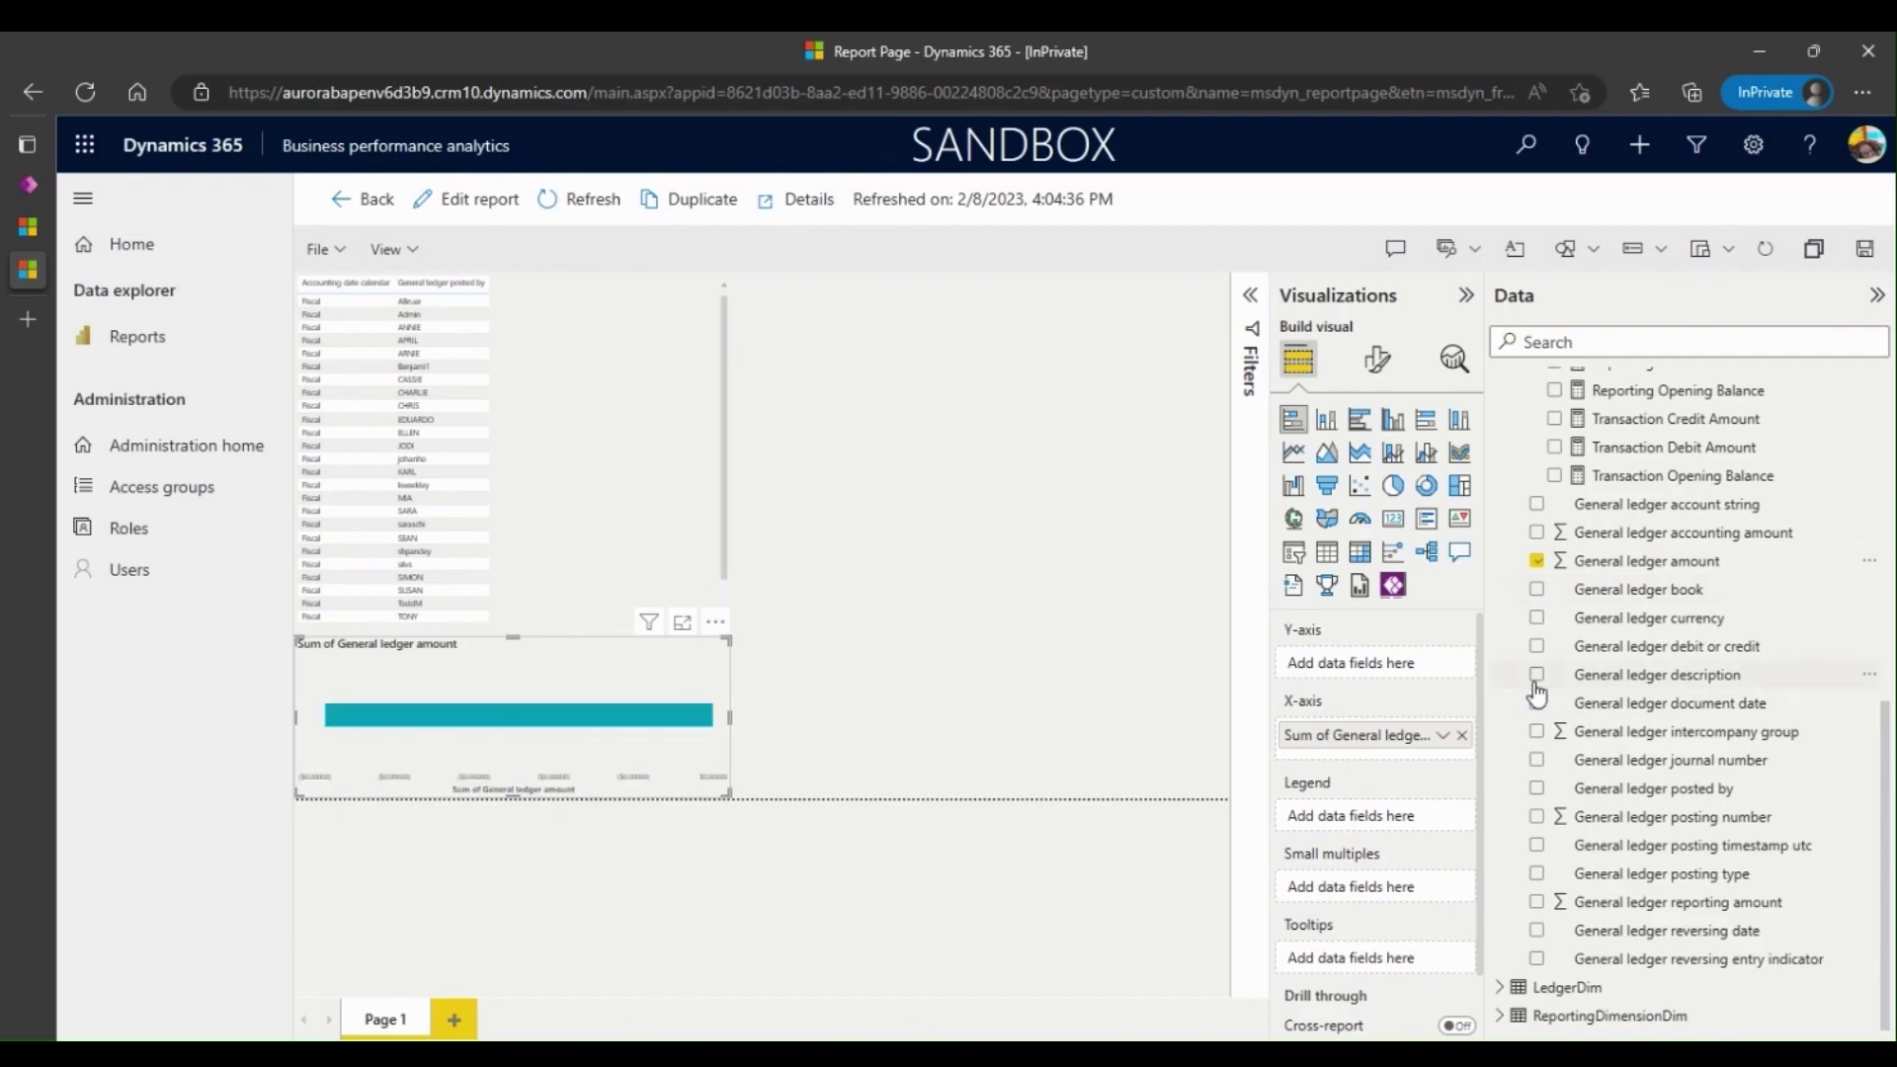
{"action": "left_click", "coordinate": [1536, 674]}
{"action": "left_click", "coordinate": [1536, 703]}
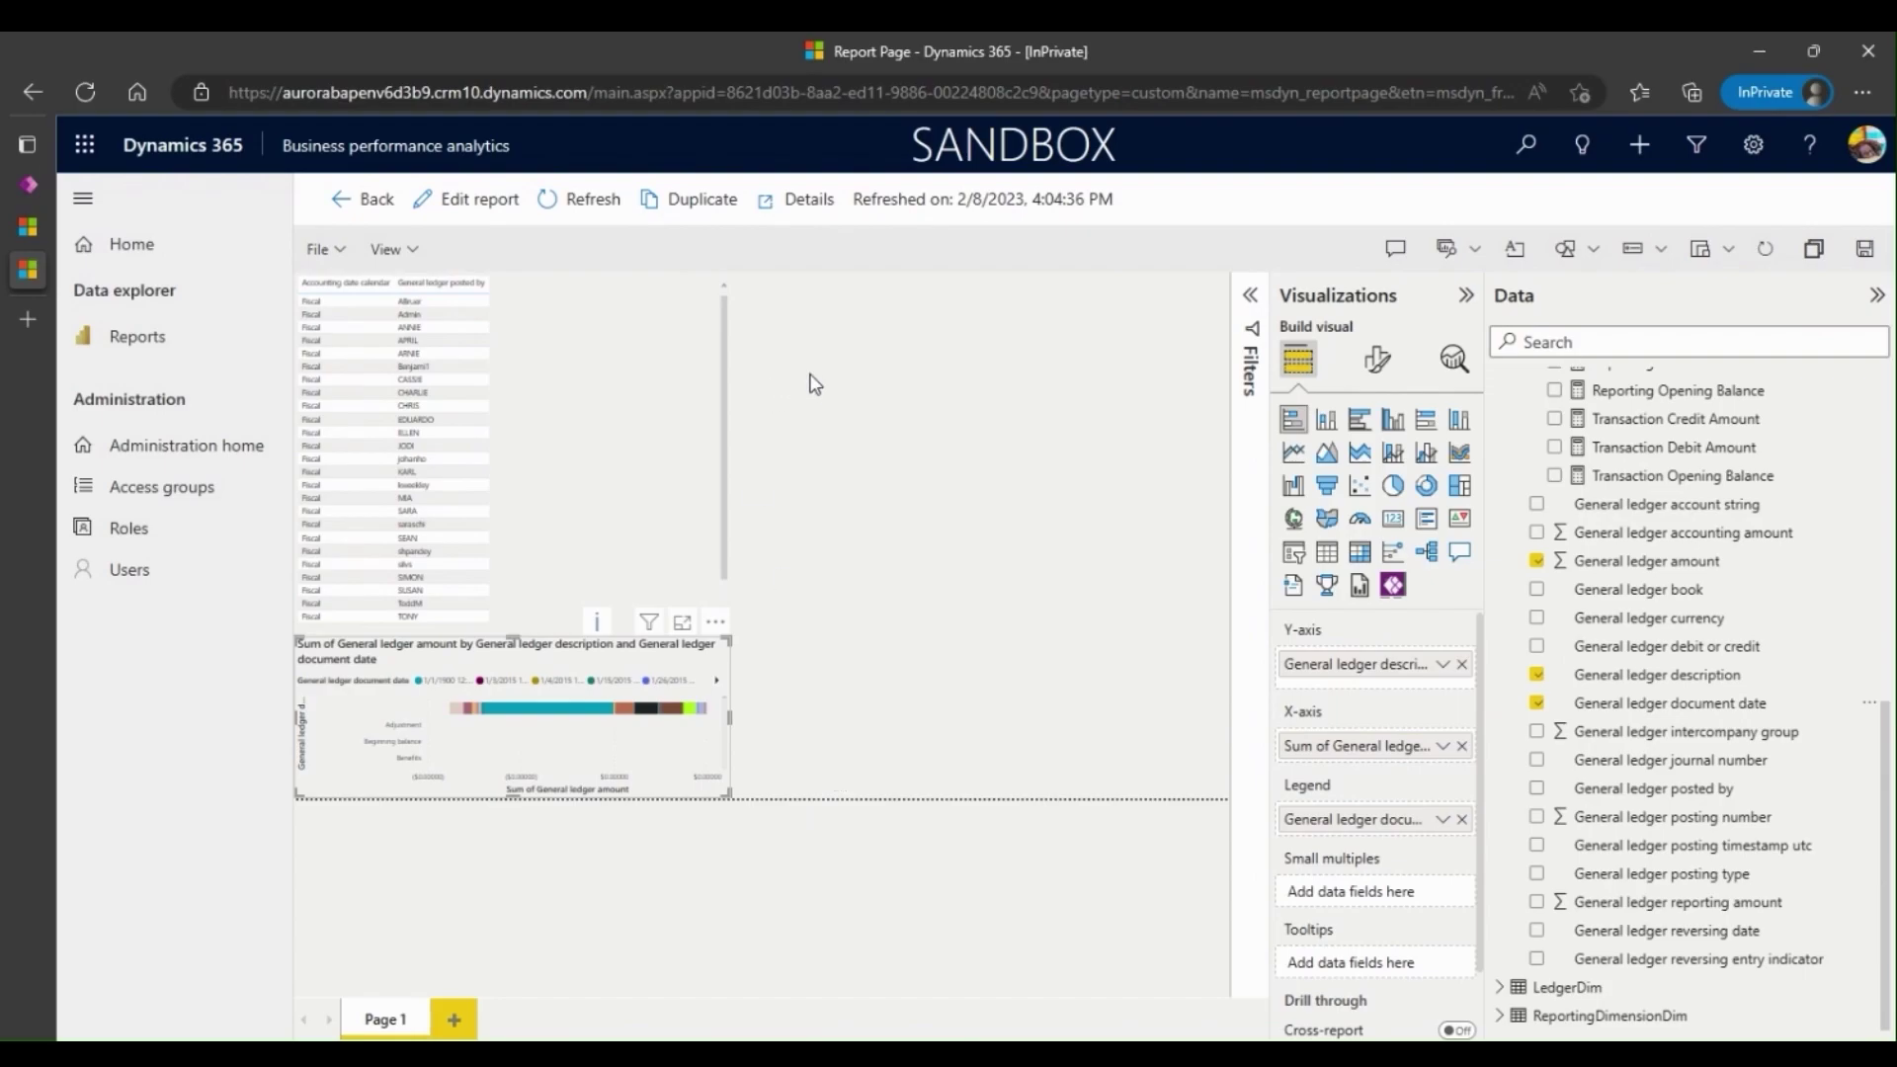
Switch DemoReport11 to reading view, and return to the report list to select that report
{"action": "left_click", "coordinate": [450, 203]}
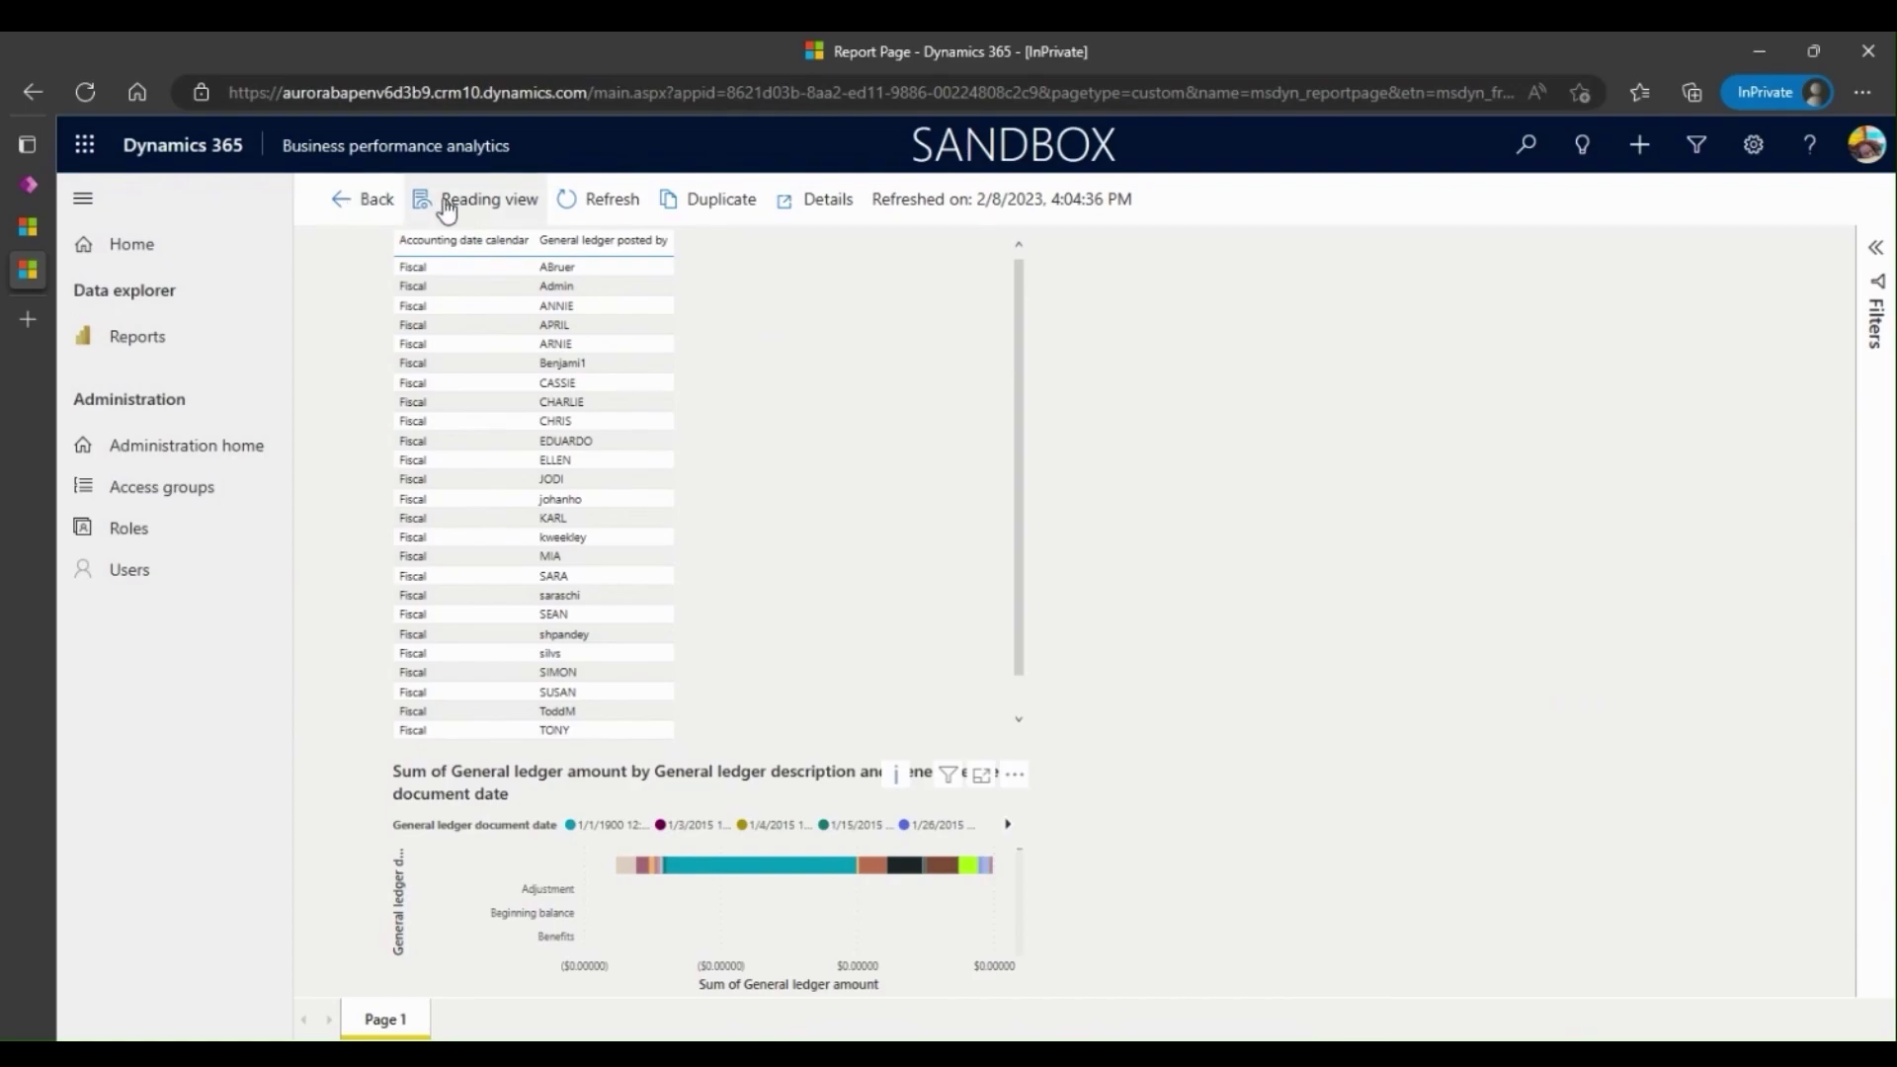
{"action": "left_click", "coordinate": [354, 202]}
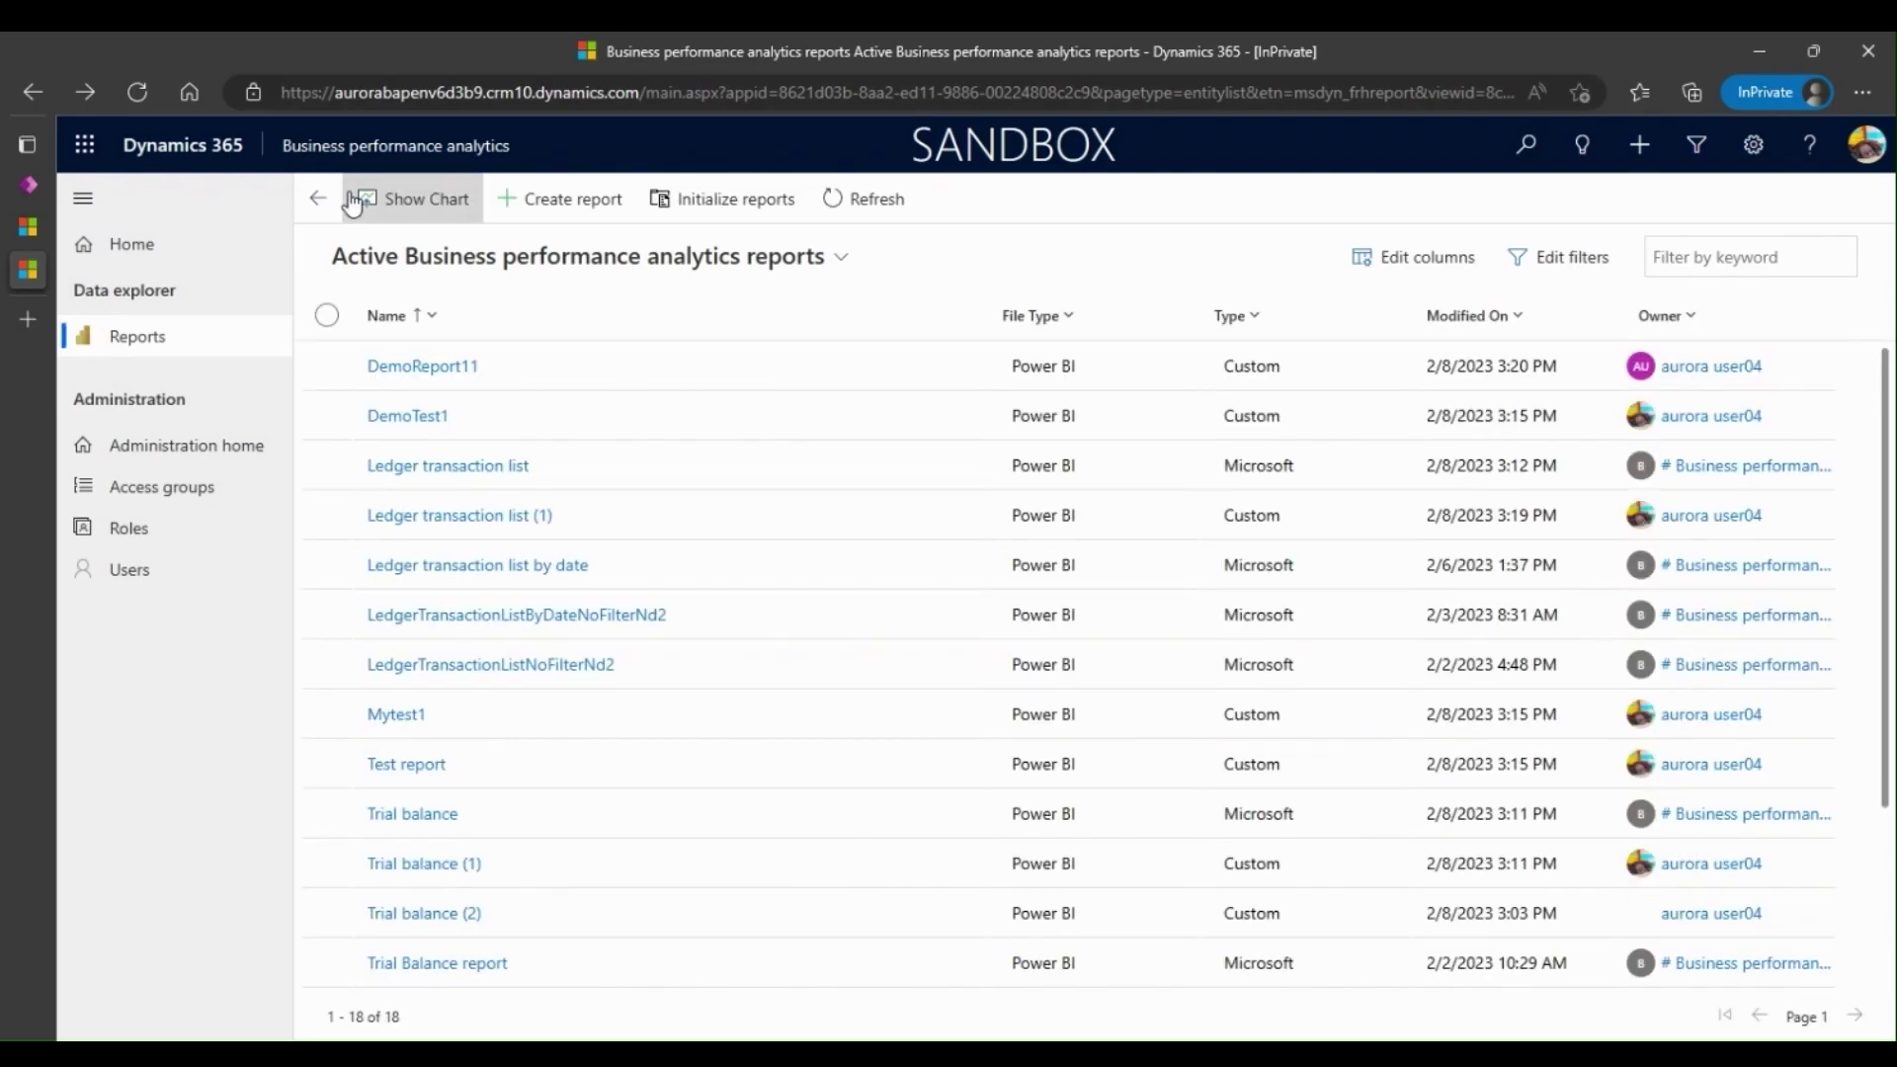
{"action": "left_click", "coordinate": [327, 367]}
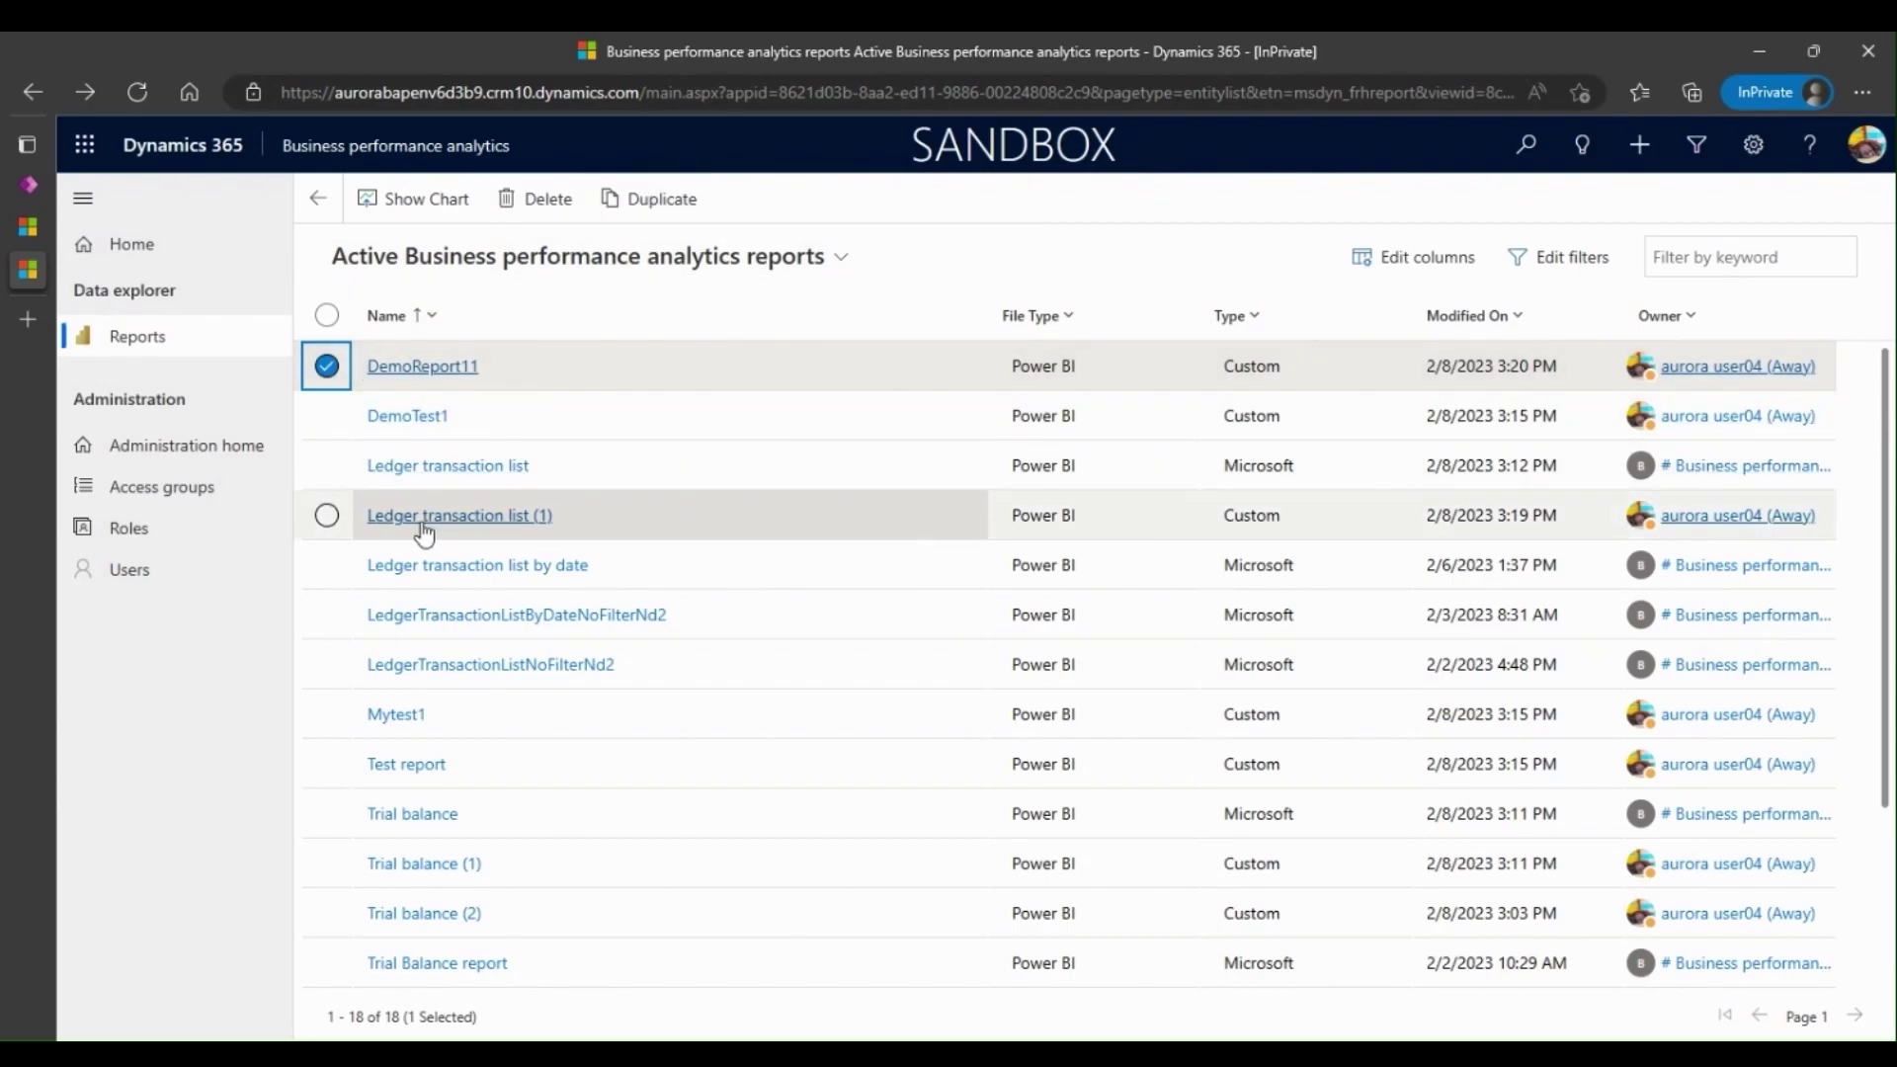
From Administration home, view the Microsoft reports to validate the data, and open the Transaction list page of the Ledger transaction list report
{"action": "left_click", "coordinate": [178, 442]}
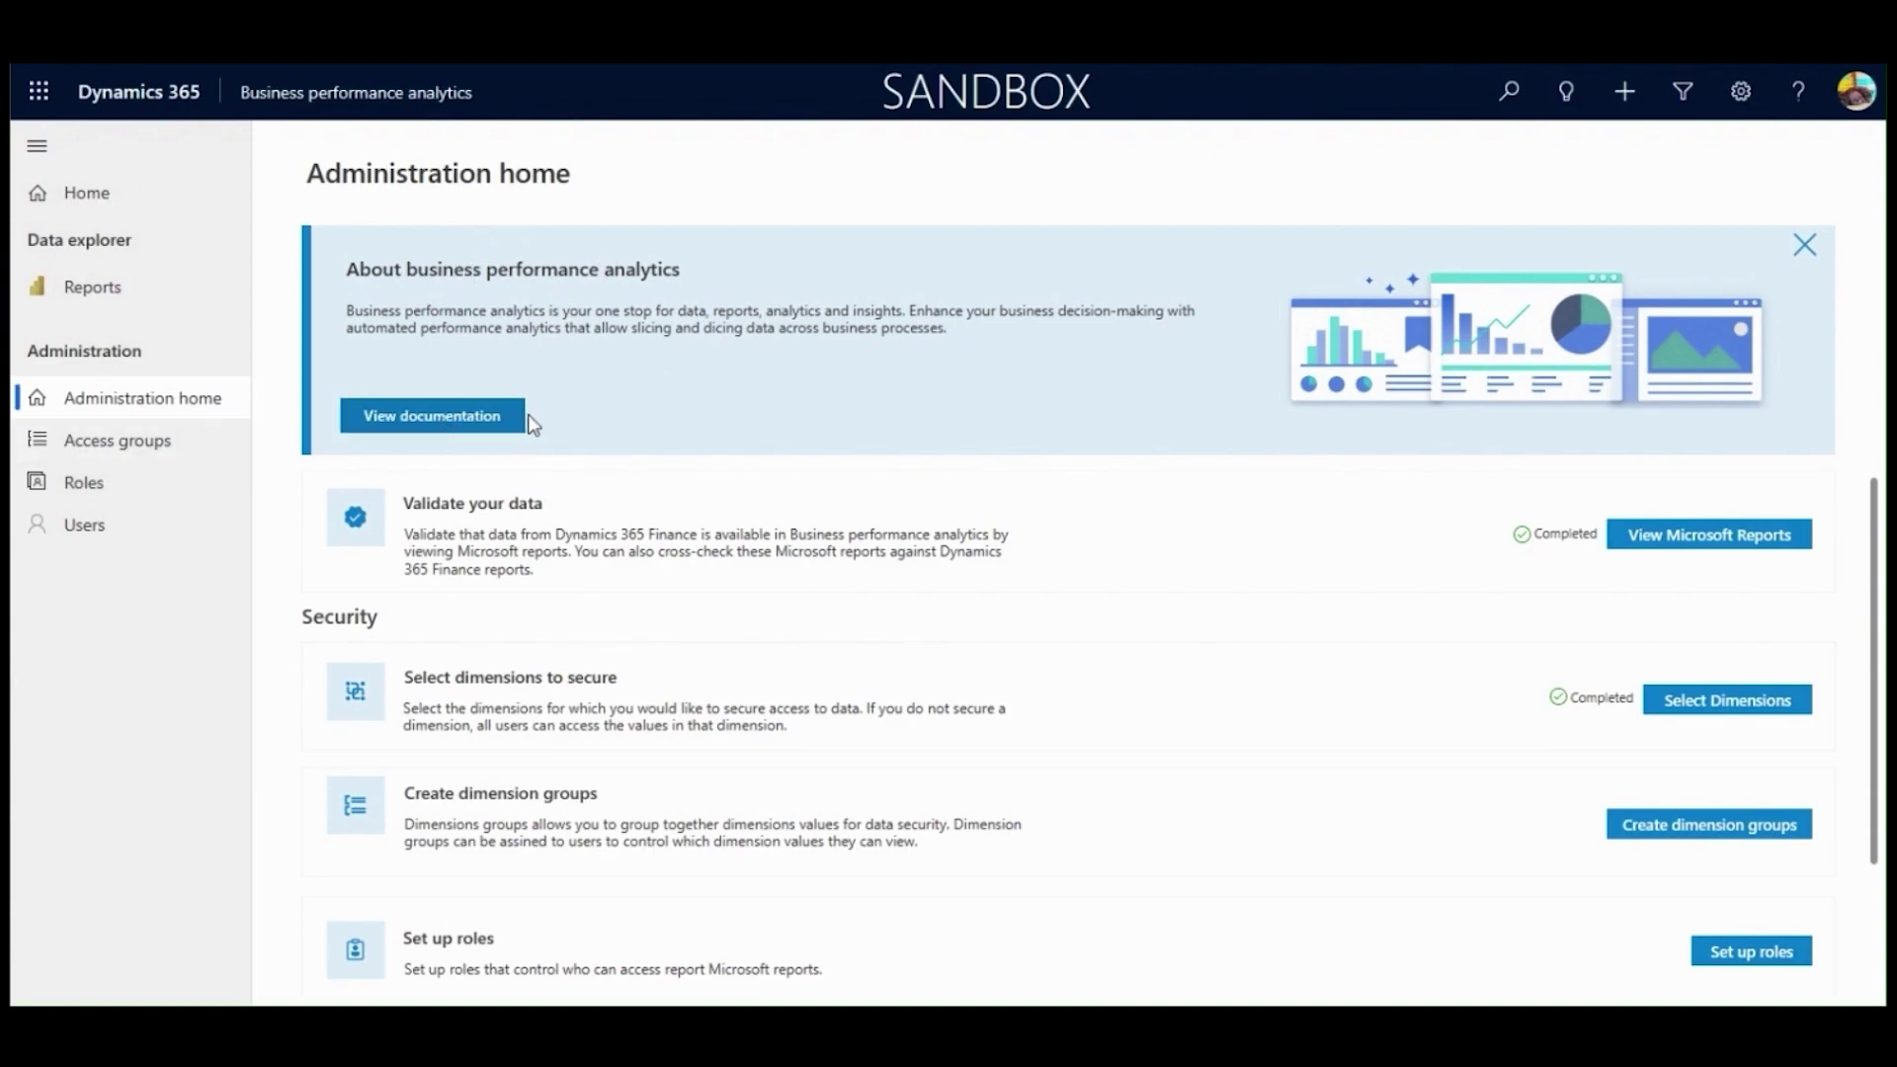
{"action": "left_click", "coordinate": [1806, 247]}
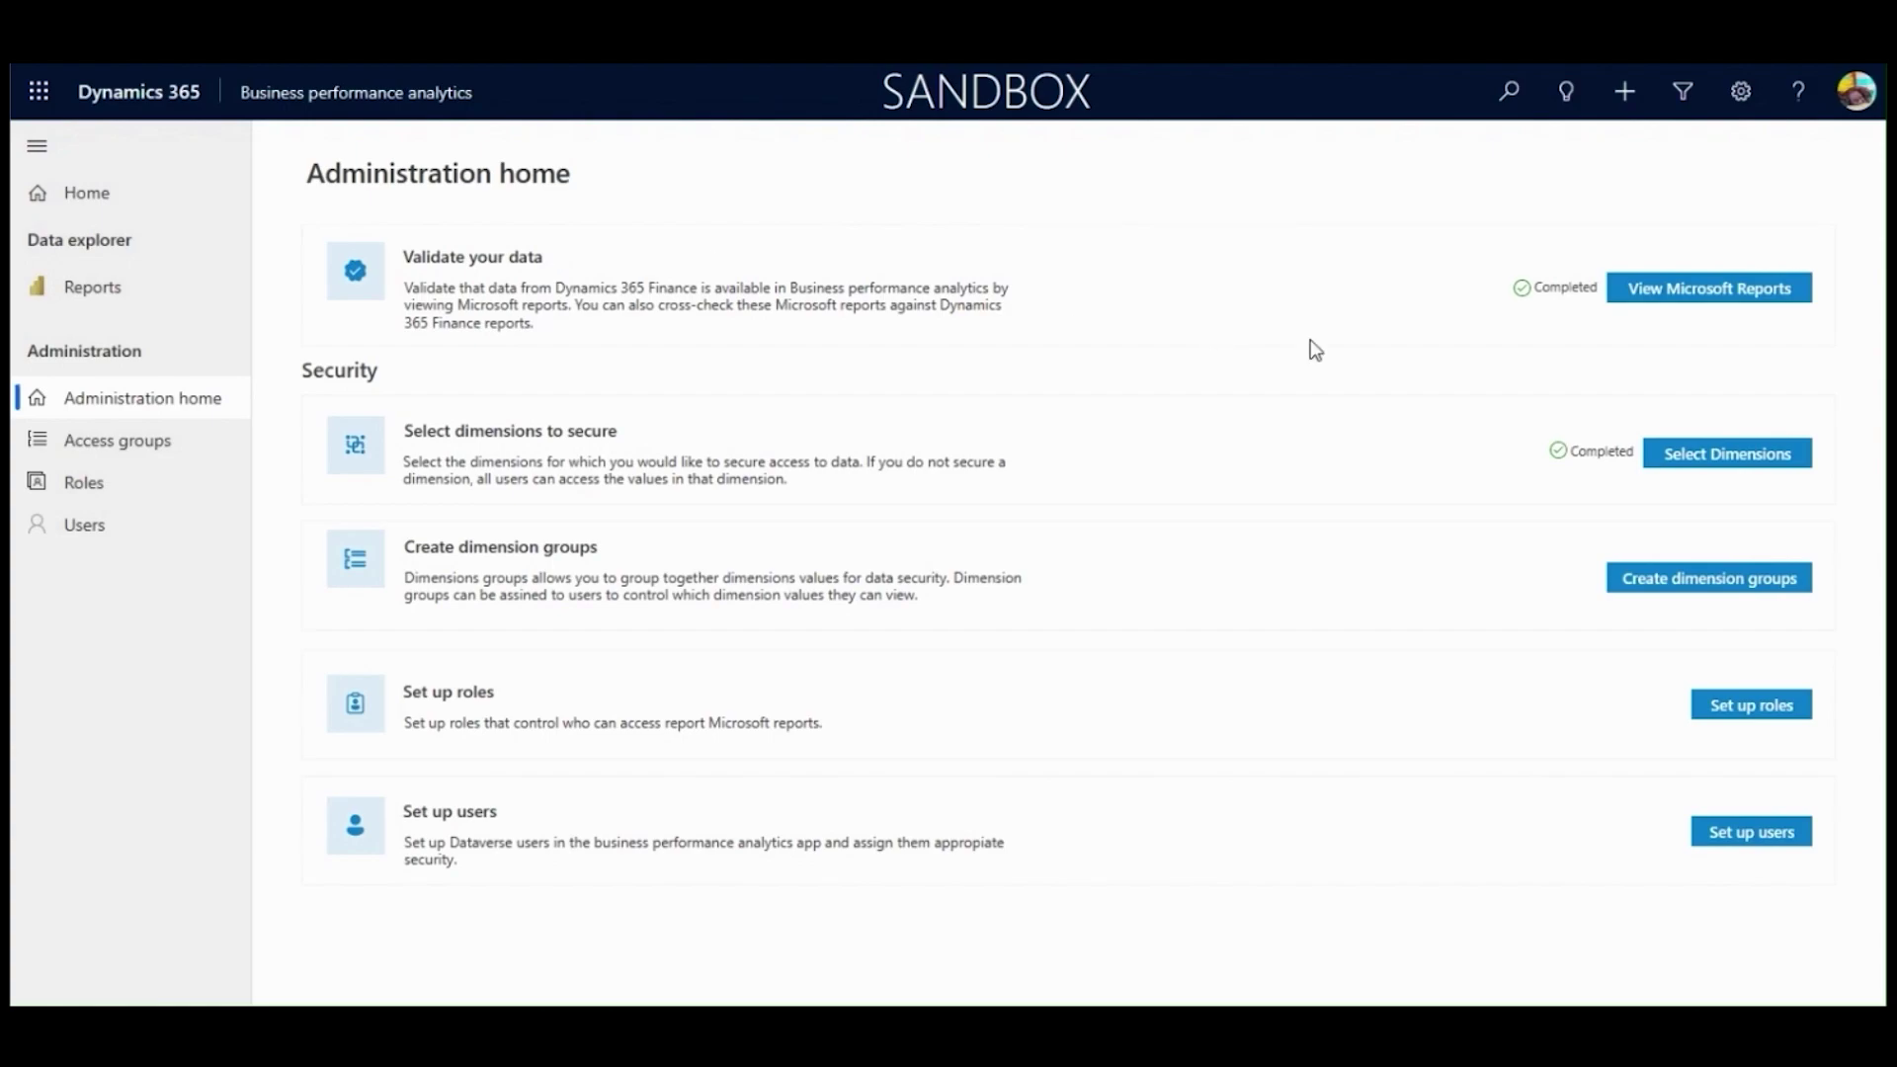
{"action": "left_click", "coordinate": [1691, 293]}
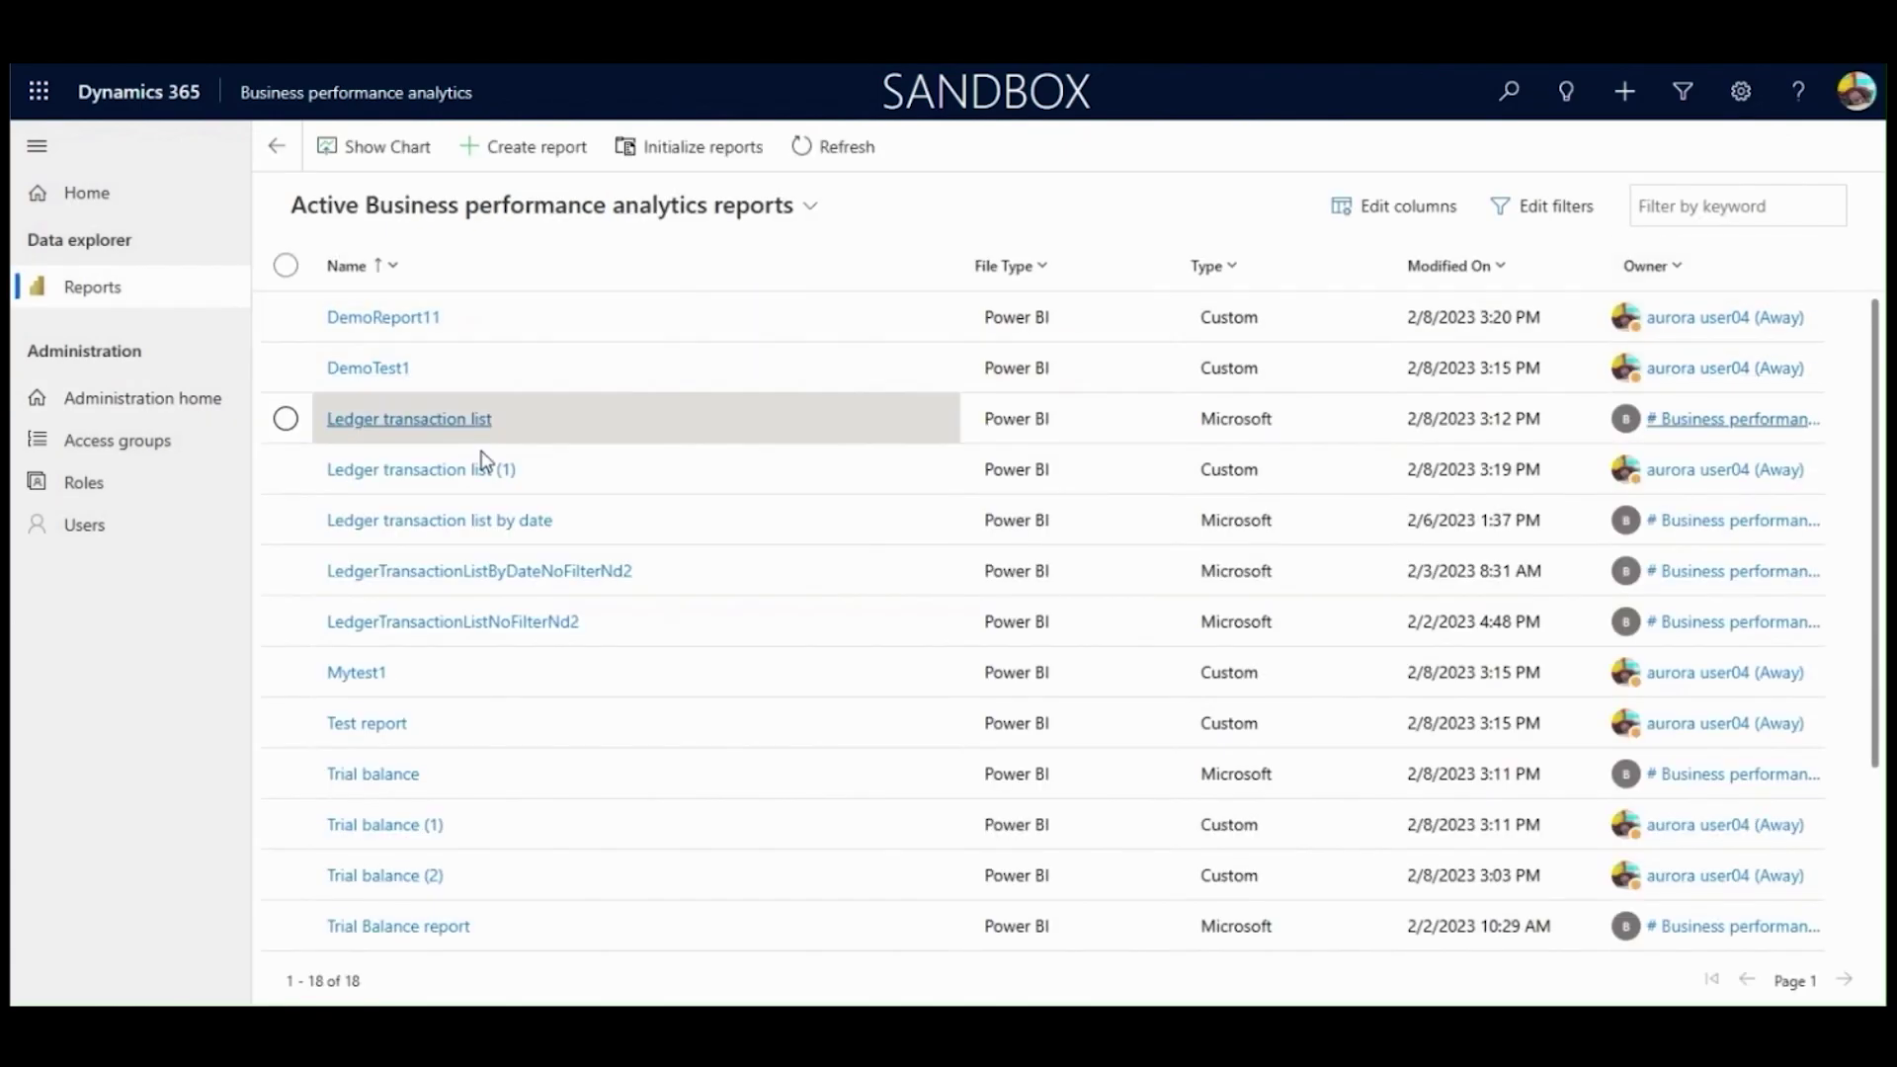
{"action": "left_click", "coordinate": [464, 422]}
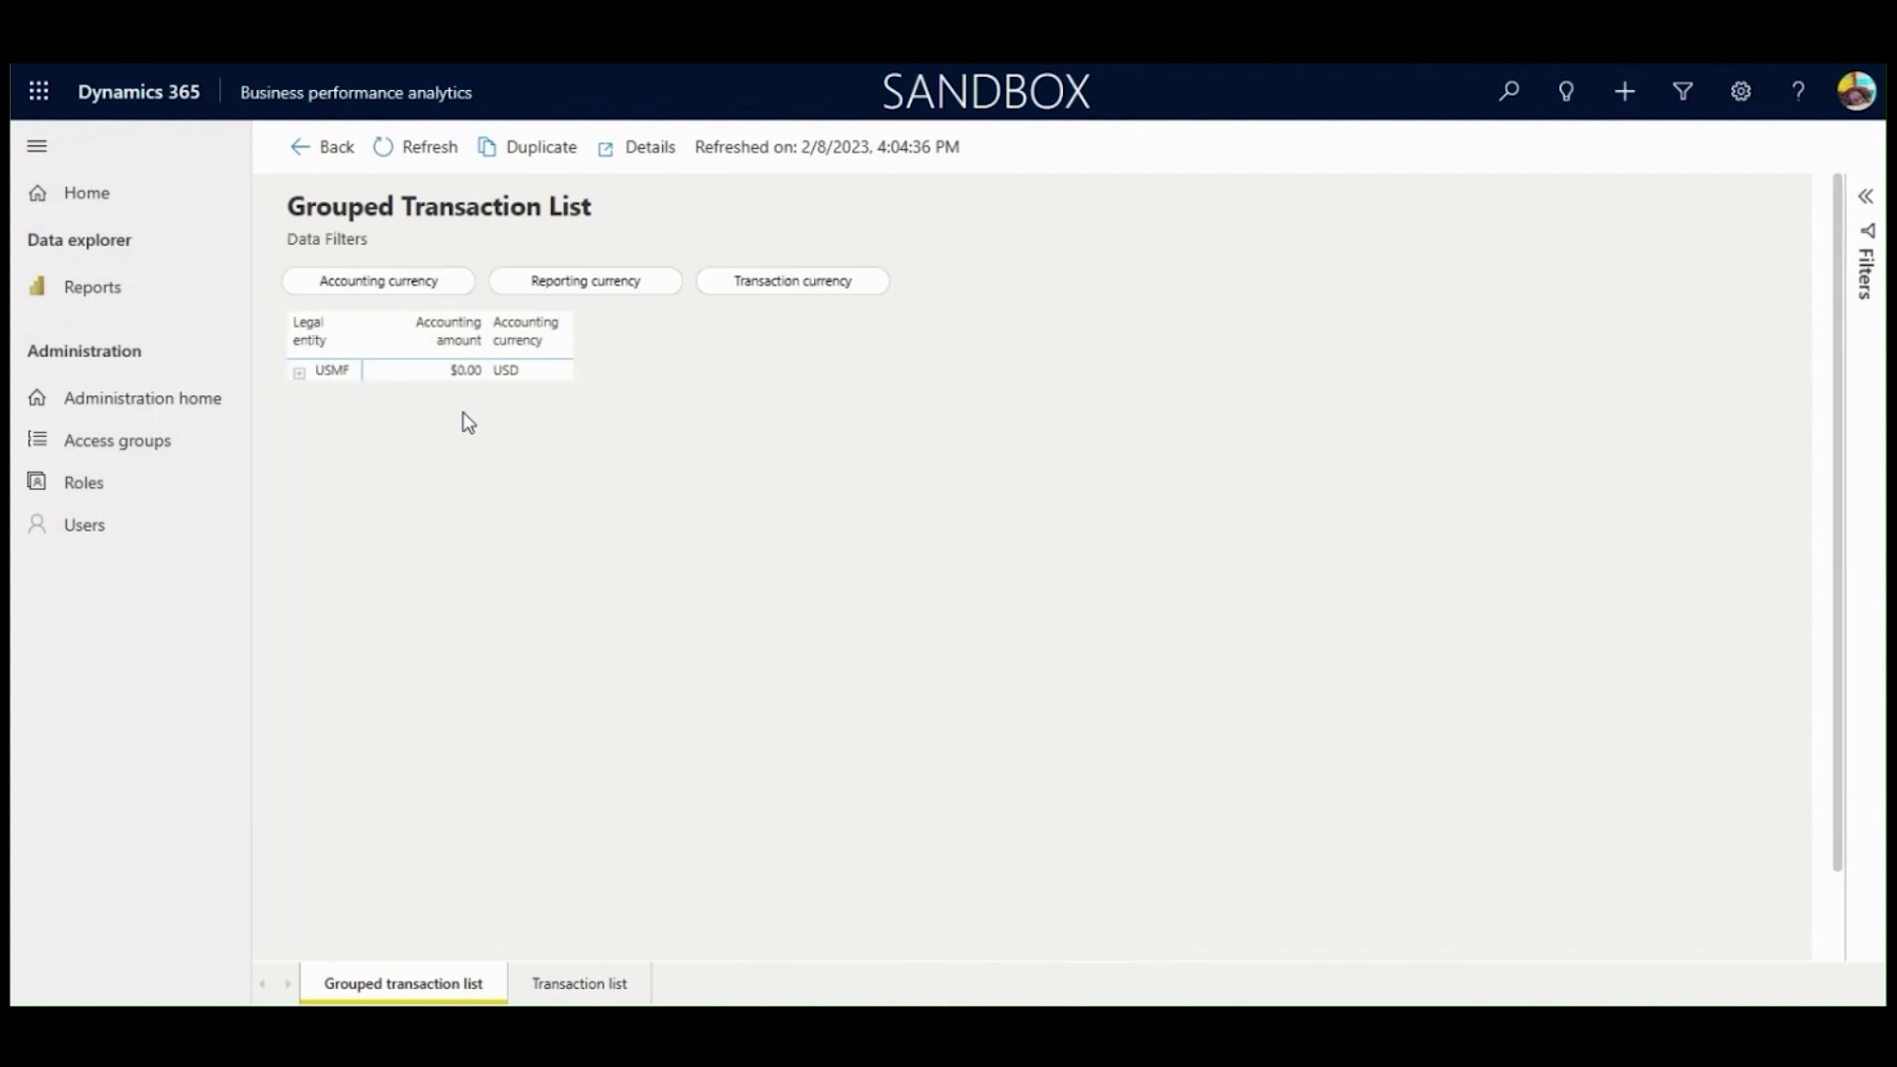
{"action": "left_click", "coordinate": [583, 985]}
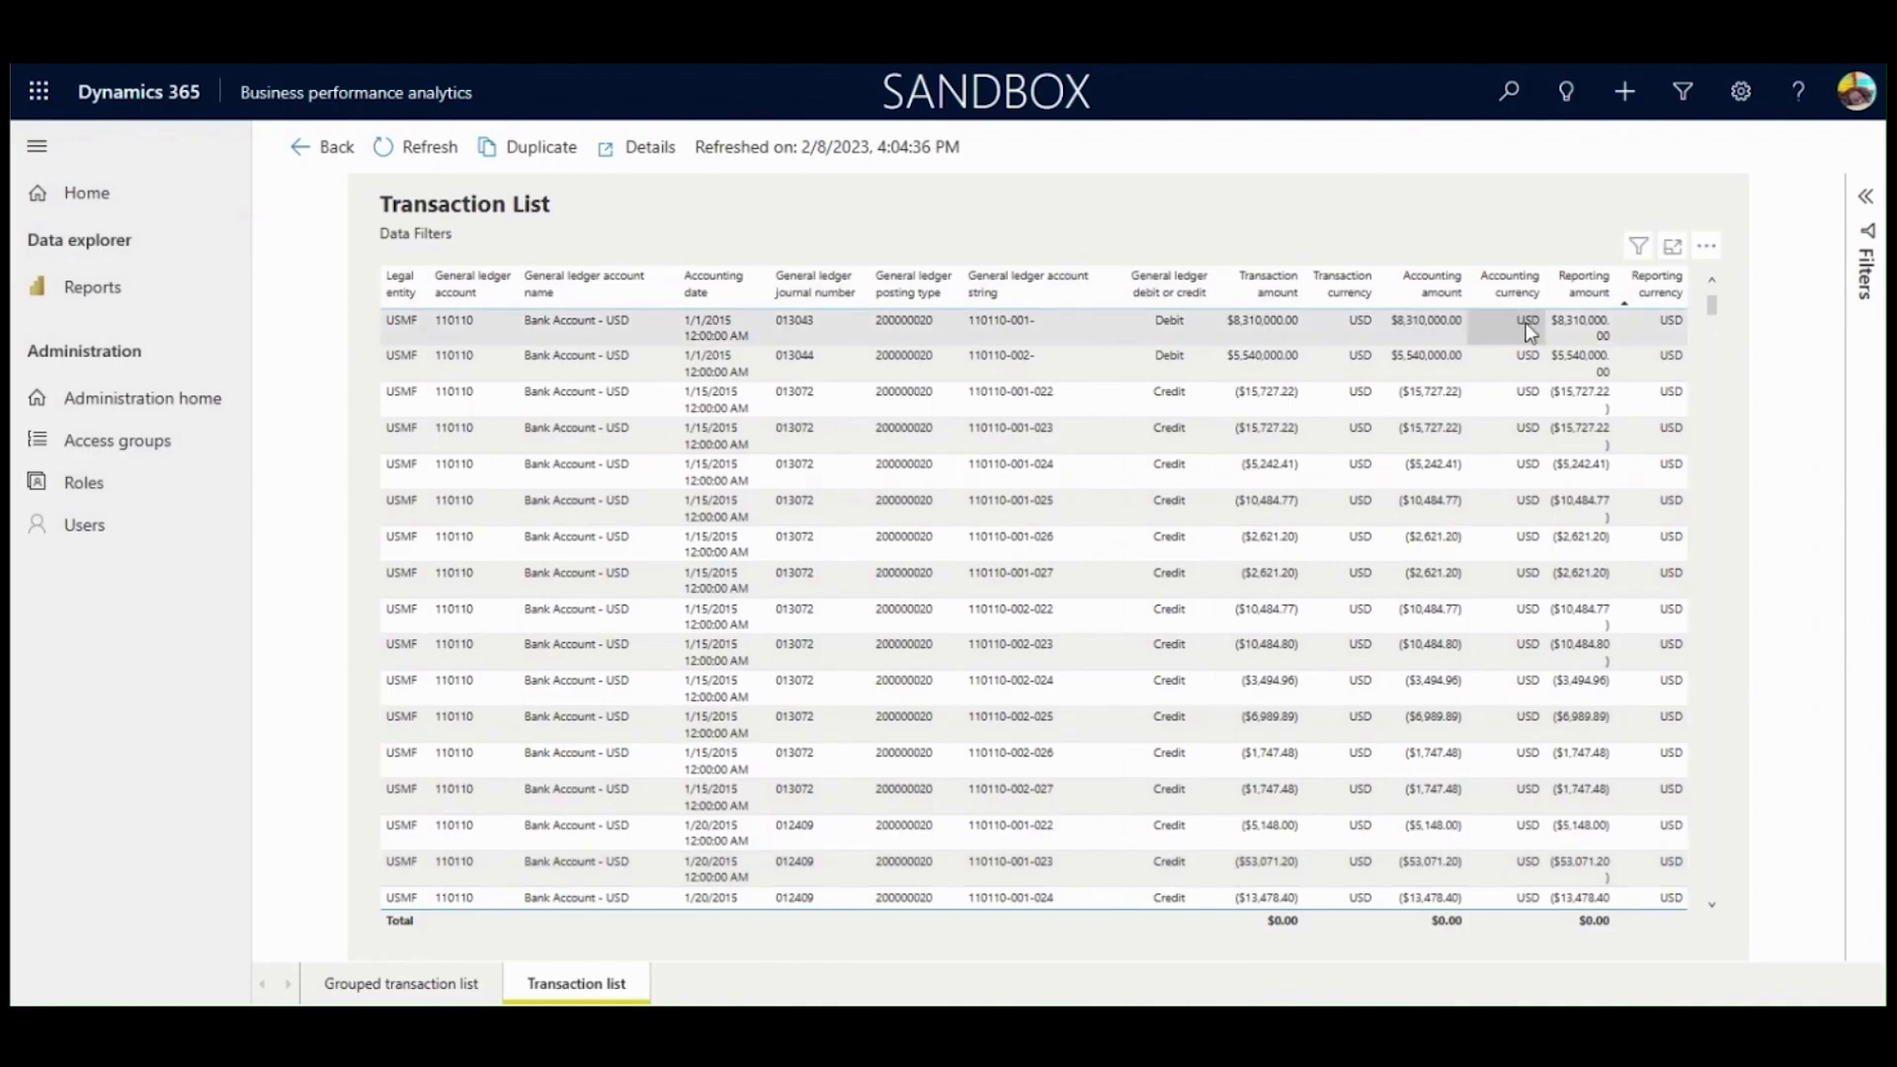
Return to Administration home and add COSTCENTER to the dimensions to secure, saving the selection
{"action": "left_click", "coordinate": [181, 423]}
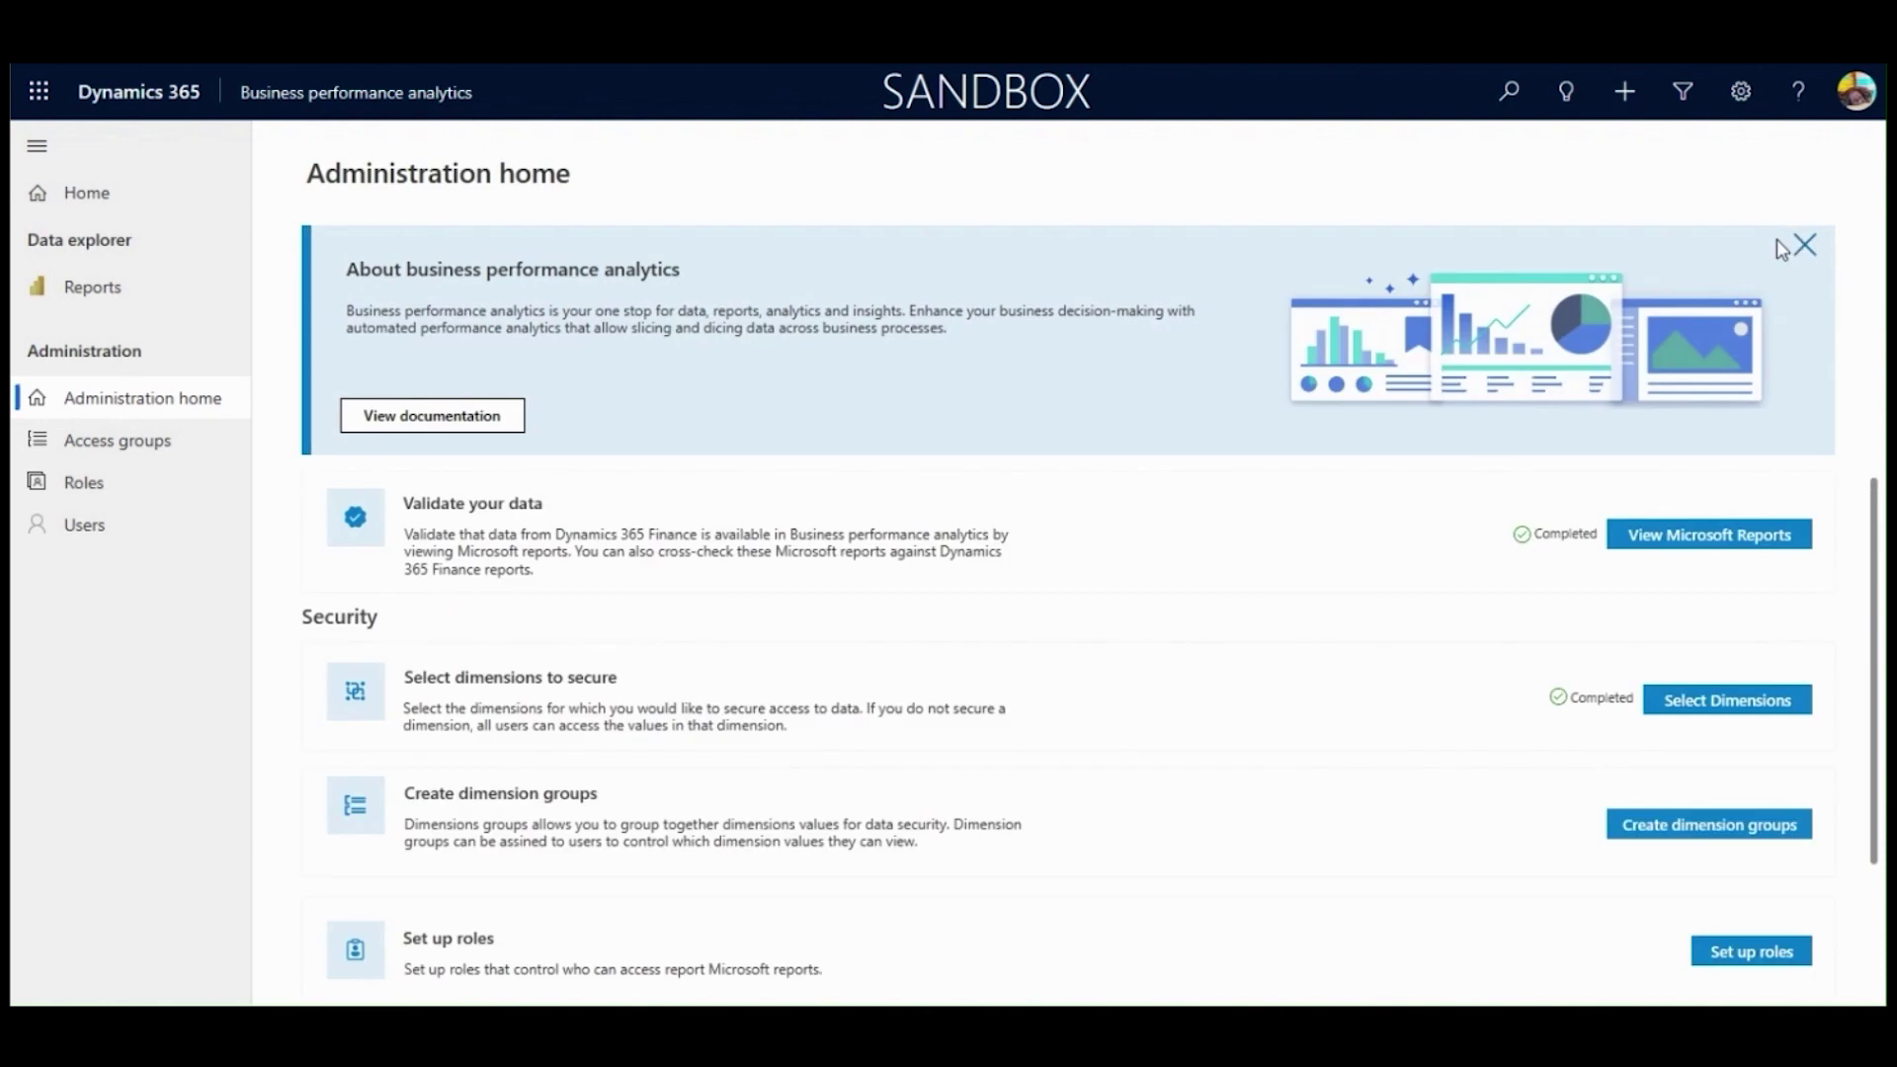
{"action": "left_click", "coordinate": [1806, 244]}
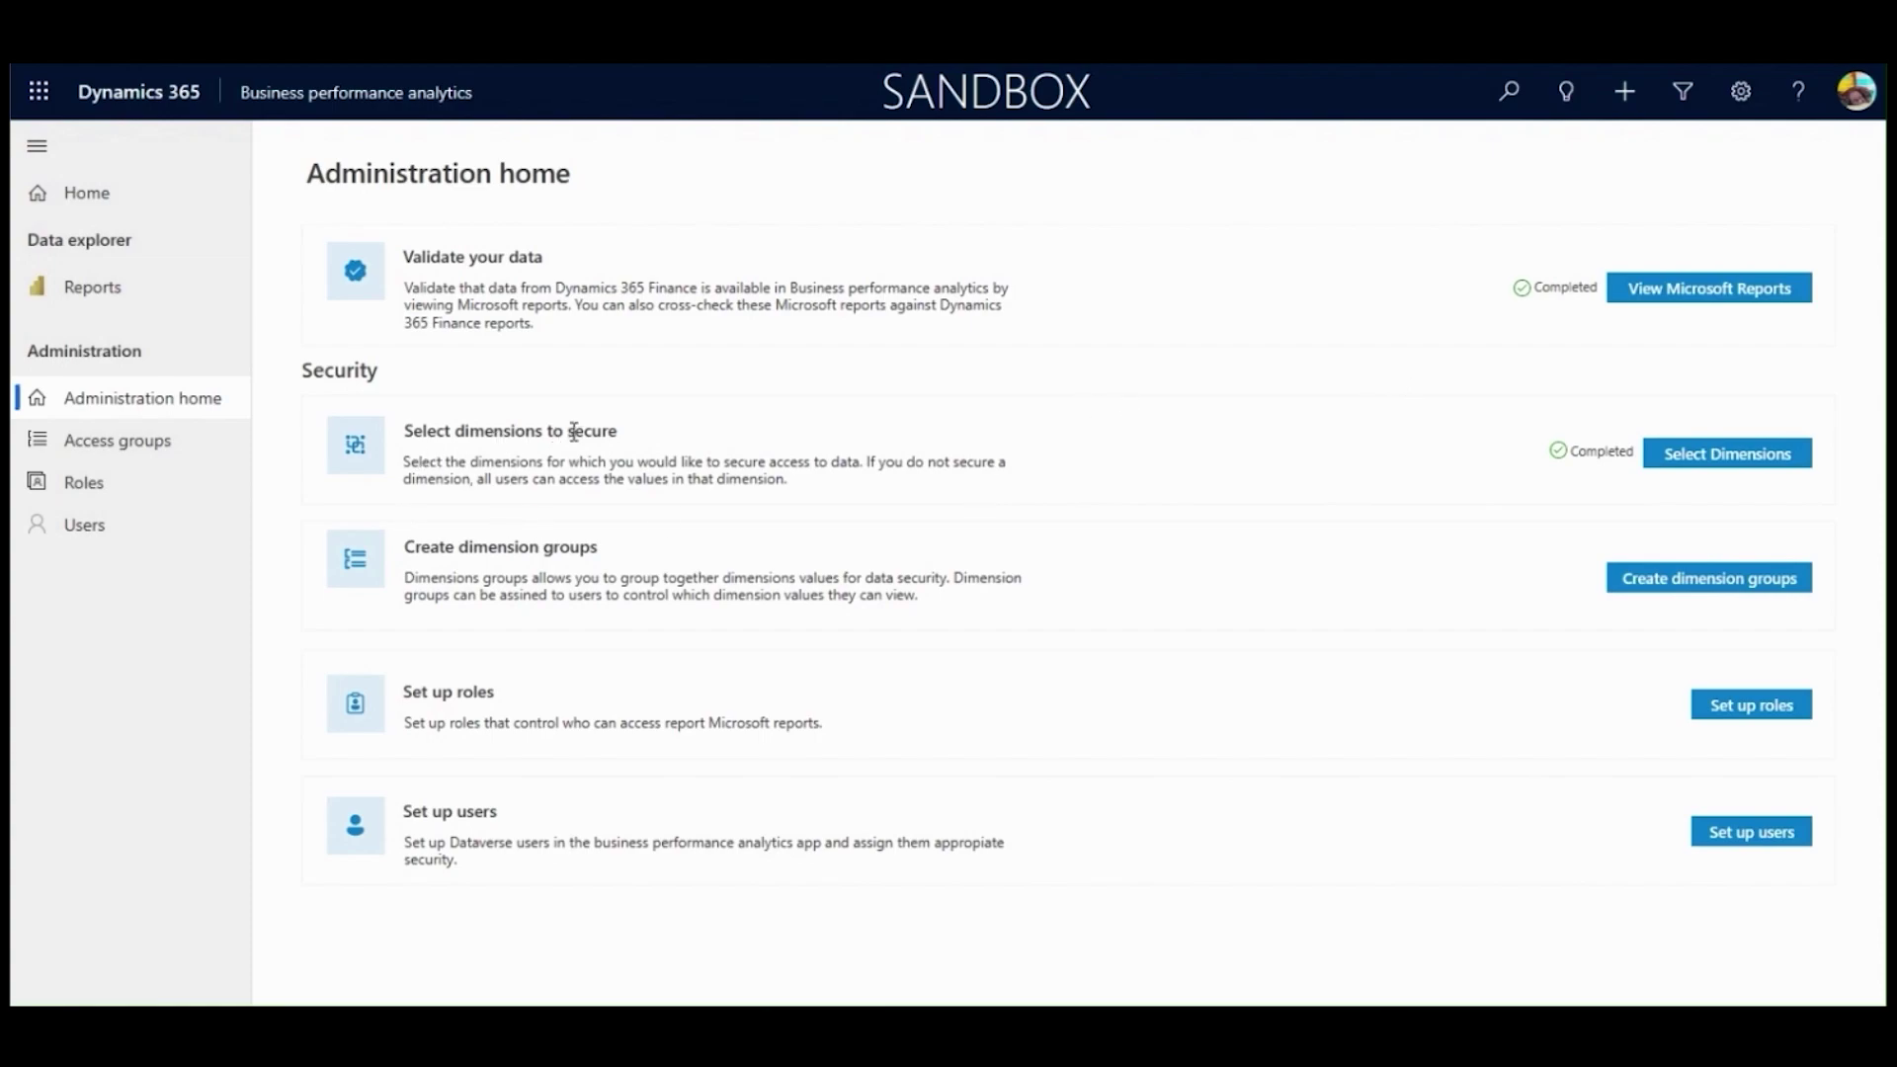
{"action": "left_click", "coordinate": [1731, 468]}
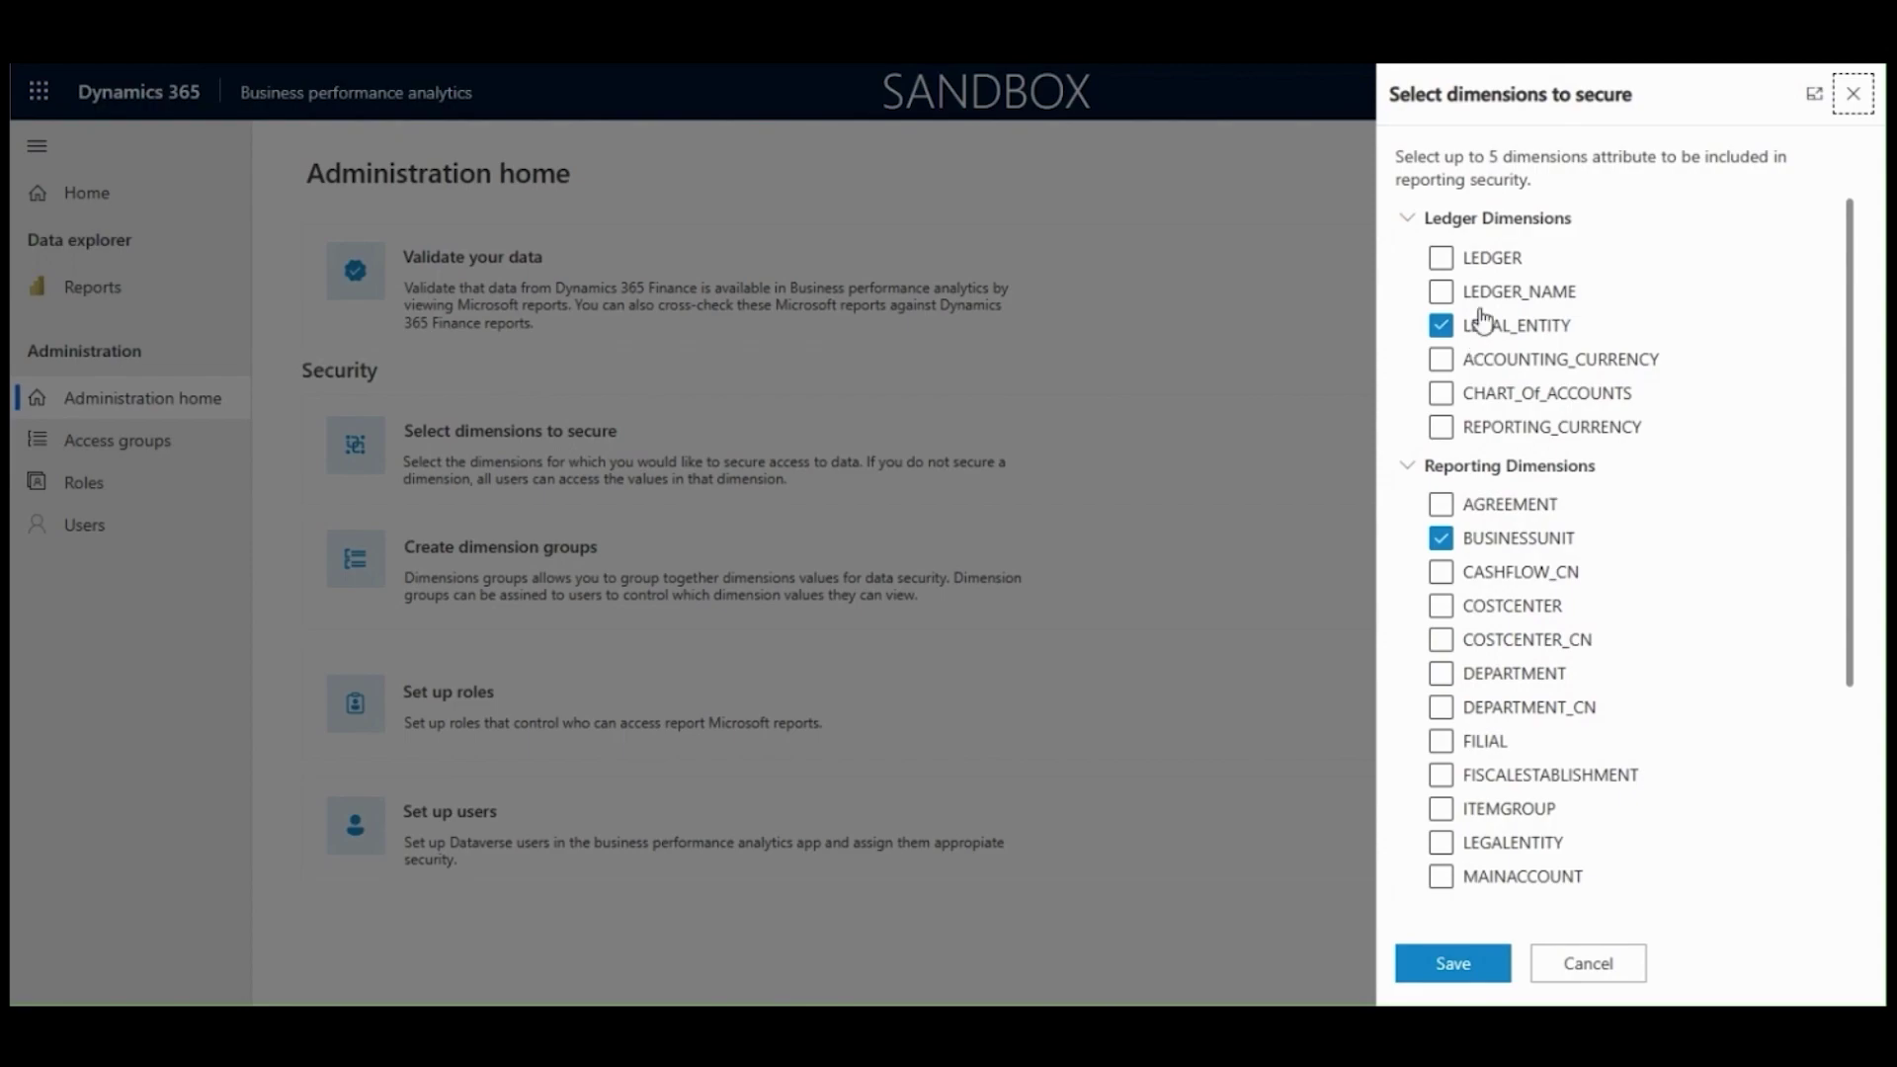
{"action": "left_click", "coordinate": [1444, 607]}
{"action": "left_click", "coordinate": [1449, 961]}
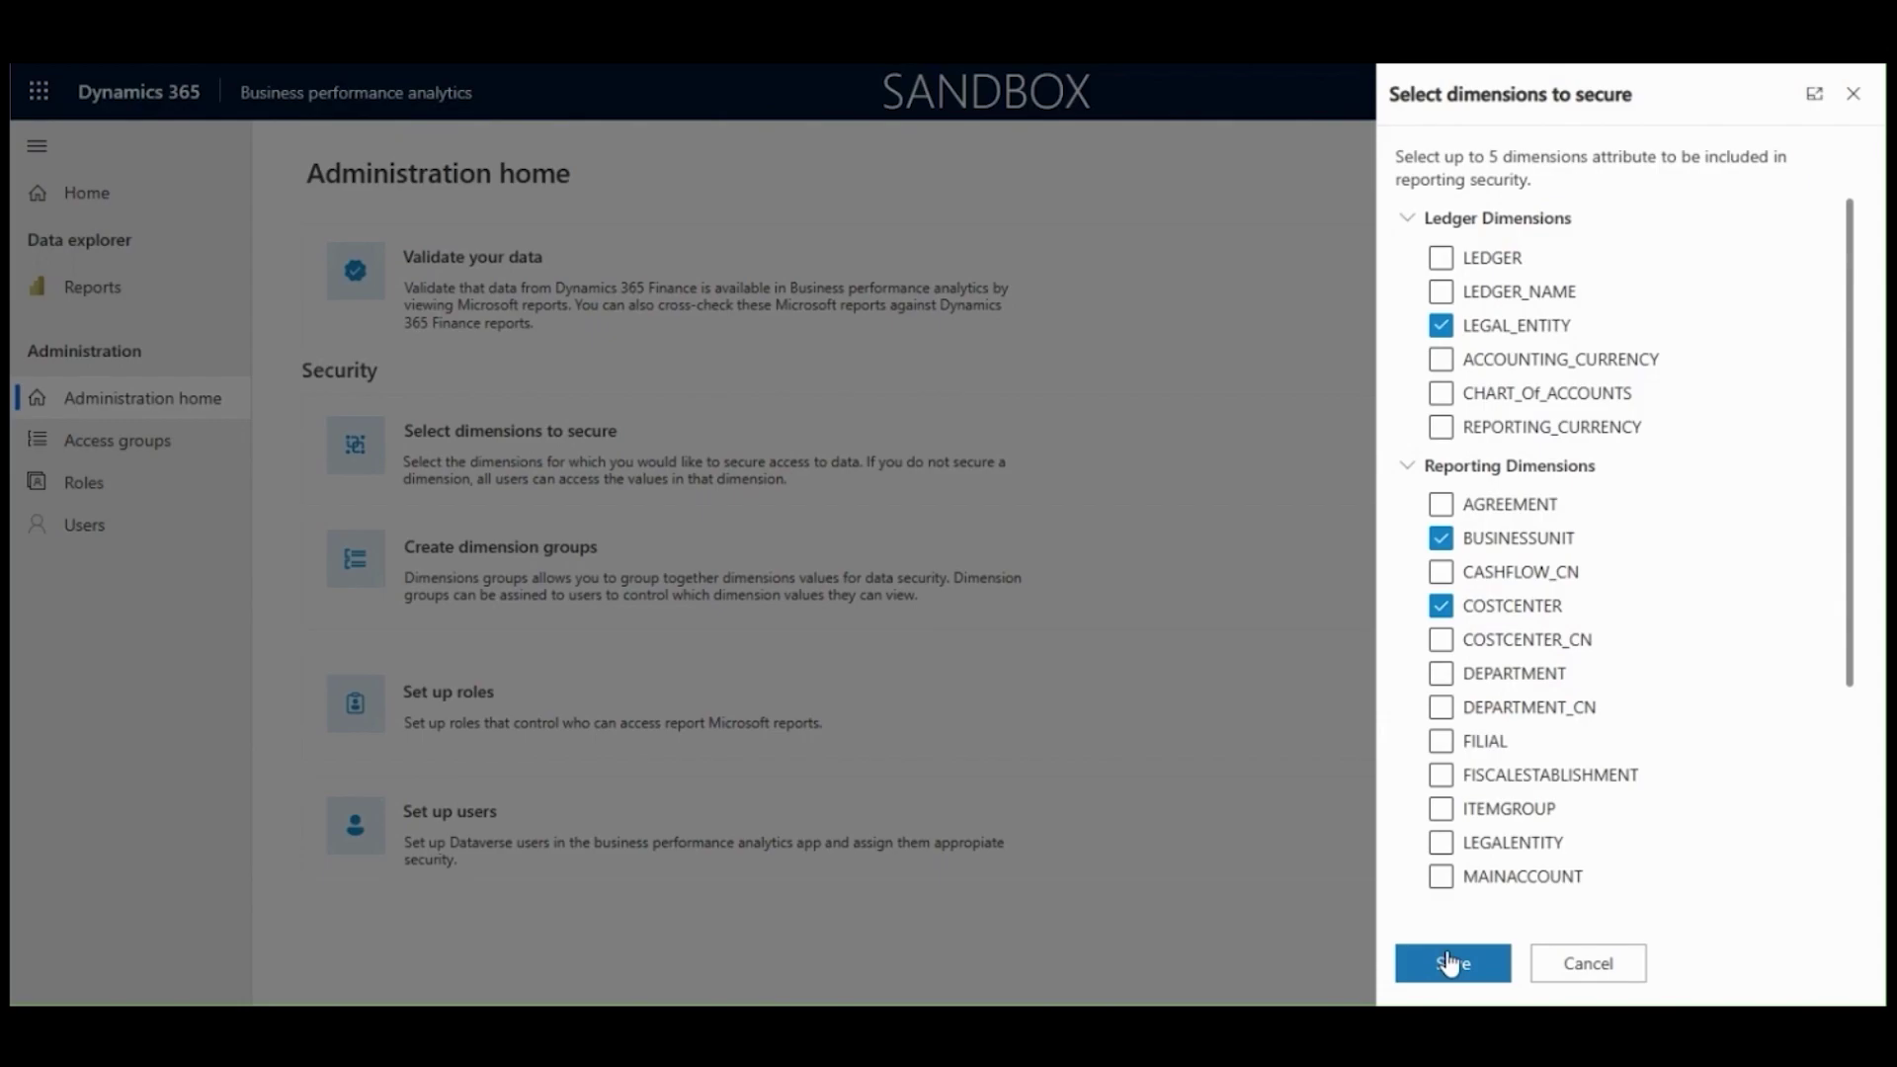
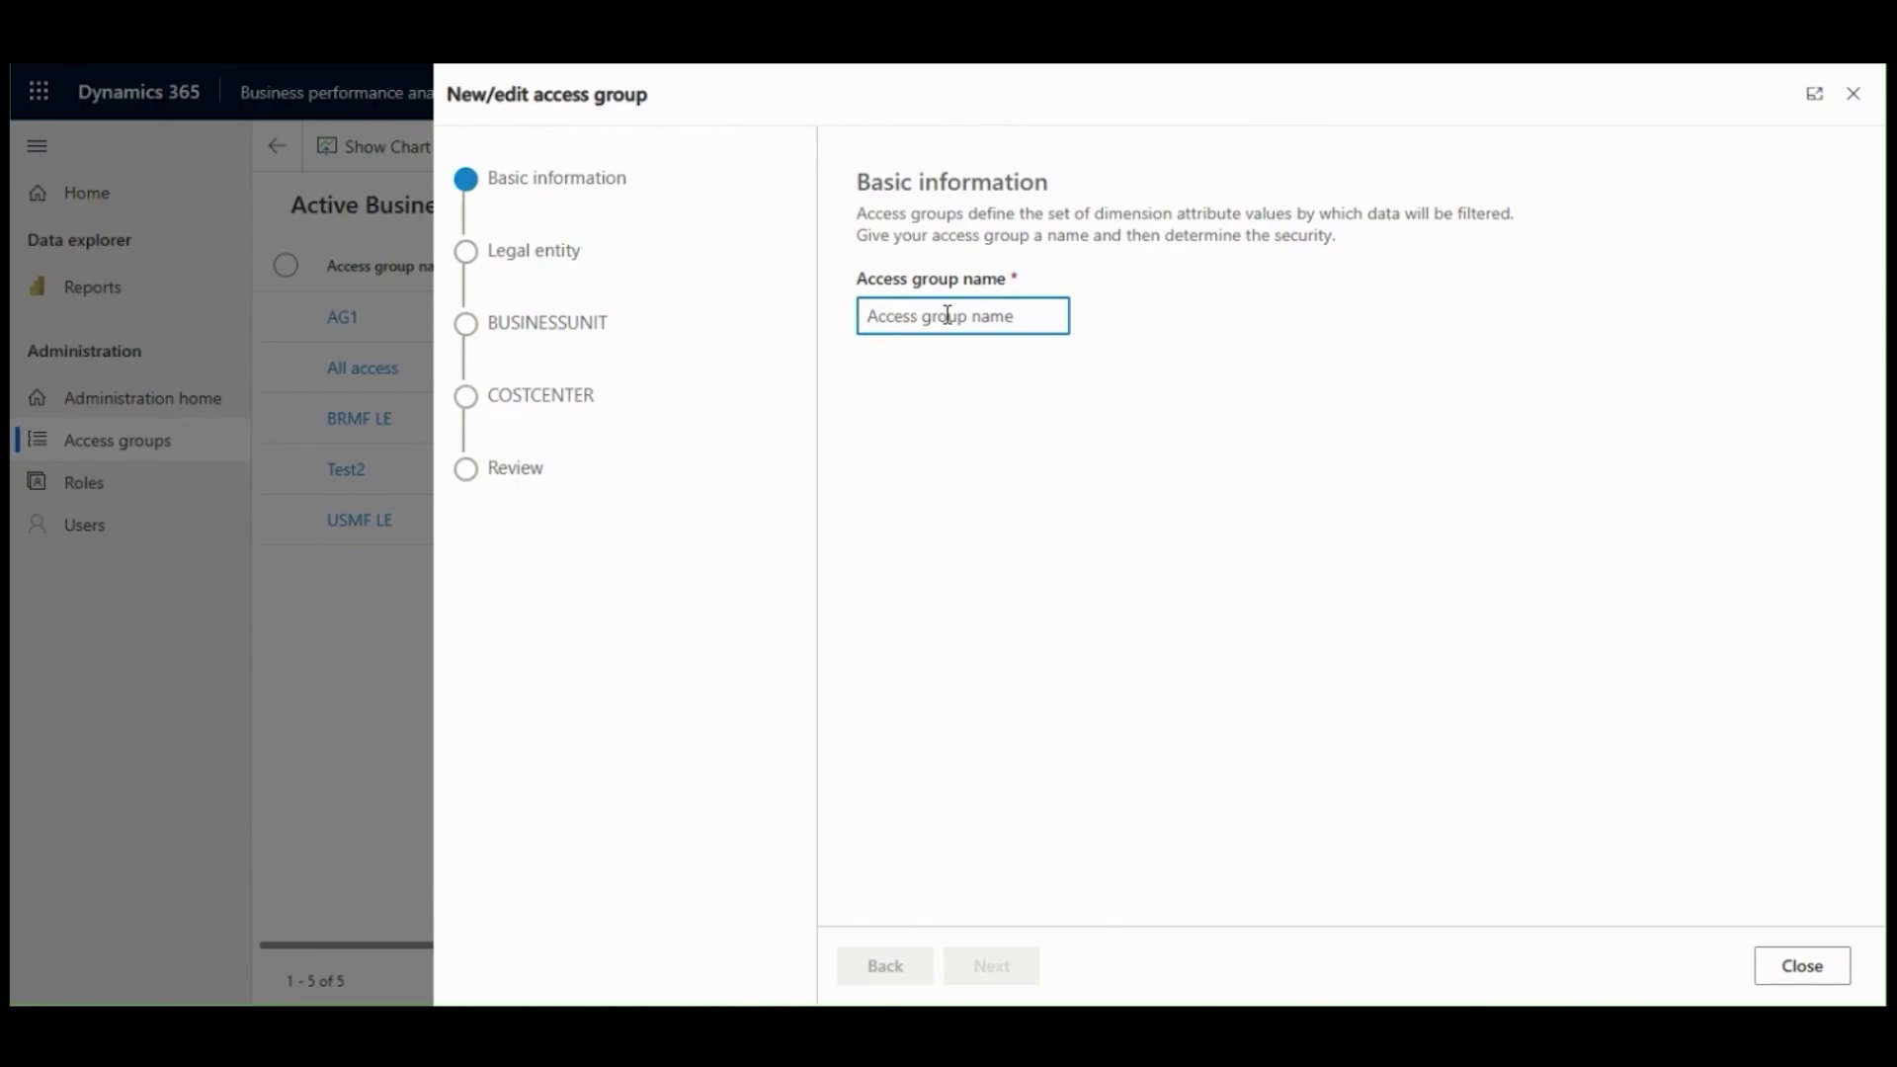
Name the new access group TestGroup1 and continue to its legal entity criteria
{"action": "type", "text": "Grou"}
{"action": "key", "text": "BackSpace"}
{"action": "type", "text": "TestGroup"}
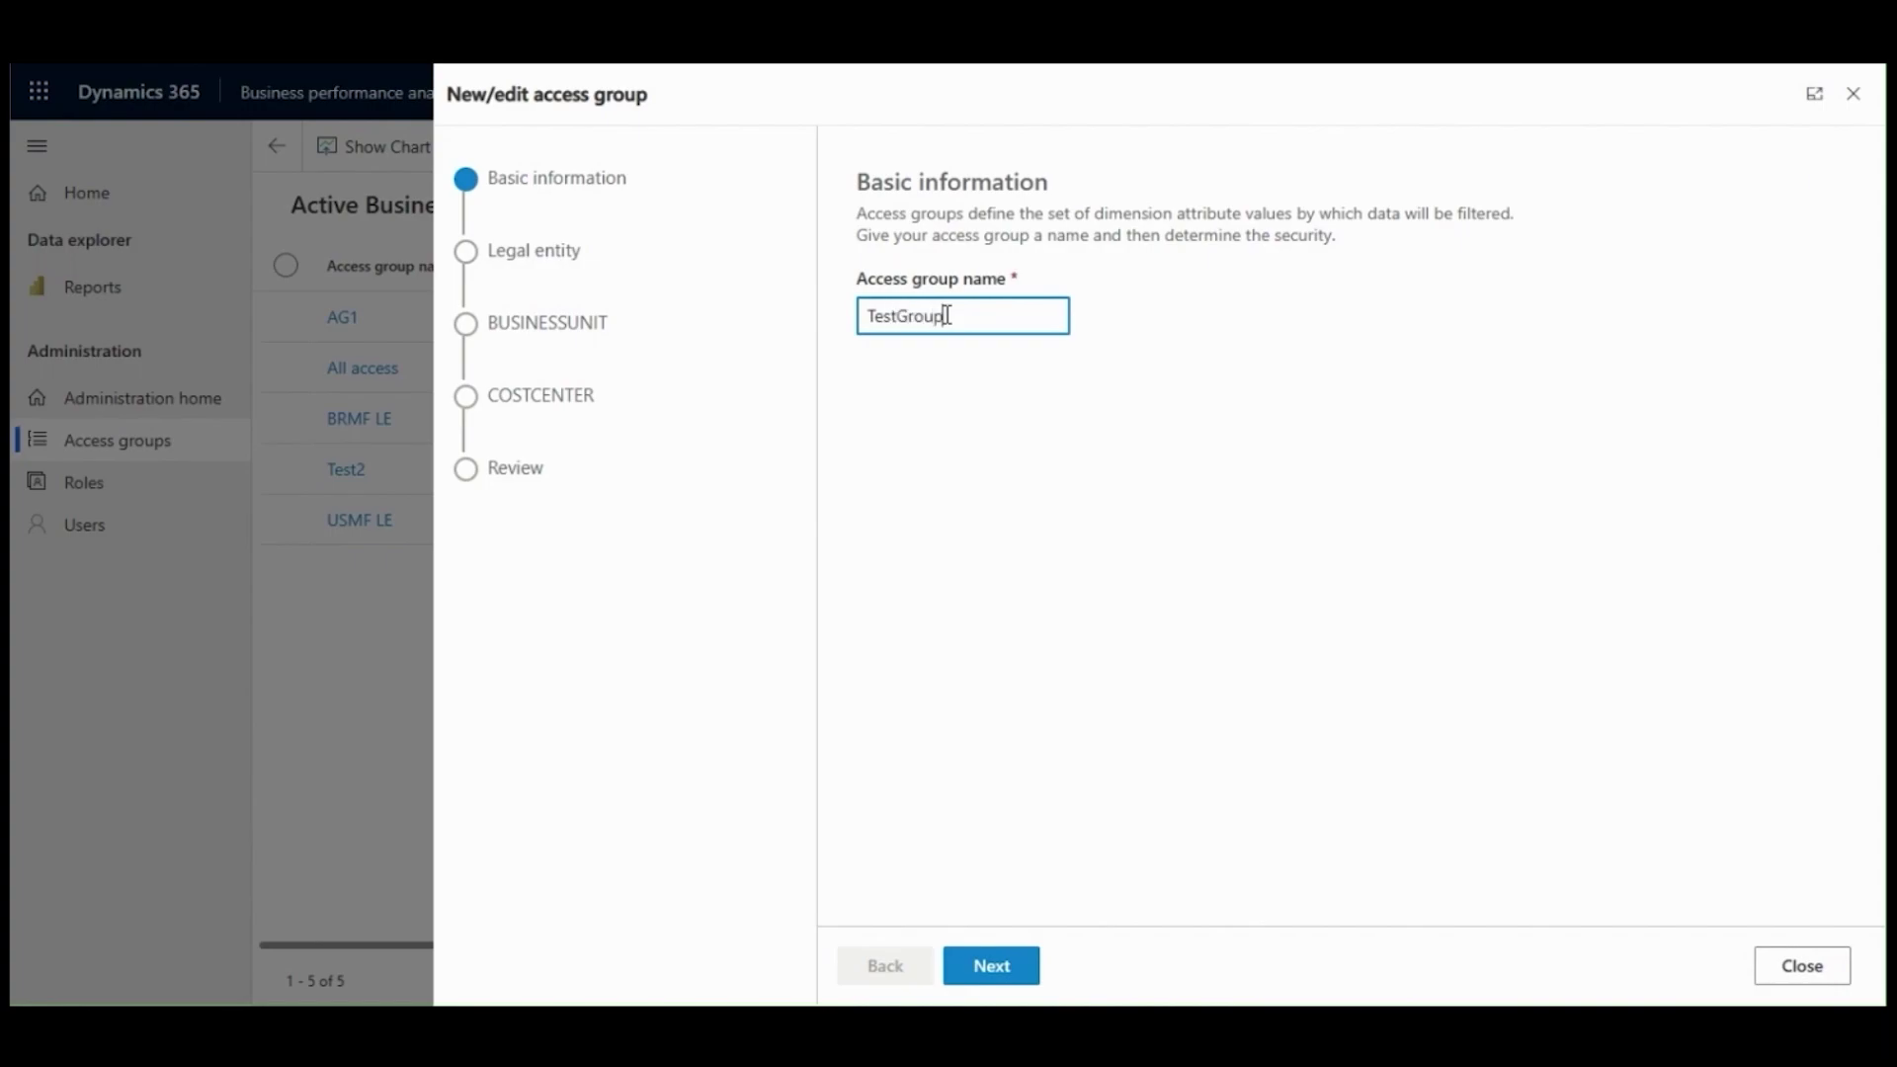
{"action": "left_click", "coordinate": [996, 973]}
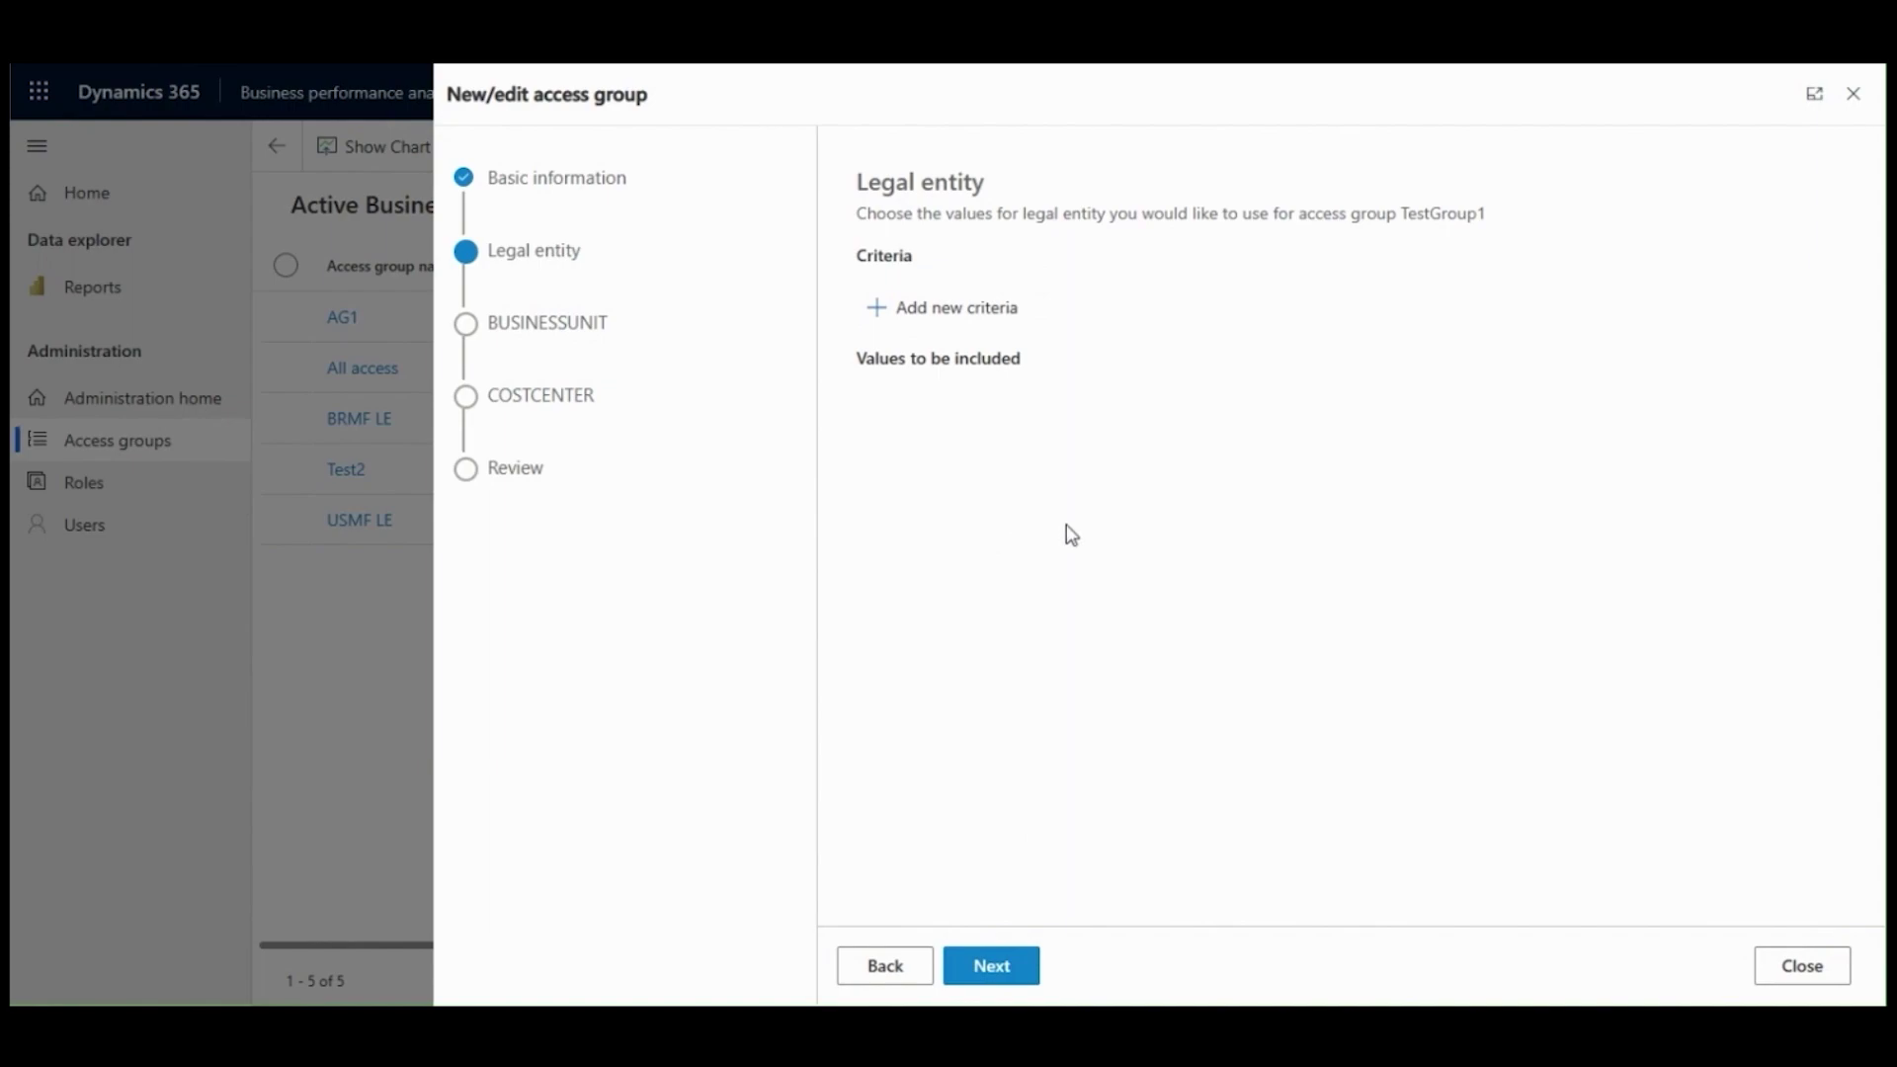
Add and apply a legal entity criterion with the operator Is one of and the value USMF, and continue to BUSINESSUNIT
{"action": "left_click", "coordinate": [951, 314]}
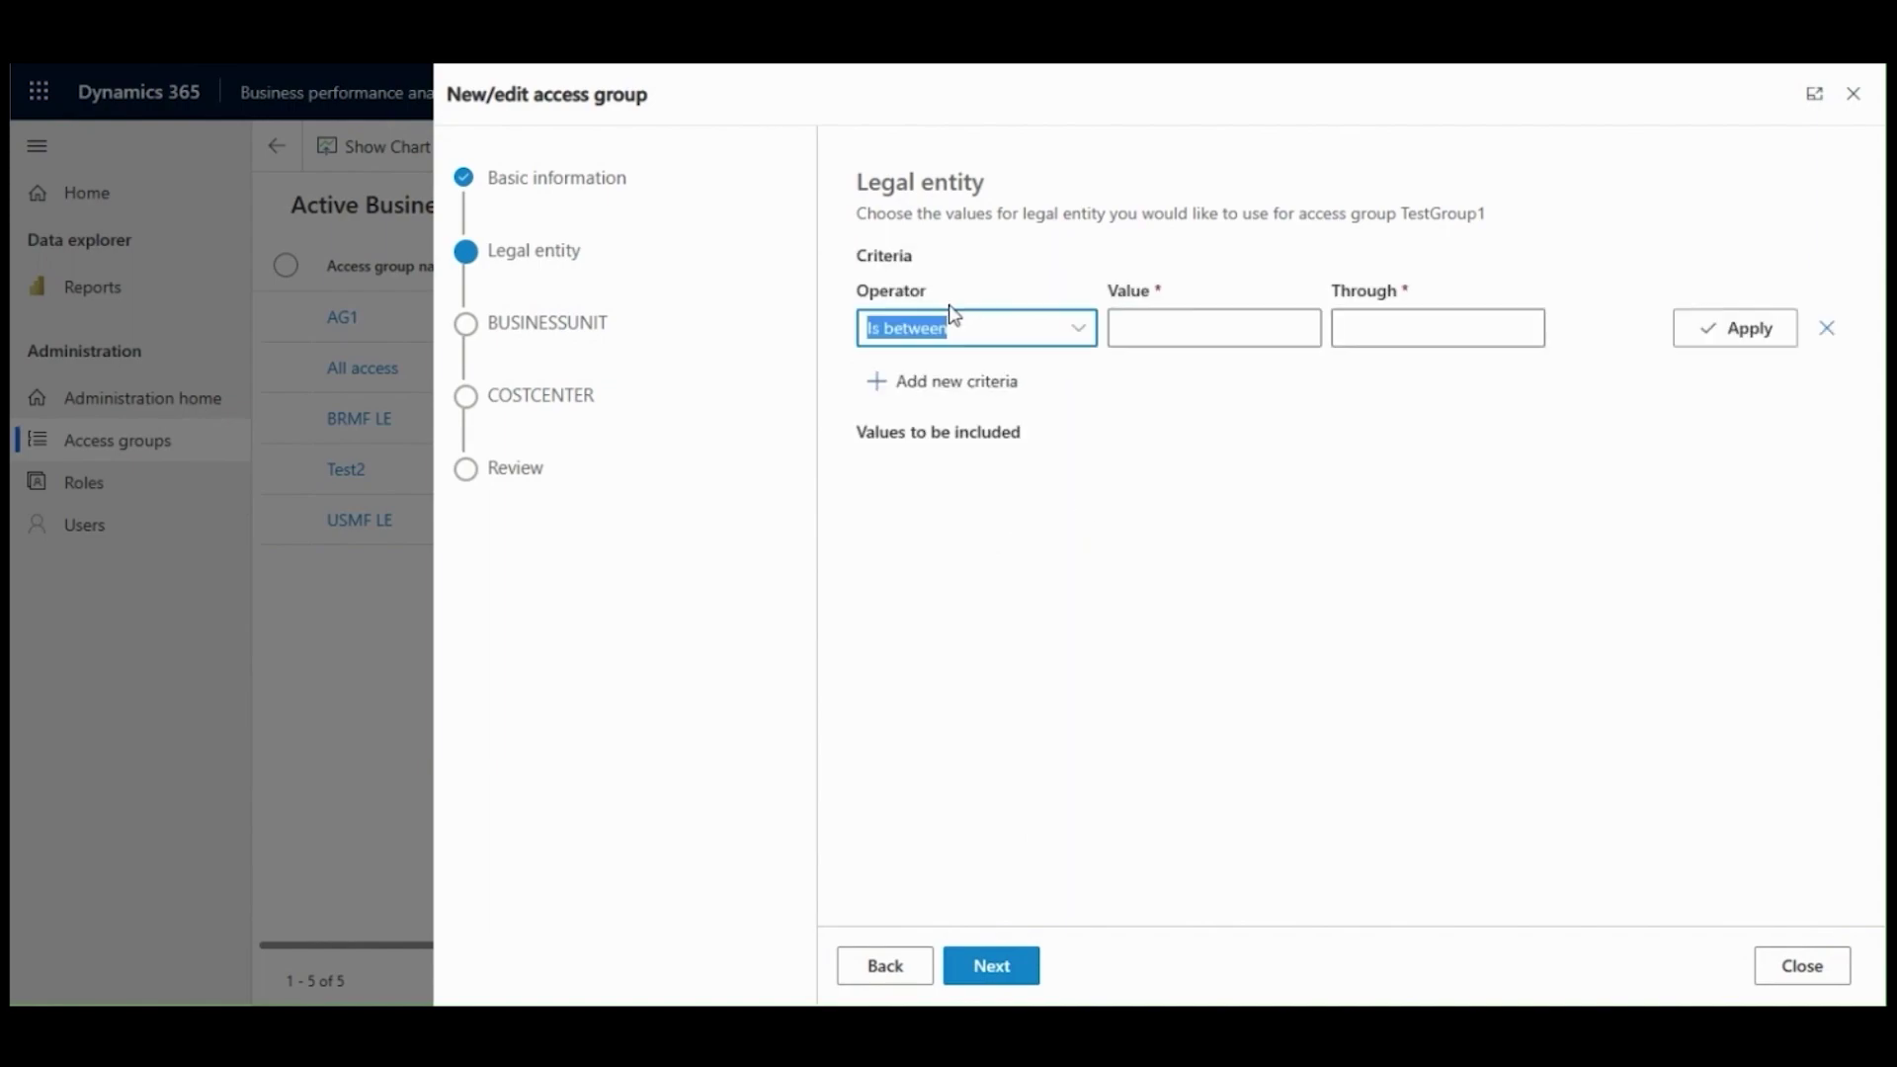
{"action": "left_click", "coordinate": [1075, 333]}
{"action": "left_click", "coordinate": [889, 458]}
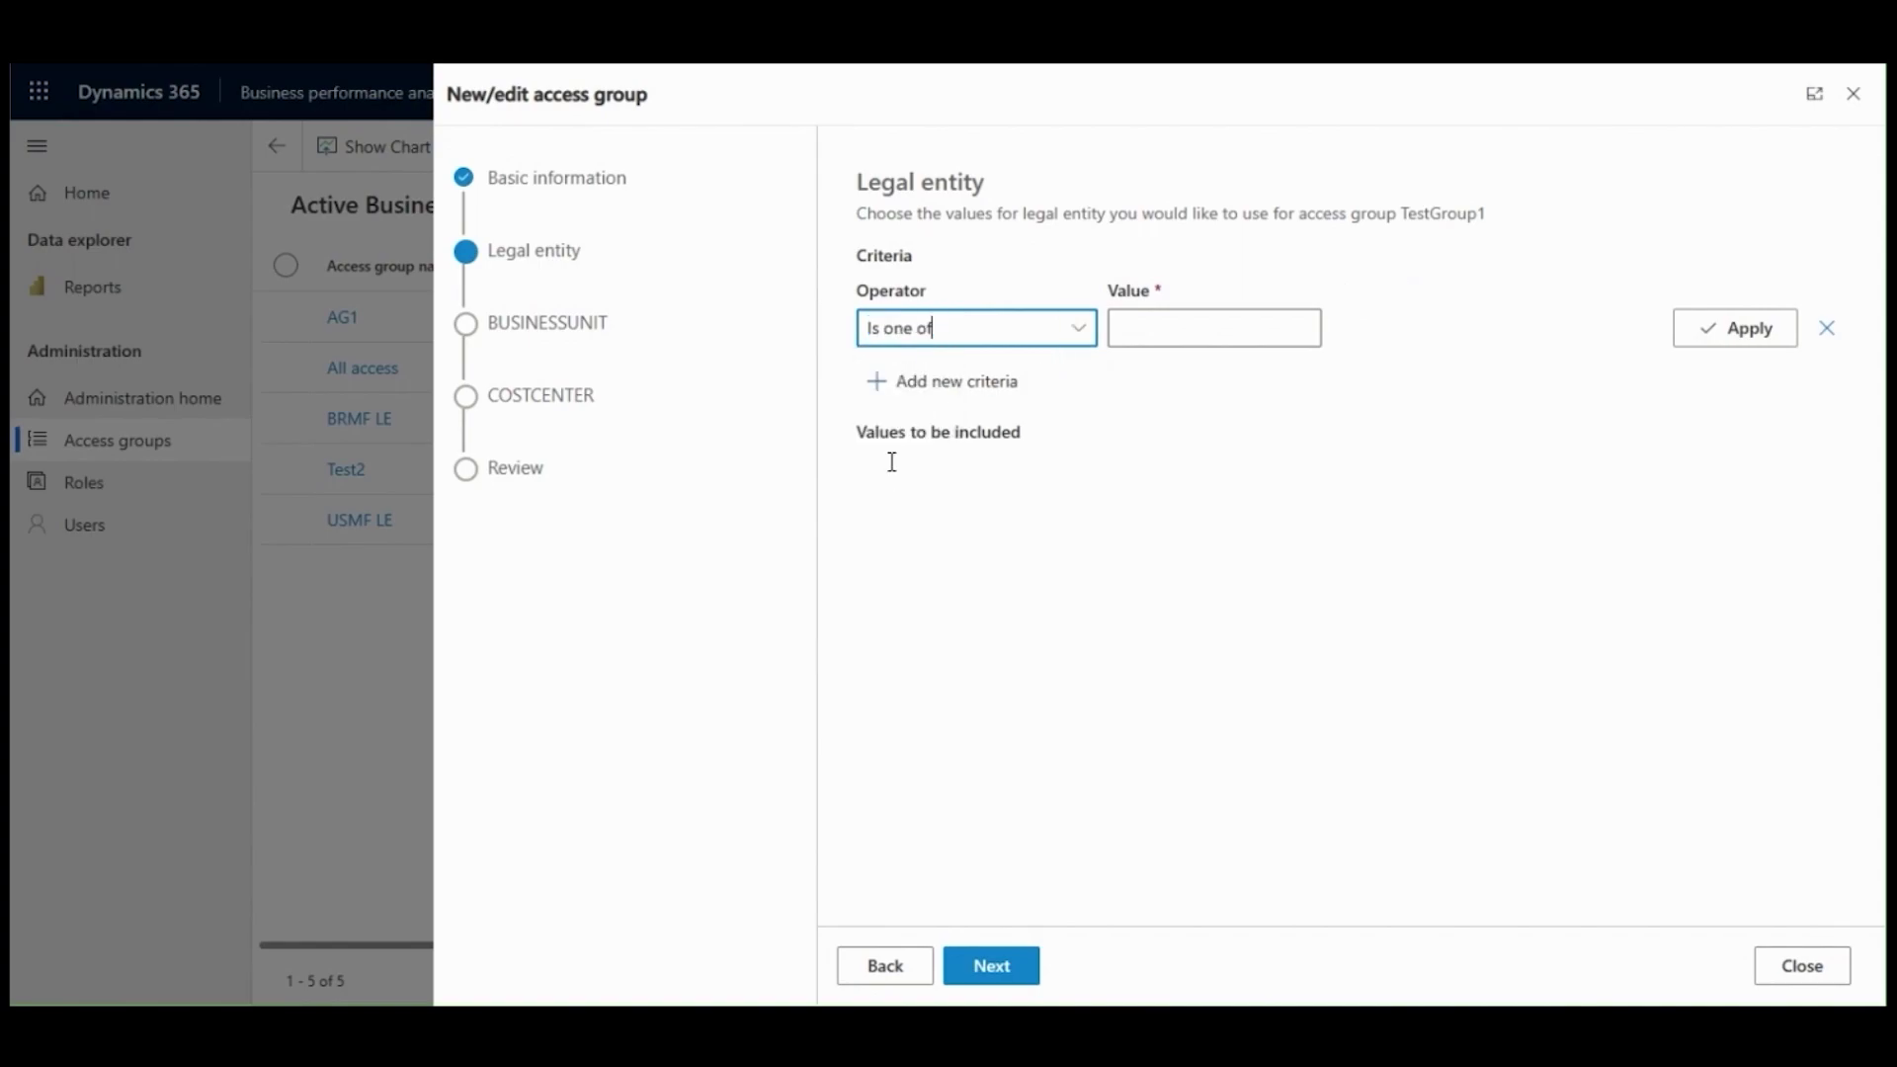
{"action": "left_click", "coordinate": [1177, 334]}
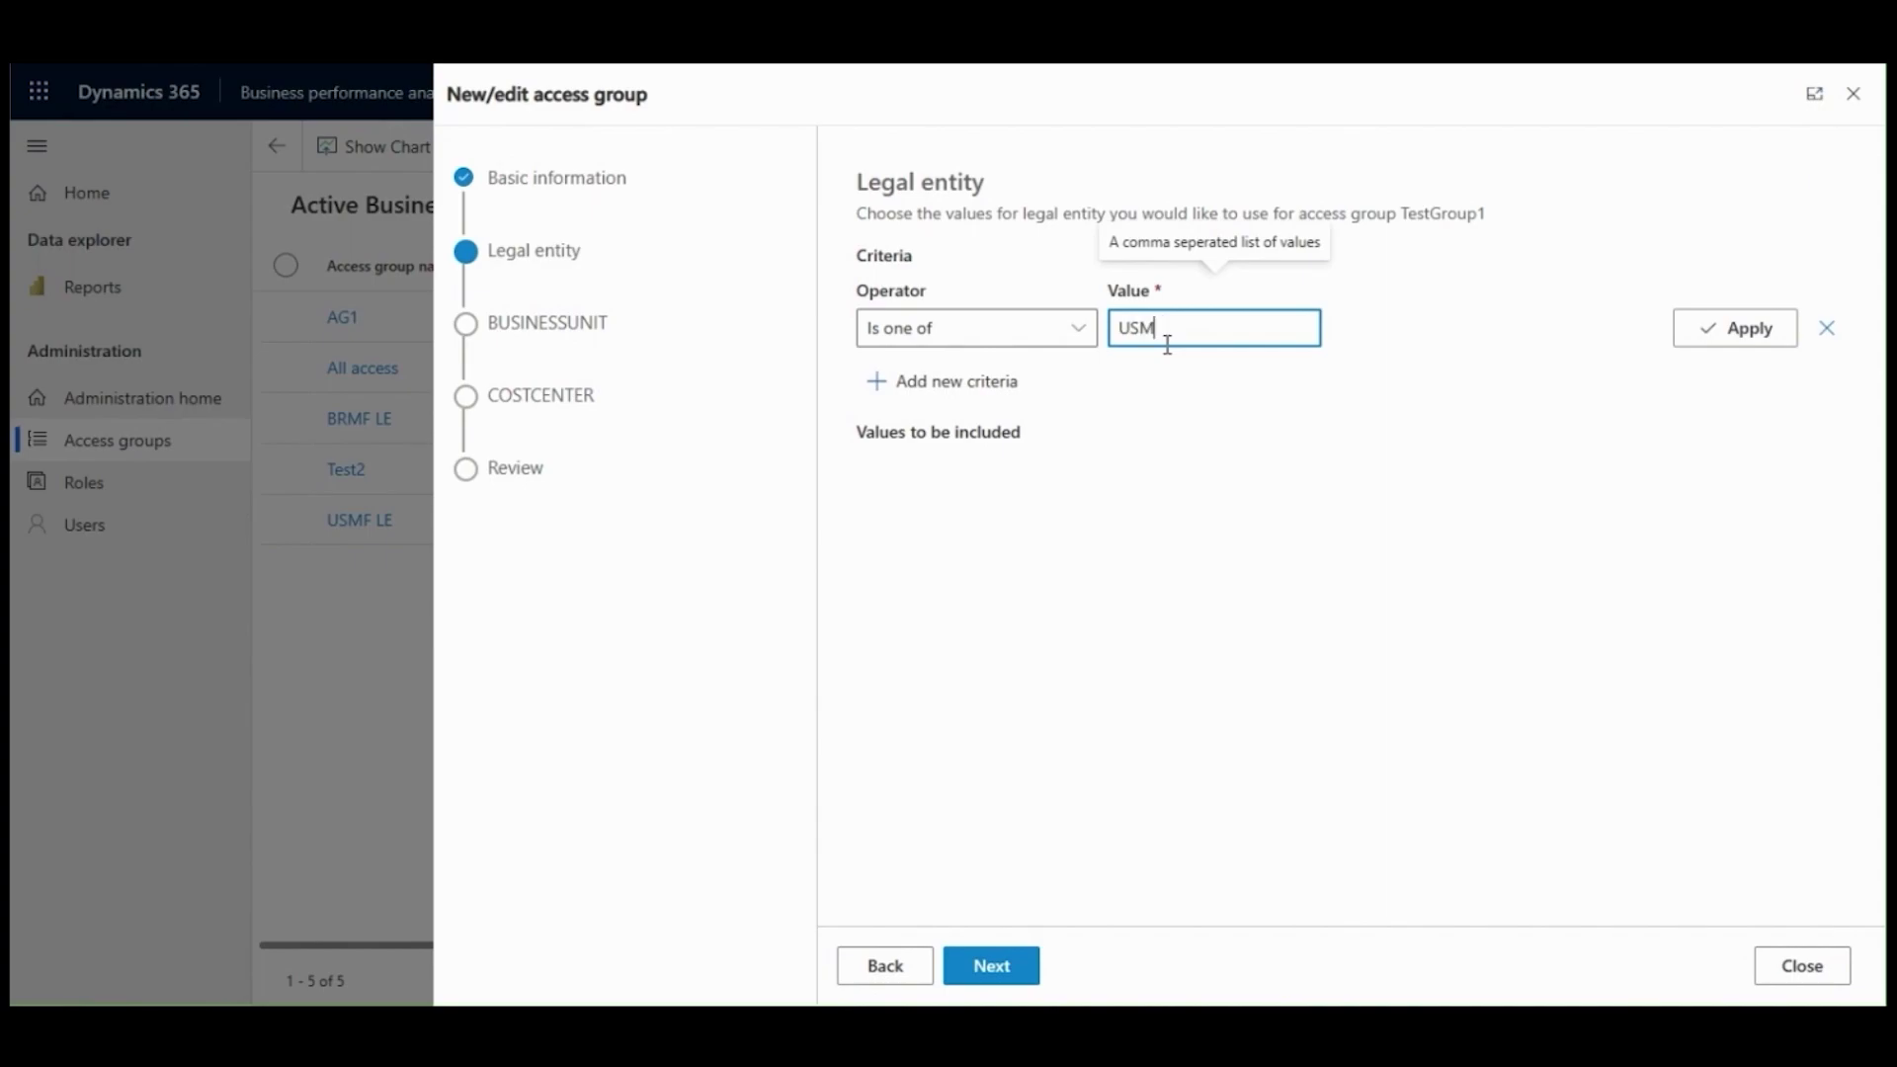
{"action": "left_click", "coordinate": [1077, 332]}
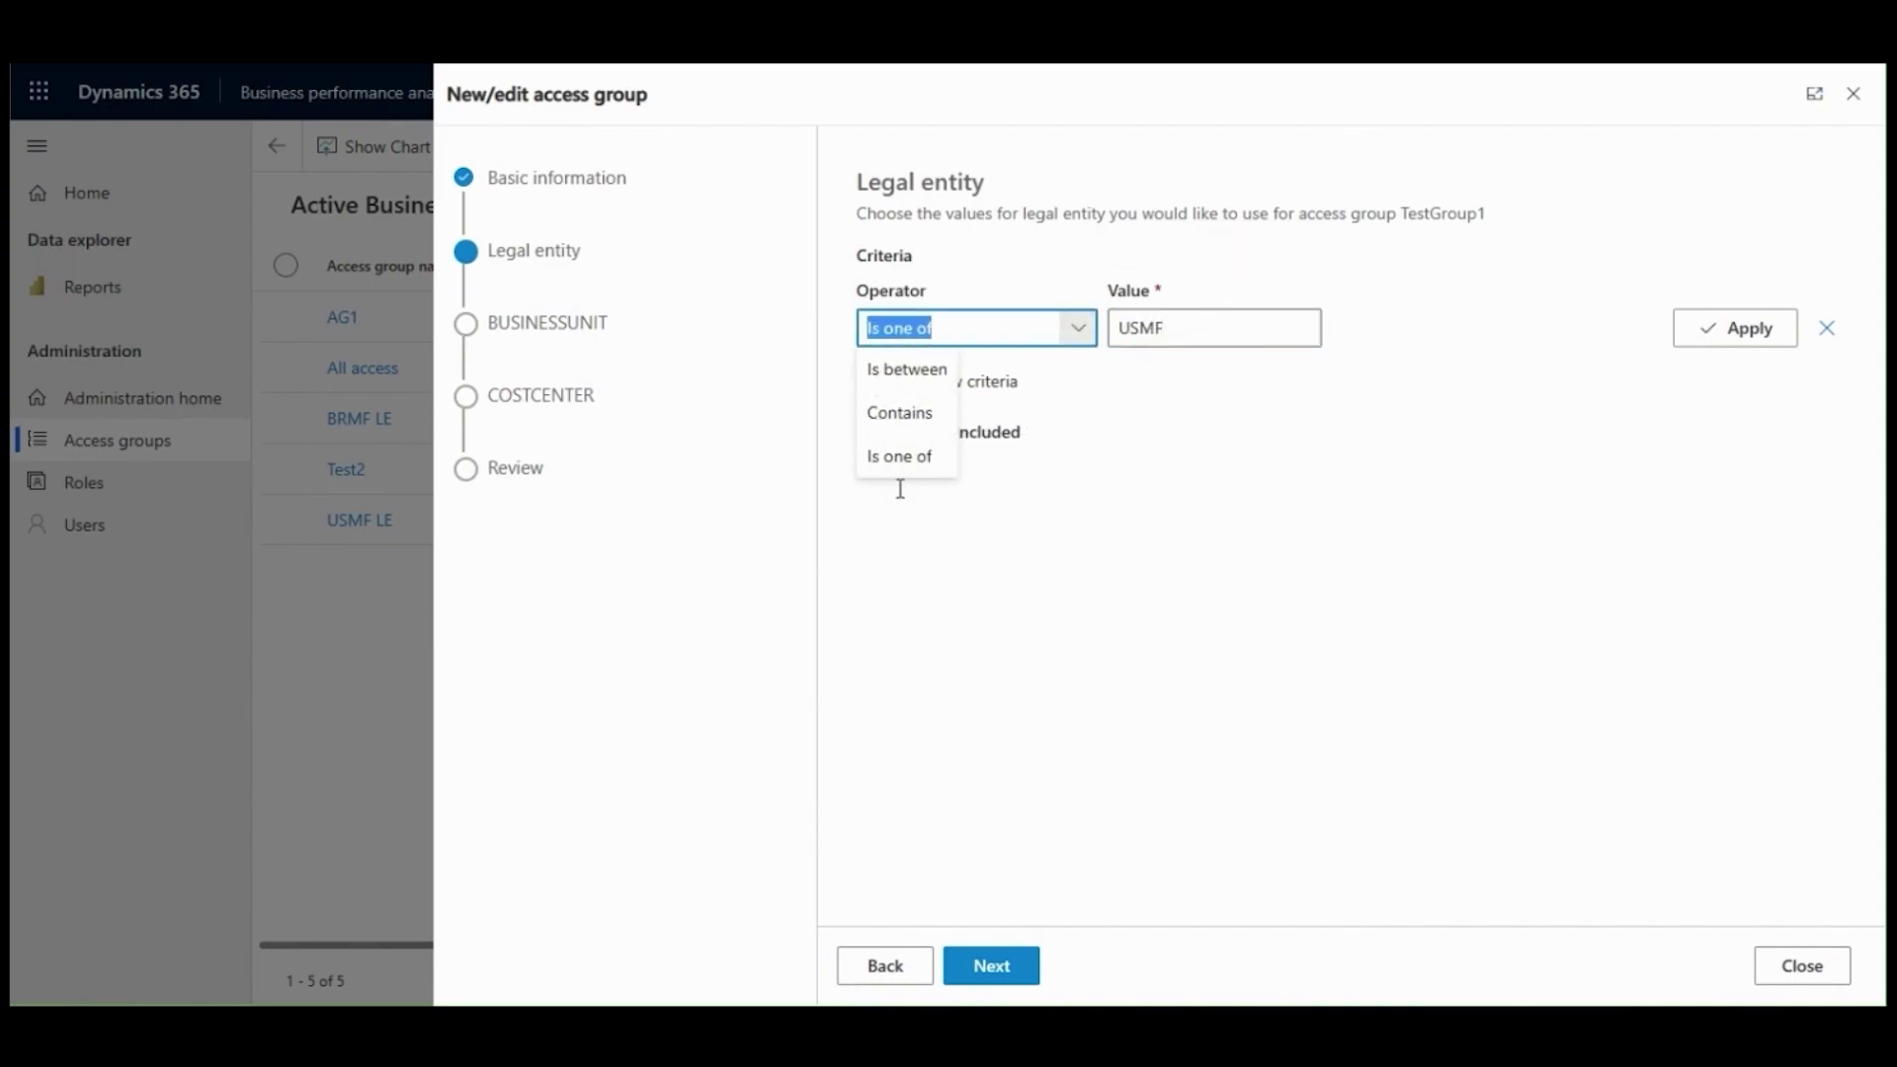
{"action": "left_click", "coordinate": [1150, 438]}
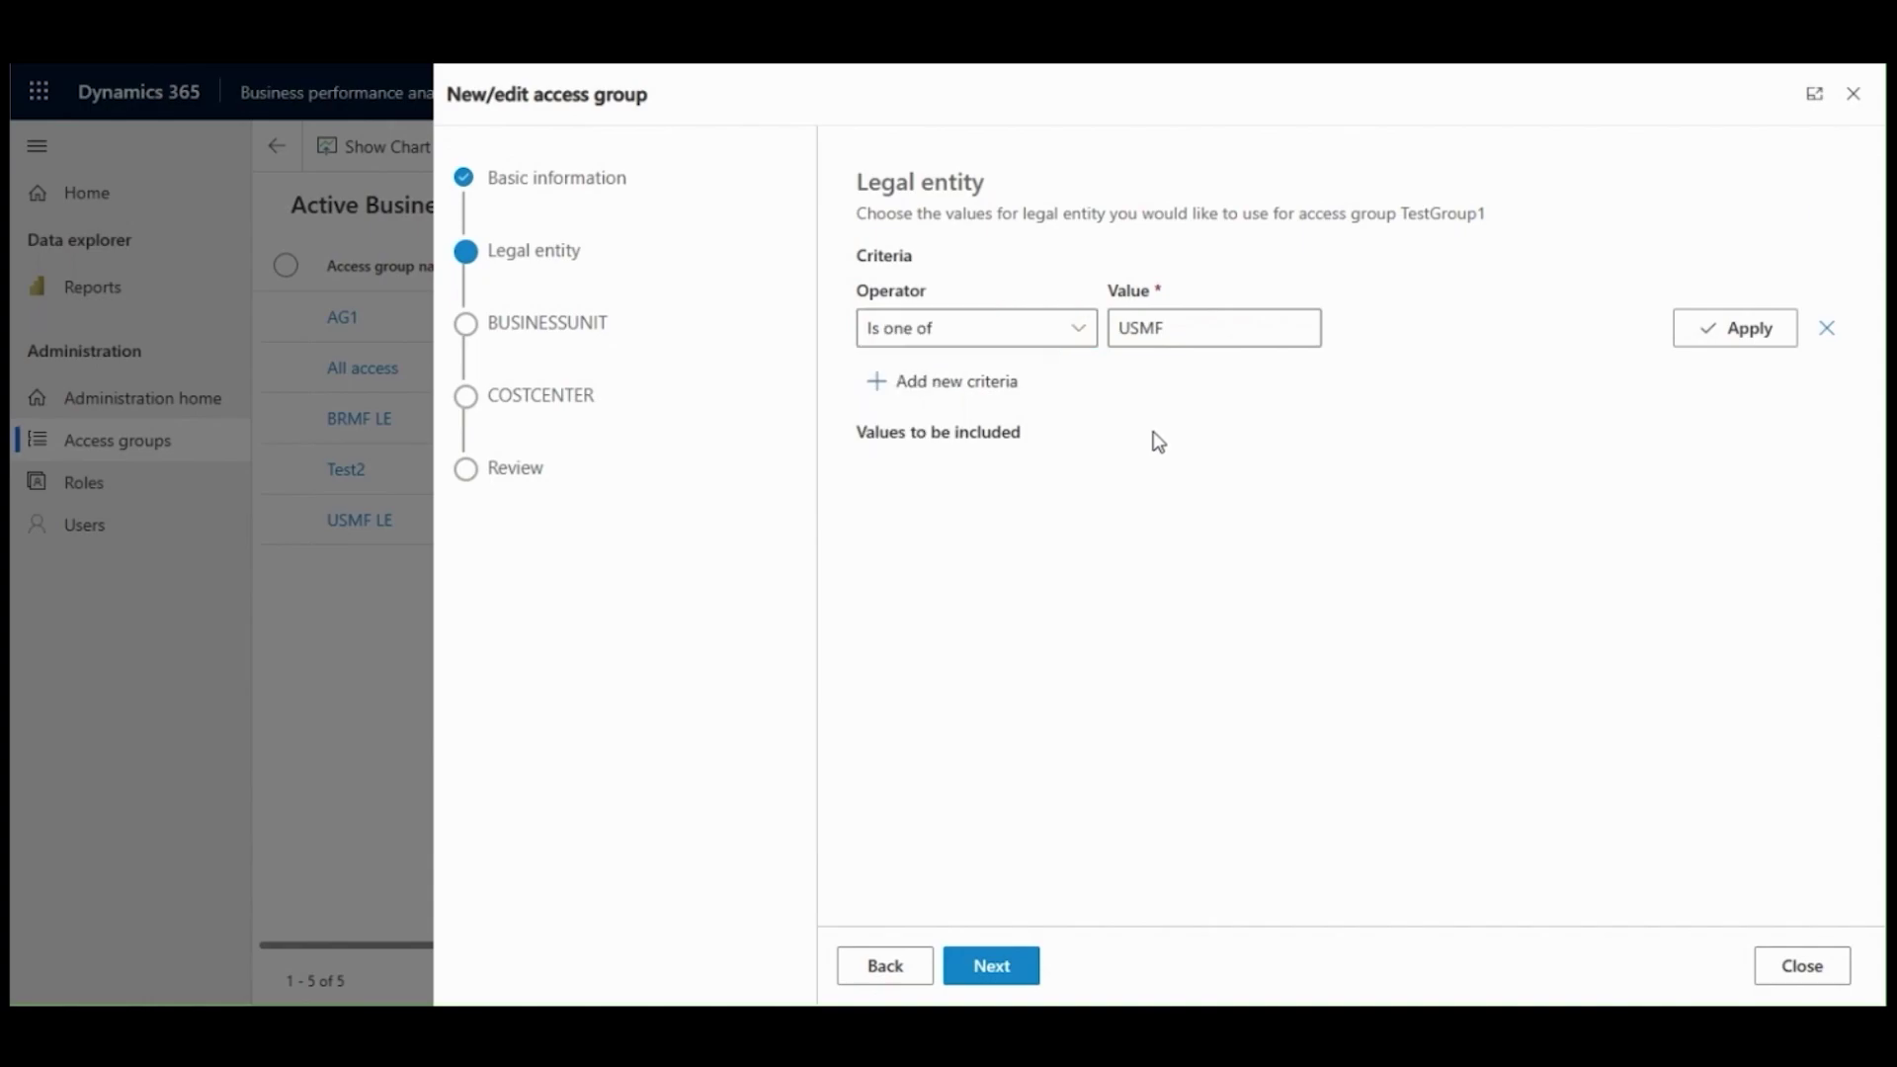
{"action": "left_click", "coordinate": [1759, 344]}
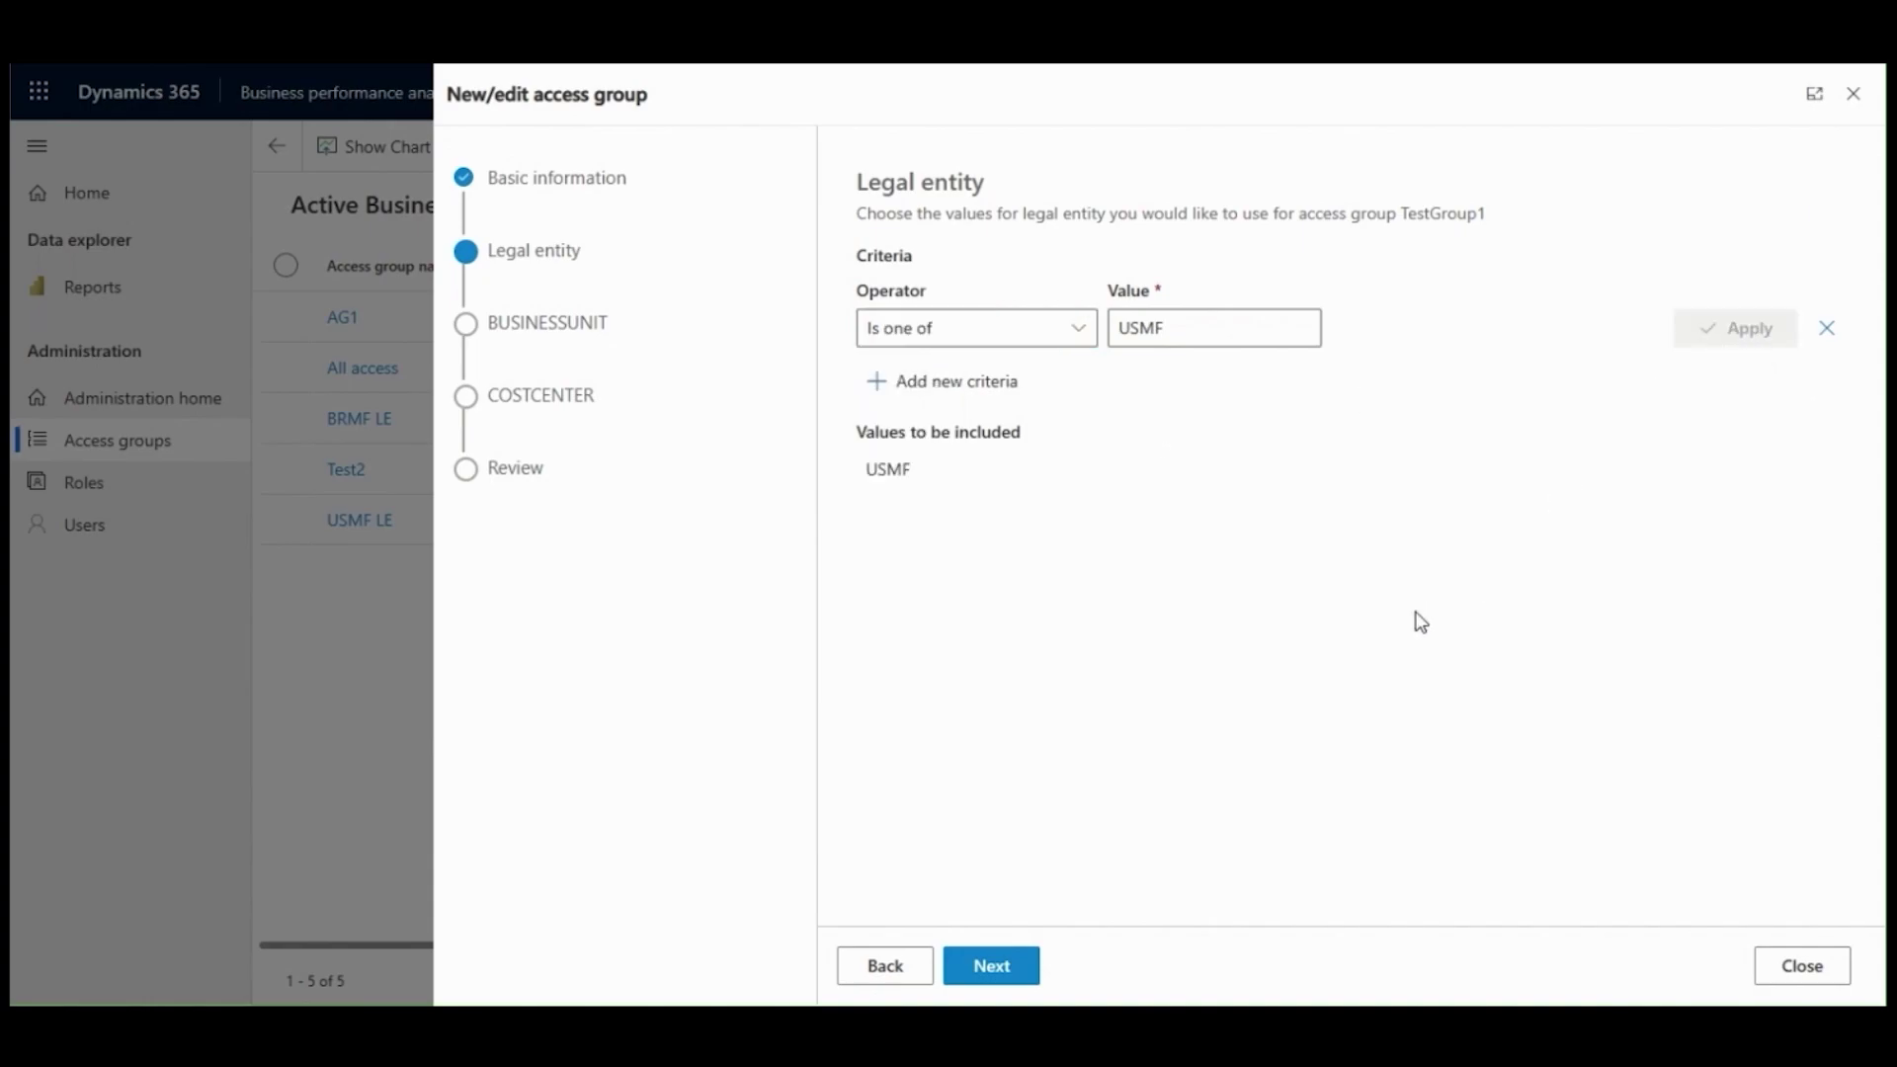
{"action": "left_click", "coordinate": [992, 968]}
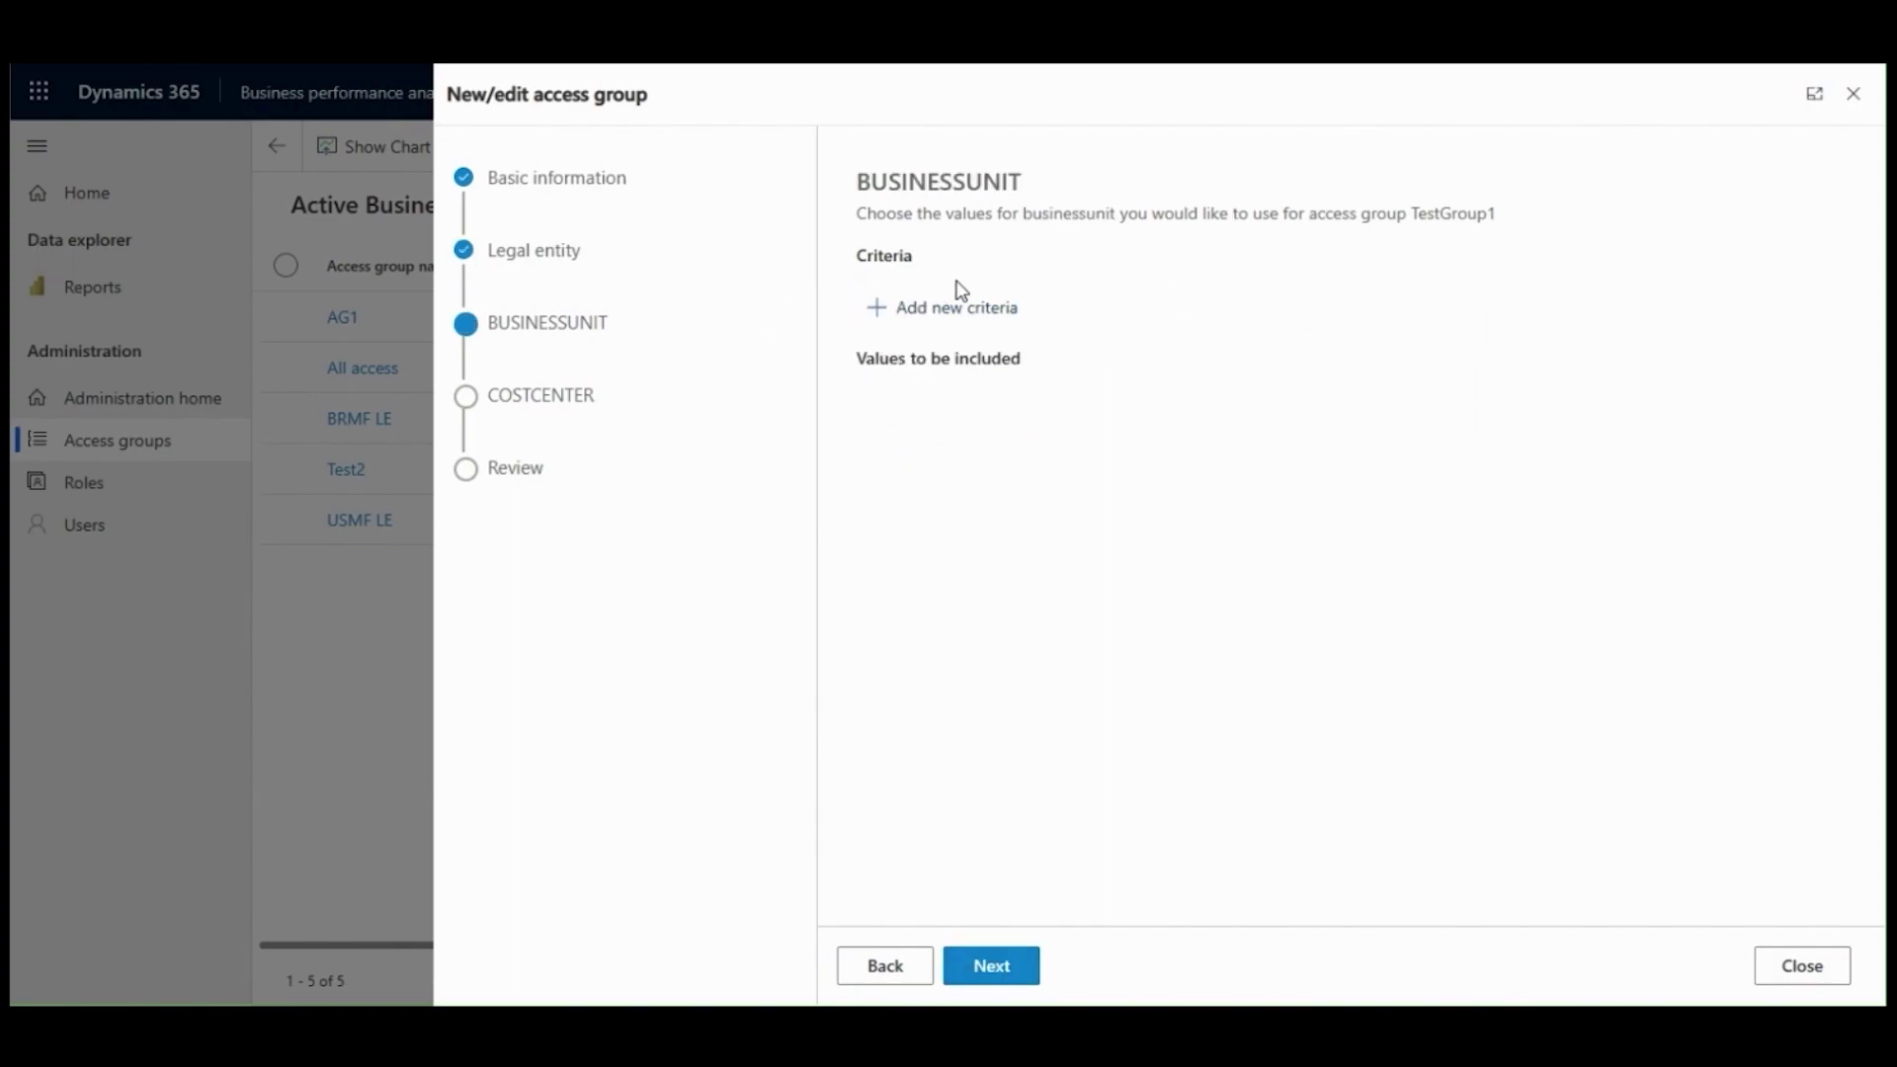
Add and apply a BUSINESSUNIT criterion with the operator Is between, from 001 through 010
{"action": "left_click", "coordinate": [972, 315]}
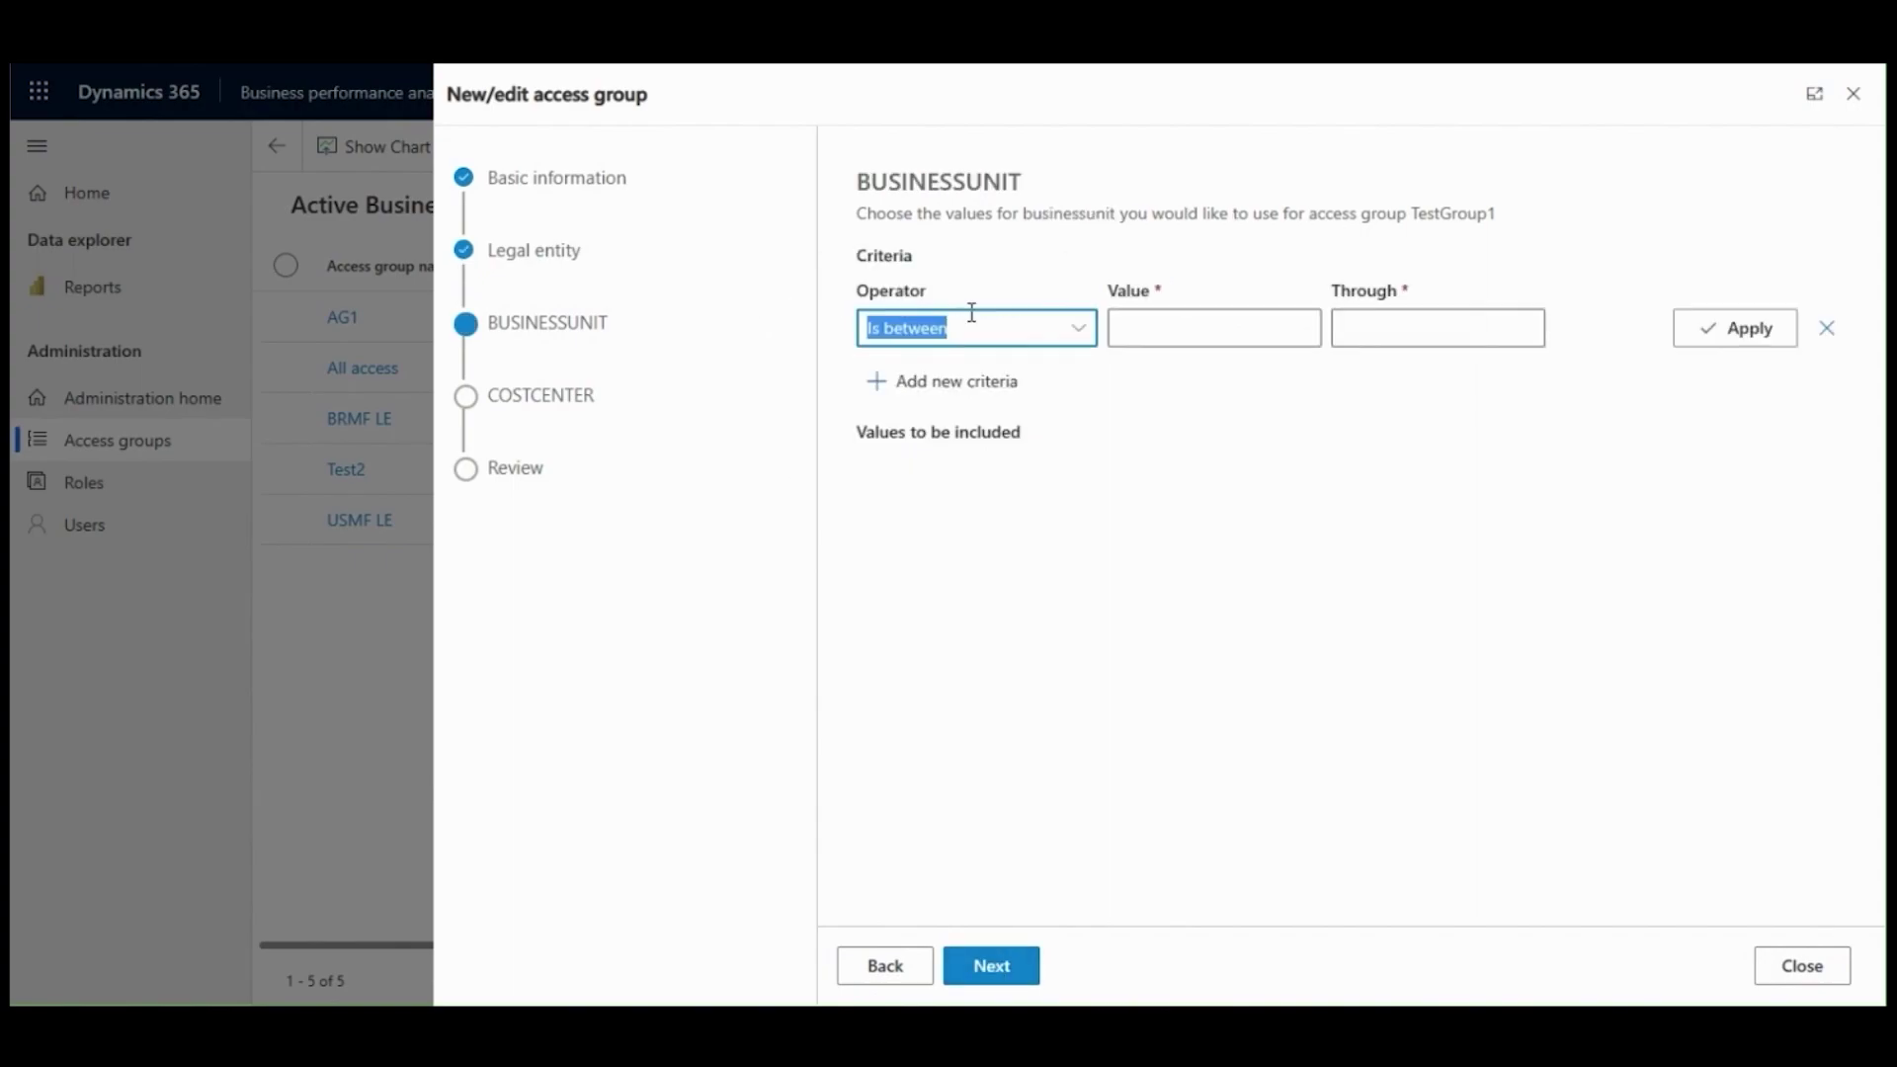
{"action": "left_click", "coordinate": [1075, 327]}
{"action": "left_click", "coordinate": [1272, 321]}
{"action": "type", "text": "0"}
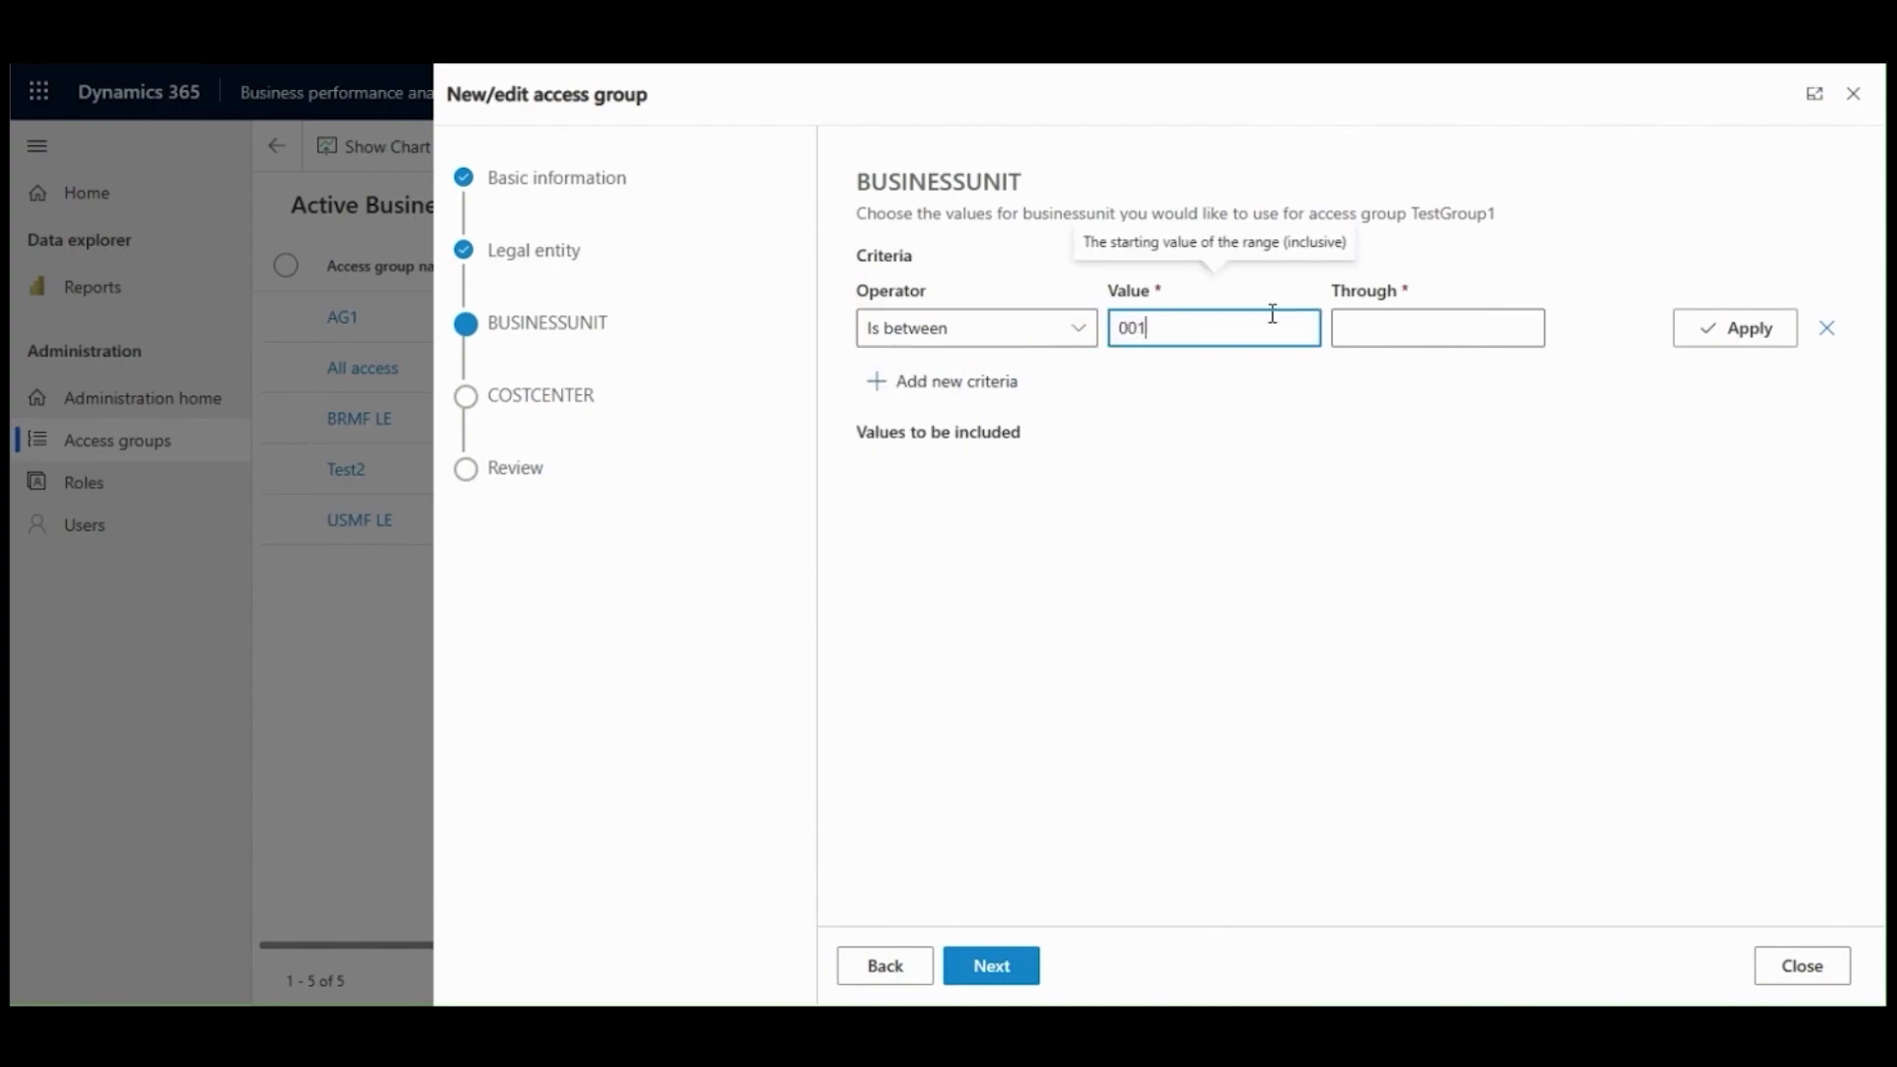
{"action": "type", "text": "01"}
{"action": "left_click", "coordinate": [1425, 331]}
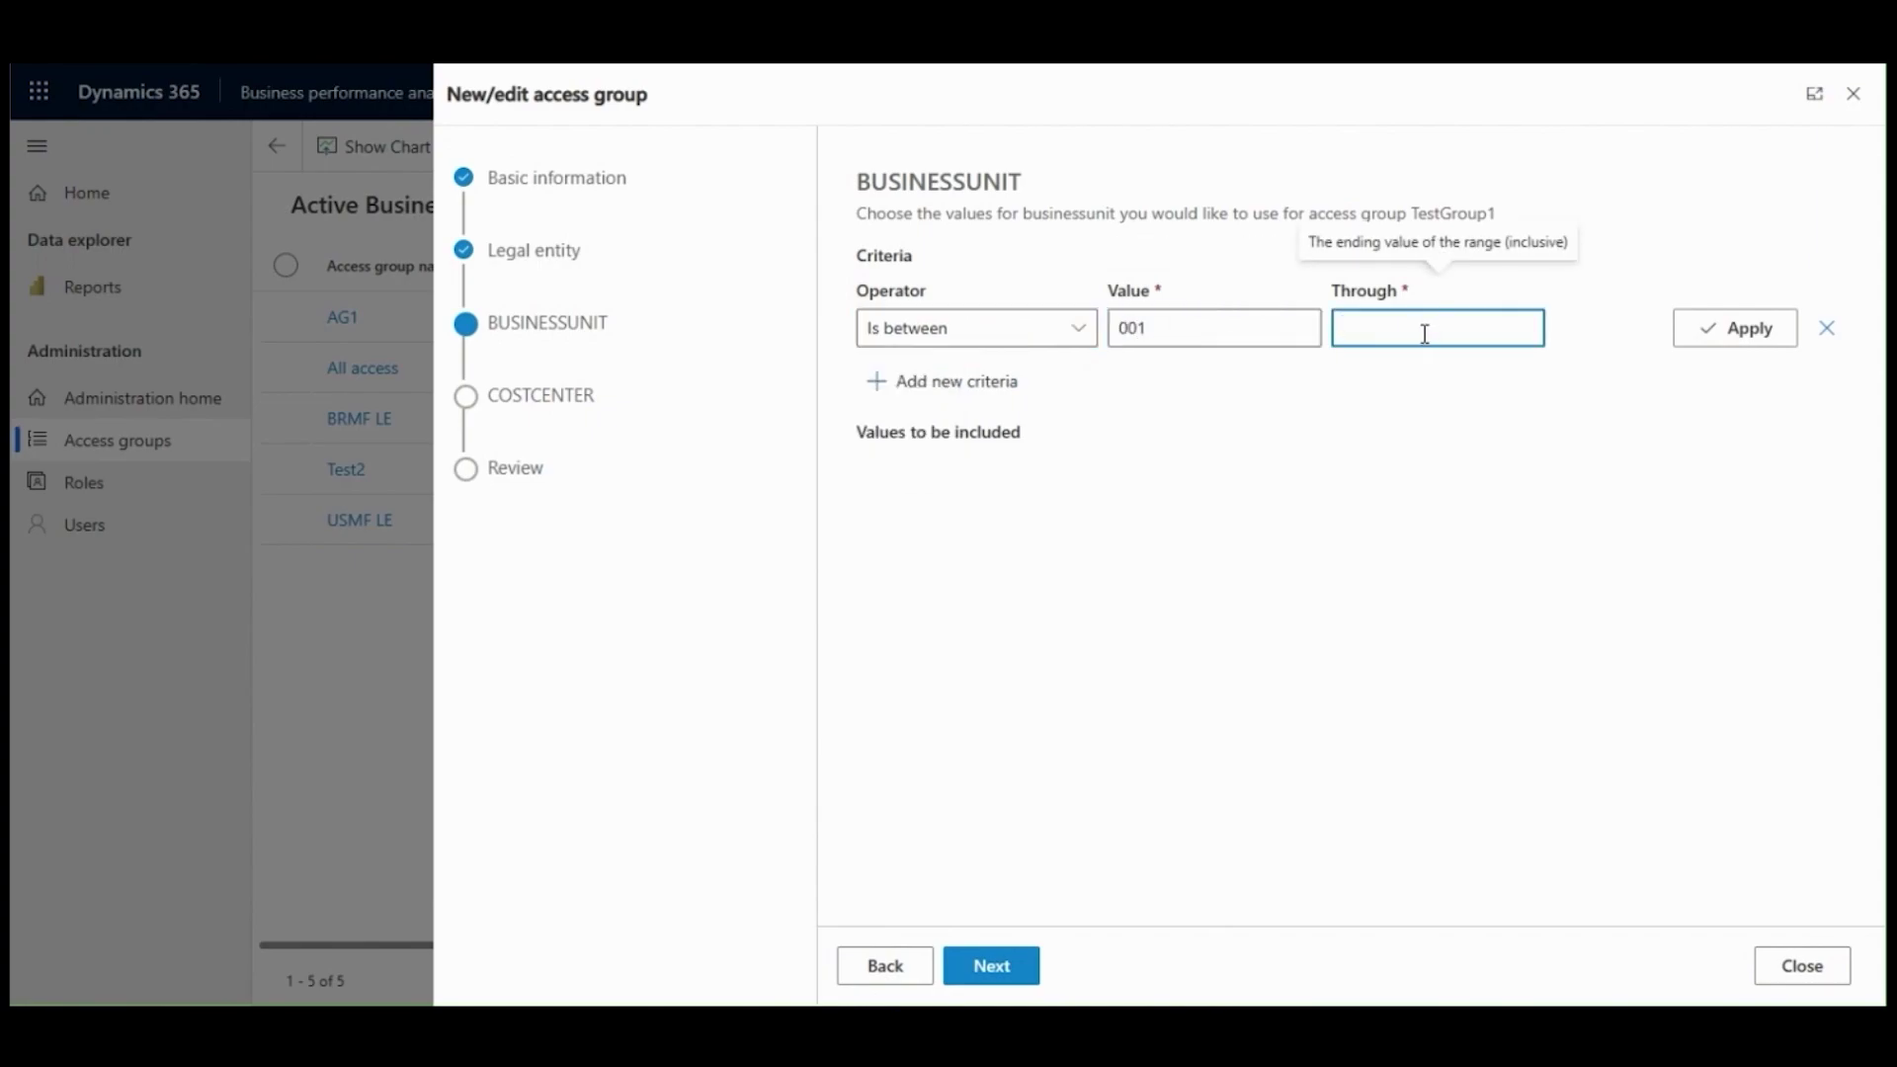
{"action": "type", "text": "010"}
{"action": "left_click", "coordinate": [1681, 339]}
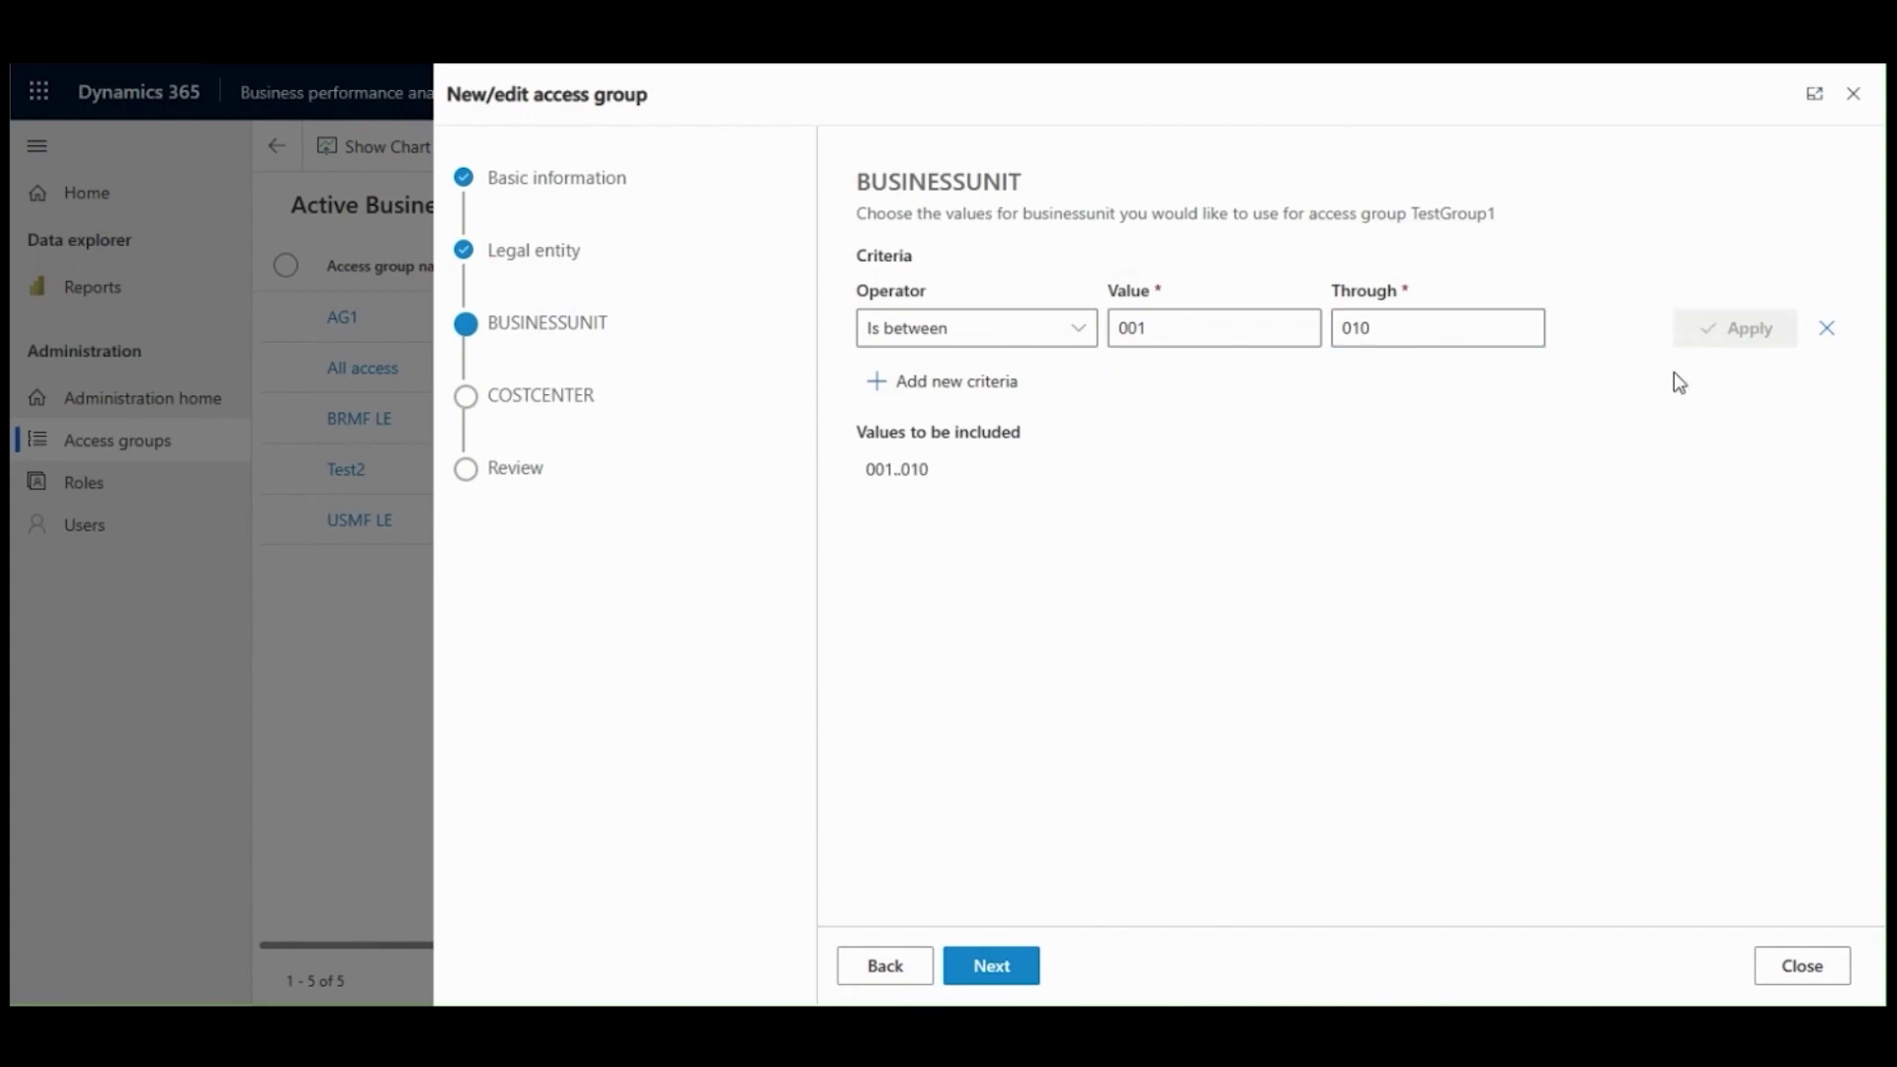
Add and apply a second BUSINESSUNIT criterion with the operator Is one of and the value 200, and continue to COSTCENTER
{"action": "left_click", "coordinate": [970, 390]}
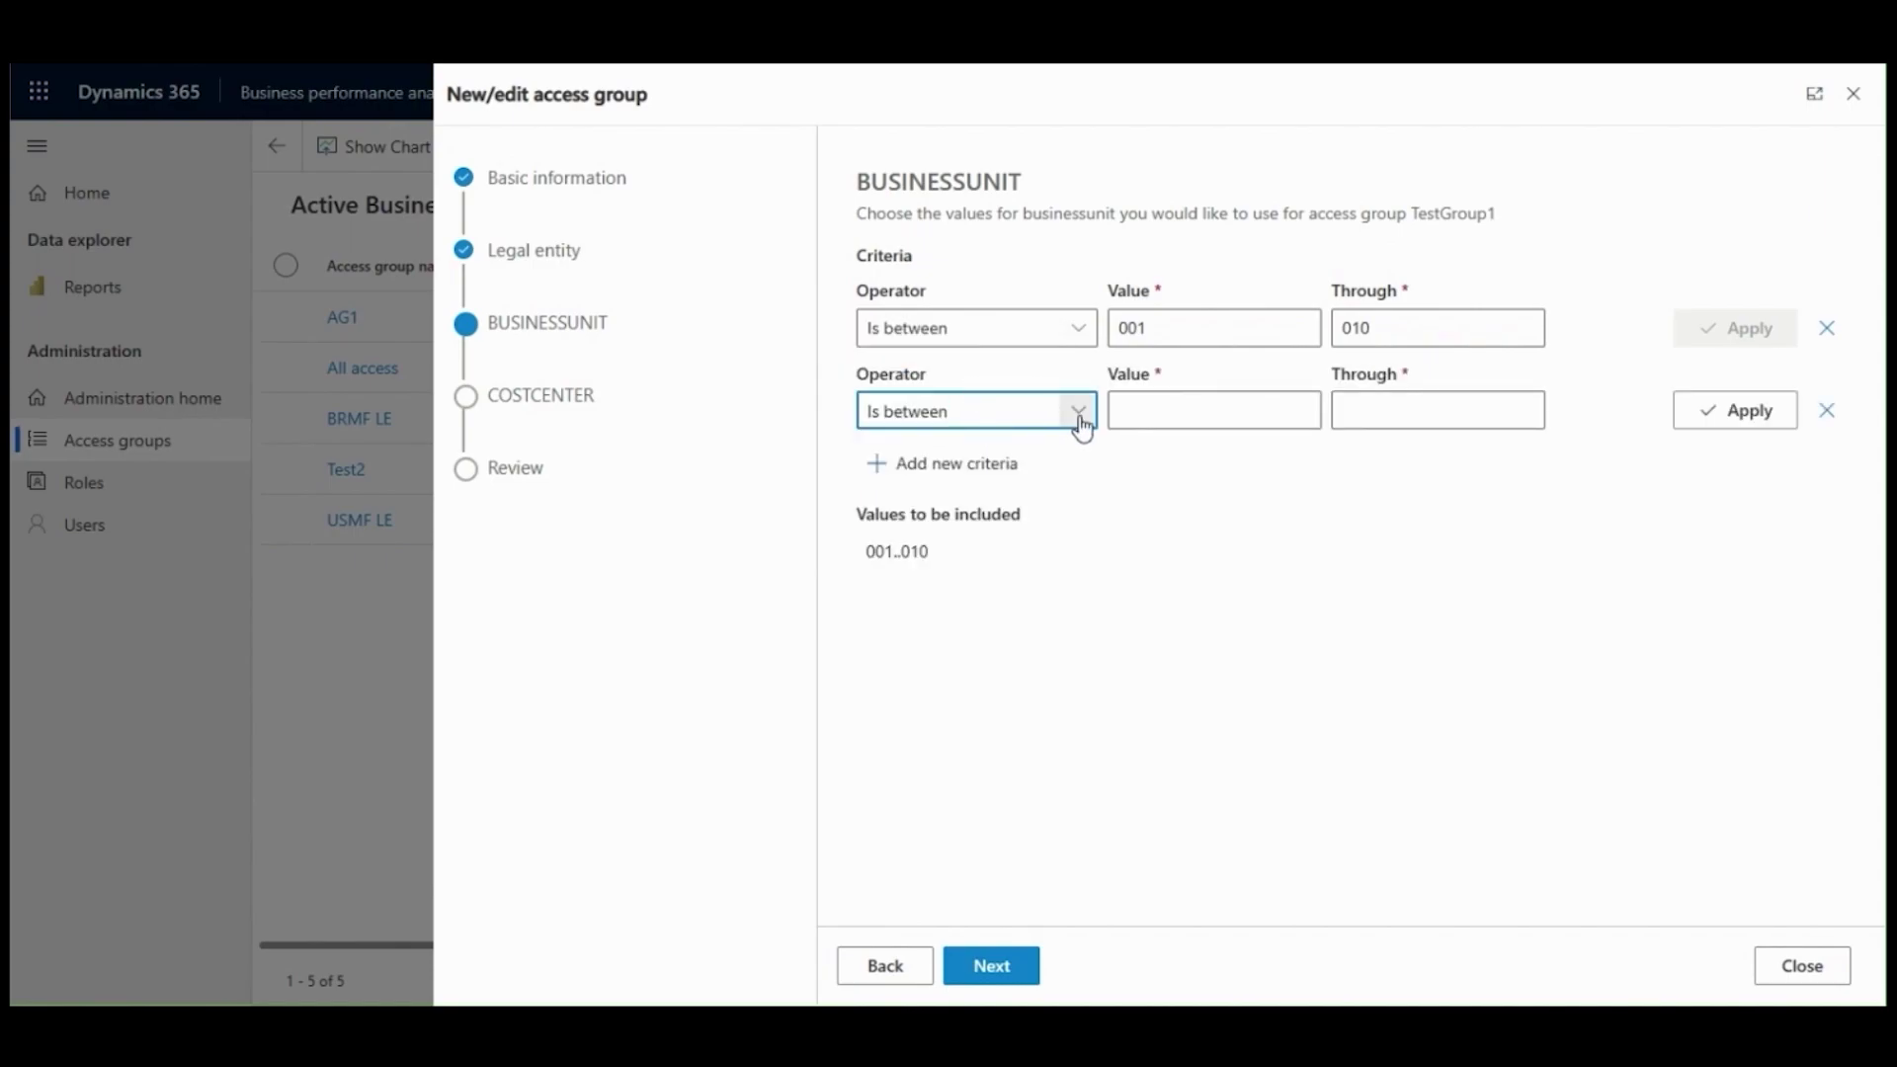
{"action": "left_click", "coordinate": [1079, 422]}
{"action": "left_click", "coordinate": [894, 540]}
{"action": "left_click", "coordinate": [1253, 410]}
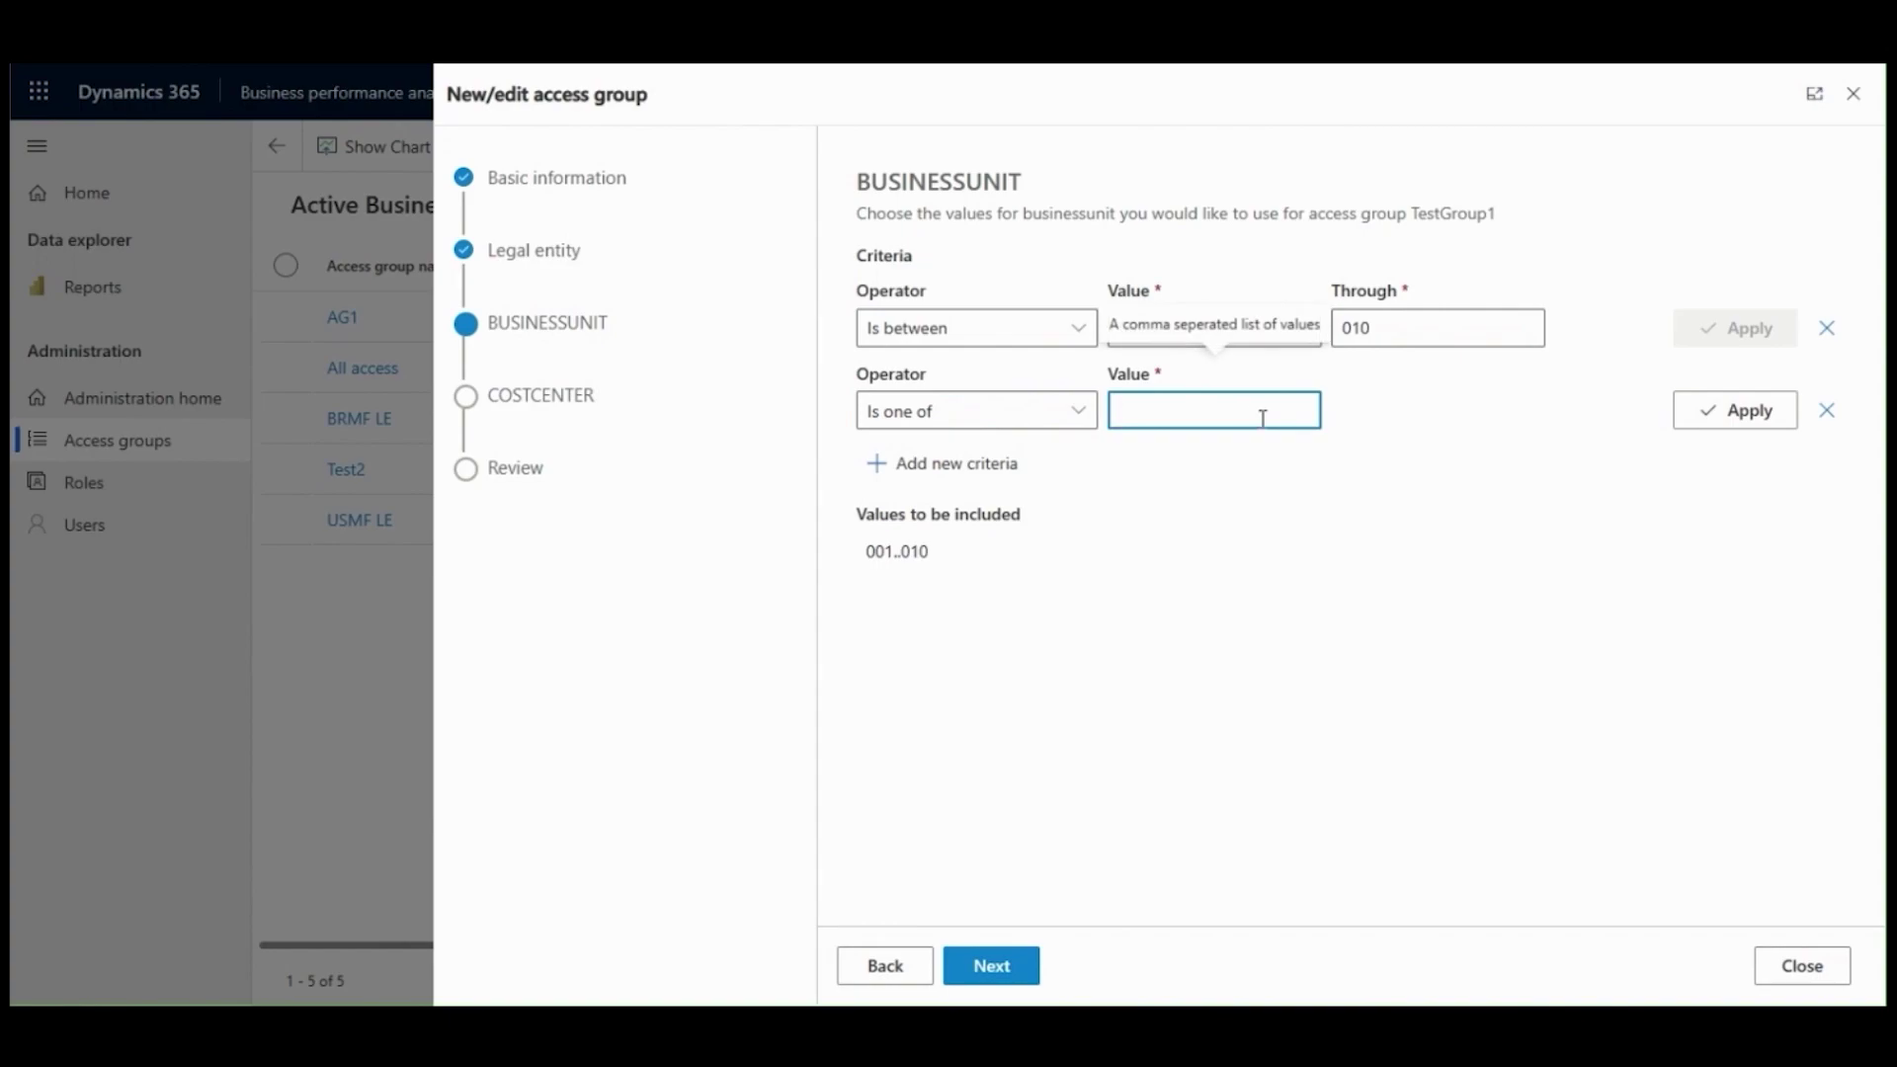
{"action": "type", "text": "200"}
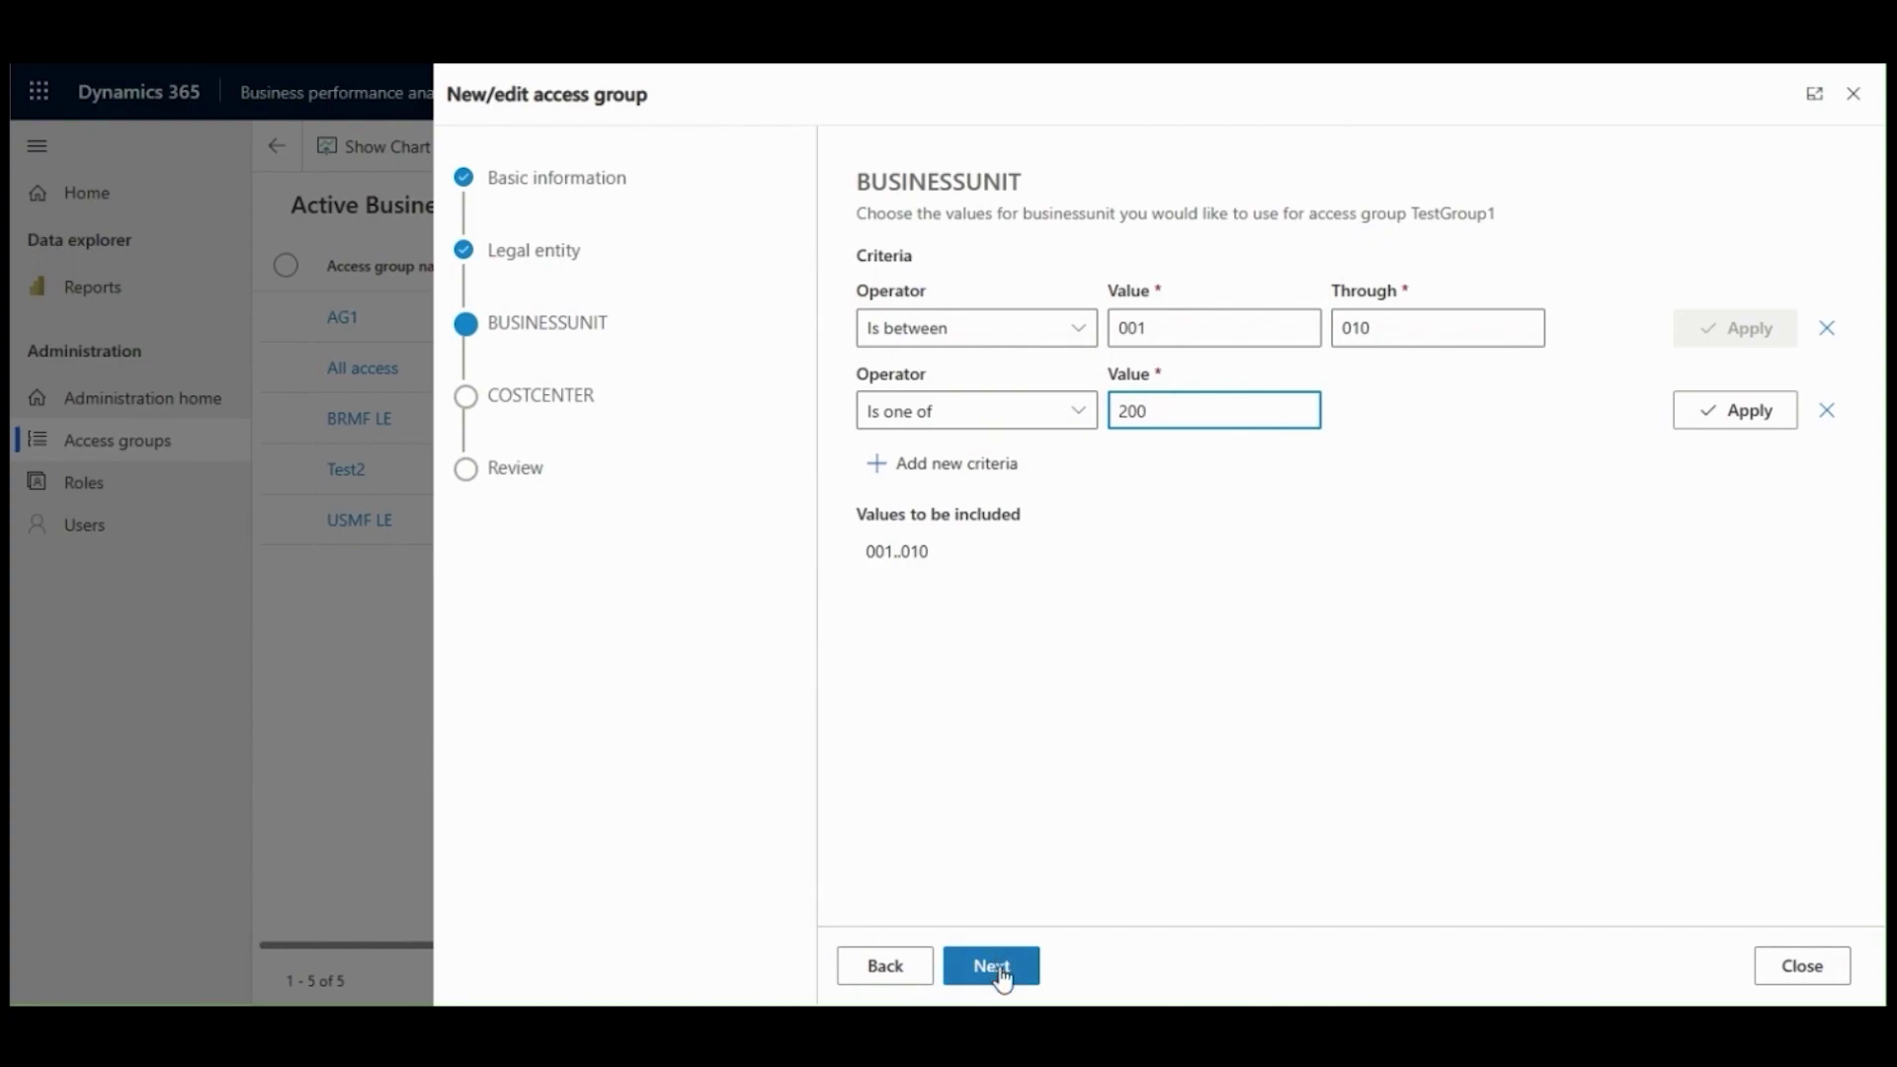
{"action": "left_click", "coordinate": [1746, 416]}
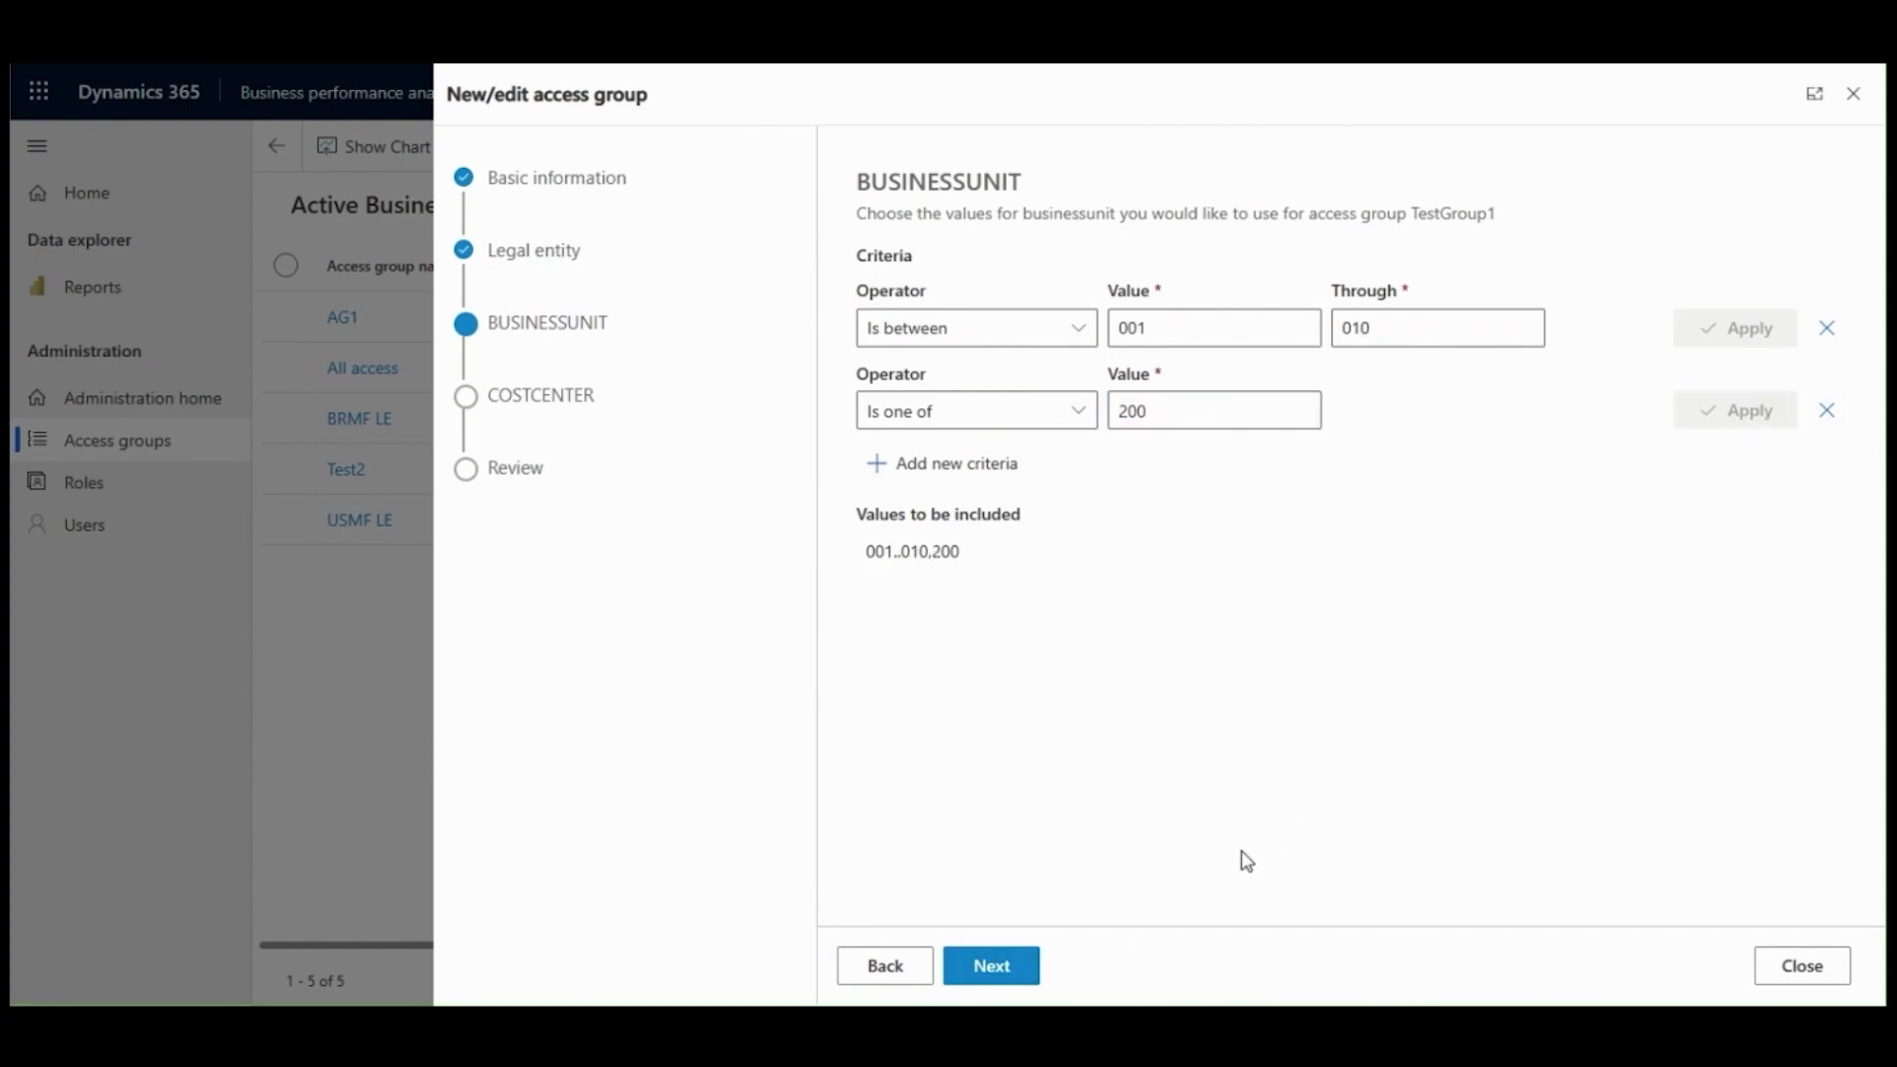
{"action": "left_click", "coordinate": [983, 982]}
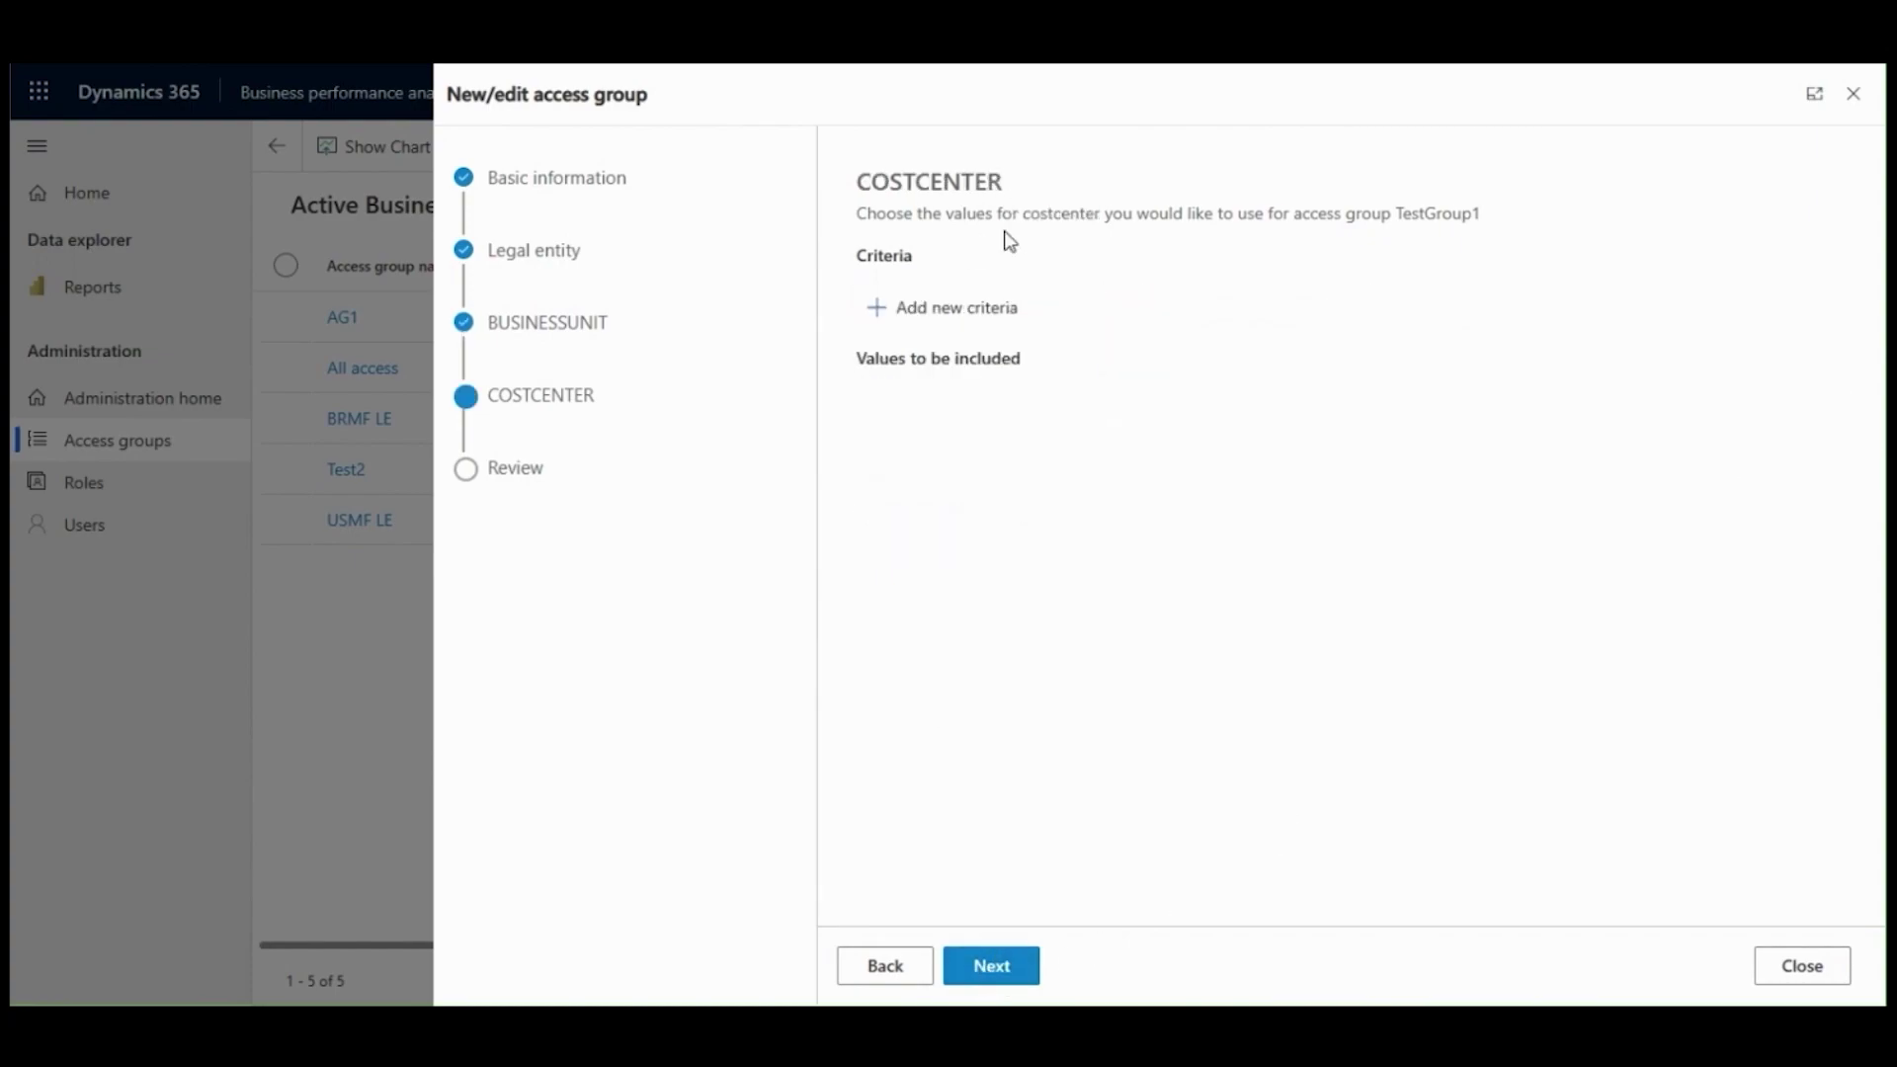
Add and apply a COSTCENTER criterion with the operator Contains and the value 1010
{"action": "left_click", "coordinate": [976, 311]}
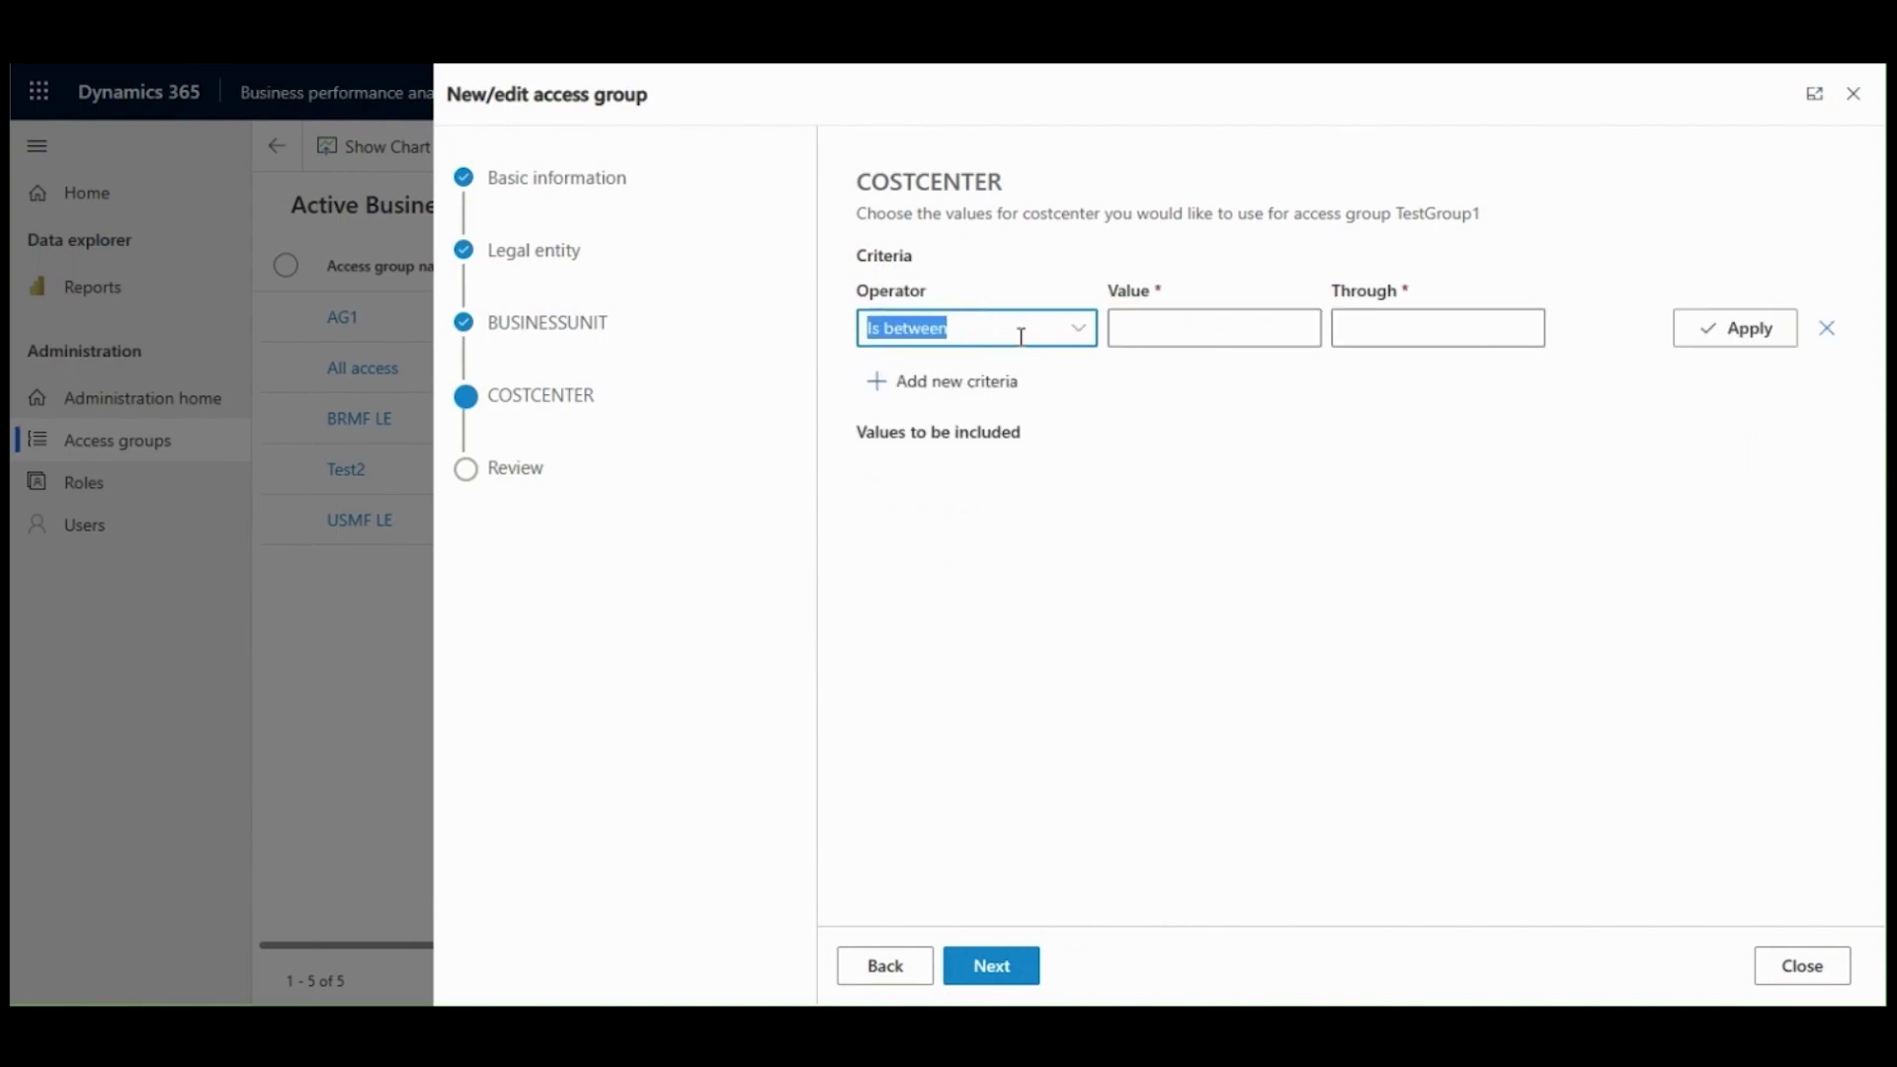
{"action": "left_click", "coordinate": [1086, 350]}
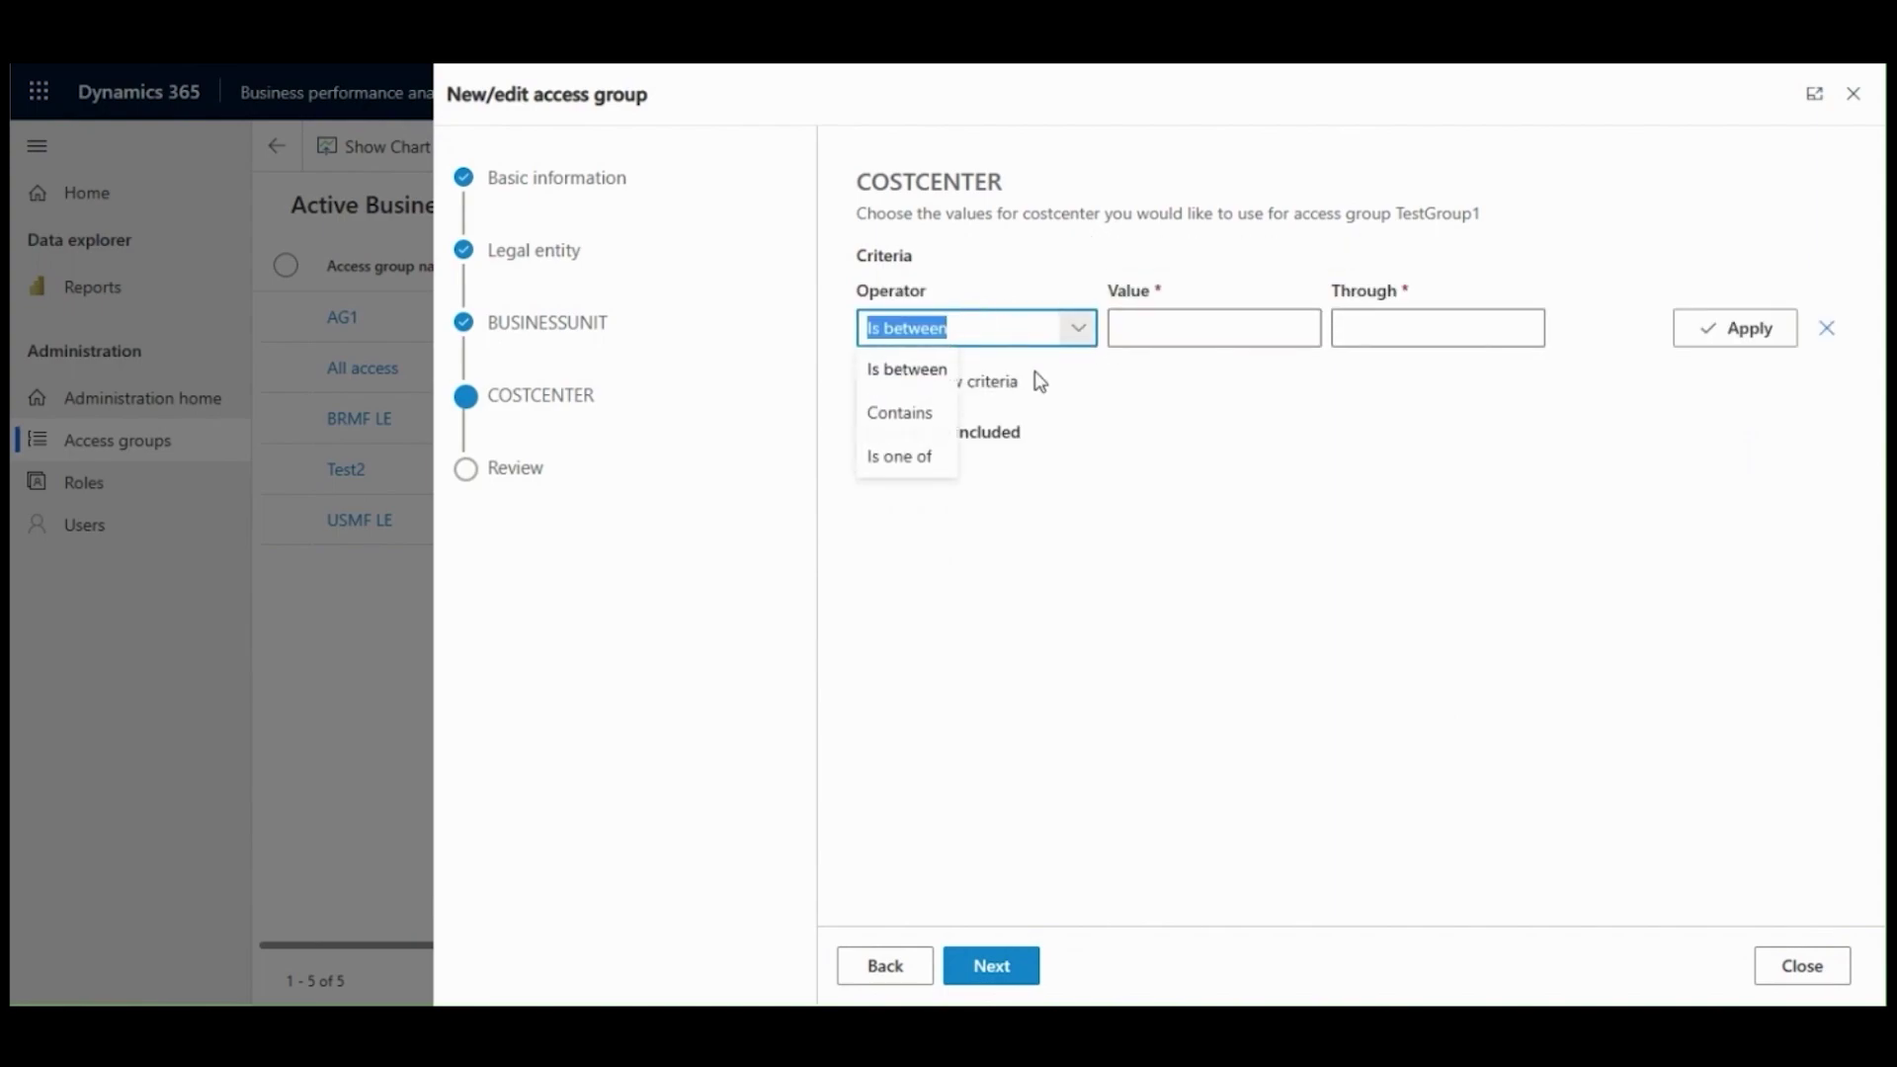
{"action": "left_click", "coordinate": [915, 415]}
{"action": "left_click", "coordinate": [1180, 318]}
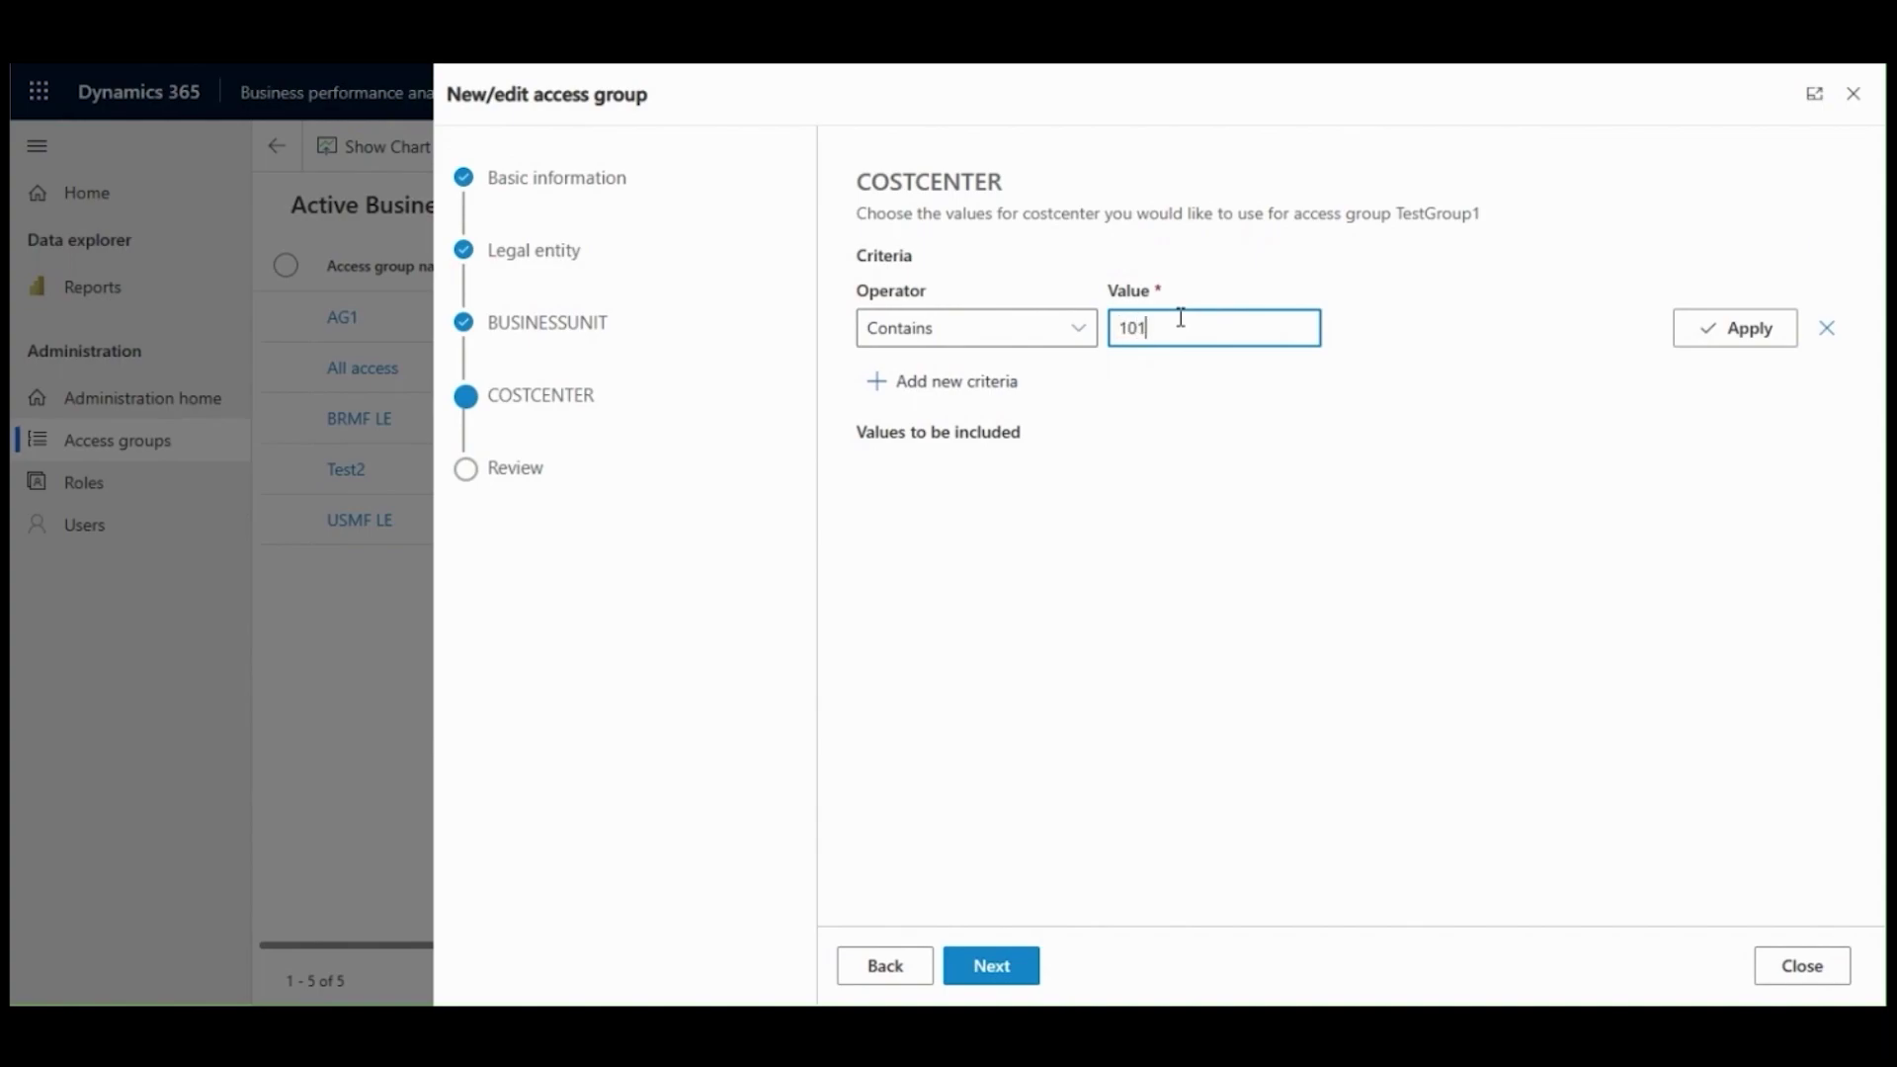
{"action": "type", "text": "1010"}
{"action": "left_click", "coordinate": [1689, 335]}
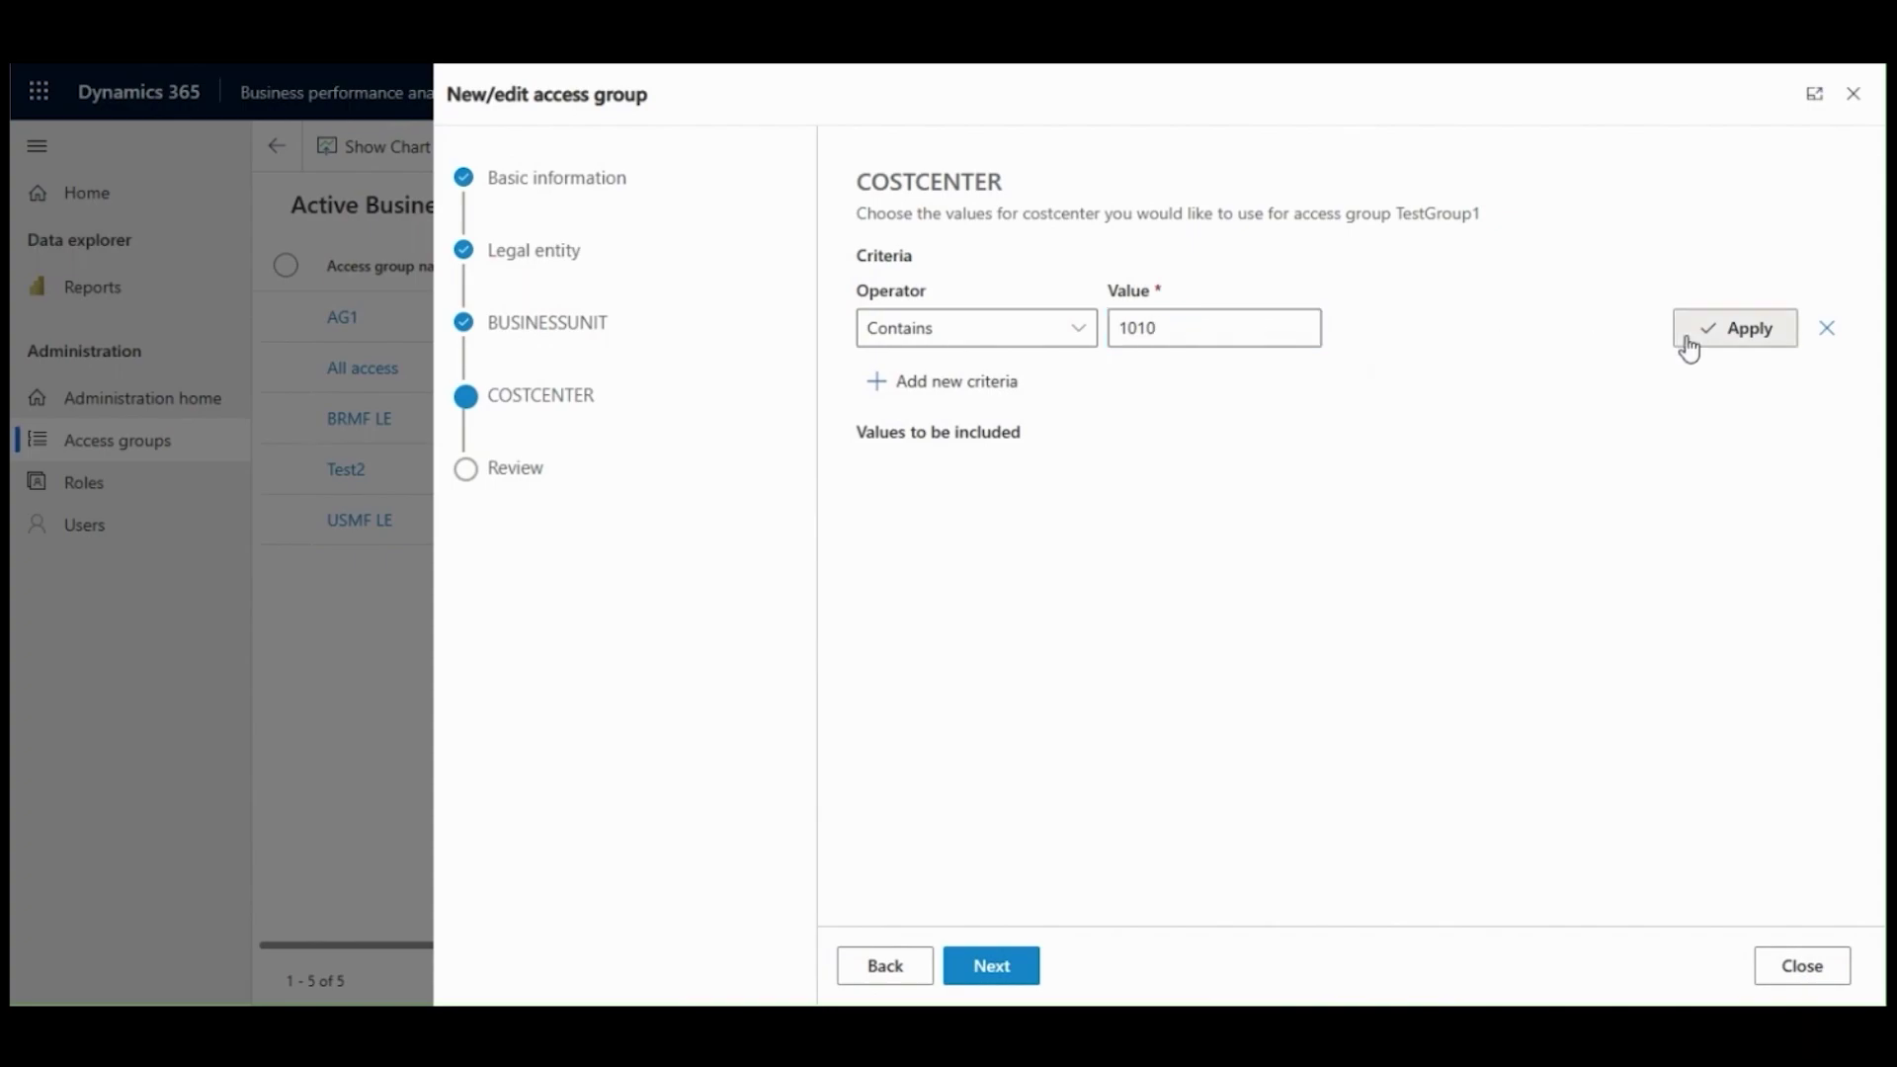
Proceed to the review of TestGroup1, create the access group, and return to Administration home
{"action": "left_click", "coordinate": [965, 973]}
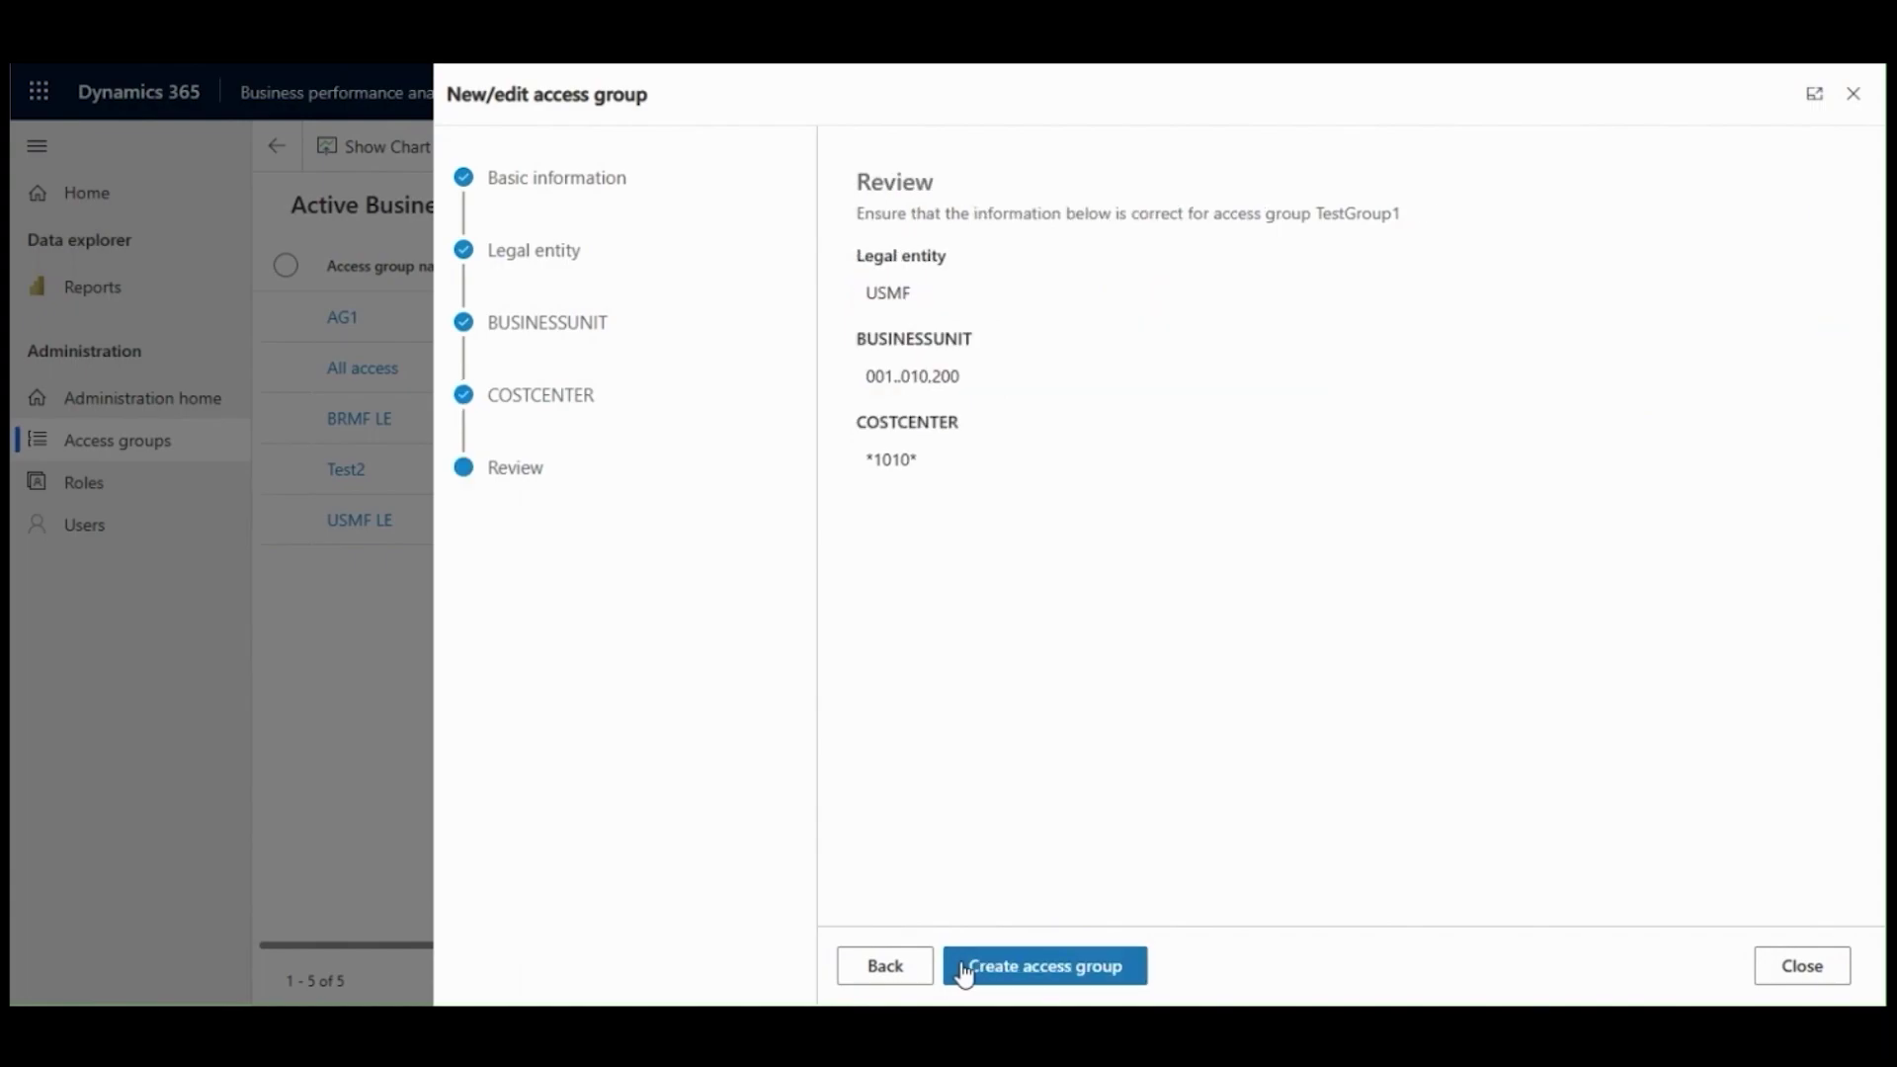
{"action": "left_click", "coordinate": [965, 971]}
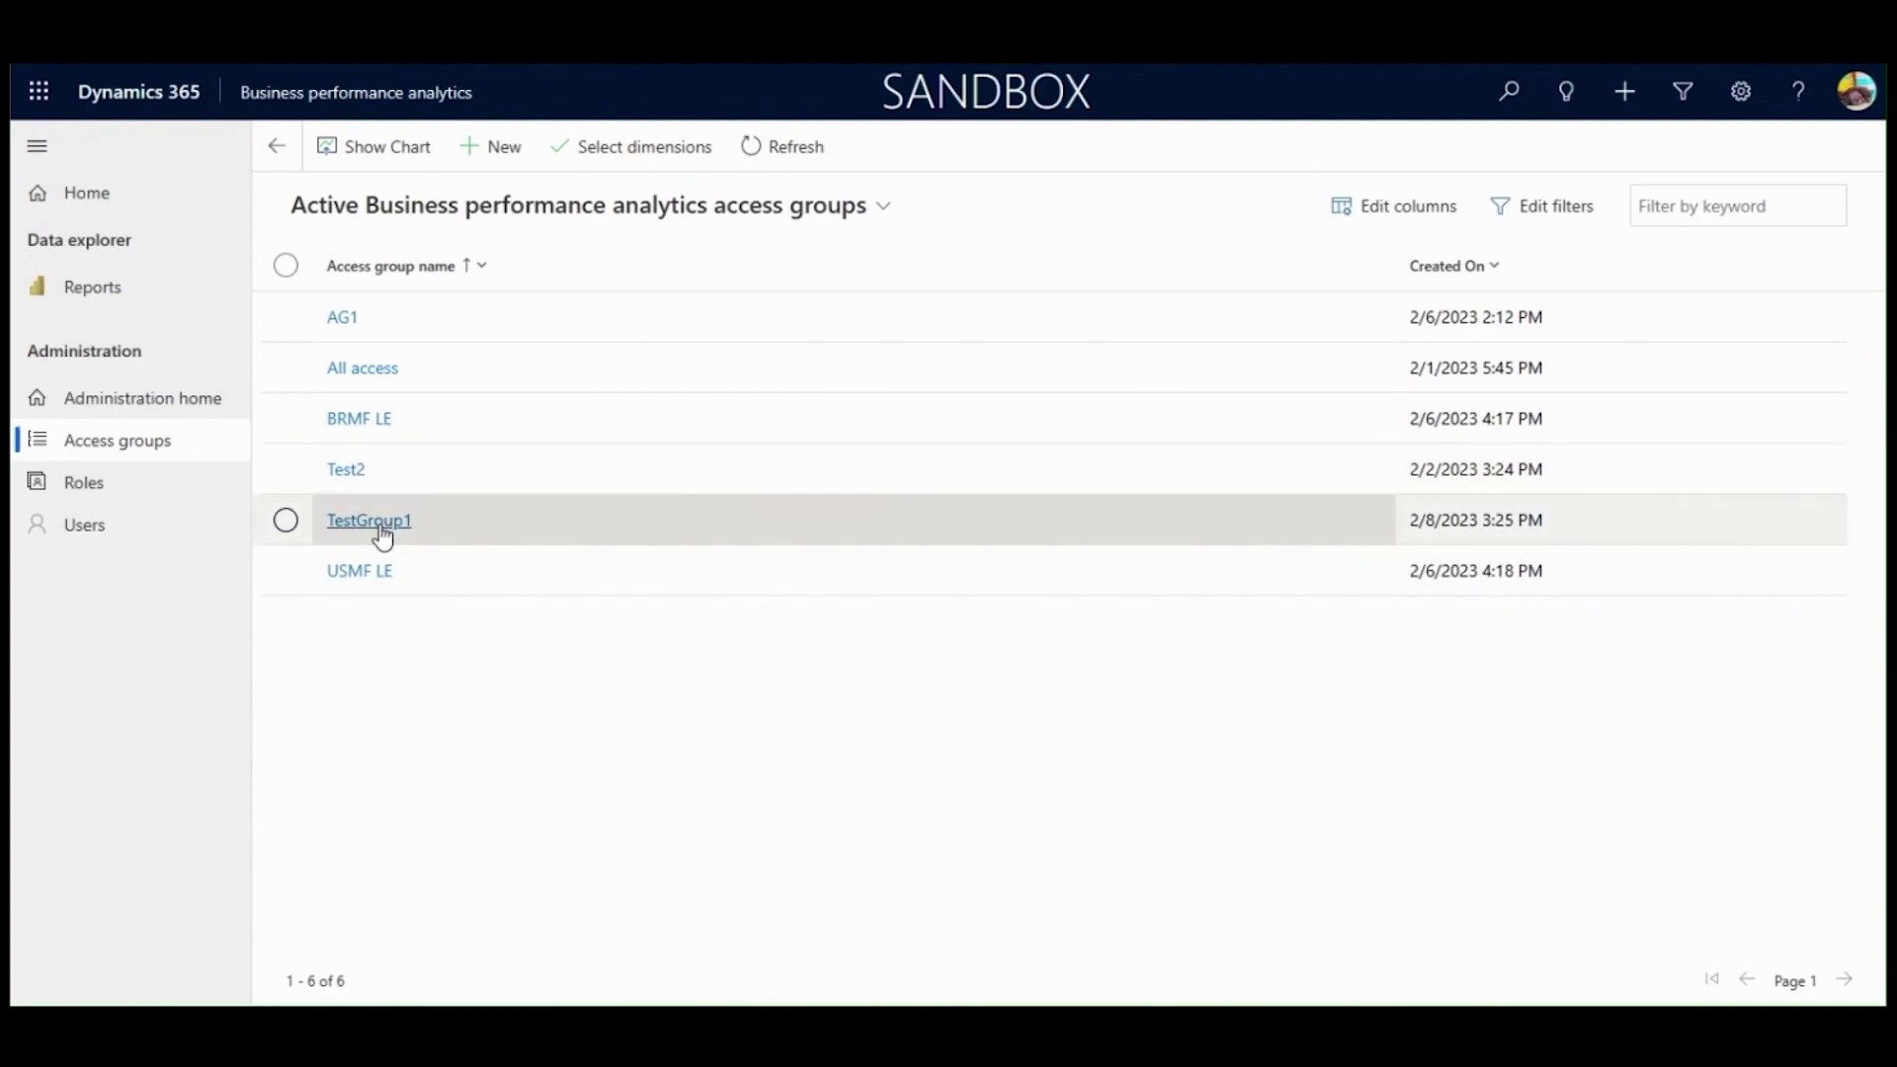
{"action": "left_click", "coordinate": [145, 400]}
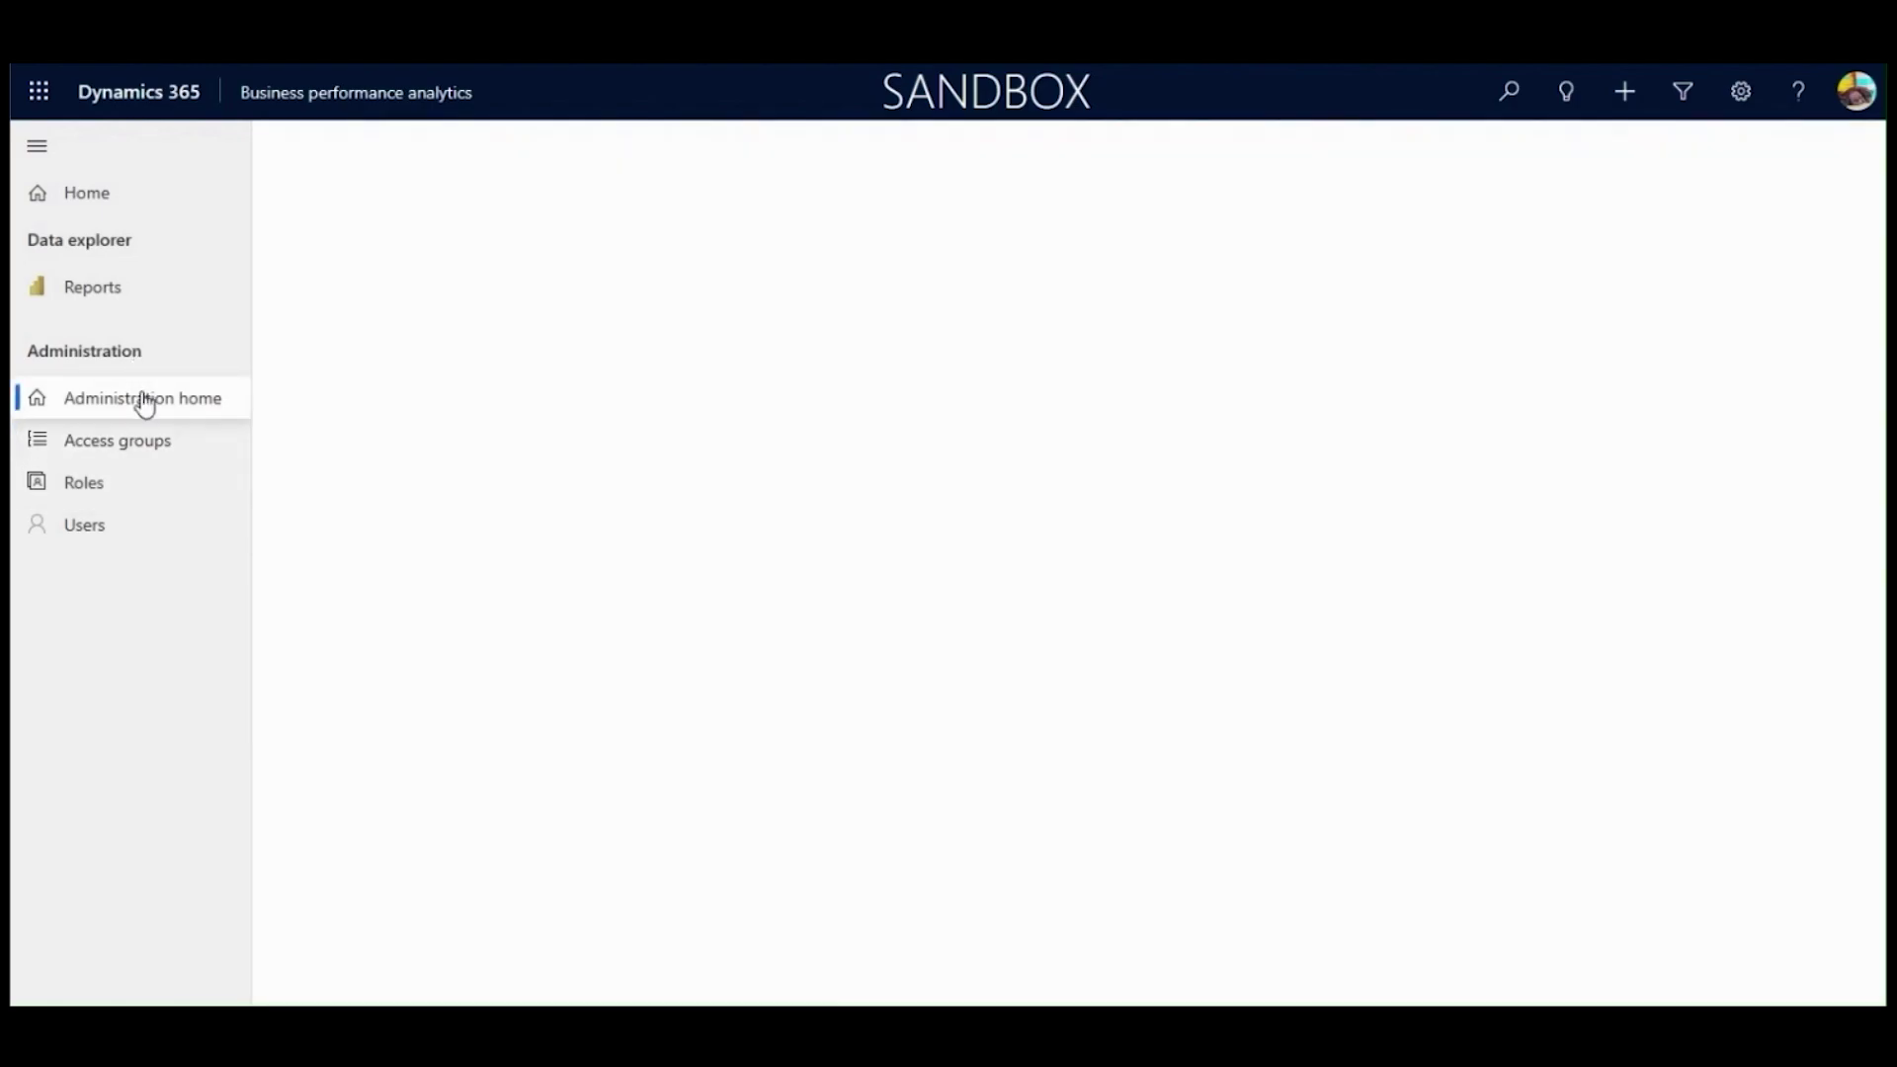
Start a new role from the role setup, name it Test Analyst 1, and continue to the default reports
{"action": "scroll", "coordinate": [919, 740], "scroll_direction": "down", "scroll_amount": 2}
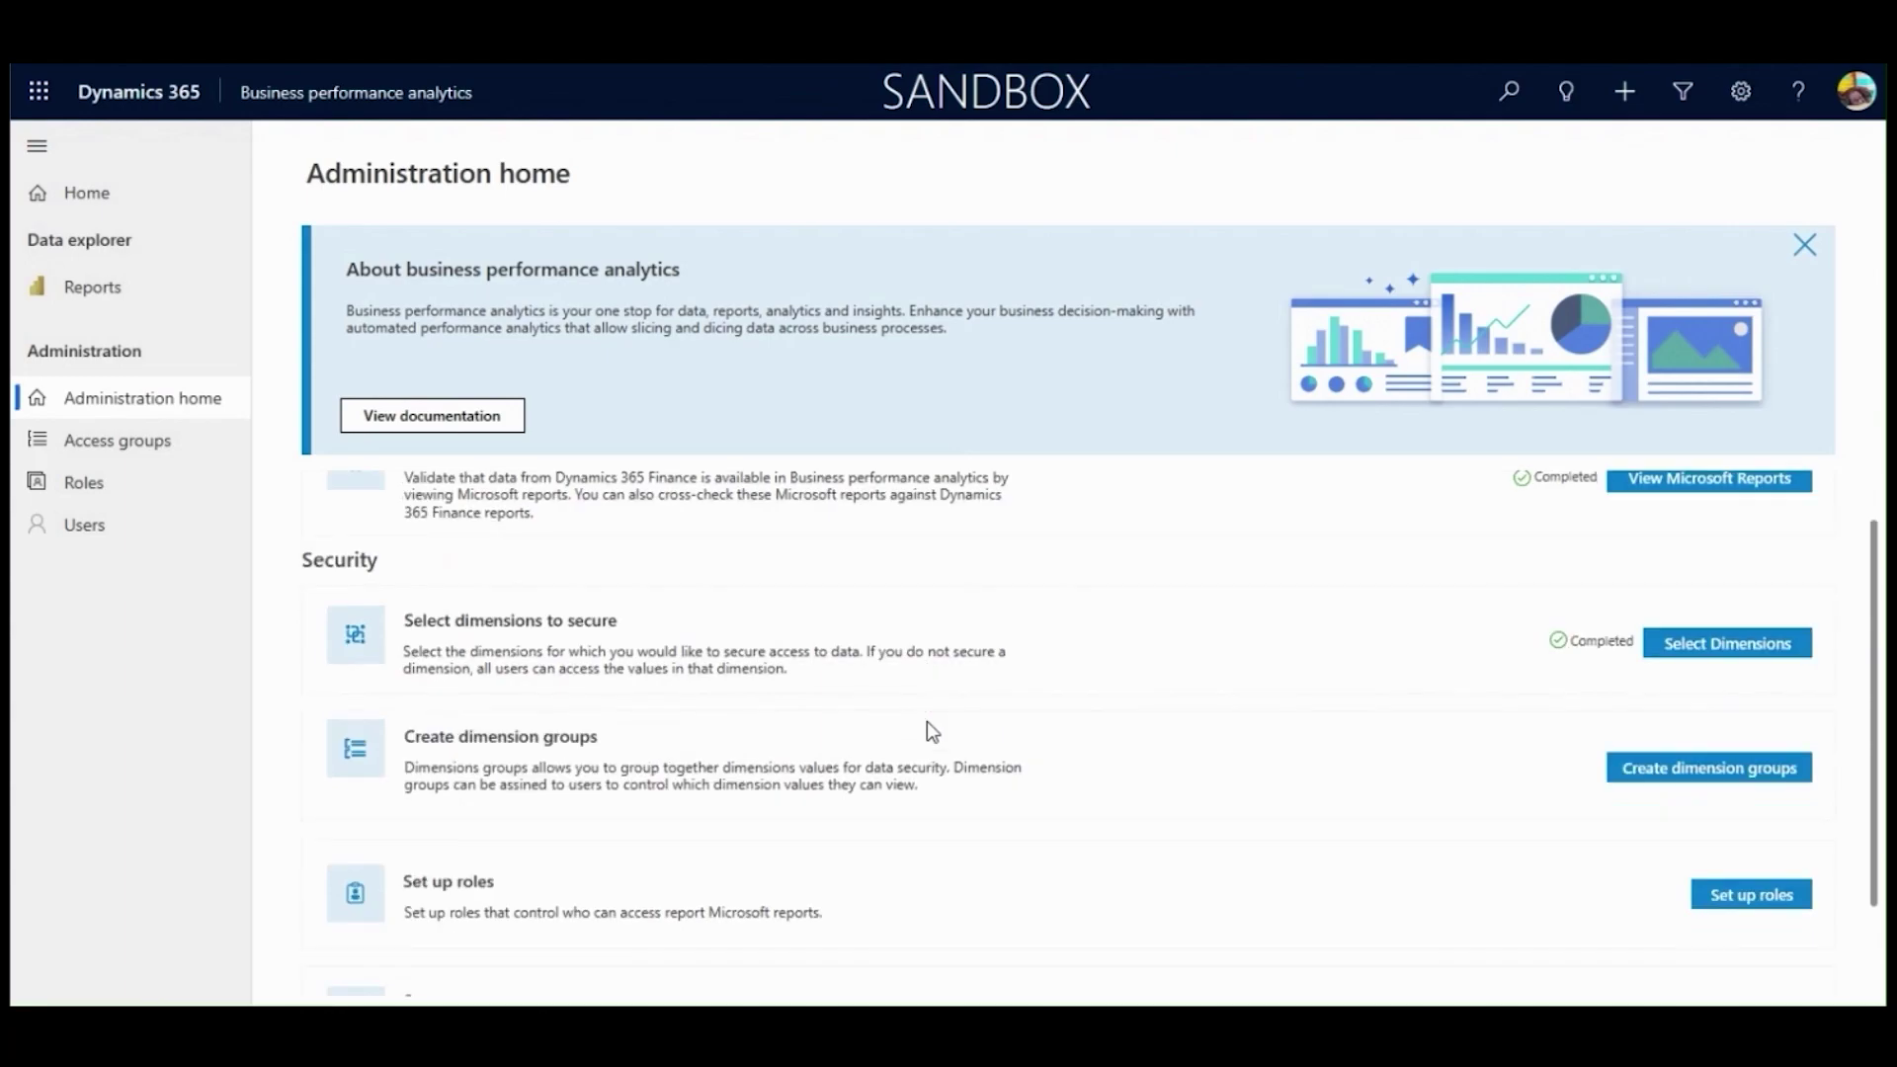
{"action": "scroll", "coordinate": [927, 731], "scroll_direction": "down", "scroll_amount": 2}
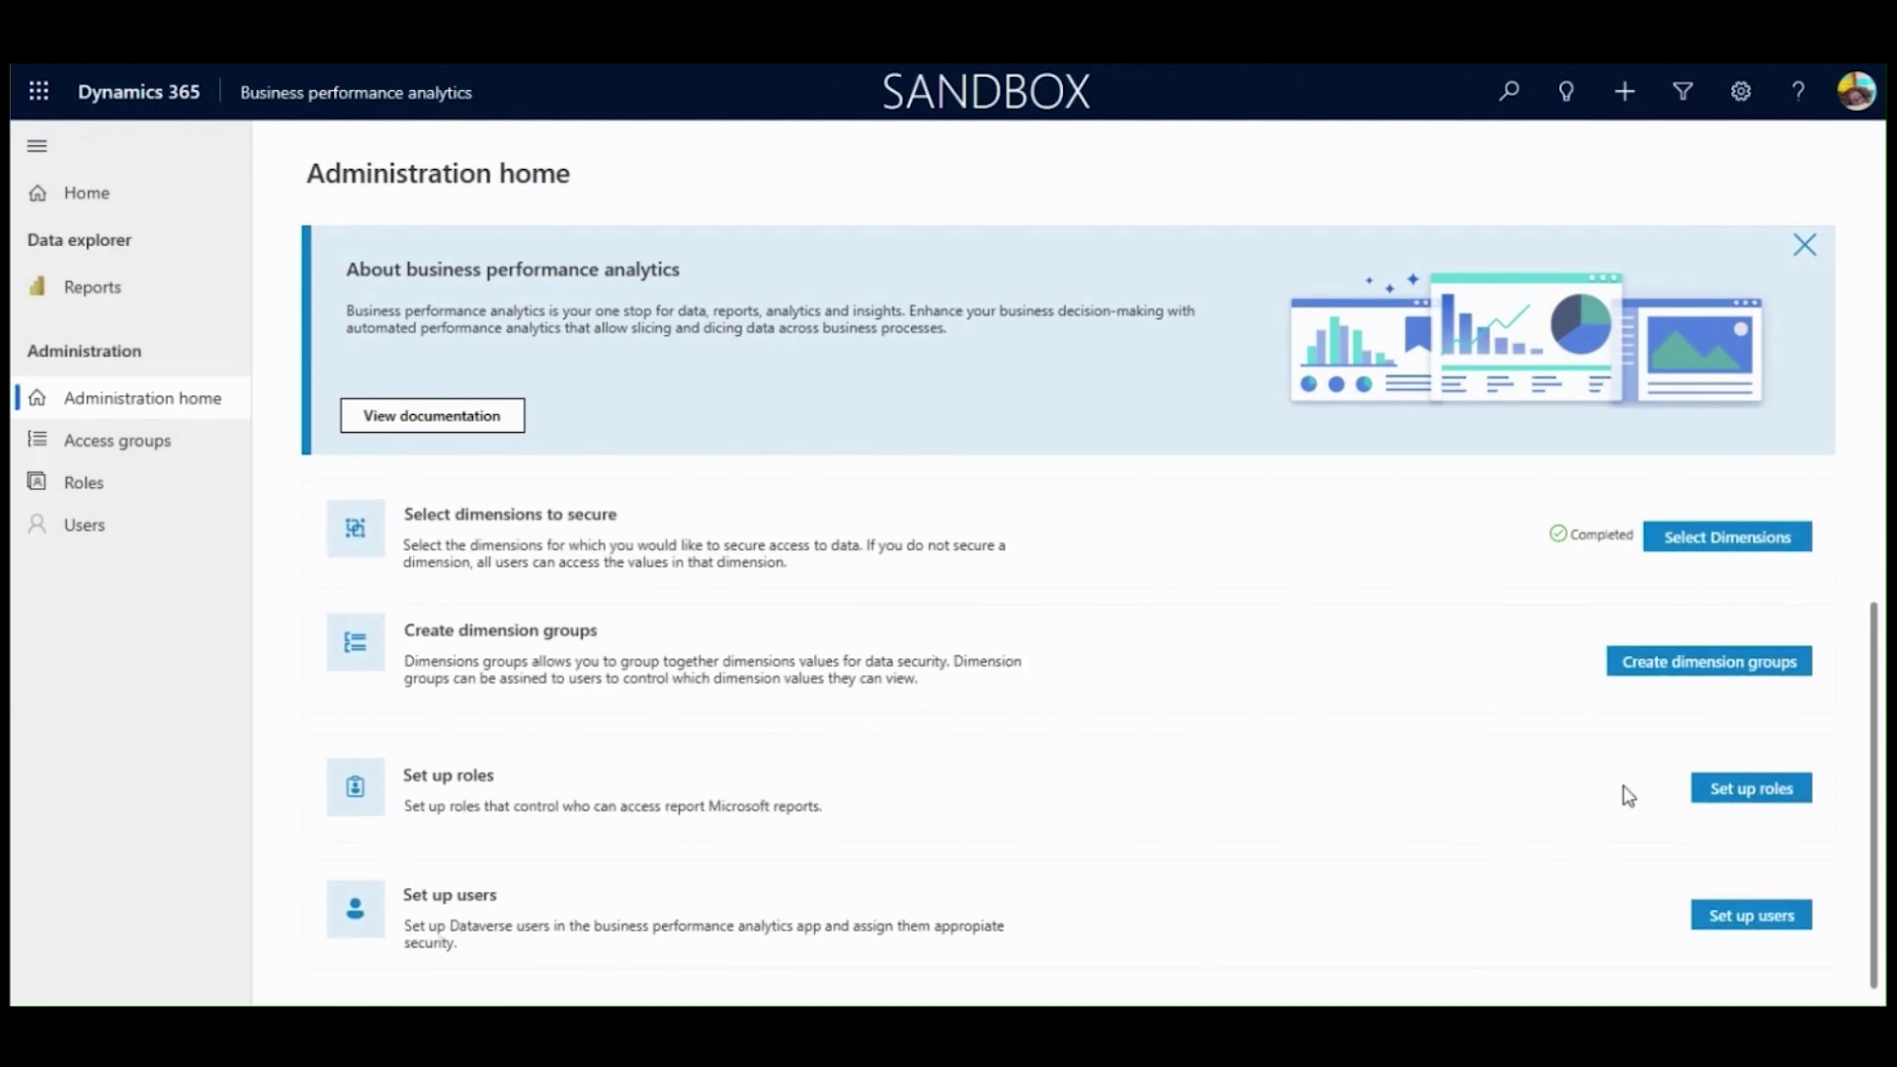
{"action": "left_click", "coordinate": [1738, 788]}
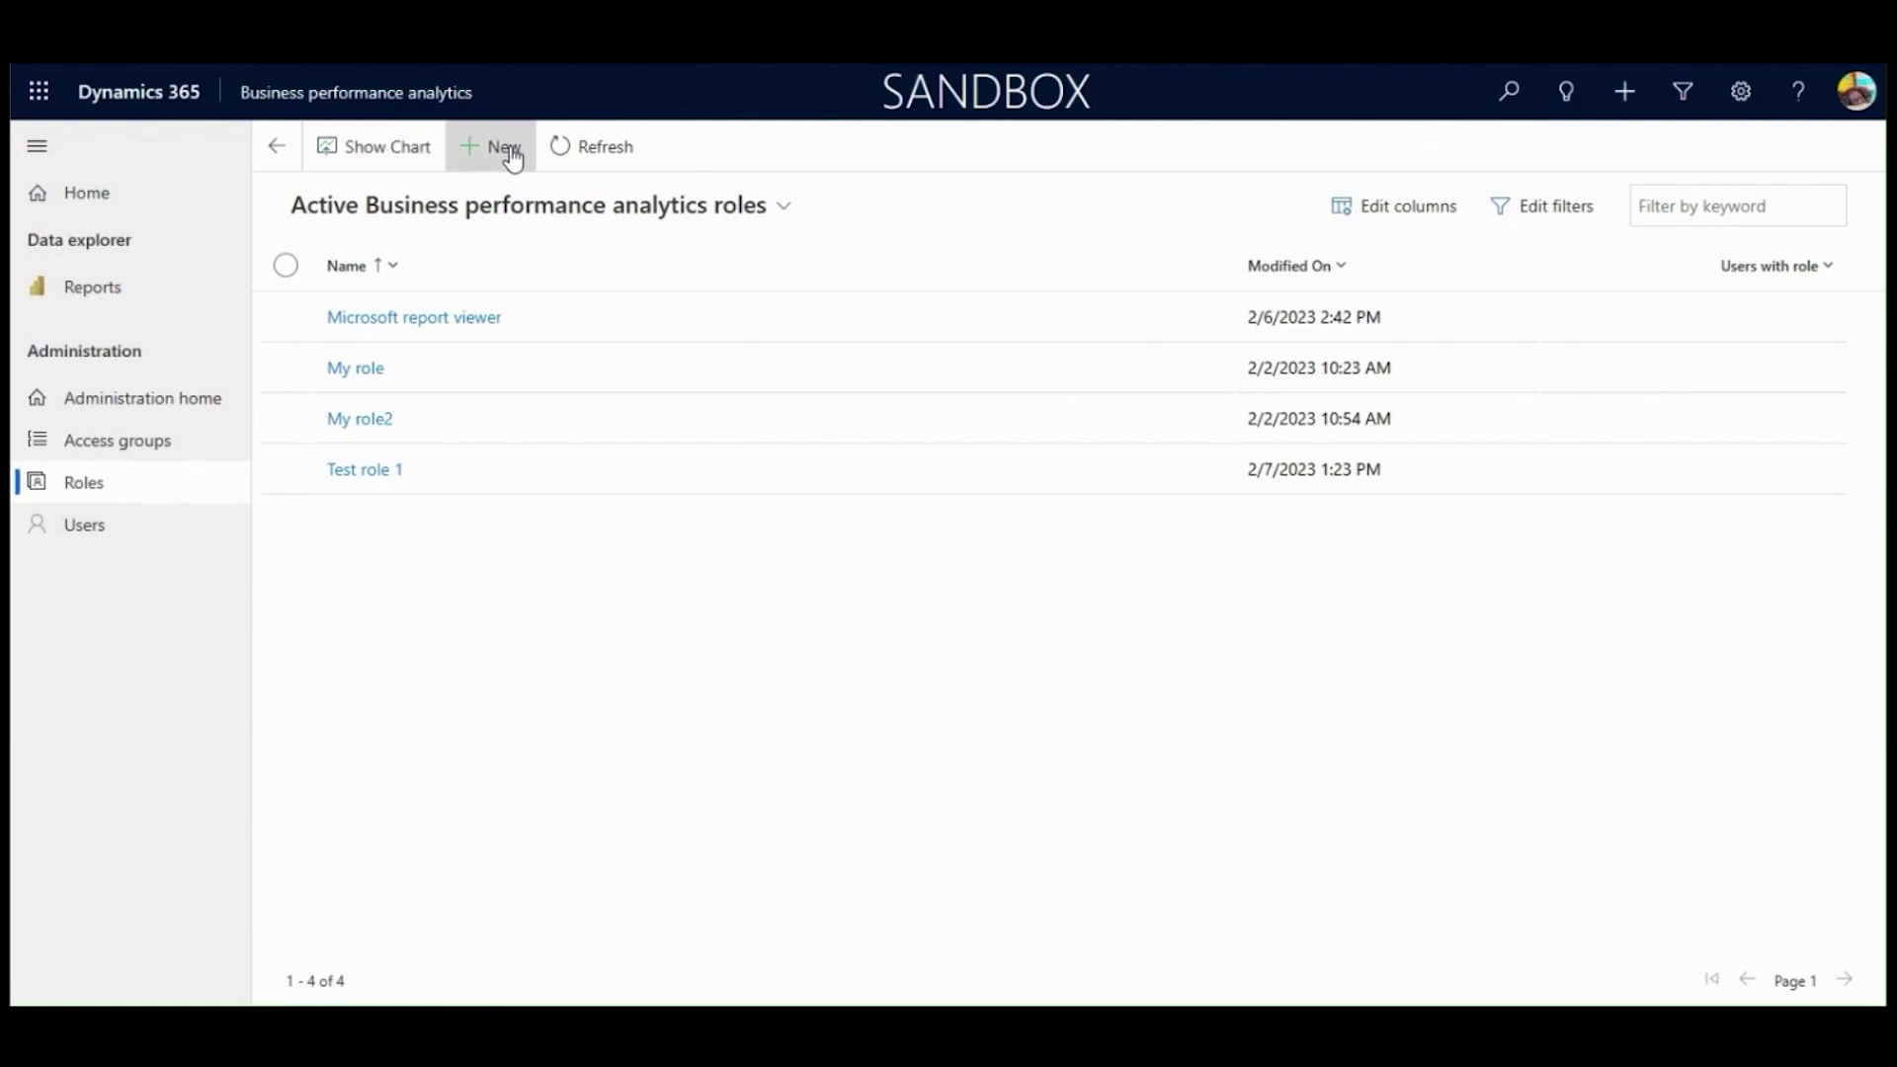
{"action": "left_click", "coordinate": [506, 150]}
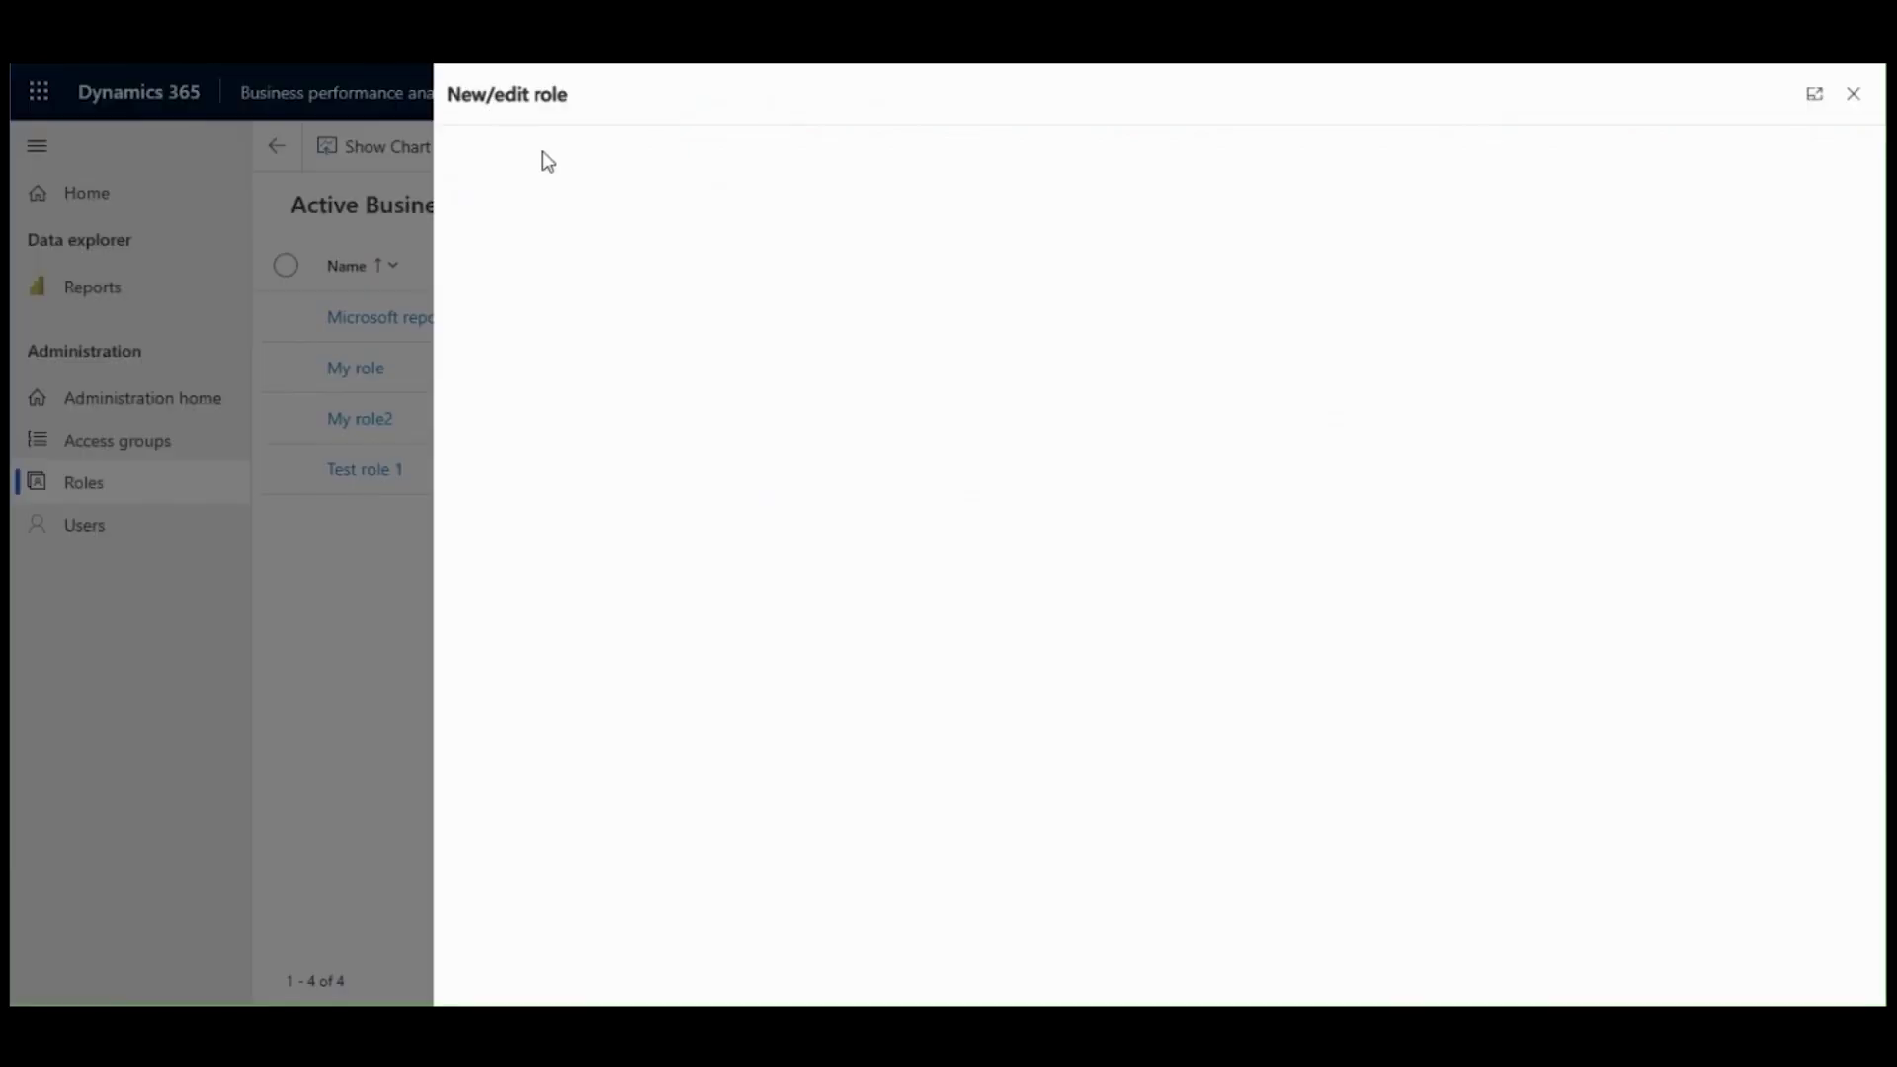
{"action": "left_click", "coordinate": [997, 297]}
{"action": "type", "text": "Test"}
{"action": "type", "text": "Aba"}
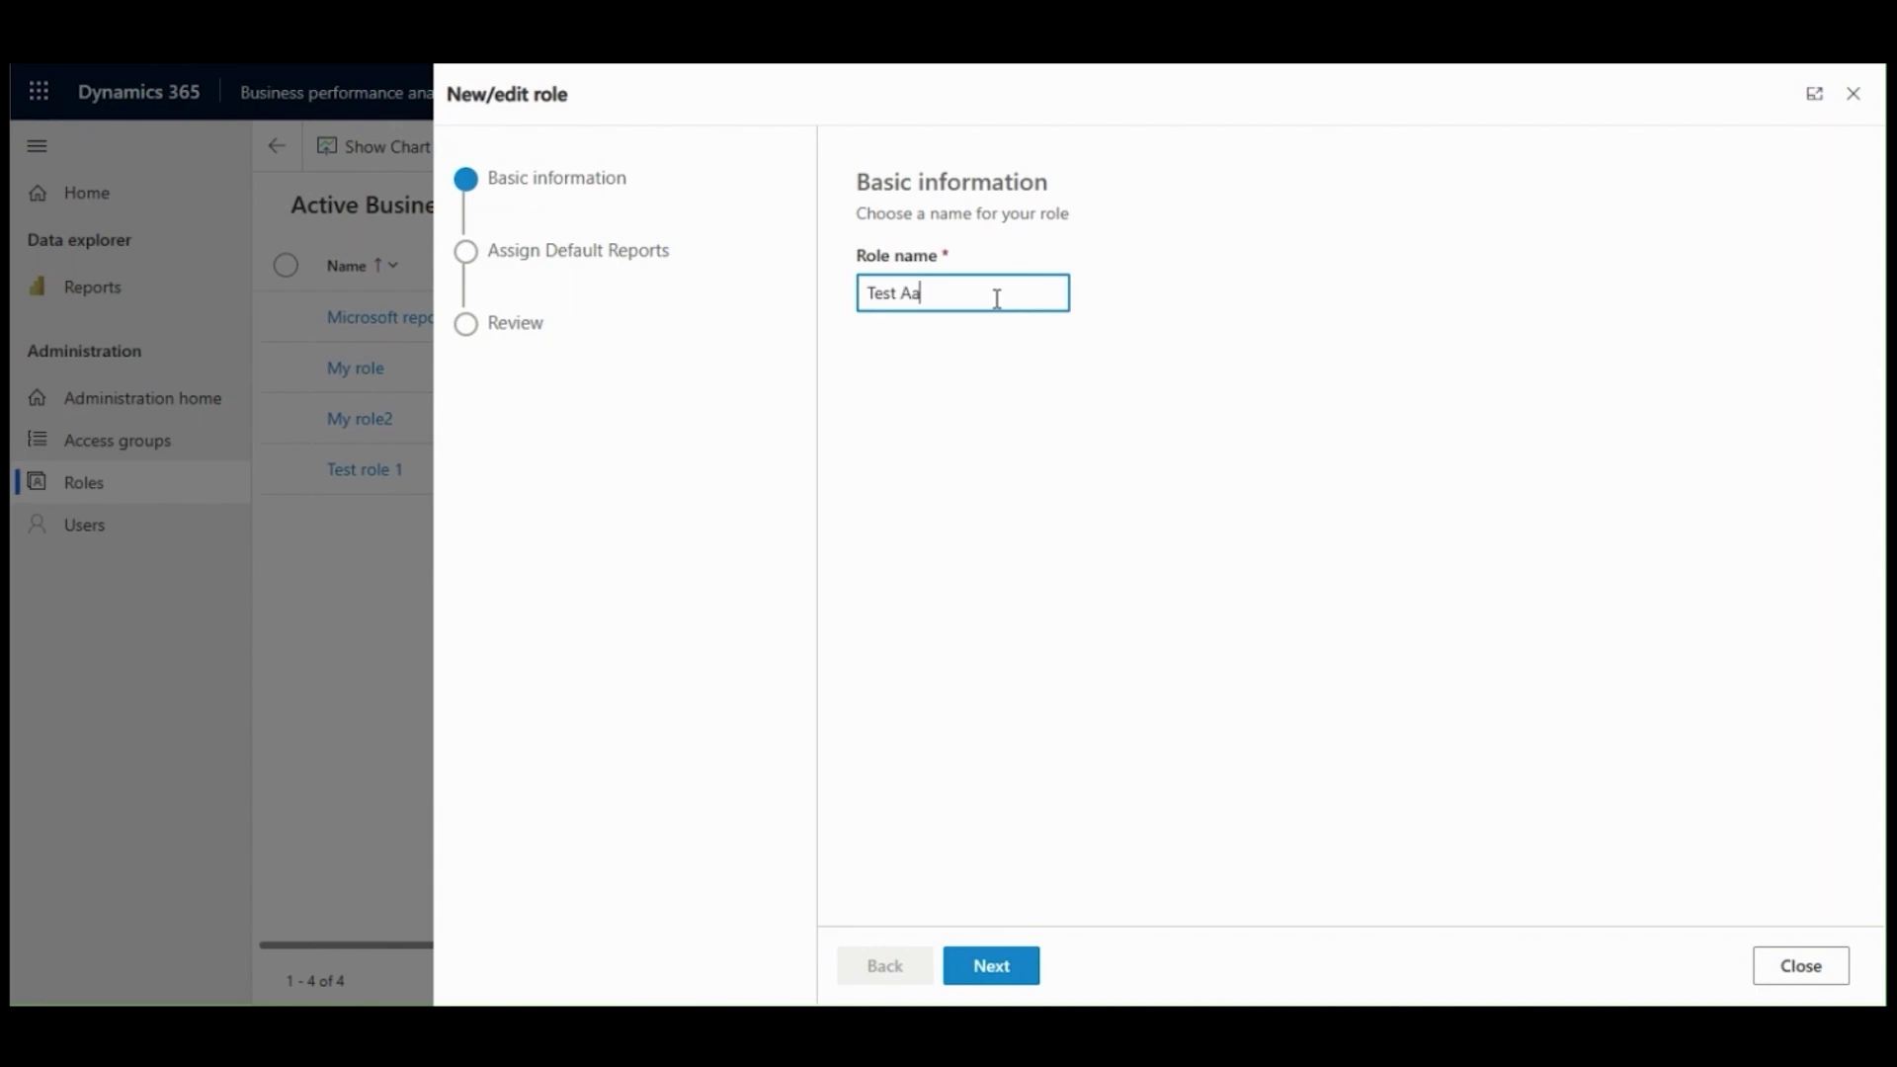
{"action": "type", "text": "lyst 1"}
{"action": "left_click", "coordinate": [978, 965]}
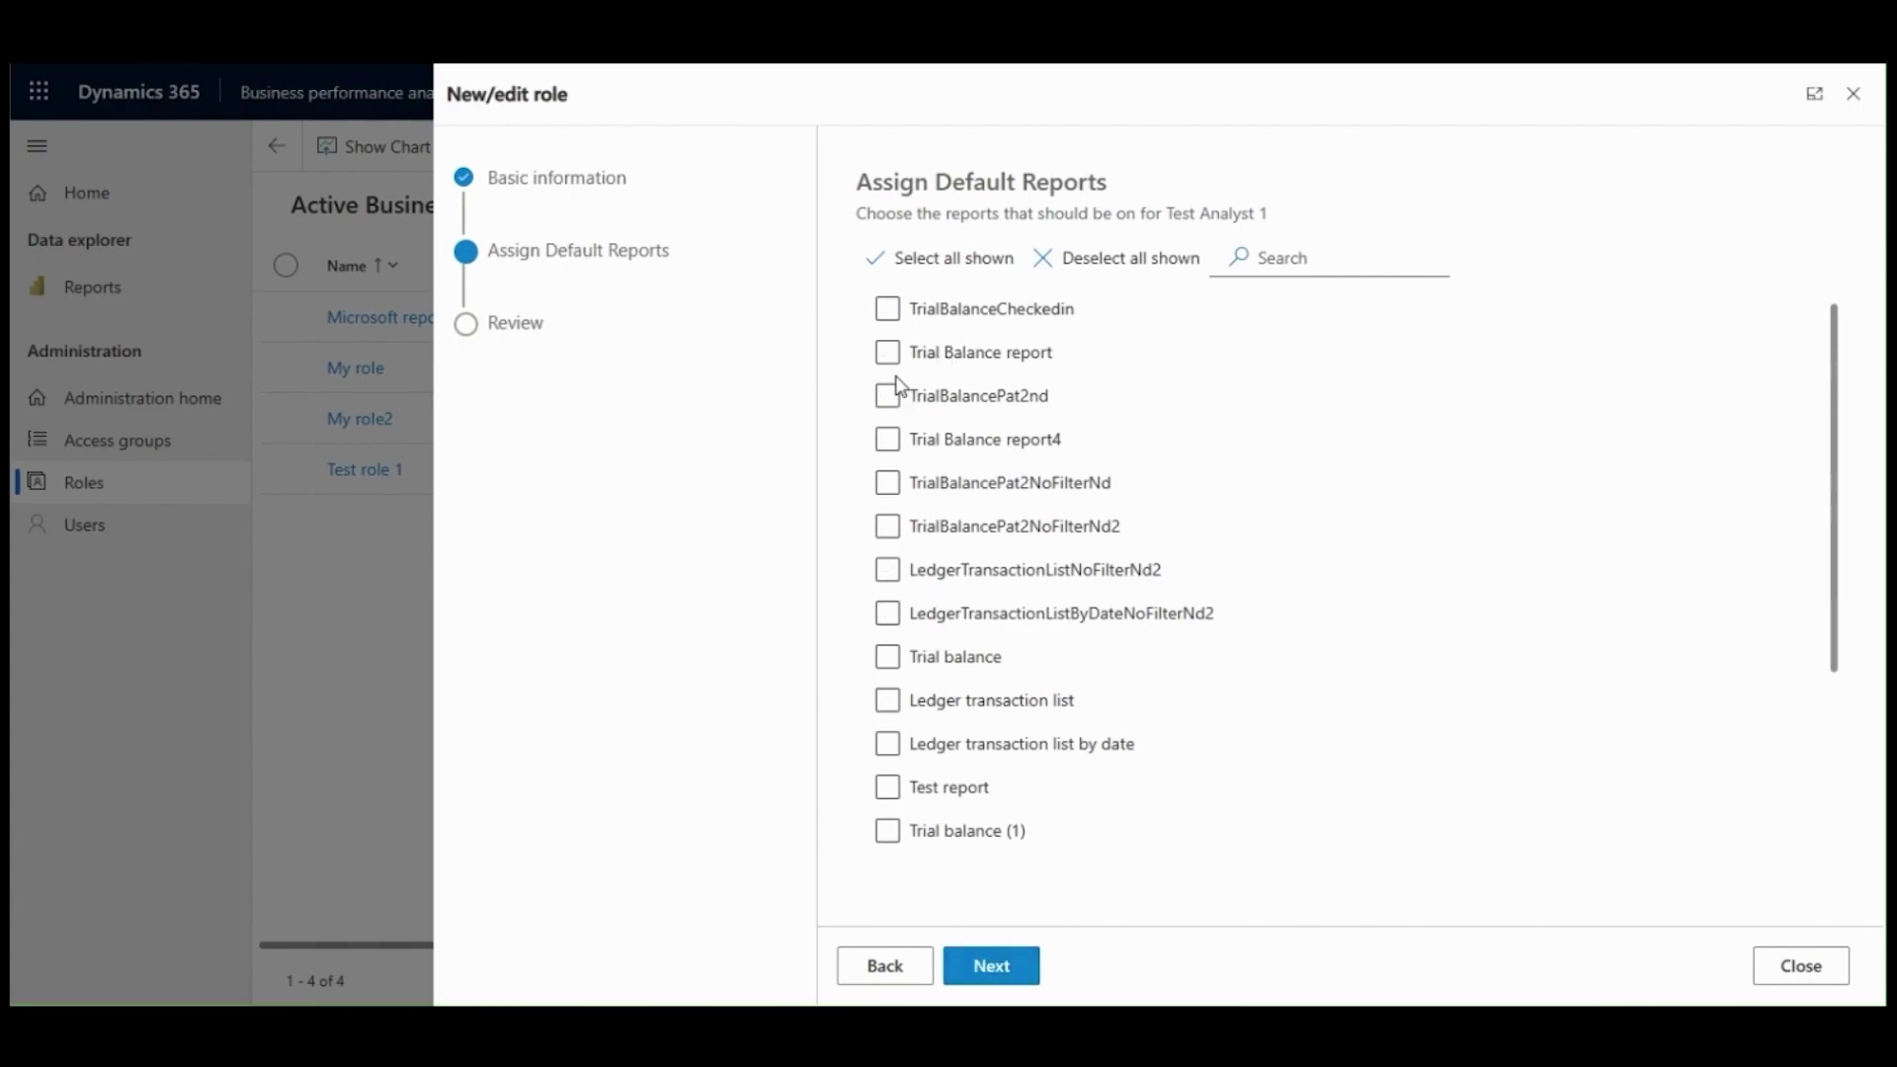
Assign Ledger transaction list as the default report for Test Analyst 1 and create the role
{"action": "left_click", "coordinate": [887, 699]}
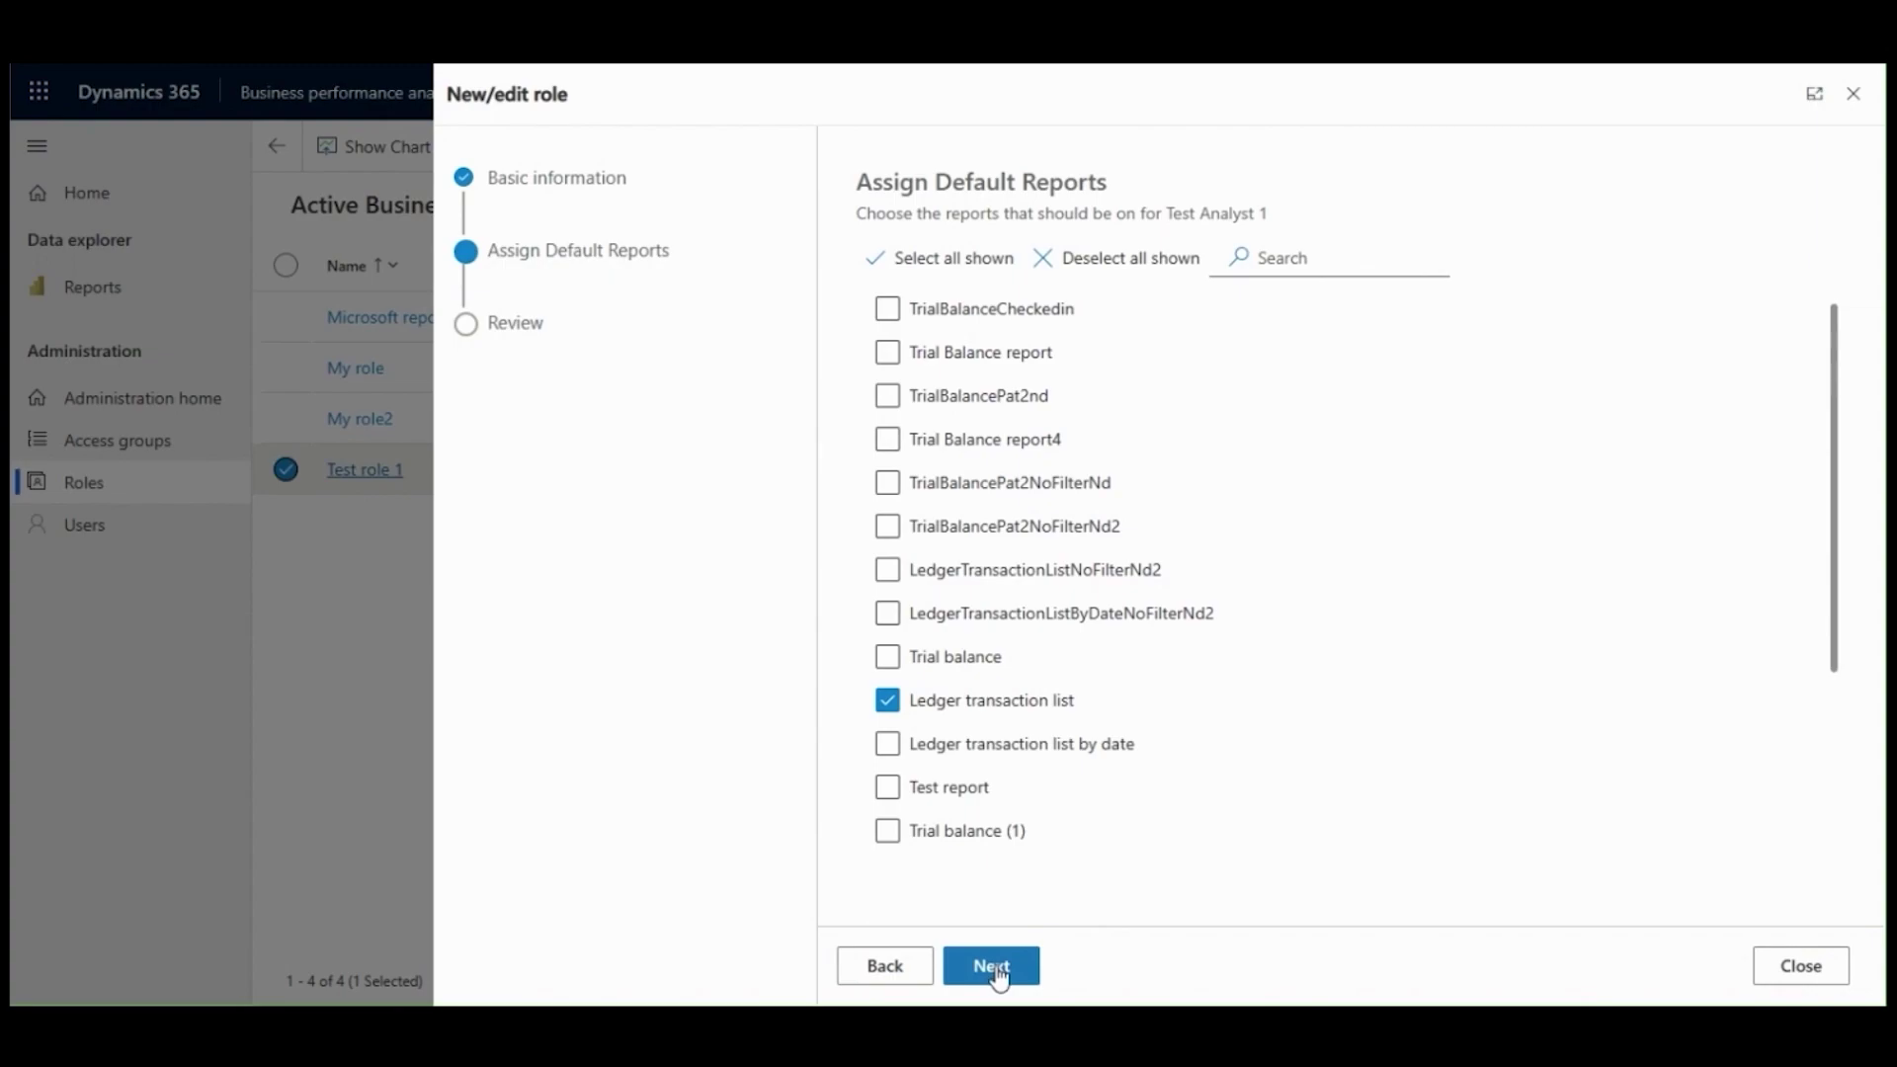
{"action": "left_click", "coordinate": [996, 970]}
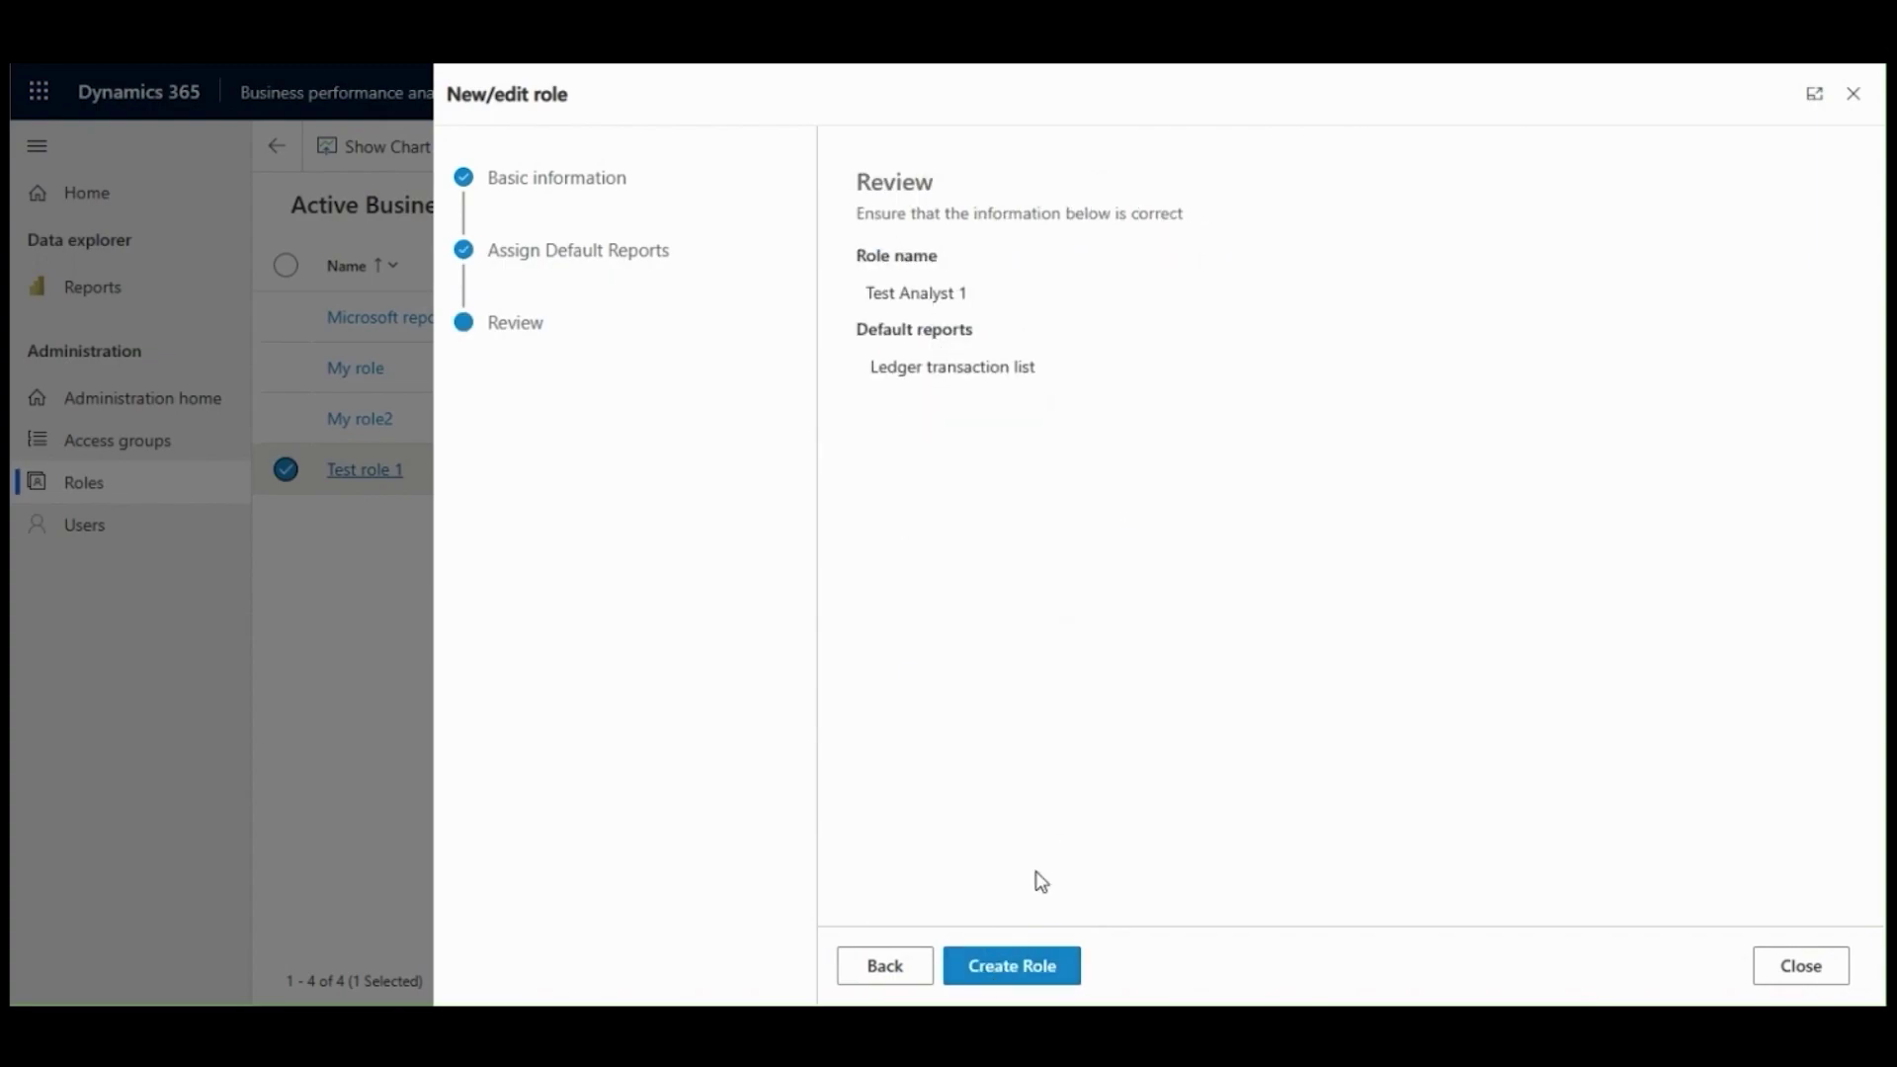
{"action": "left_click", "coordinate": [1013, 968]}
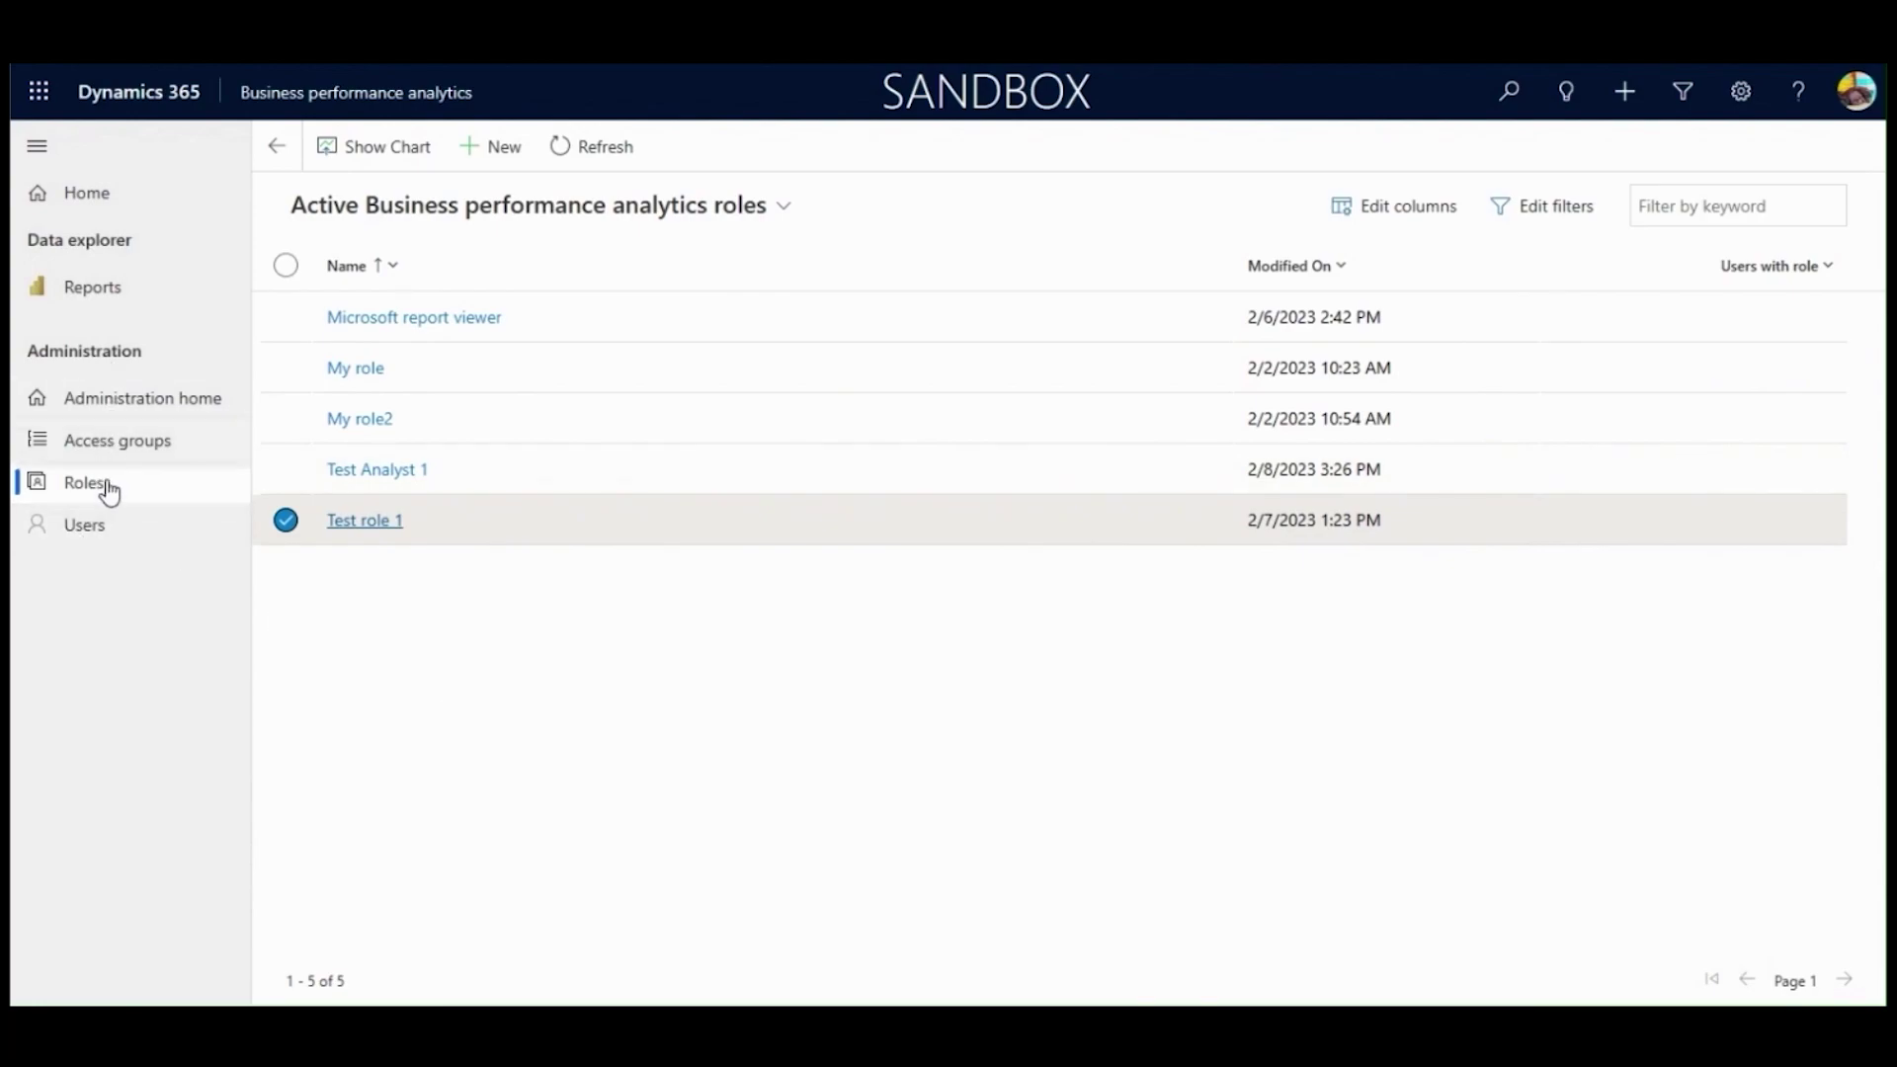
Start adding a user to Business performance analytics, search for aurora, select the user16 account, and continue to its configuration
{"action": "left_click", "coordinate": [109, 545]}
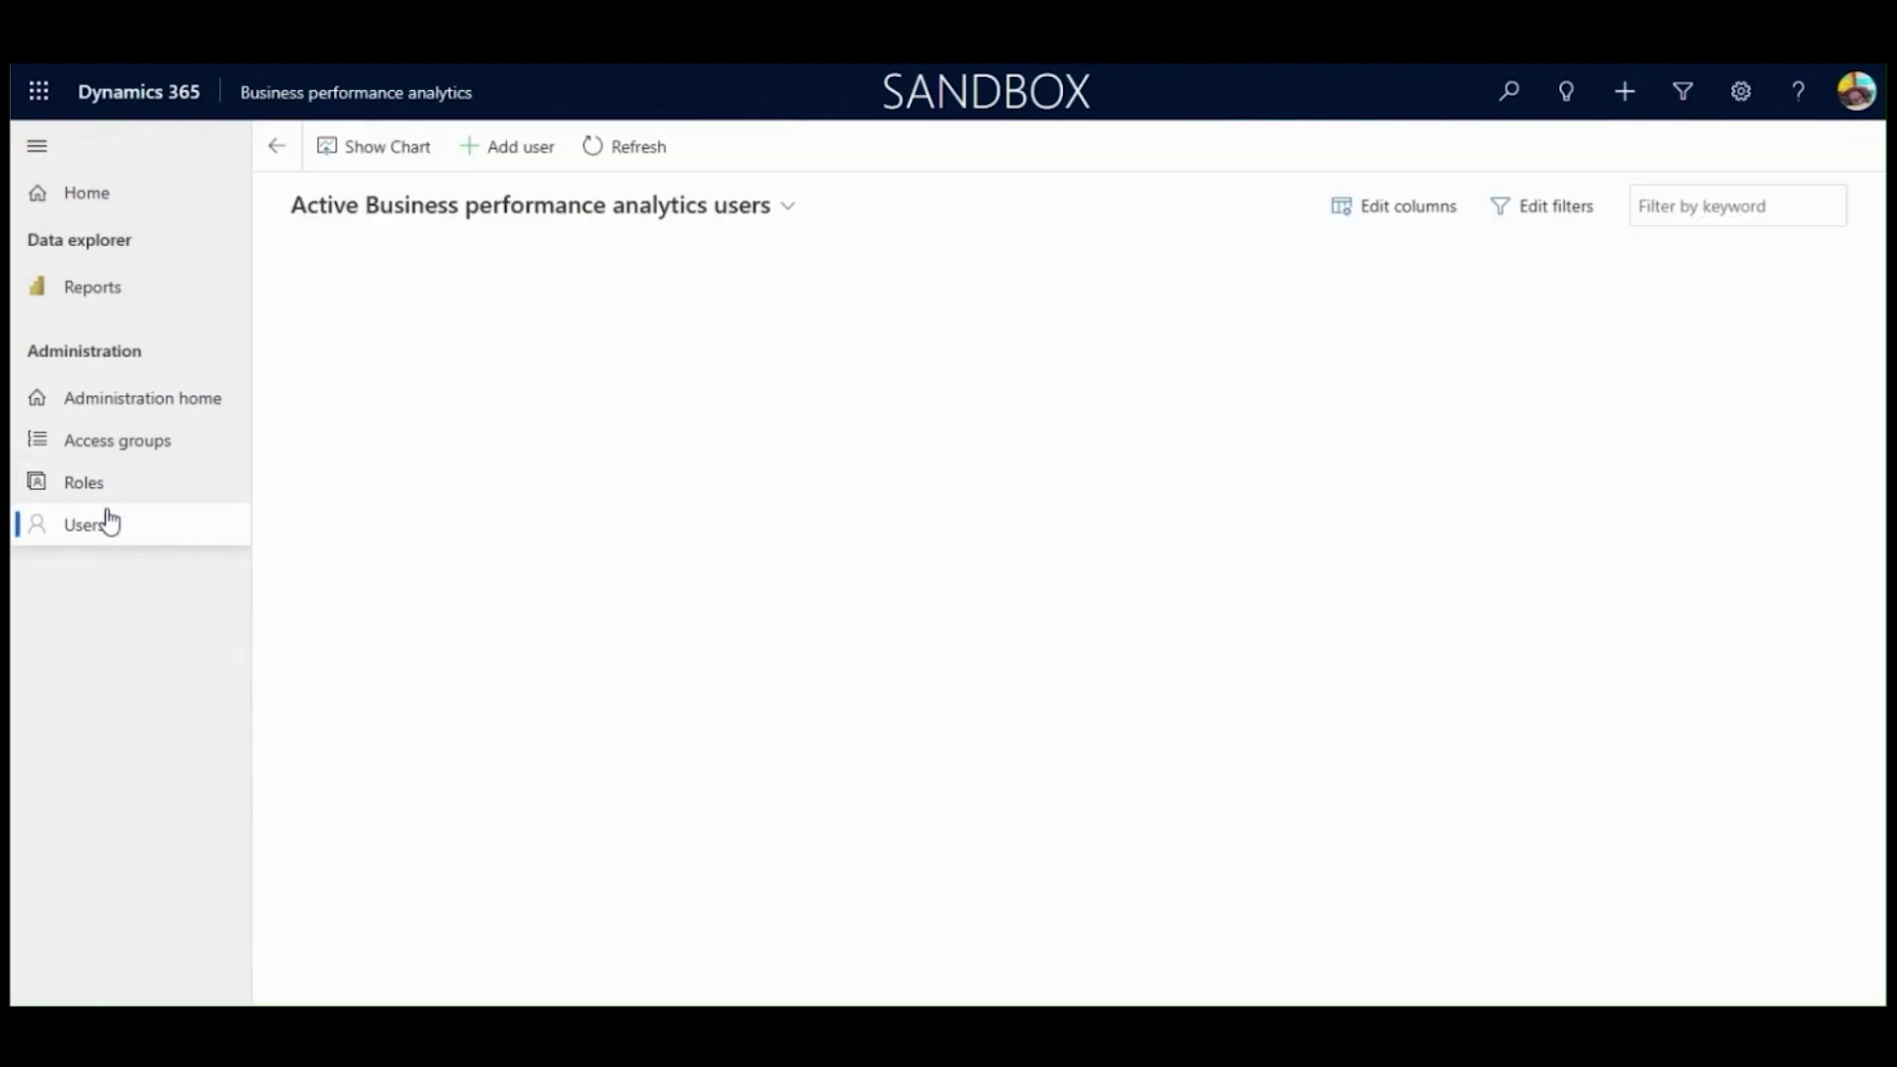
{"action": "left_click", "coordinate": [513, 146]}
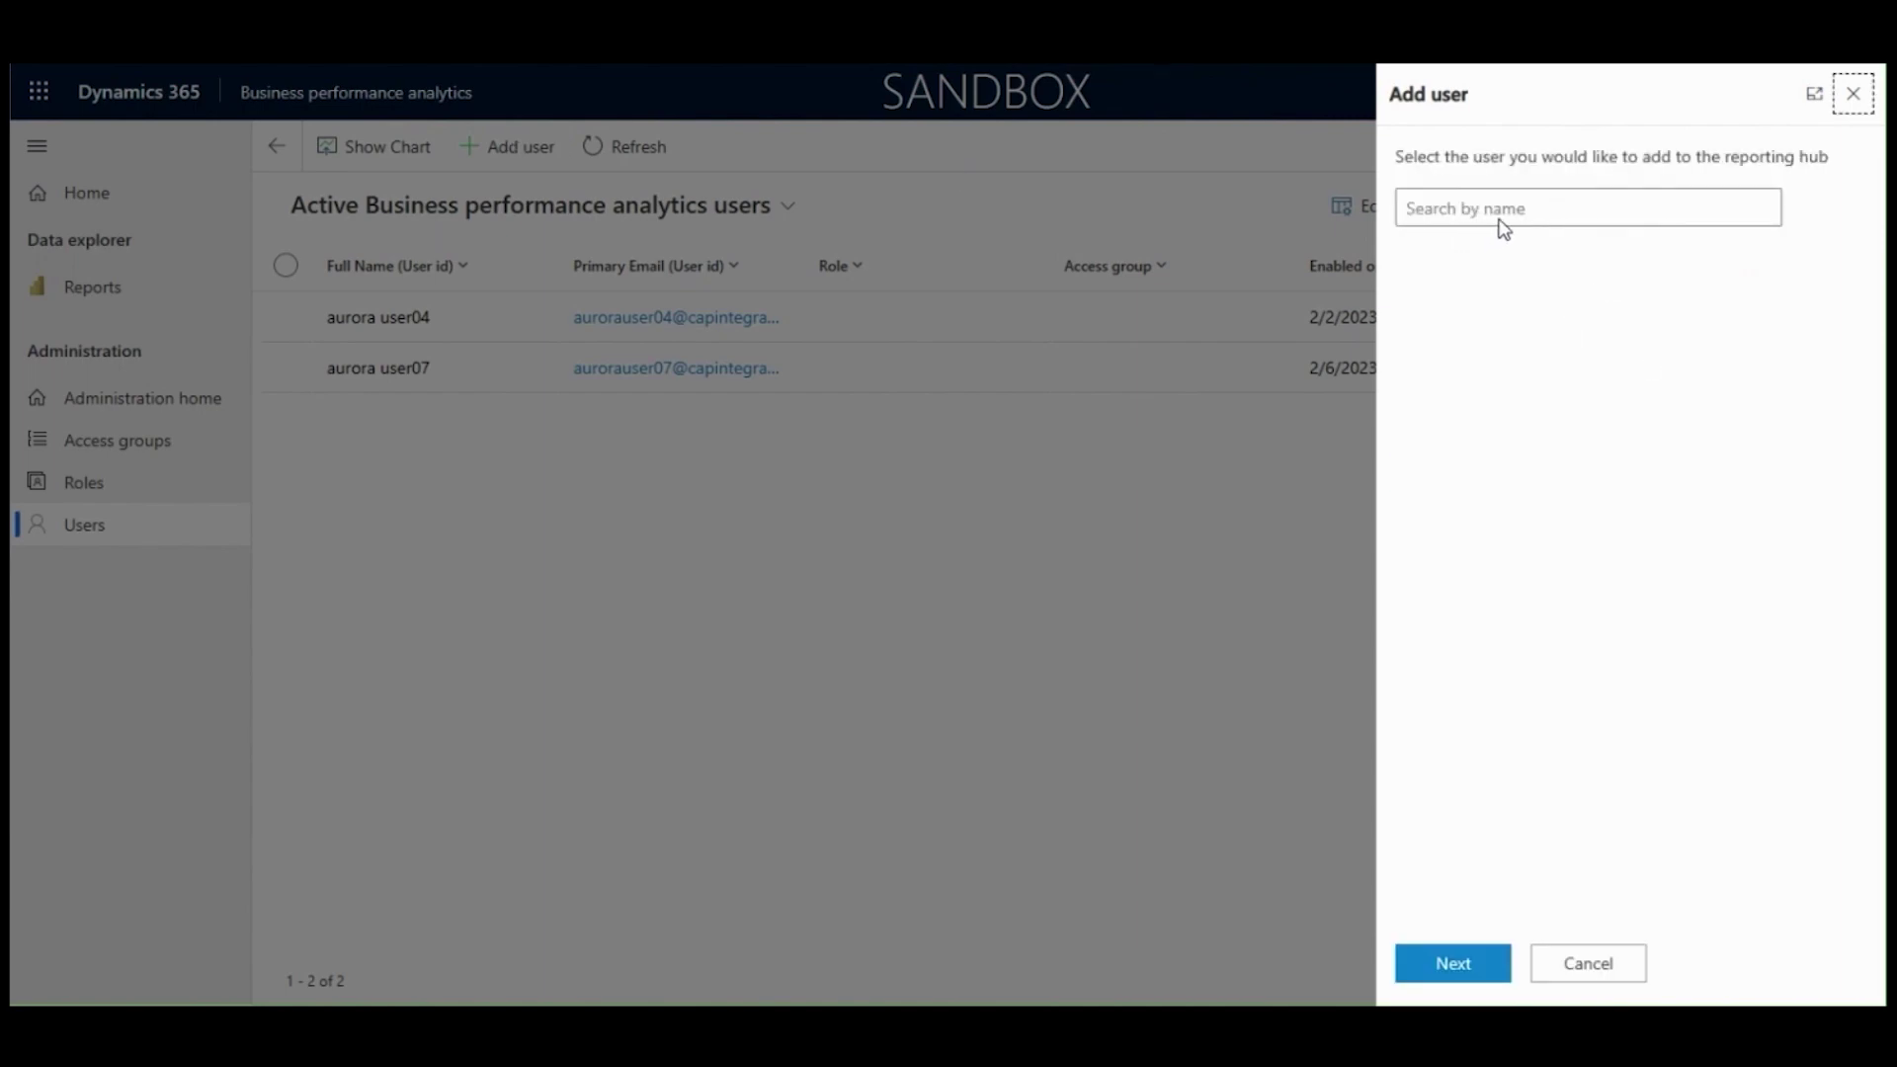
{"action": "left_click", "coordinate": [1512, 213]}
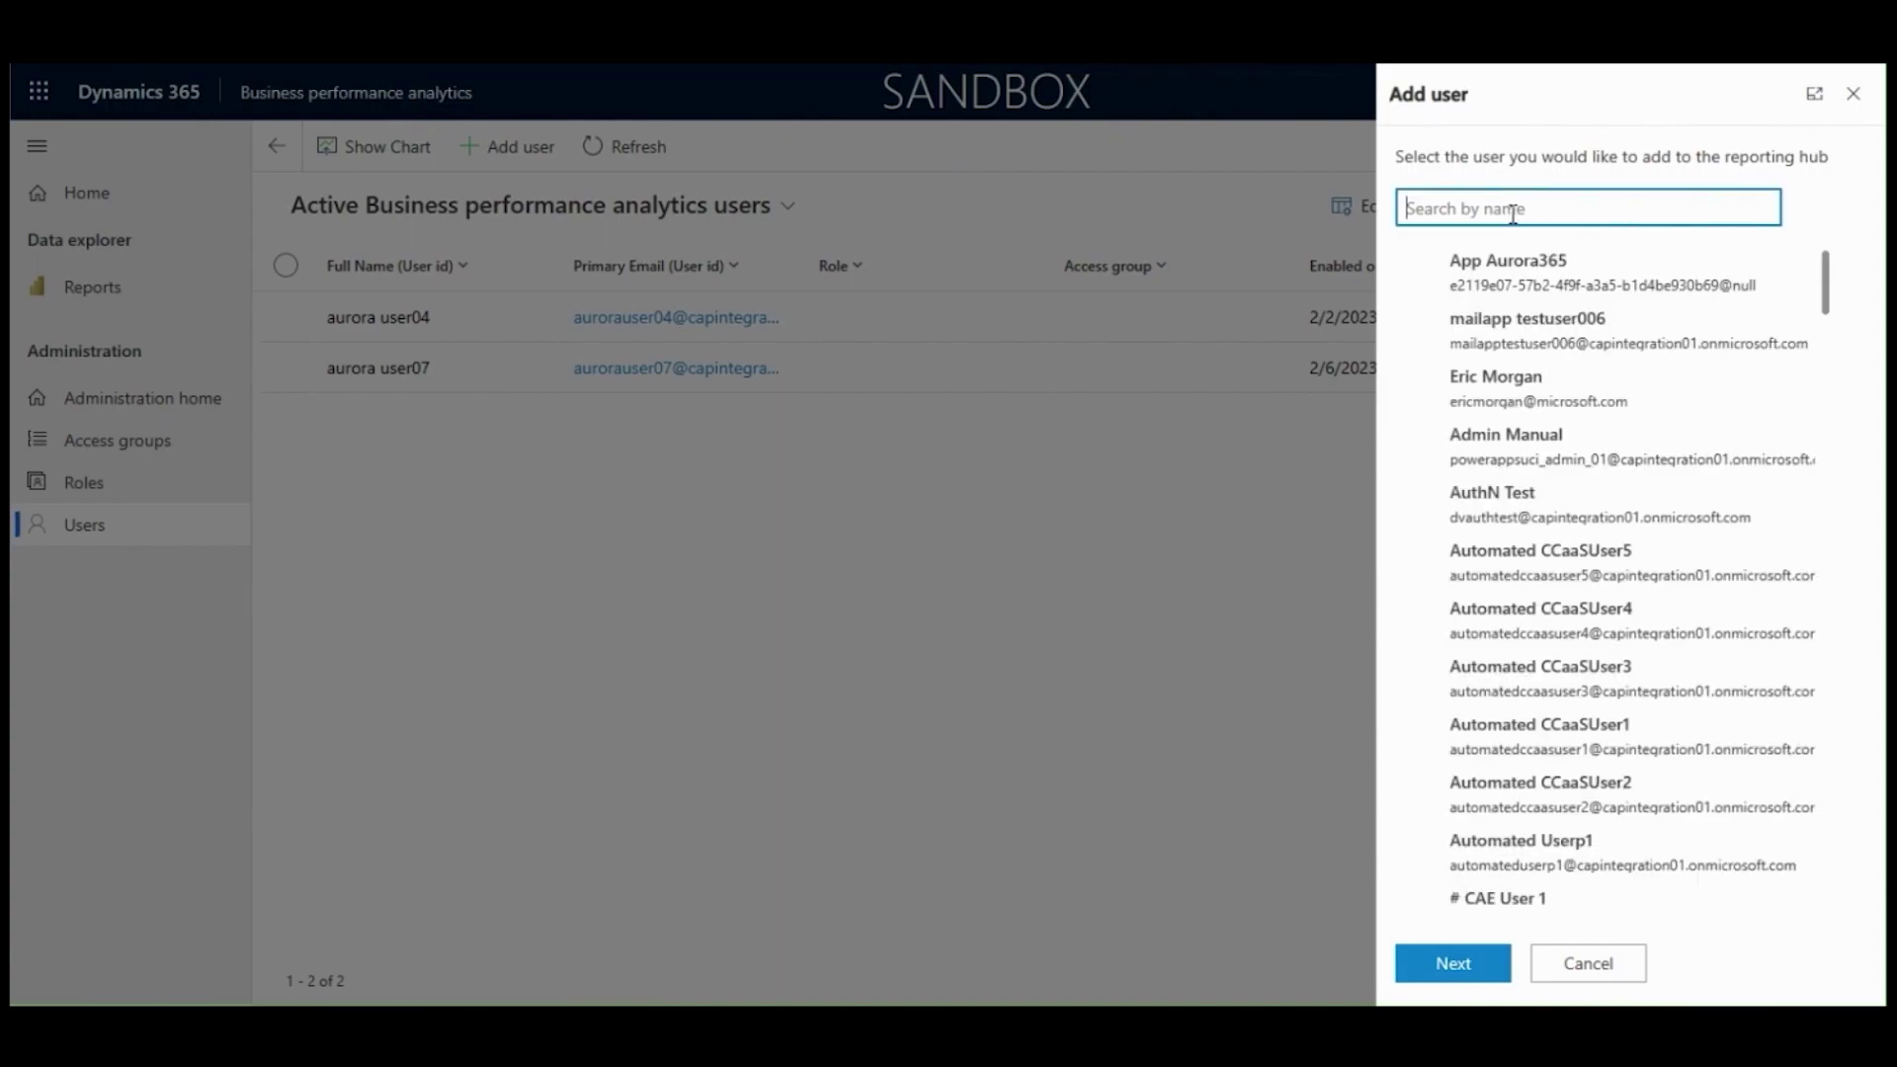
{"action": "type", "text": "aua"}
{"action": "key", "text": "BackSpace"}
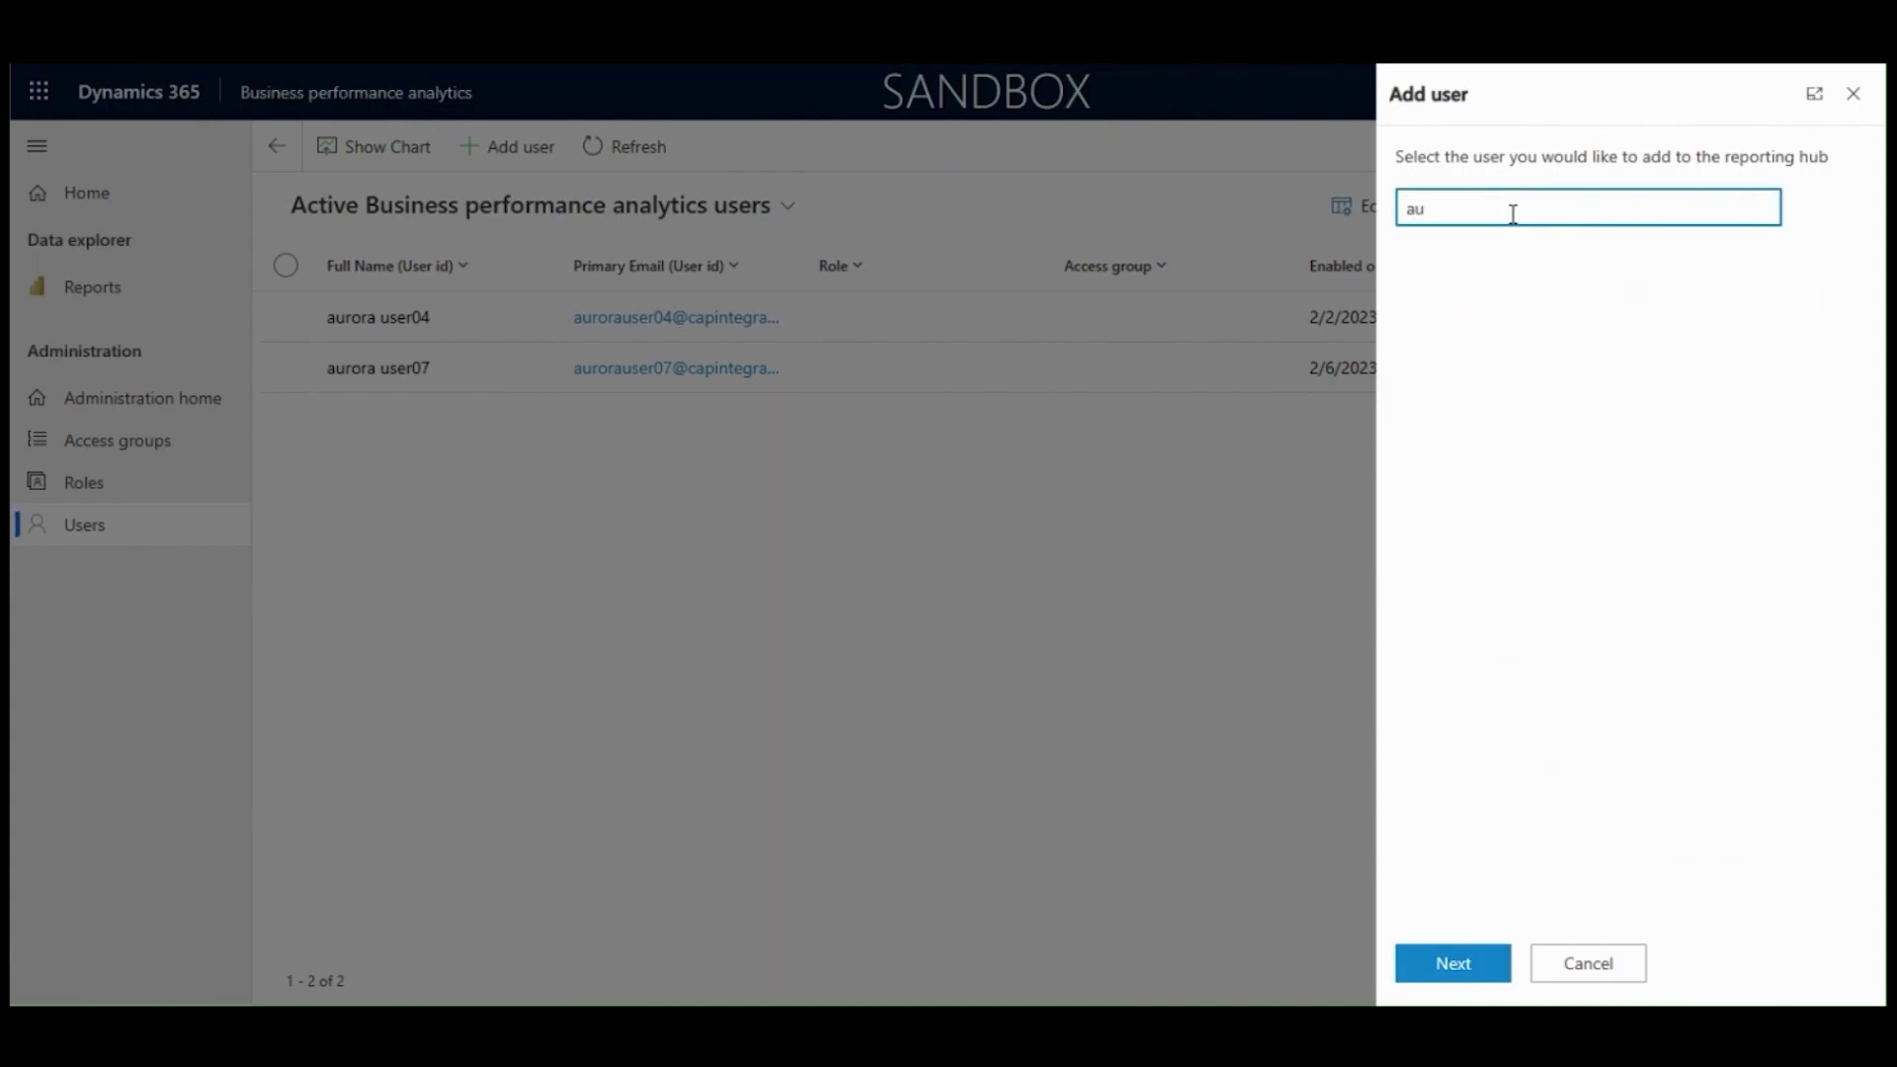
{"action": "type", "text": "rora"}
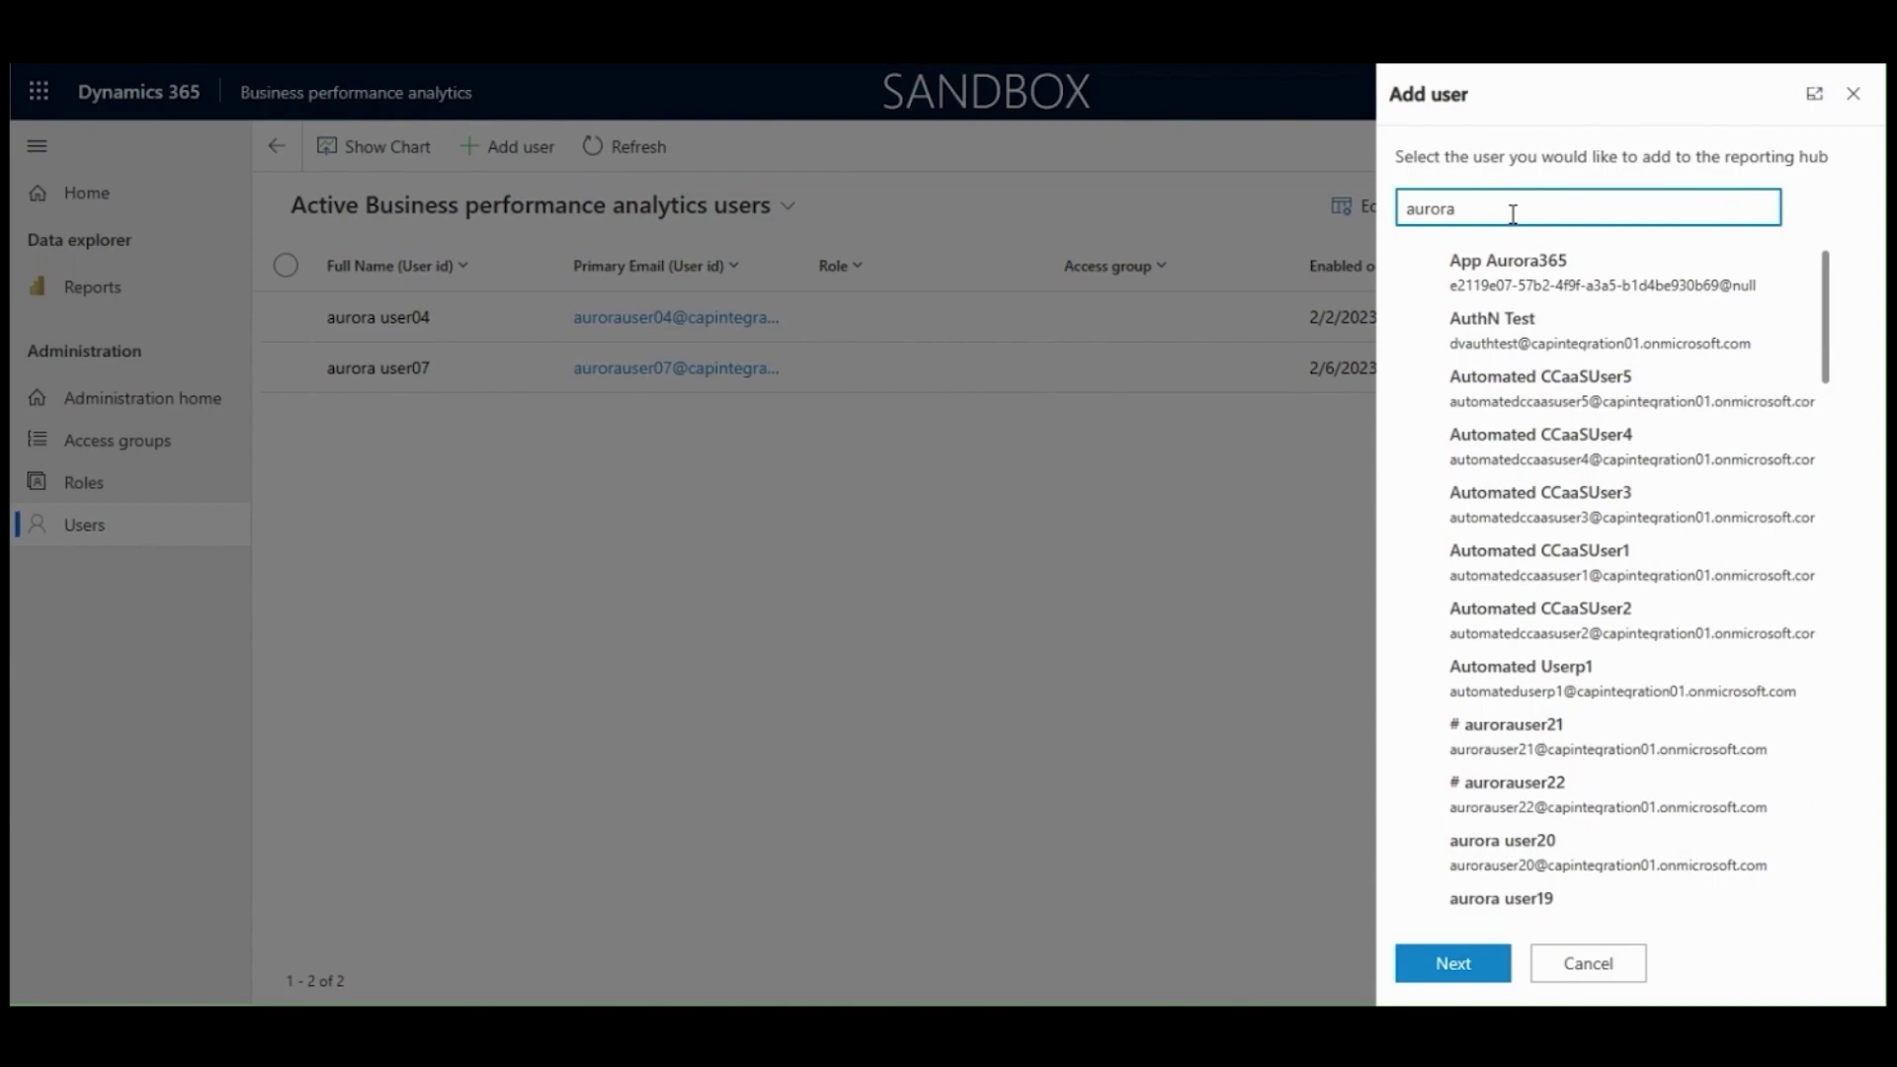
{"action": "left_click", "coordinate": [1512, 667]}
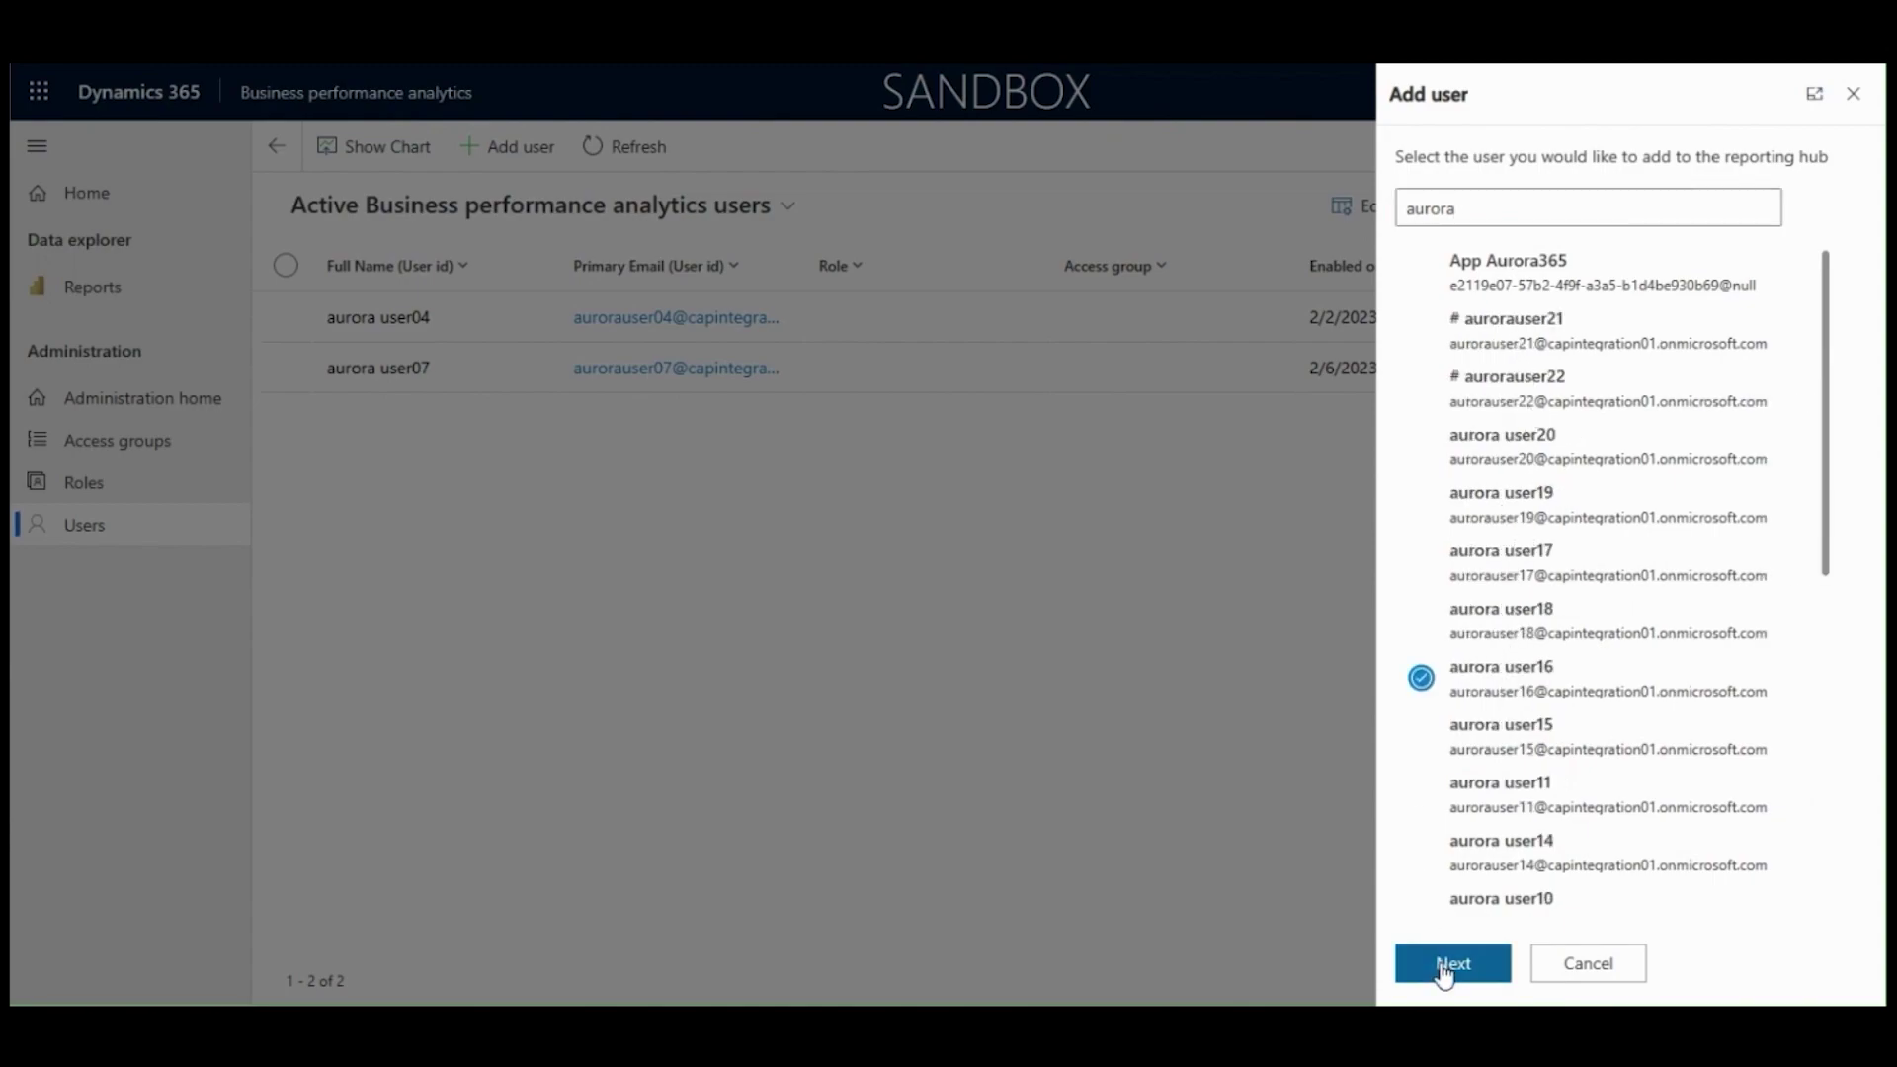
{"action": "left_click", "coordinate": [1446, 971]}
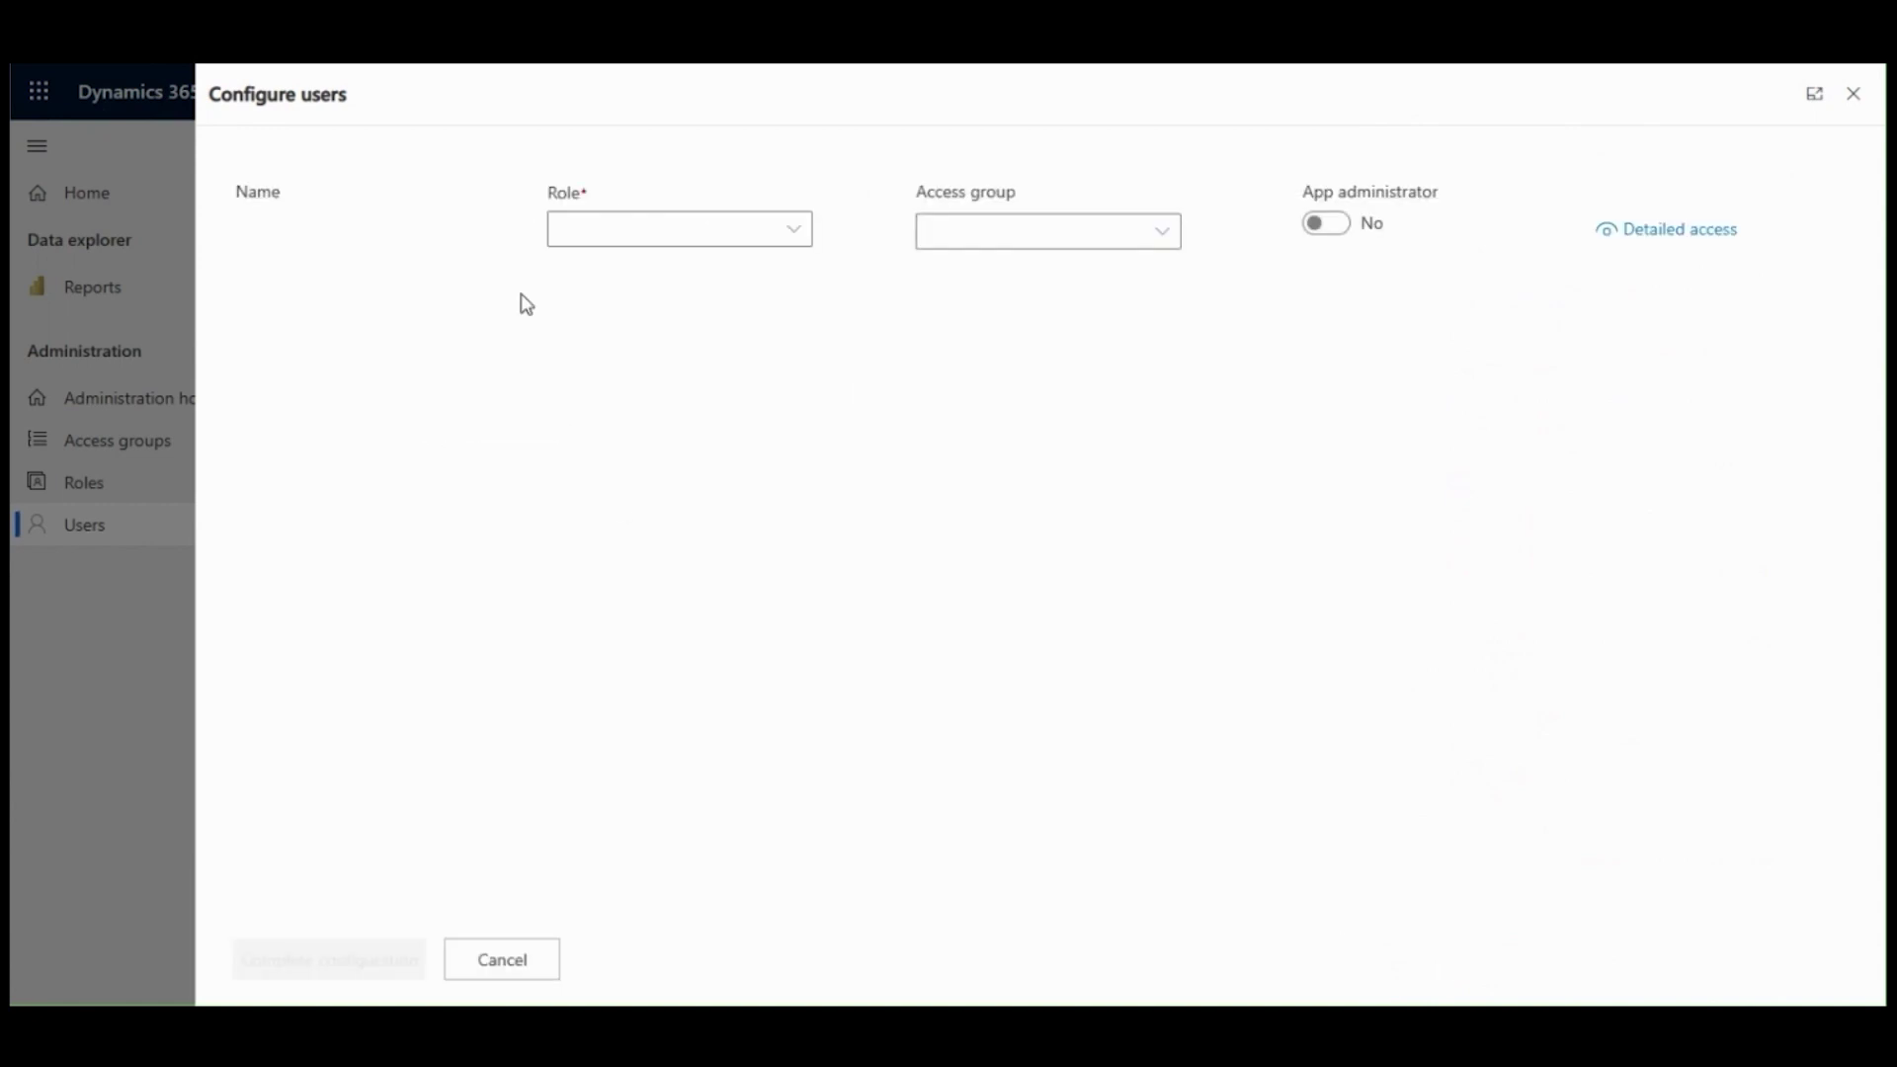
Assign the role Test Analyst 1 and the access group TestGroup1 to the selected user
{"action": "left_click", "coordinate": [793, 237]}
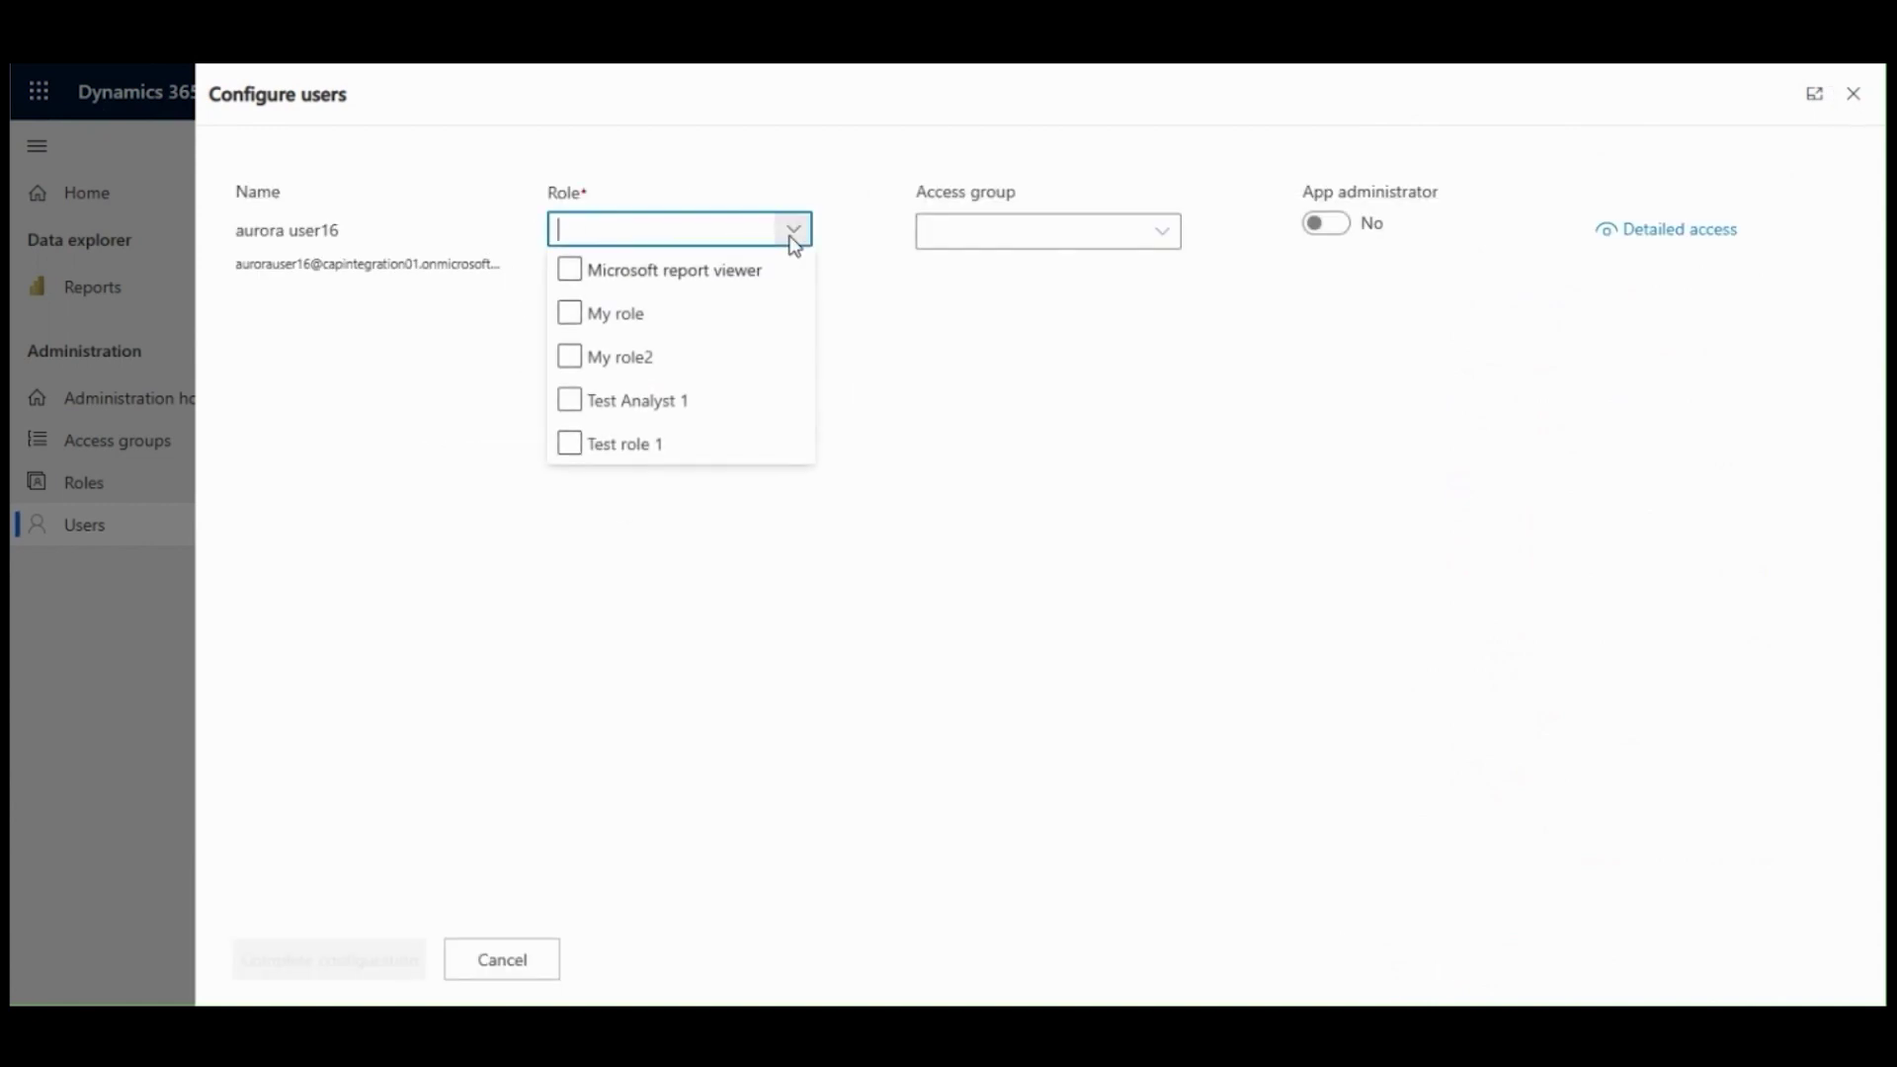
{"action": "left_click", "coordinate": [583, 400]}
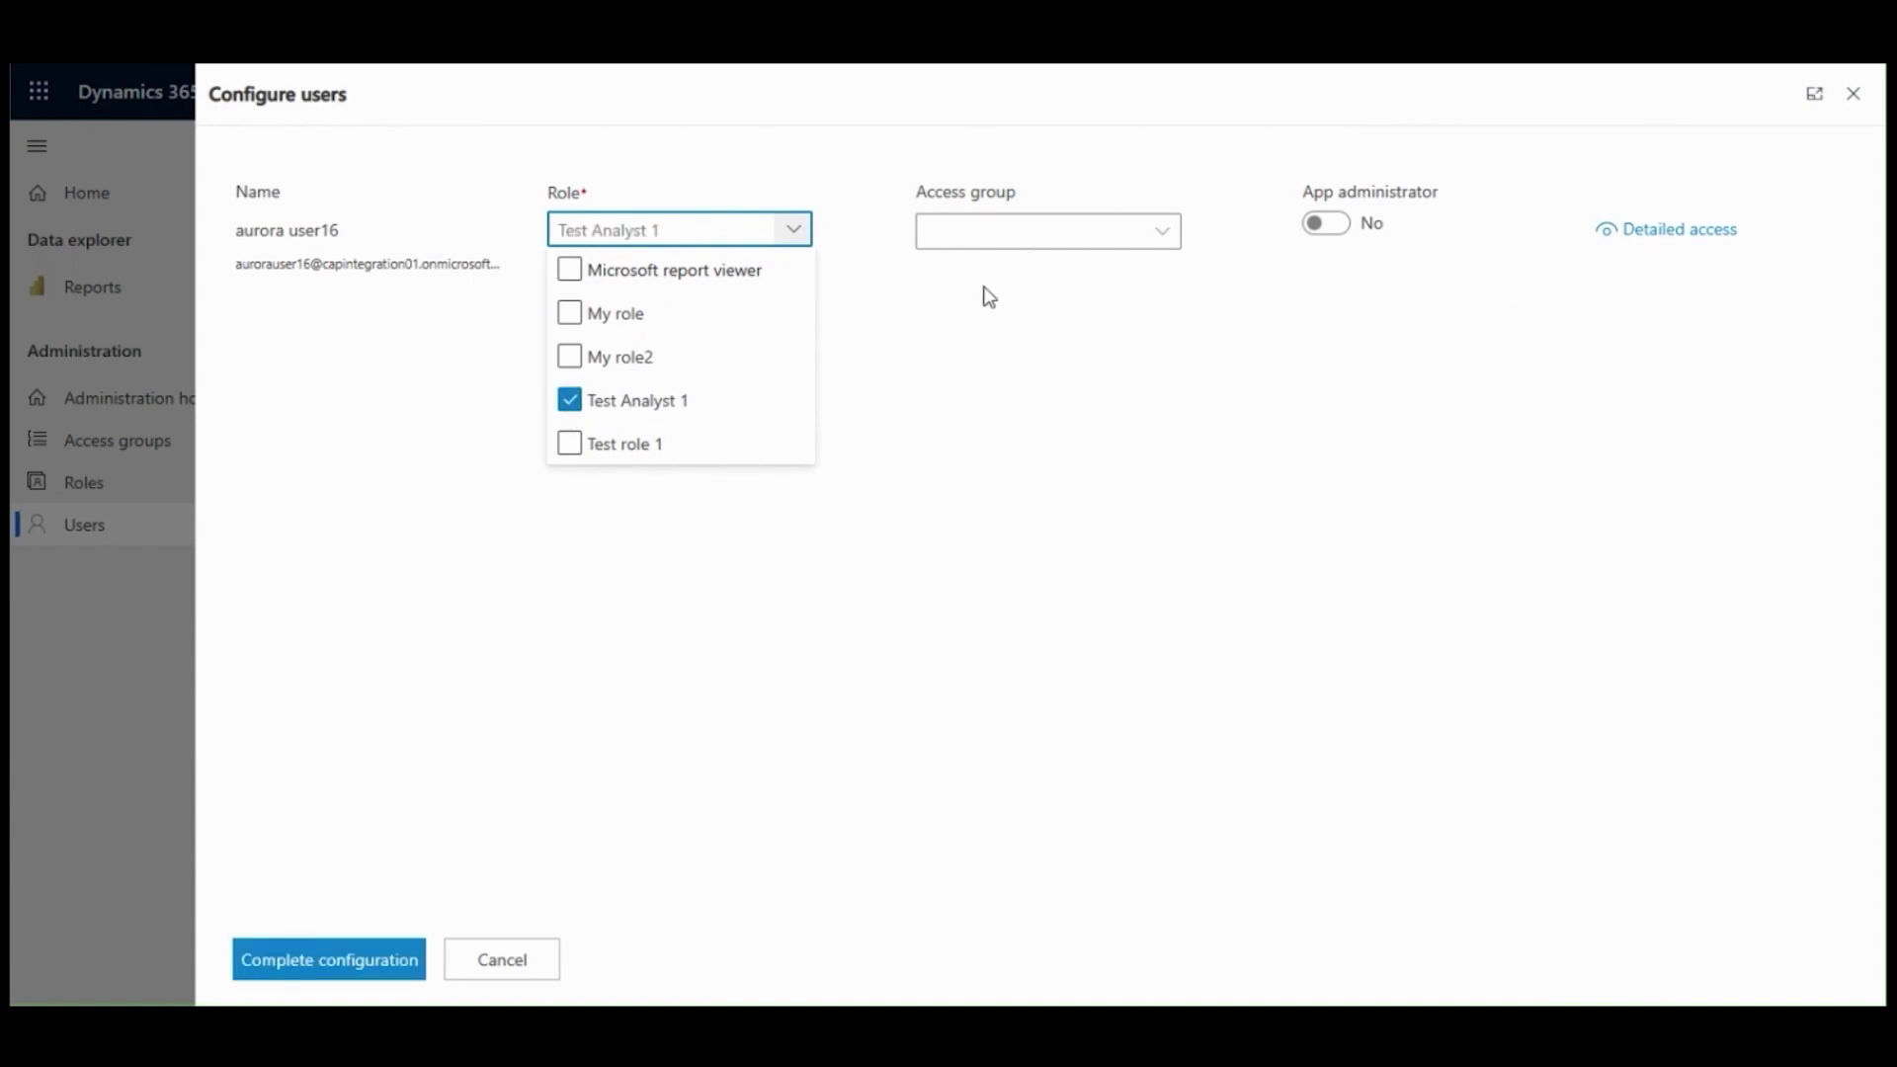
{"action": "left_click", "coordinate": [880, 322]}
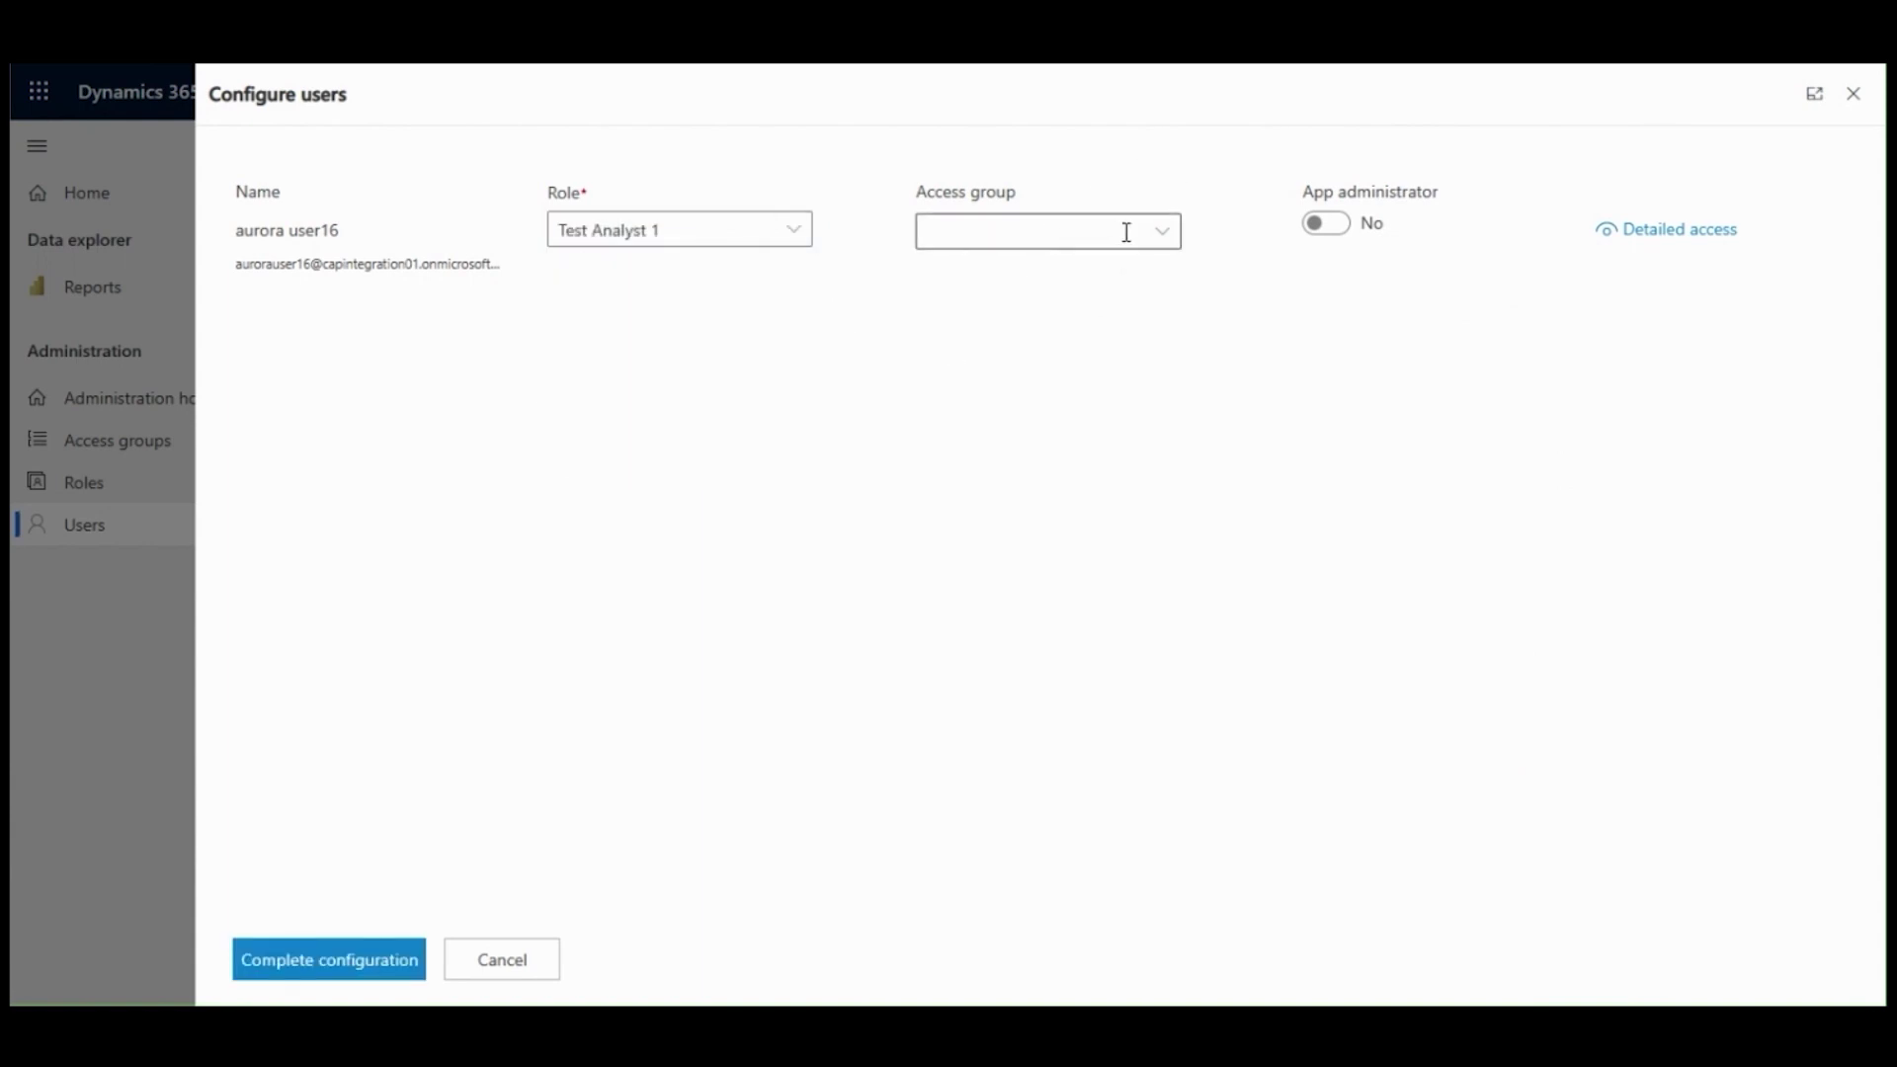
{"action": "left_click", "coordinate": [1165, 234]}
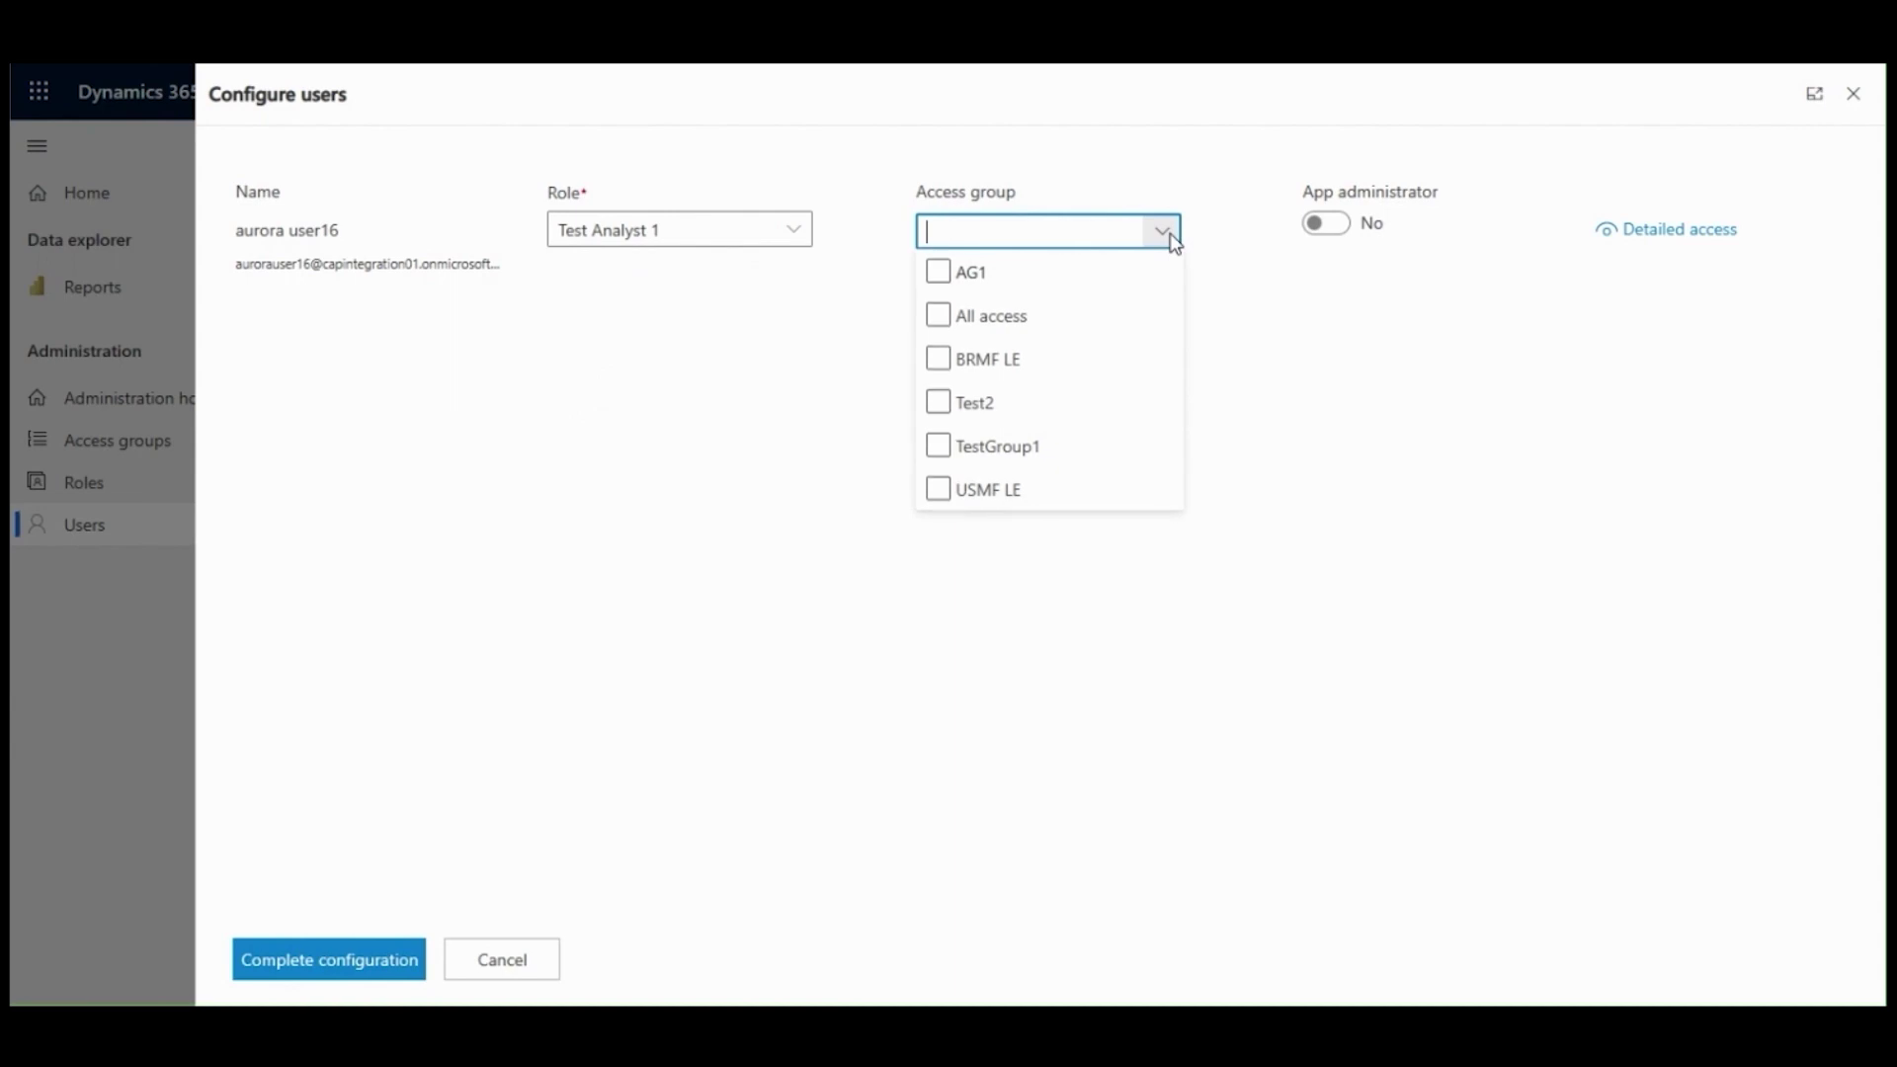
{"action": "left_click", "coordinate": [937, 449]}
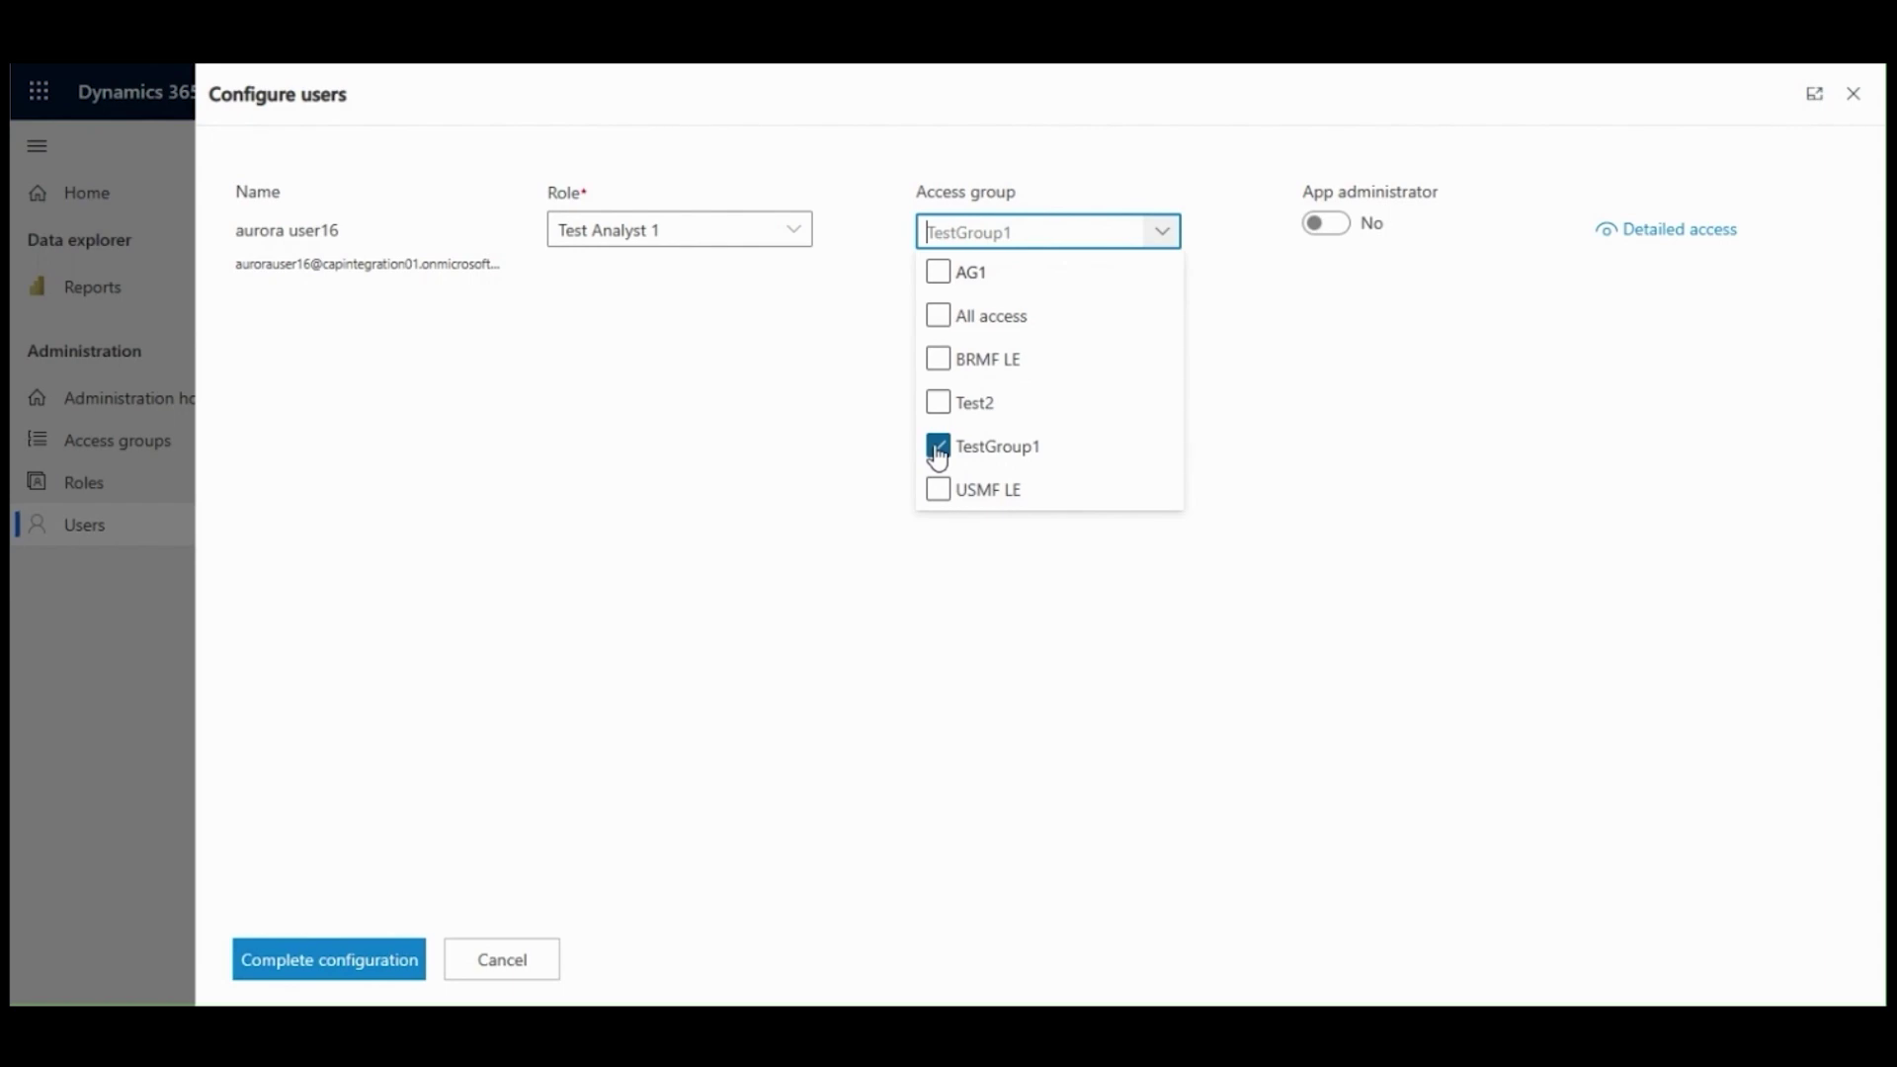
{"action": "left_click", "coordinate": [1211, 339]}
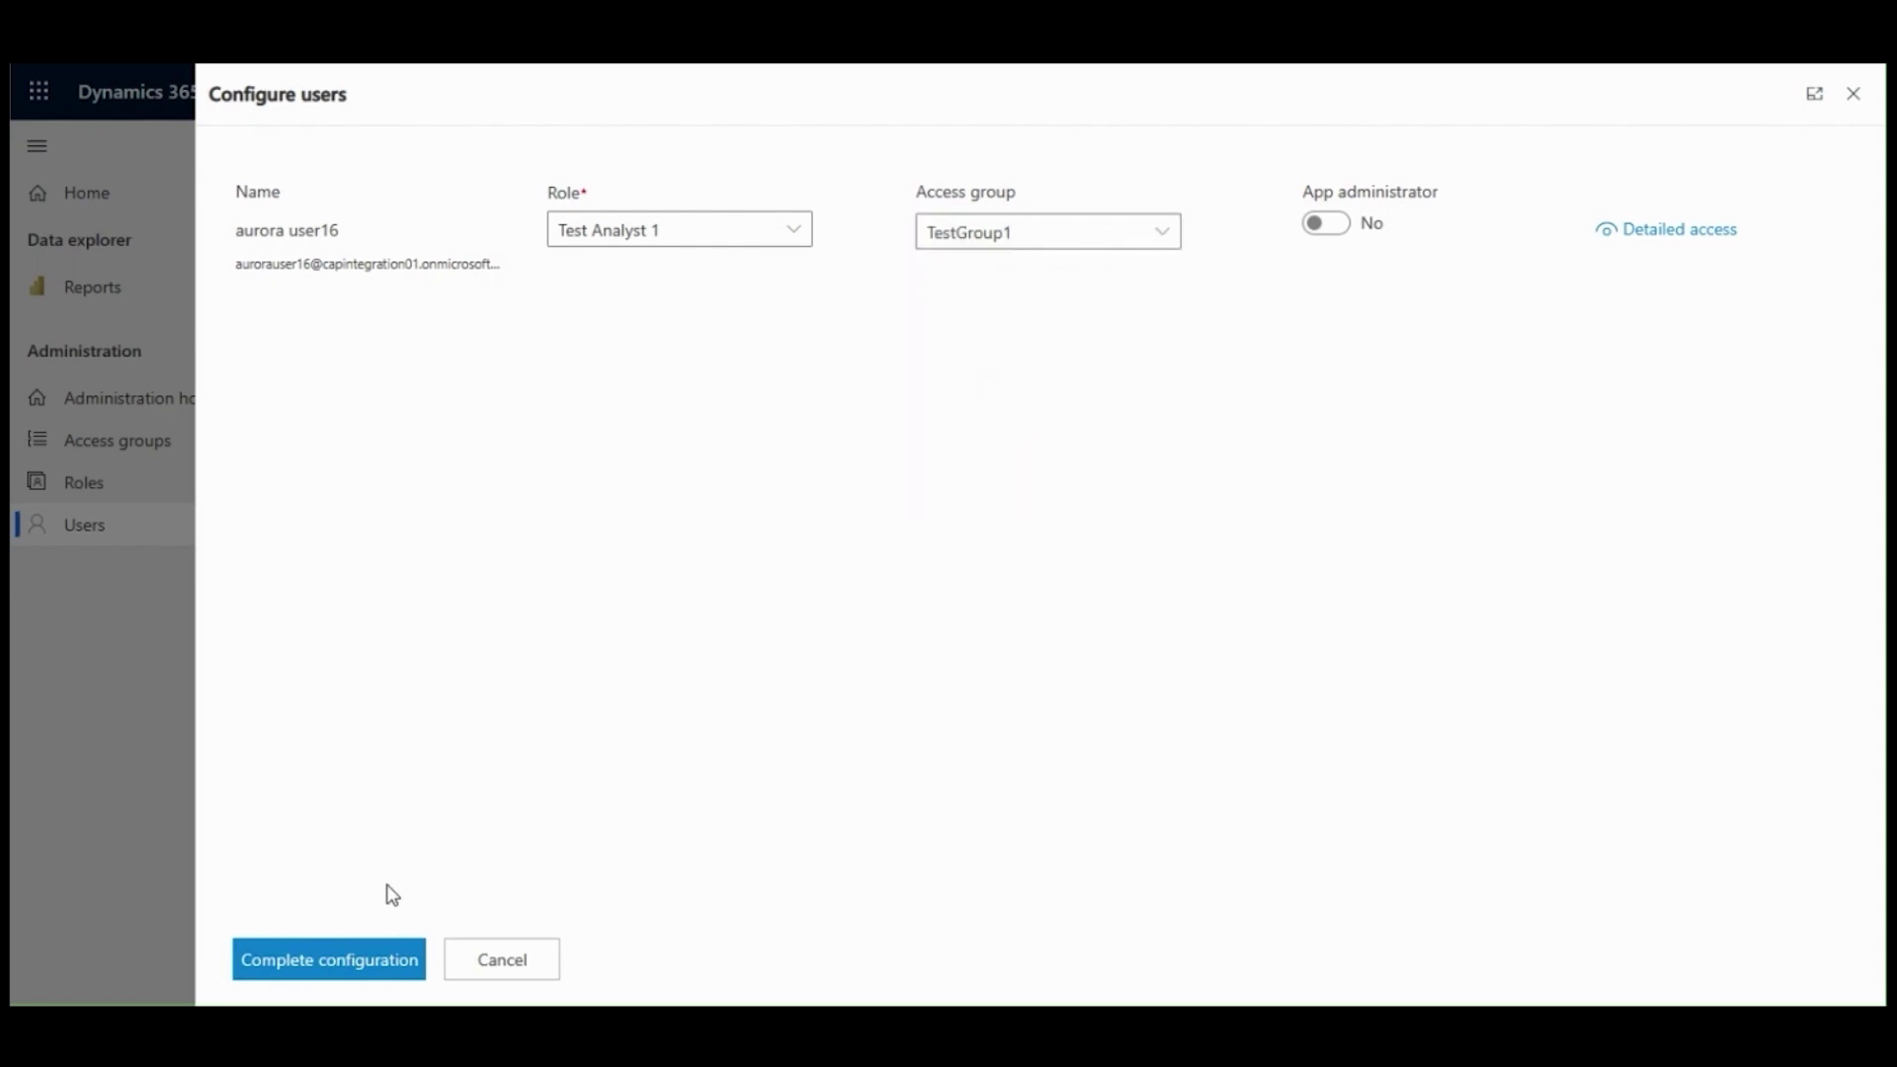
Complete the user configuration and return to Administration home
{"action": "left_click", "coordinate": [377, 971]}
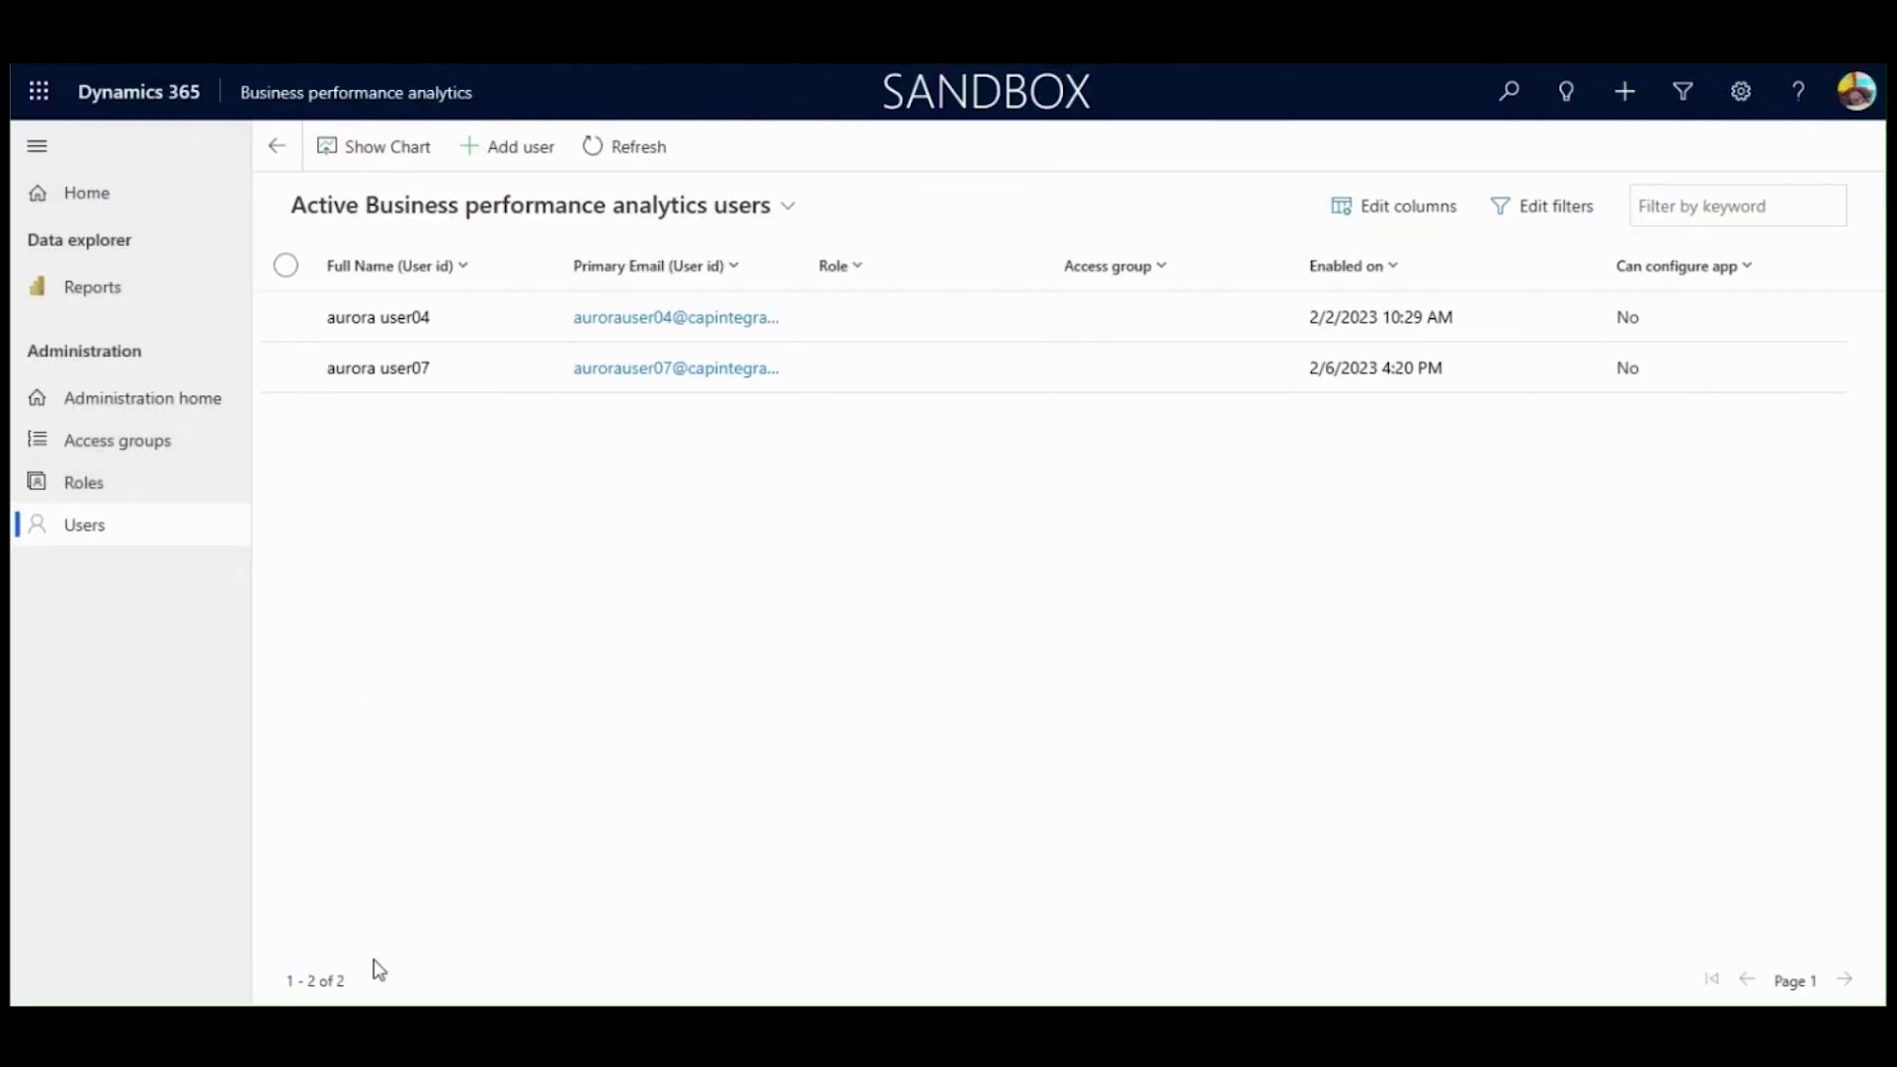
{"action": "left_click", "coordinate": [660, 170]}
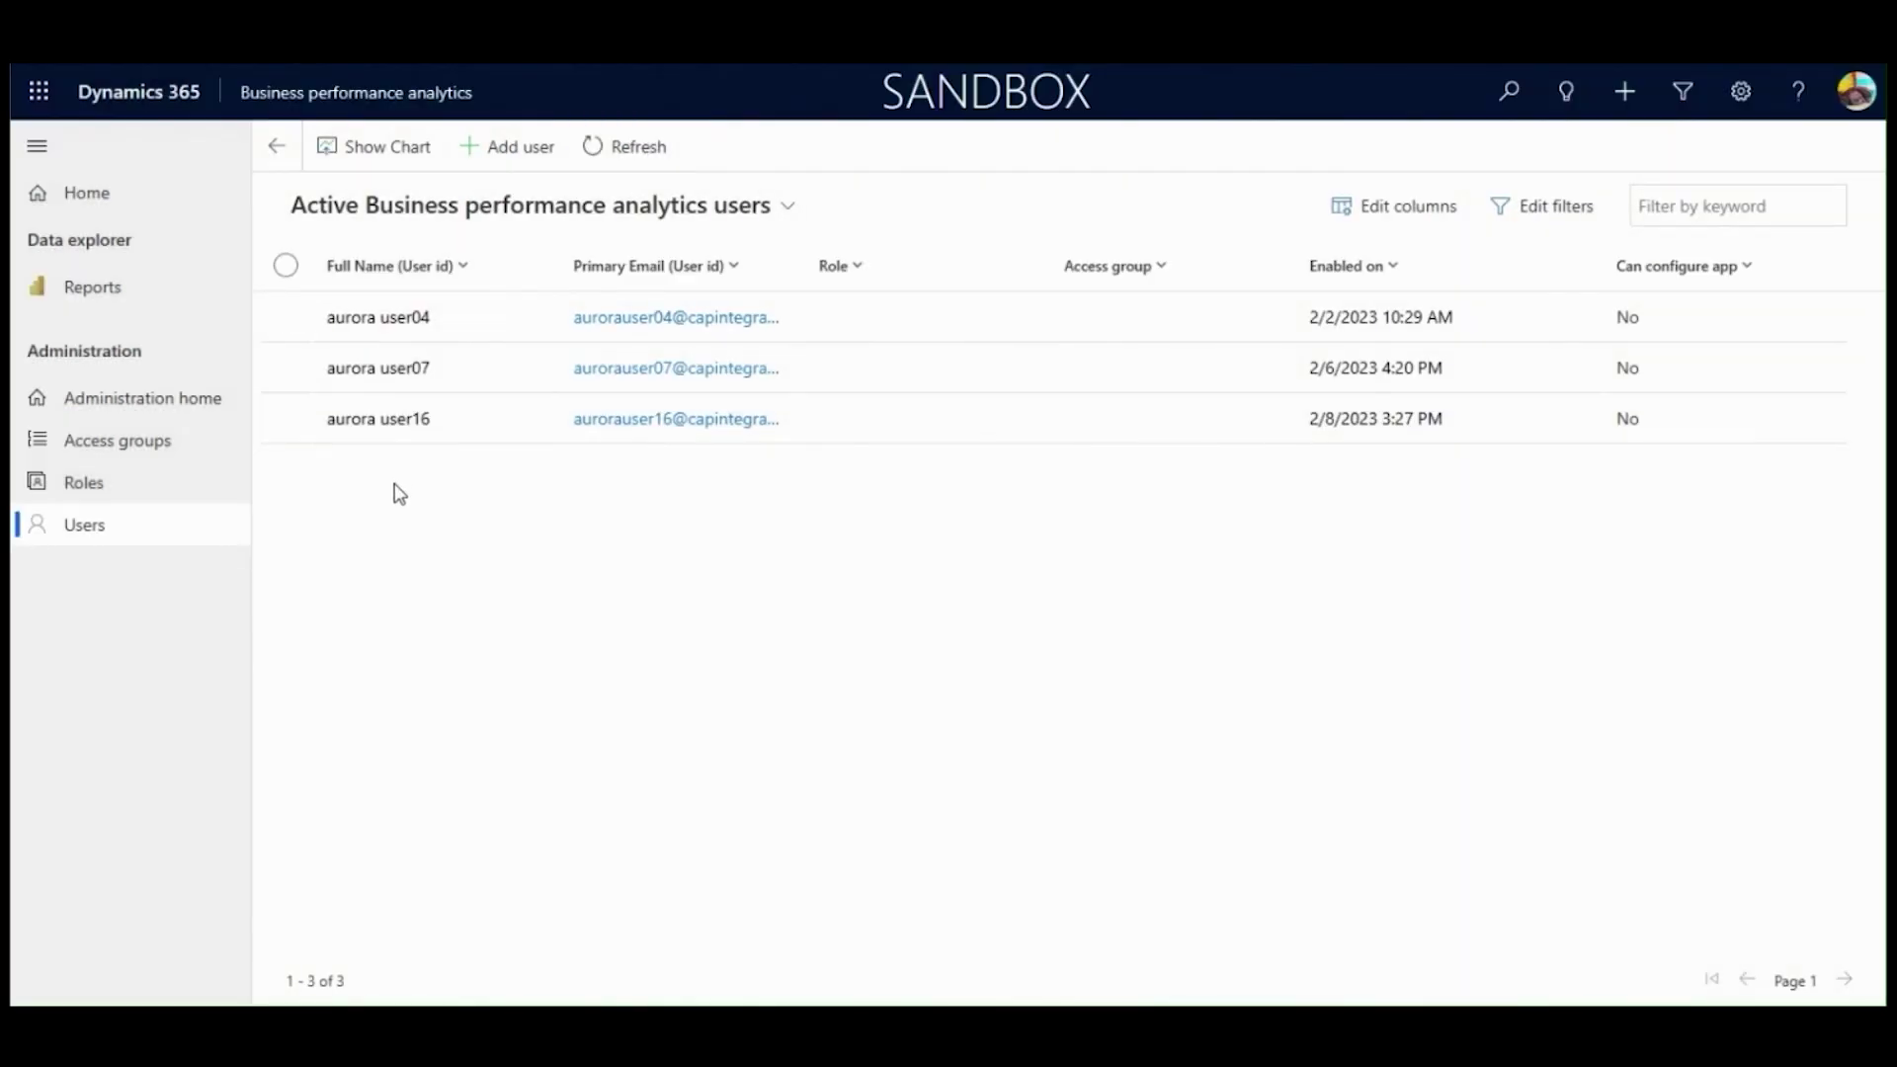
{"action": "left_click", "coordinate": [151, 411]}
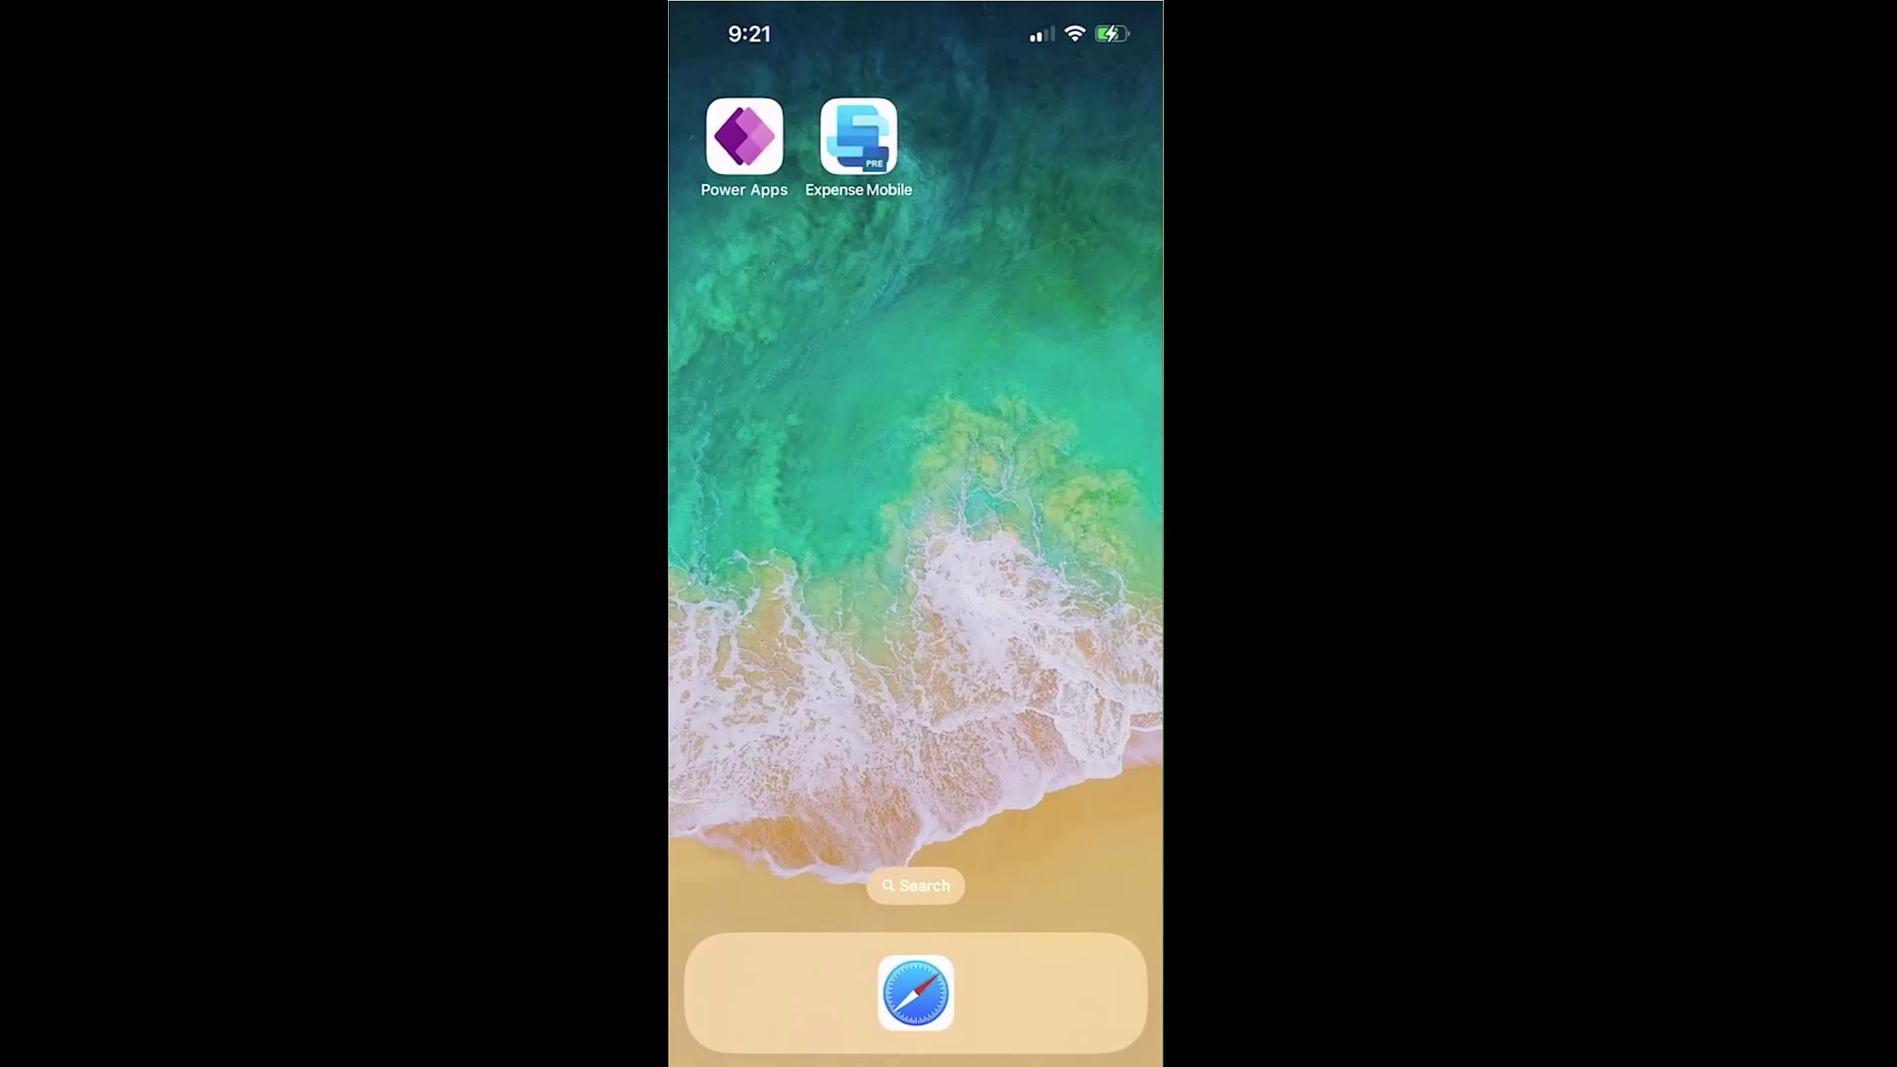
Switch to Power Apps on the phone and open Expense Mobile from the favorites
{"action": "left_click", "coordinate": [744, 136]}
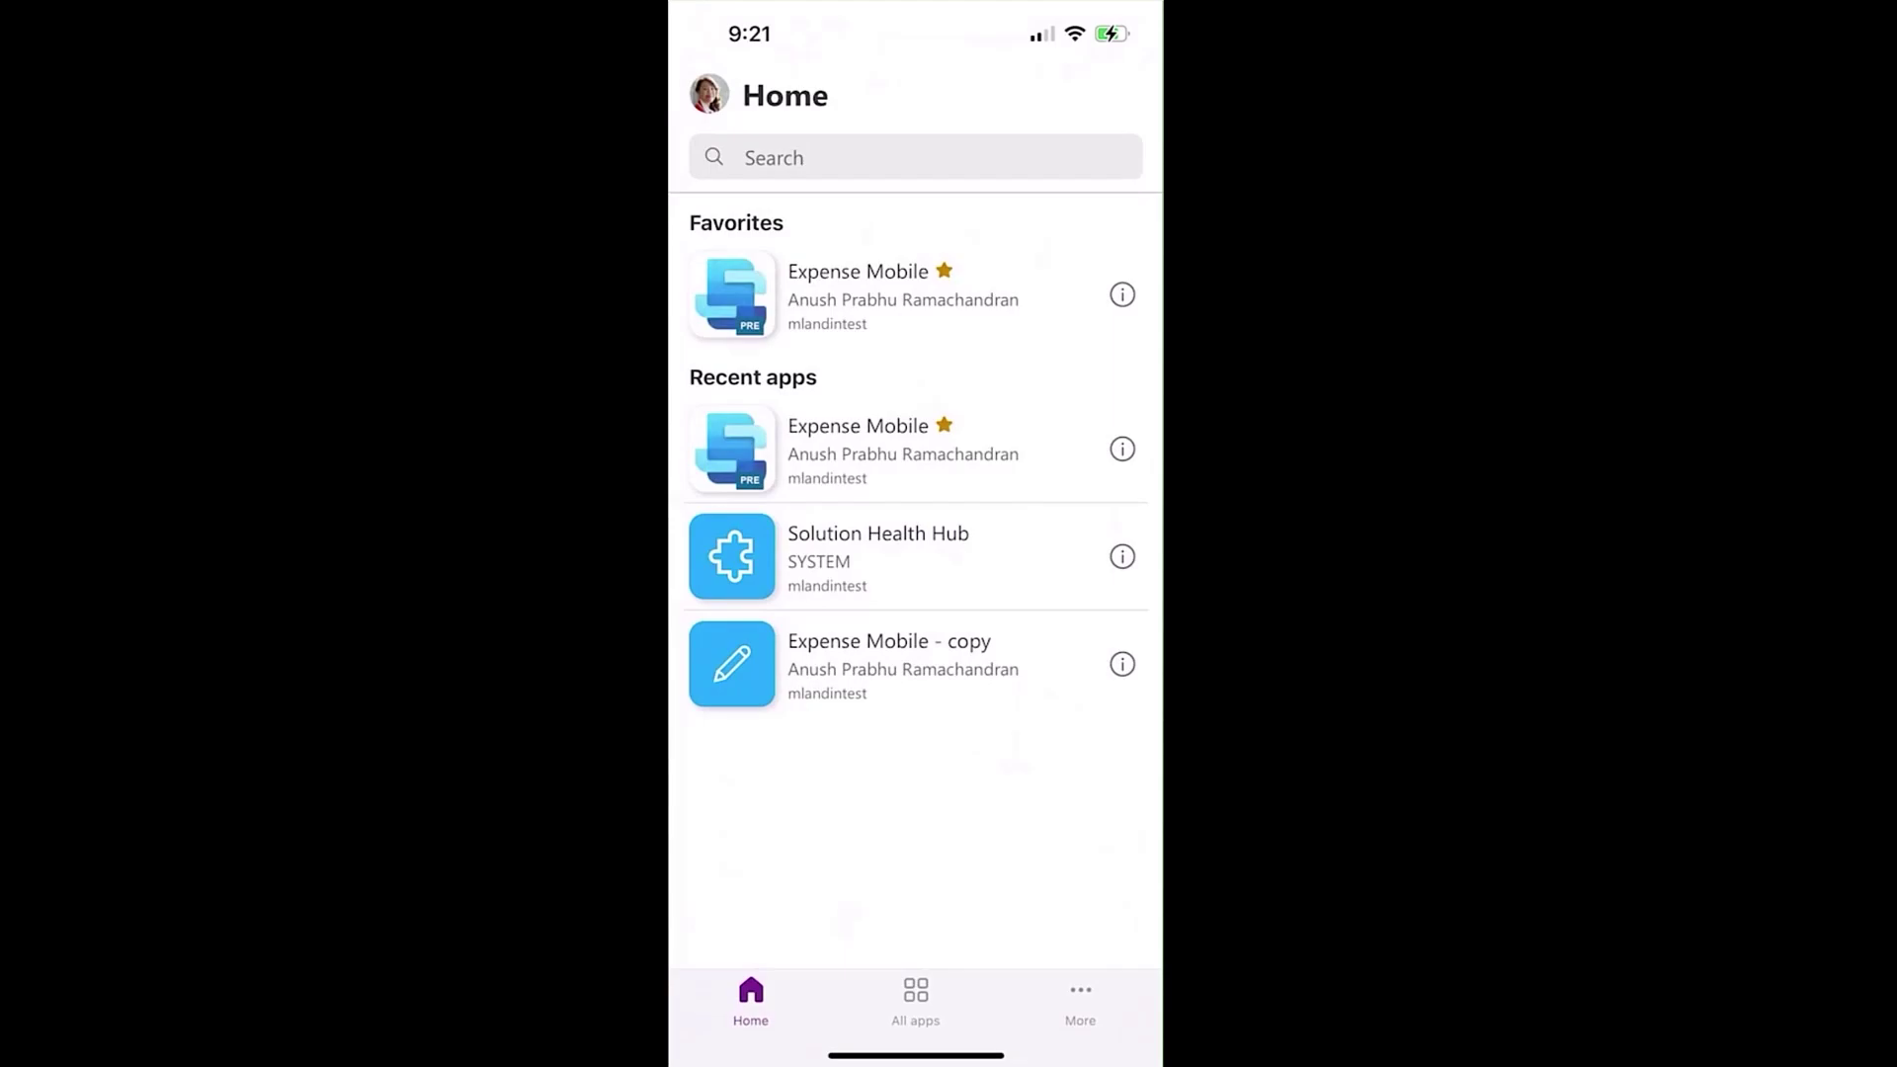
{"action": "left_click_drag", "start_coordinate": [791, 295], "coordinate": [932, 295]}
{"action": "left_click", "coordinate": [889, 294]}
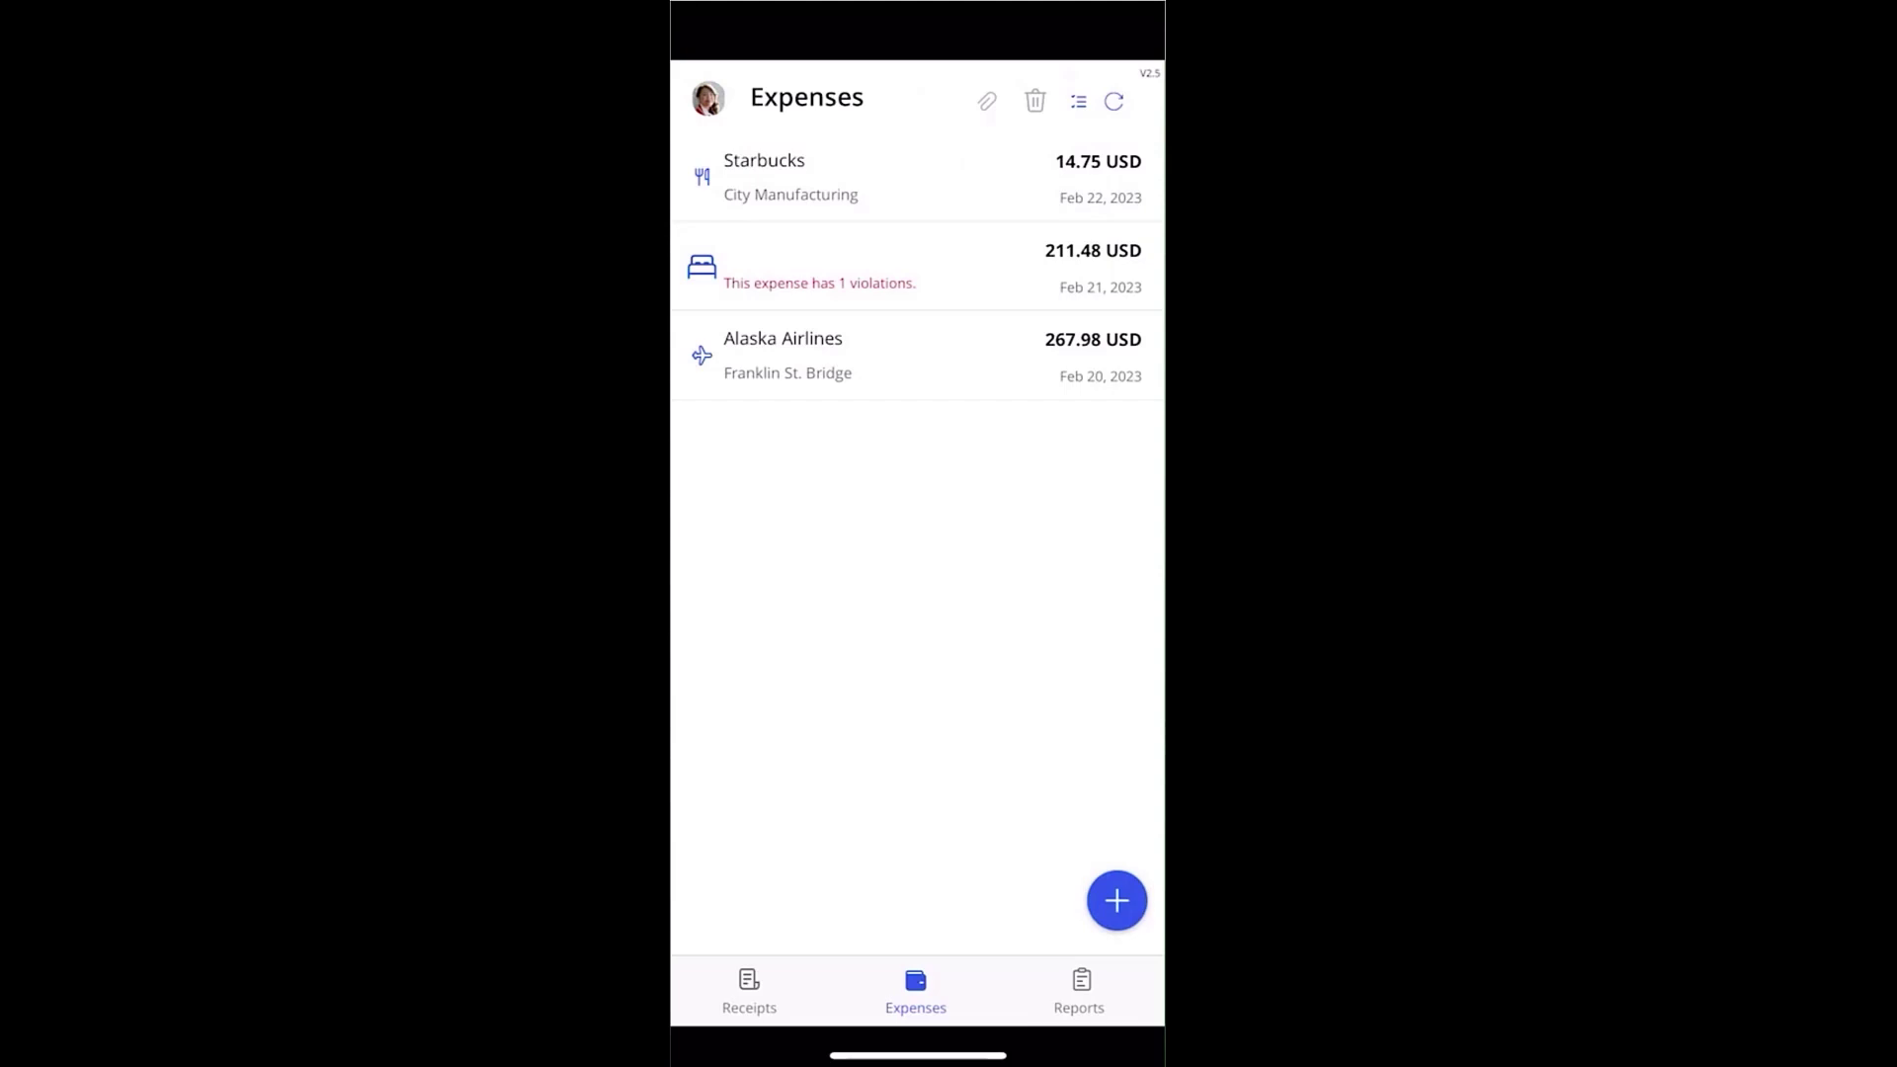
Review the receipts and the draft and in-review expense reports, and return to the expenses list
{"action": "left_click", "coordinate": [749, 990]}
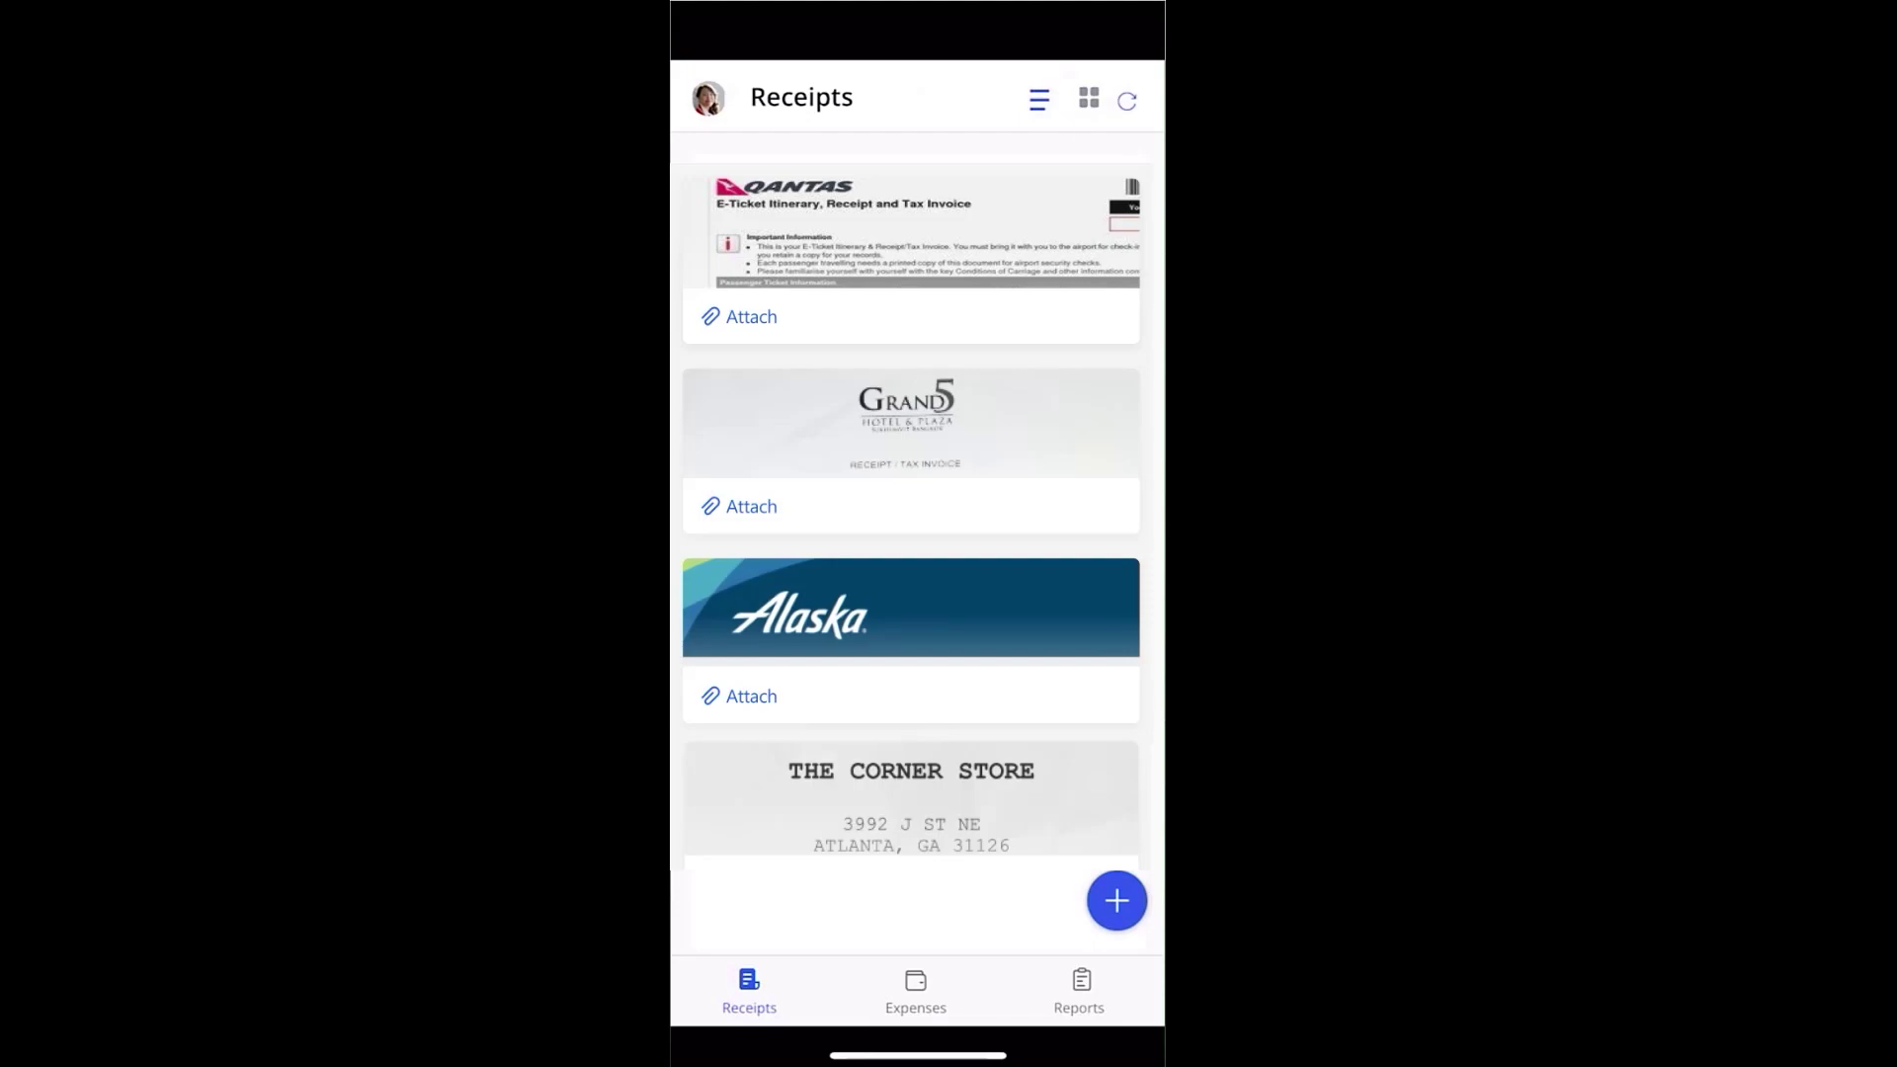
{"action": "left_click", "coordinate": [1081, 989]}
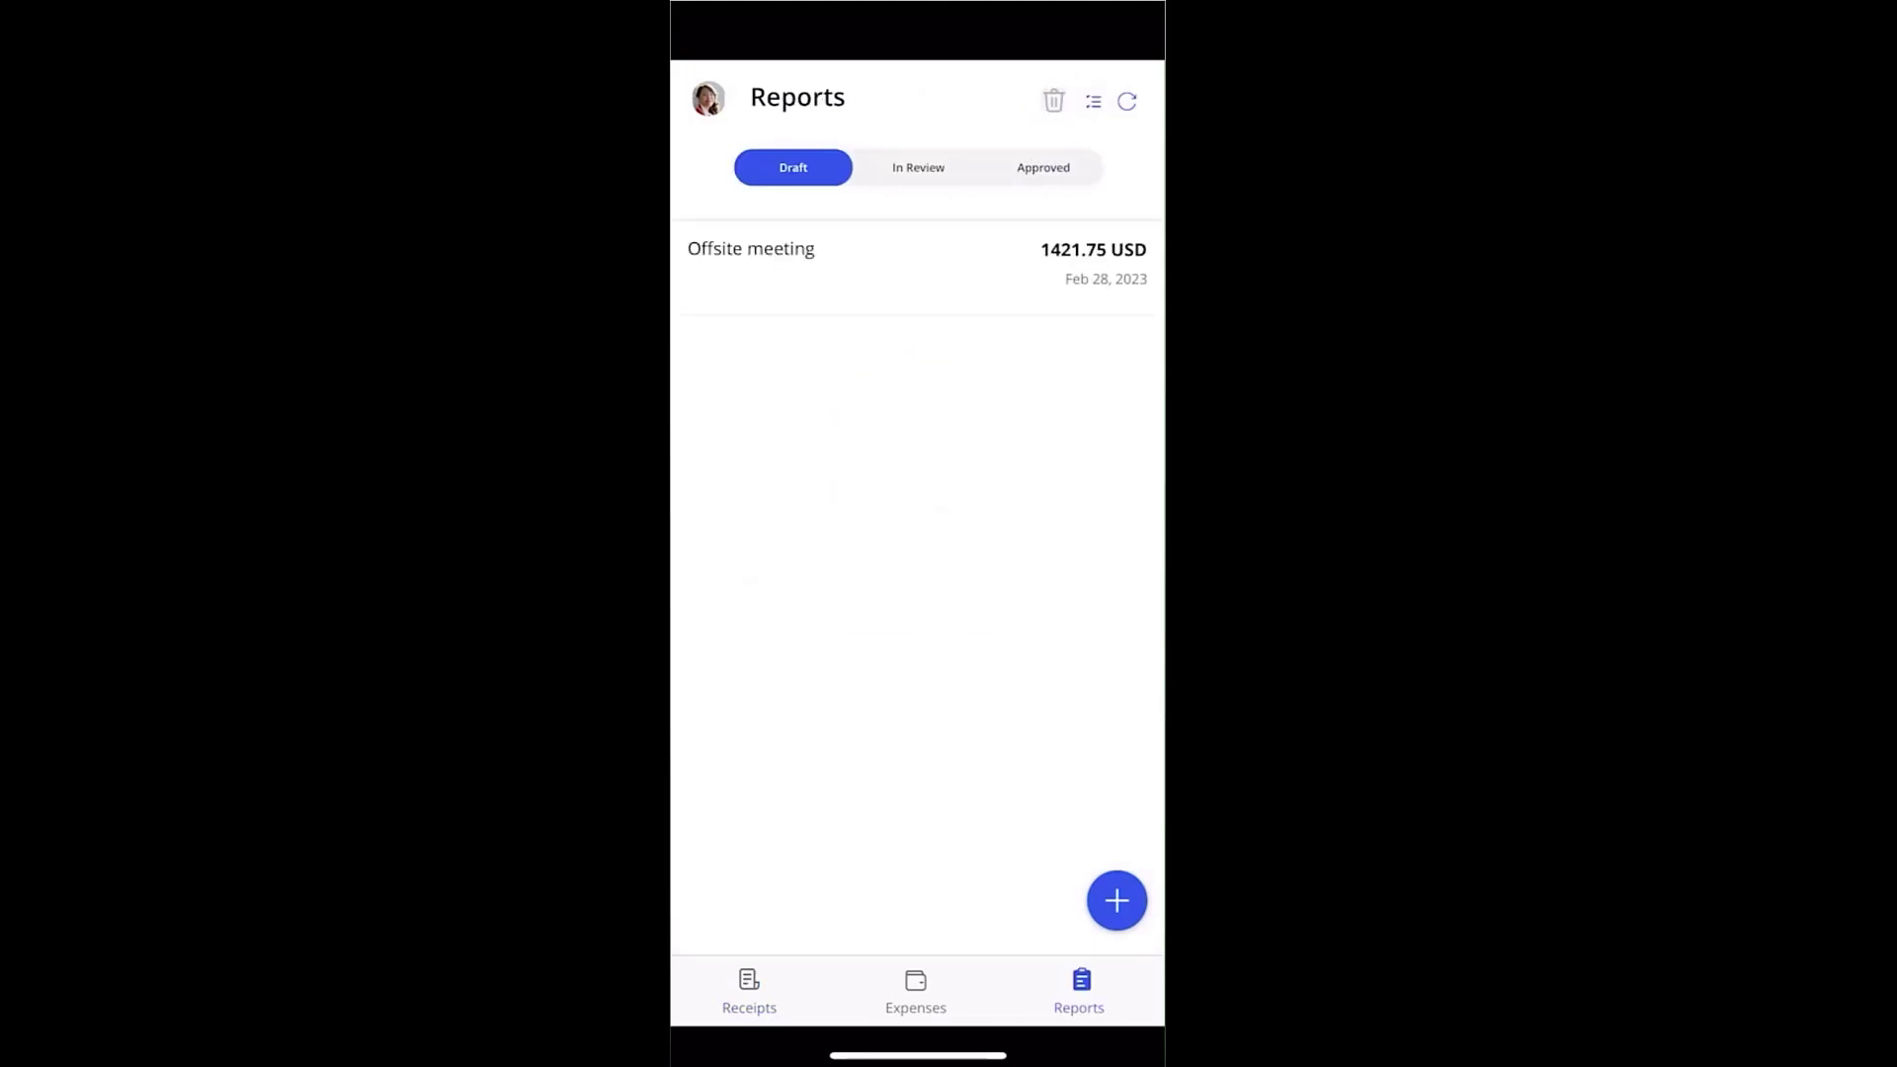
{"action": "left_click", "coordinate": [918, 167]}
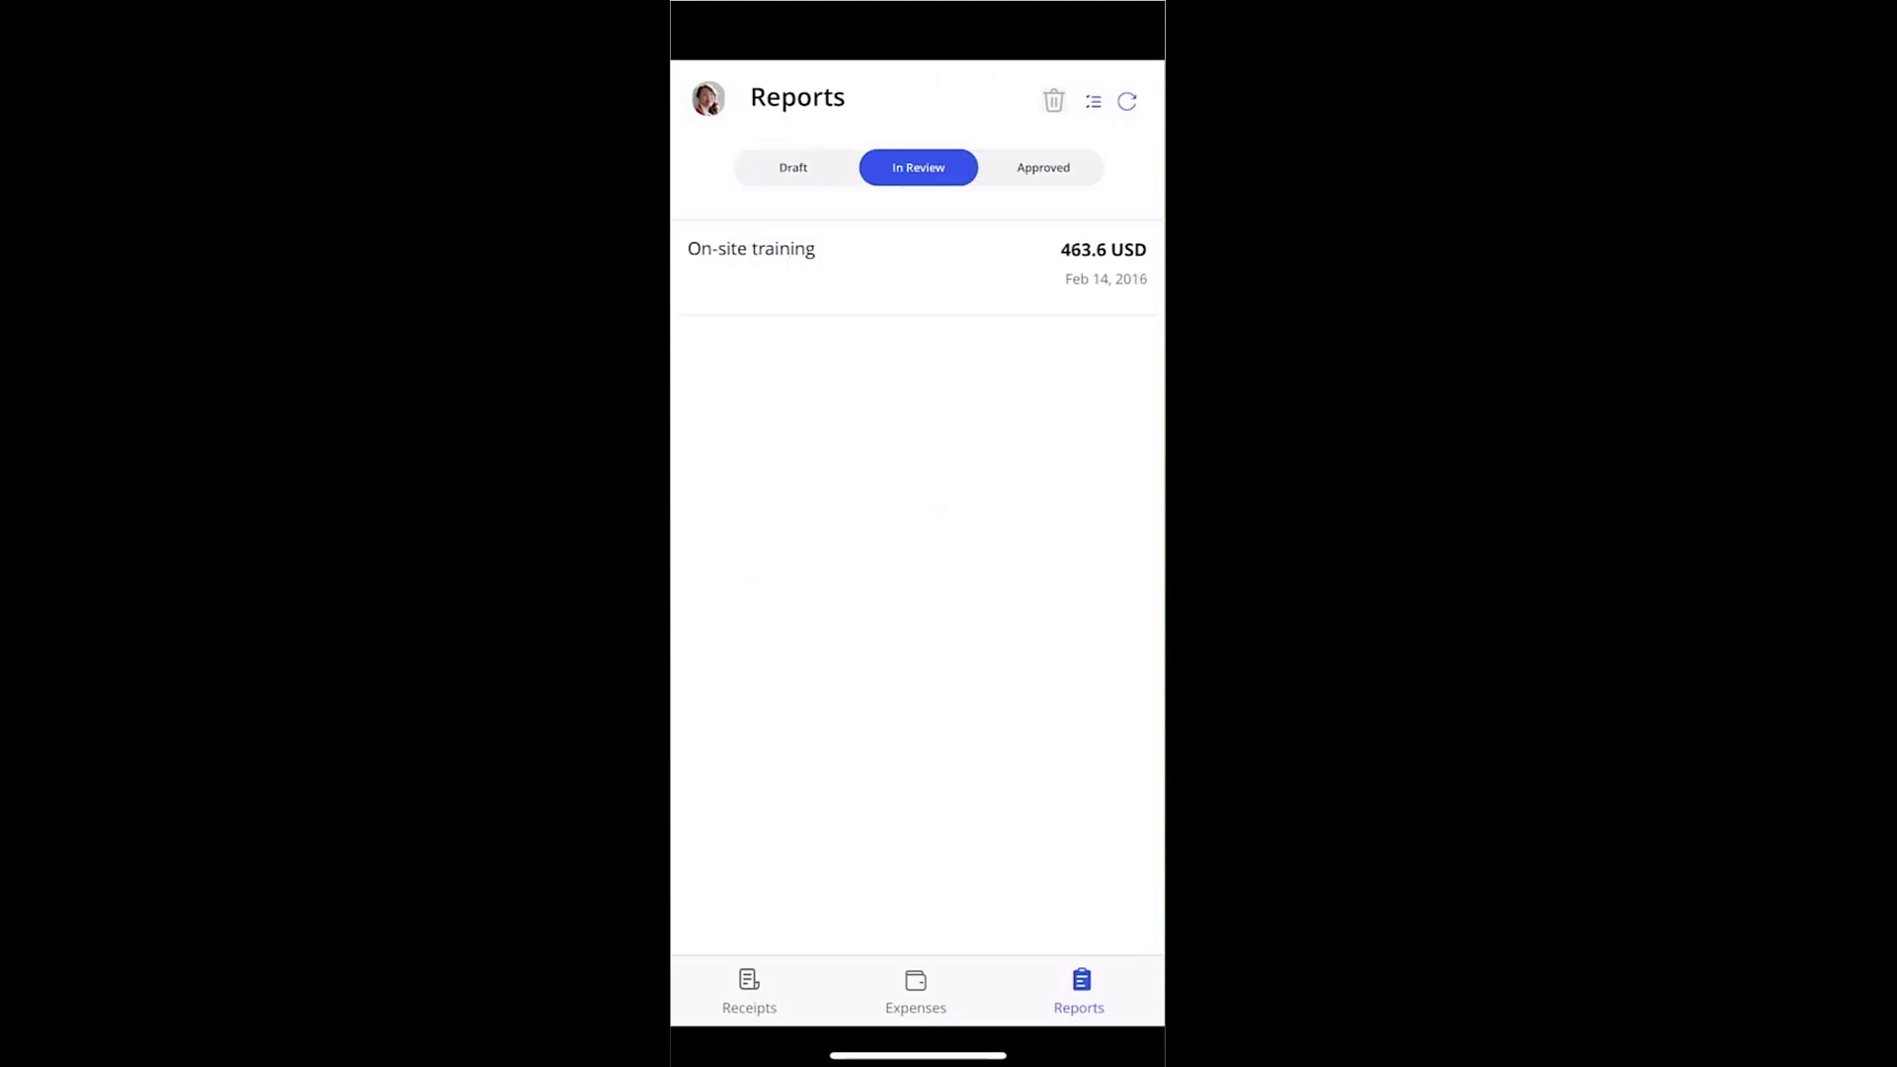
{"action": "left_click", "coordinate": [915, 989]}
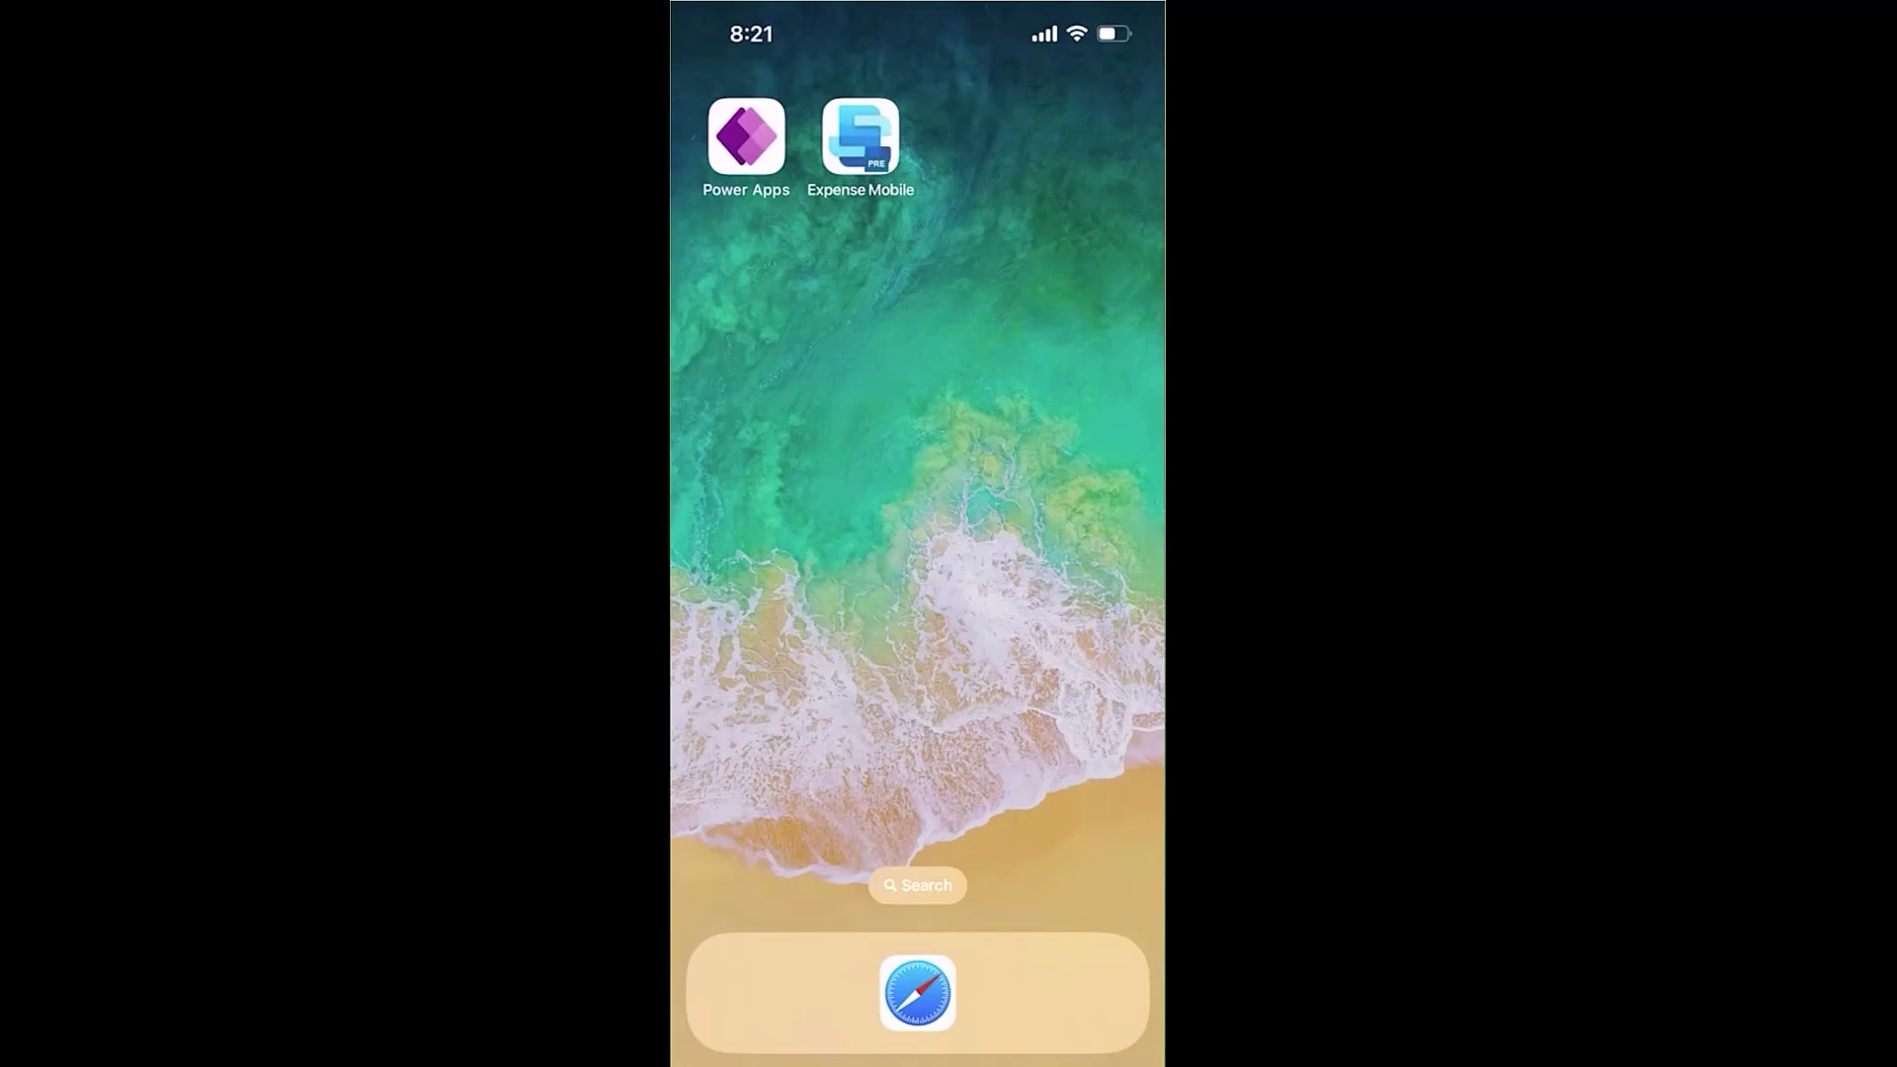
Launch Expense Mobile from the phone's home screen and start a new expense with The Corner Store receipt
{"action": "left_click", "coordinate": [860, 135]}
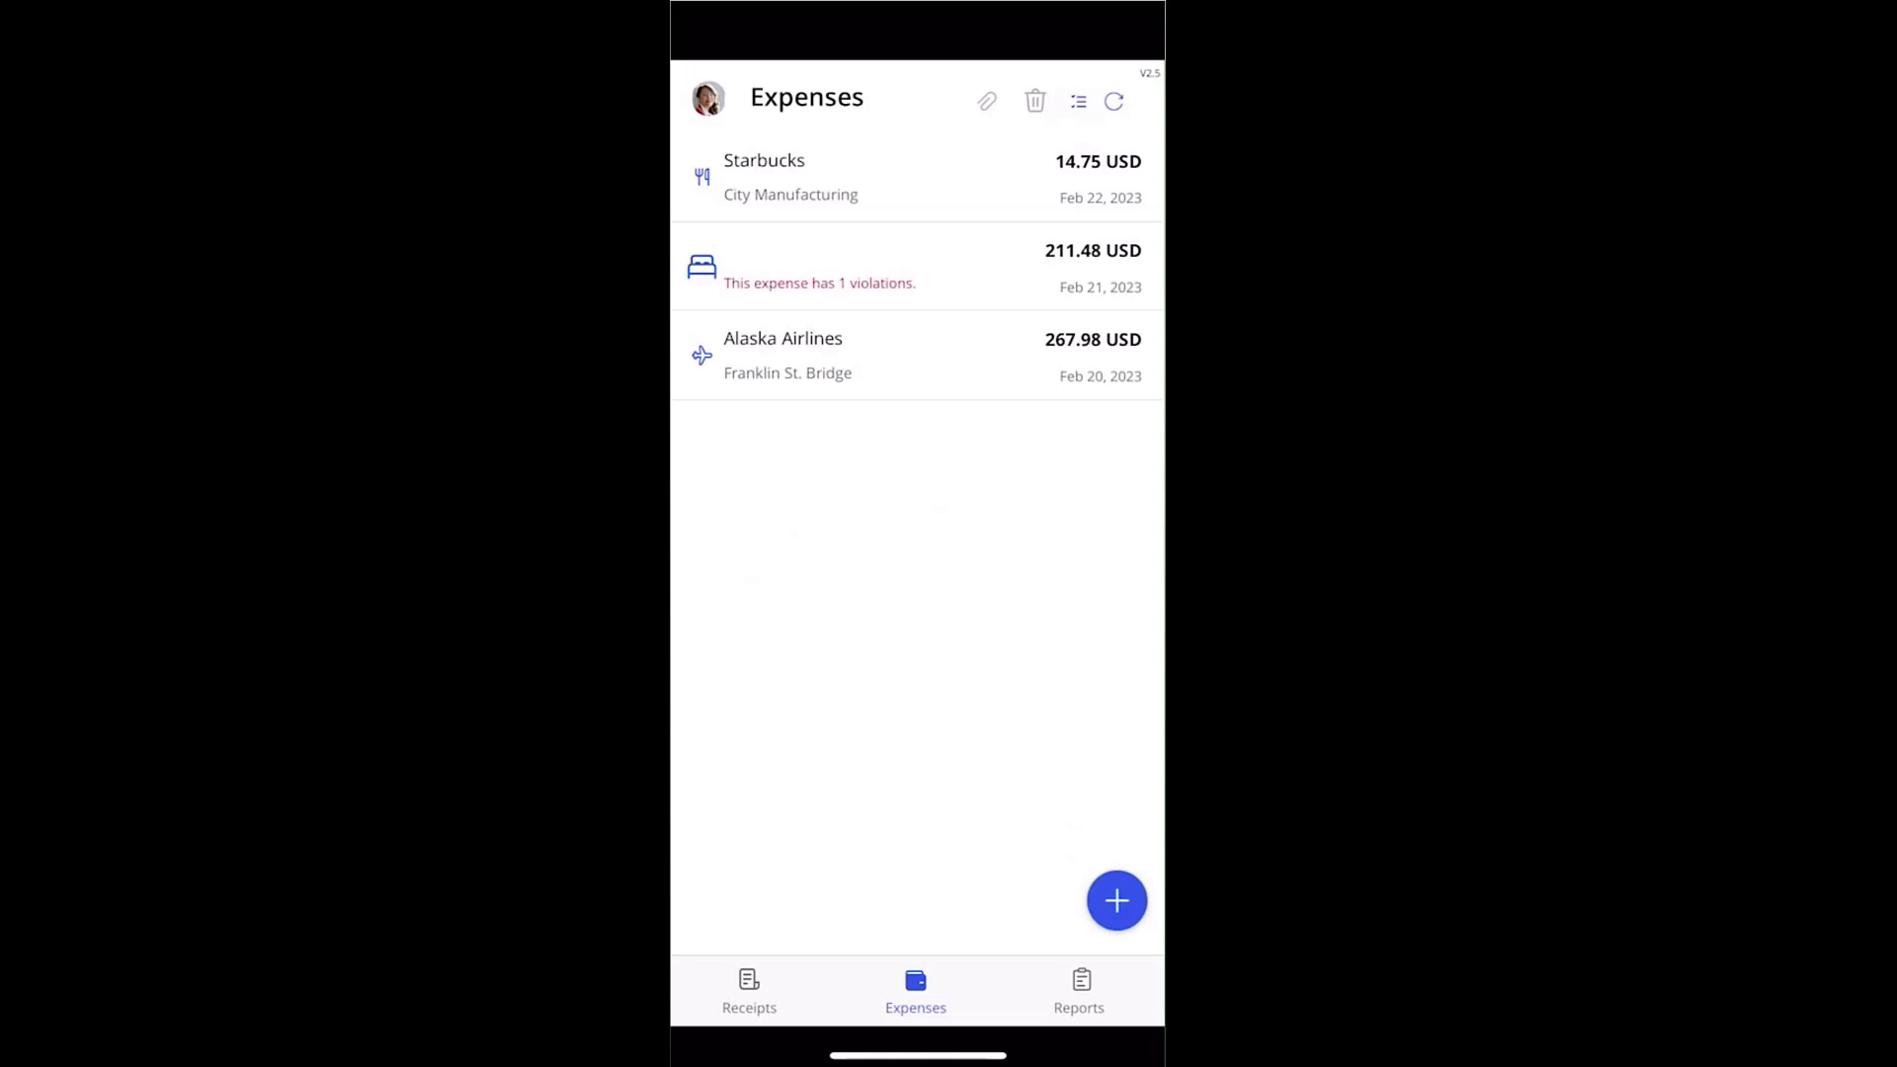
{"action": "left_click", "coordinate": [1116, 900]}
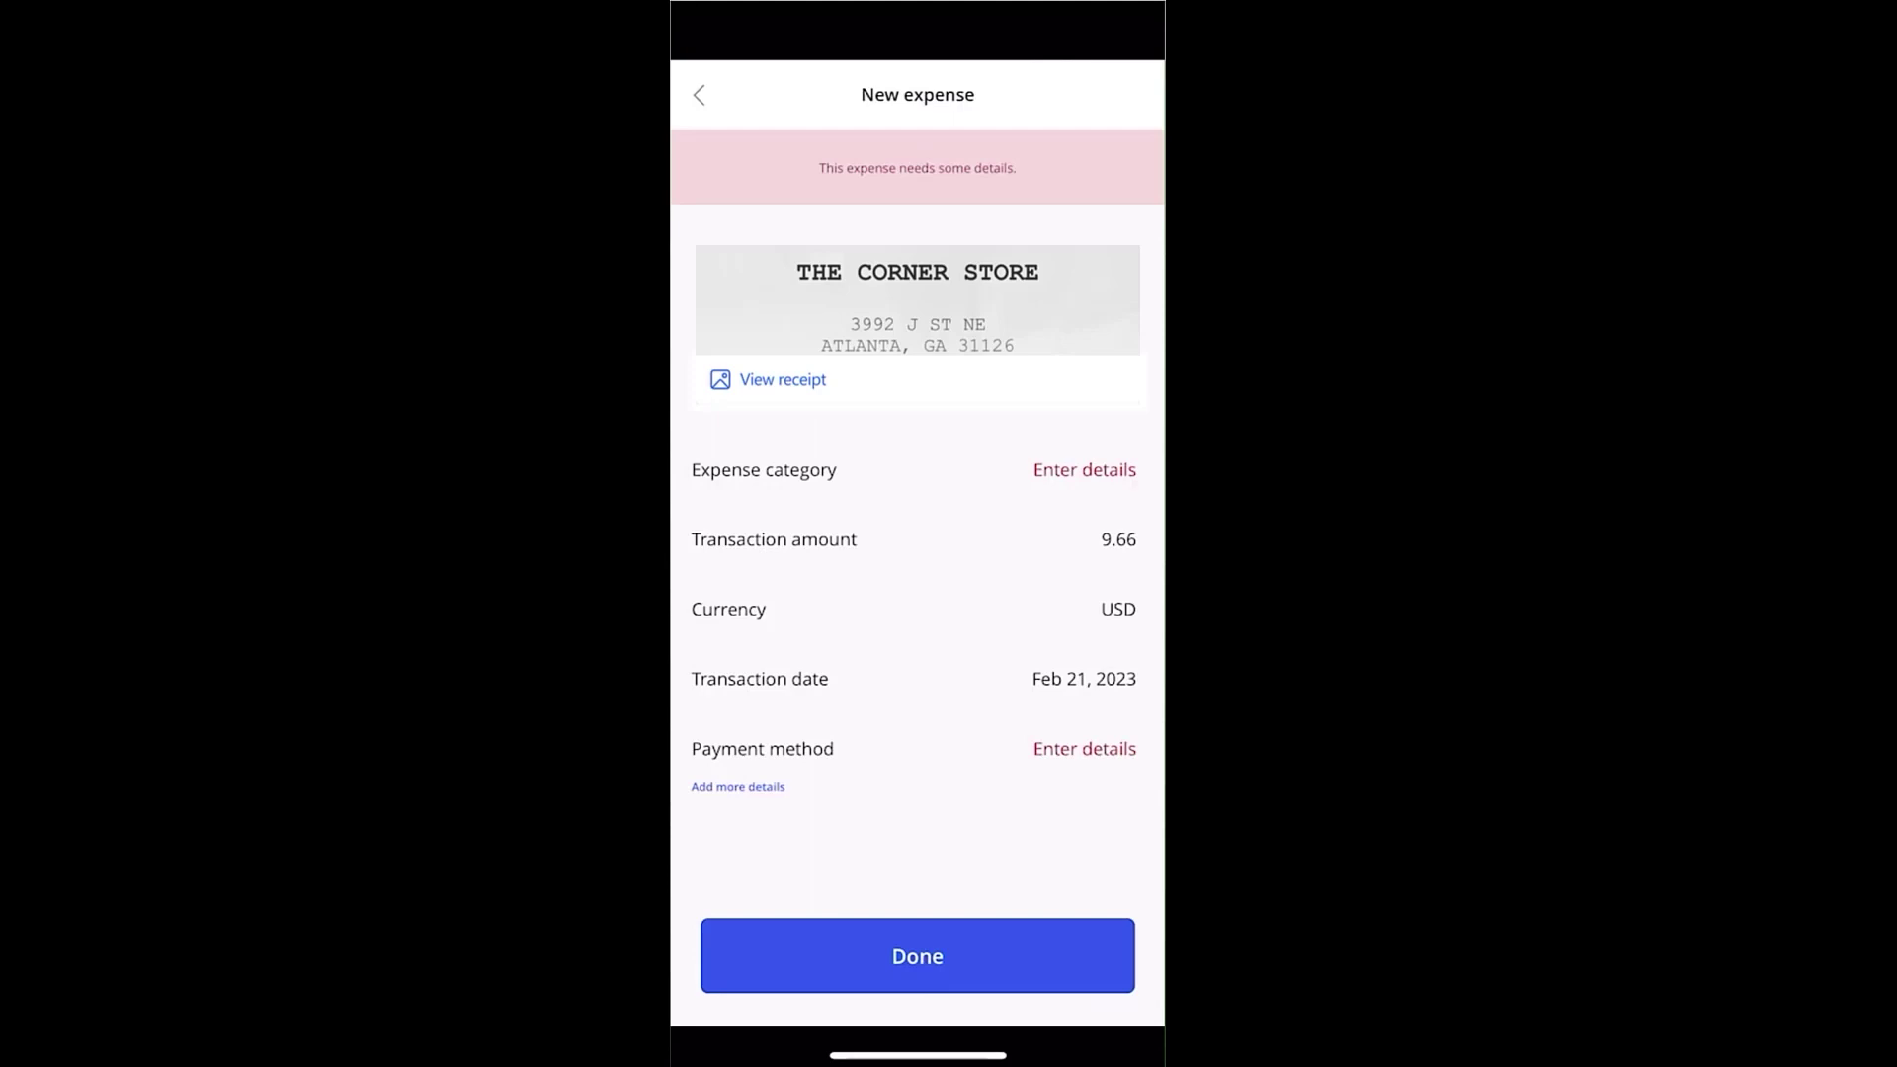
Show the additional detail fields of the new Corner Store expense and set its expense category to Meal
{"action": "left_click", "coordinate": [738, 786]}
{"action": "scroll", "coordinate": [917, 692], "scroll_direction": "up", "scroll_amount": 3}
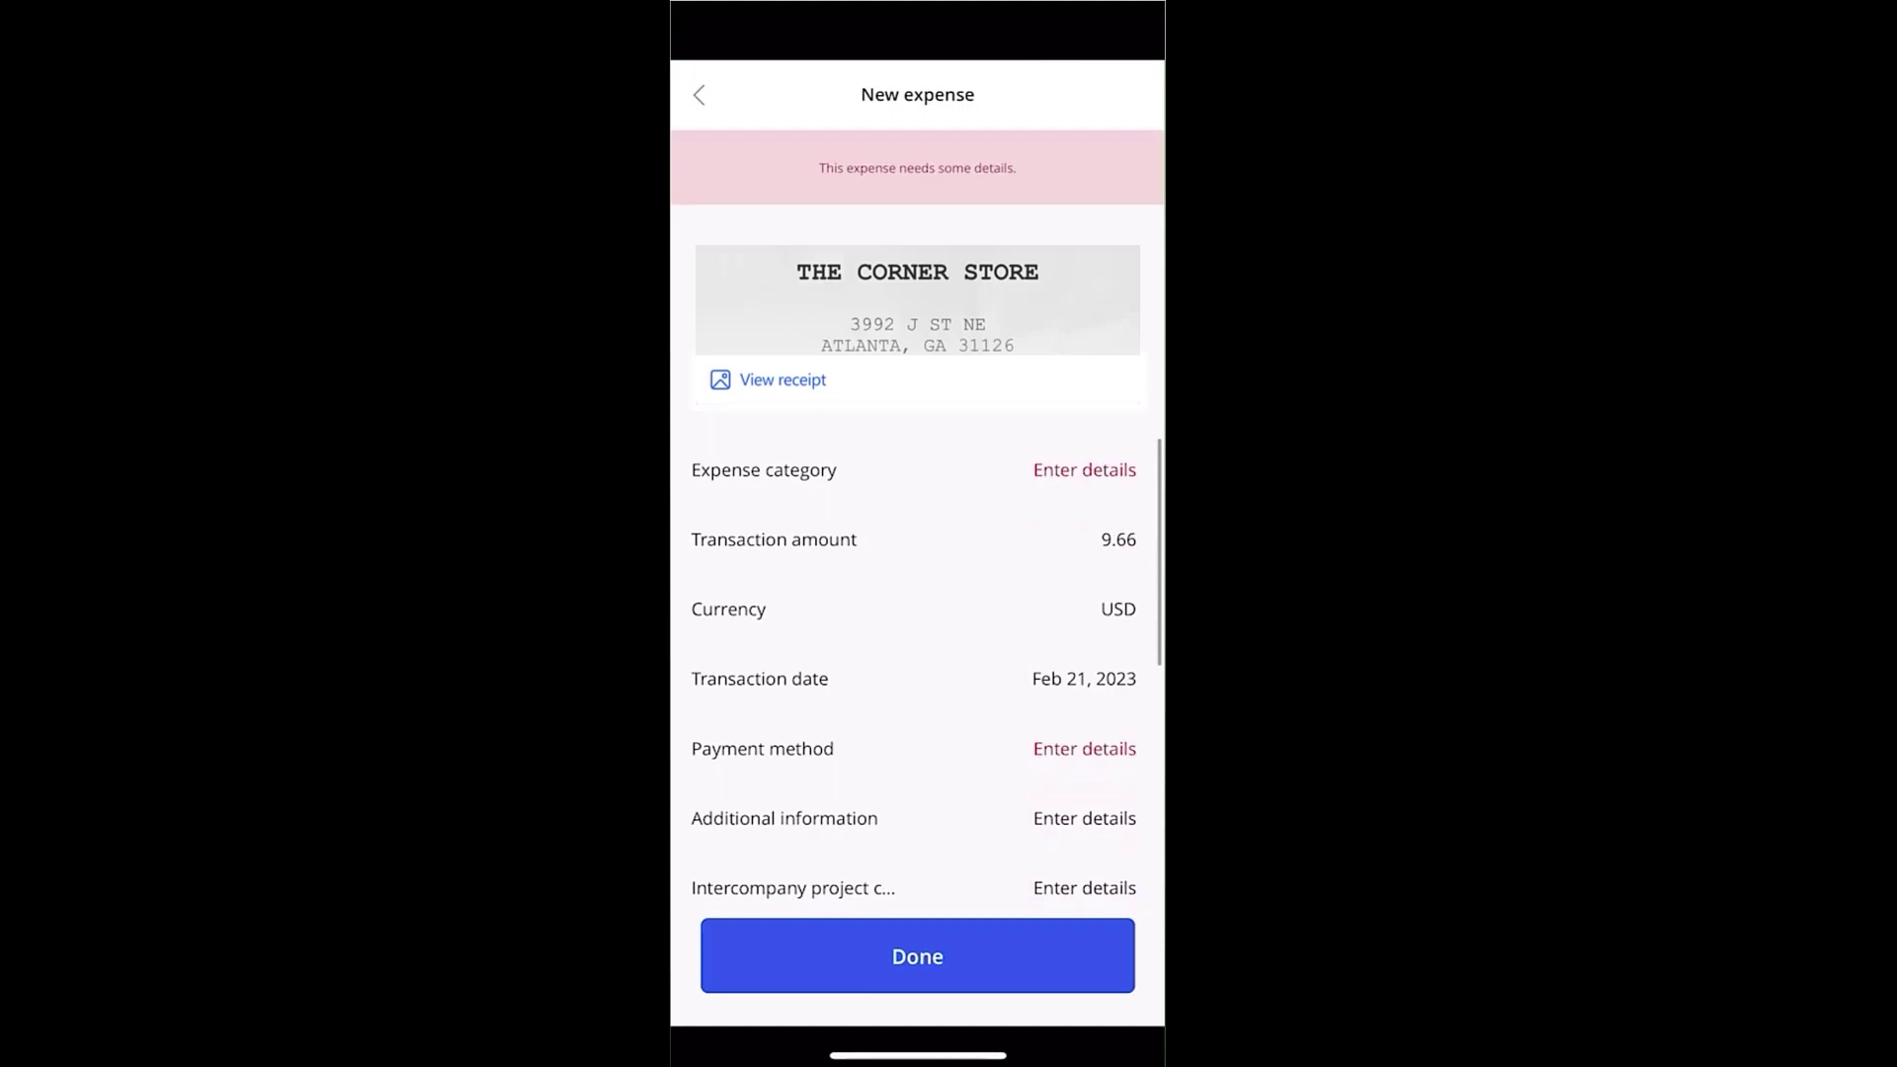
{"action": "left_click", "coordinate": [1084, 469]}
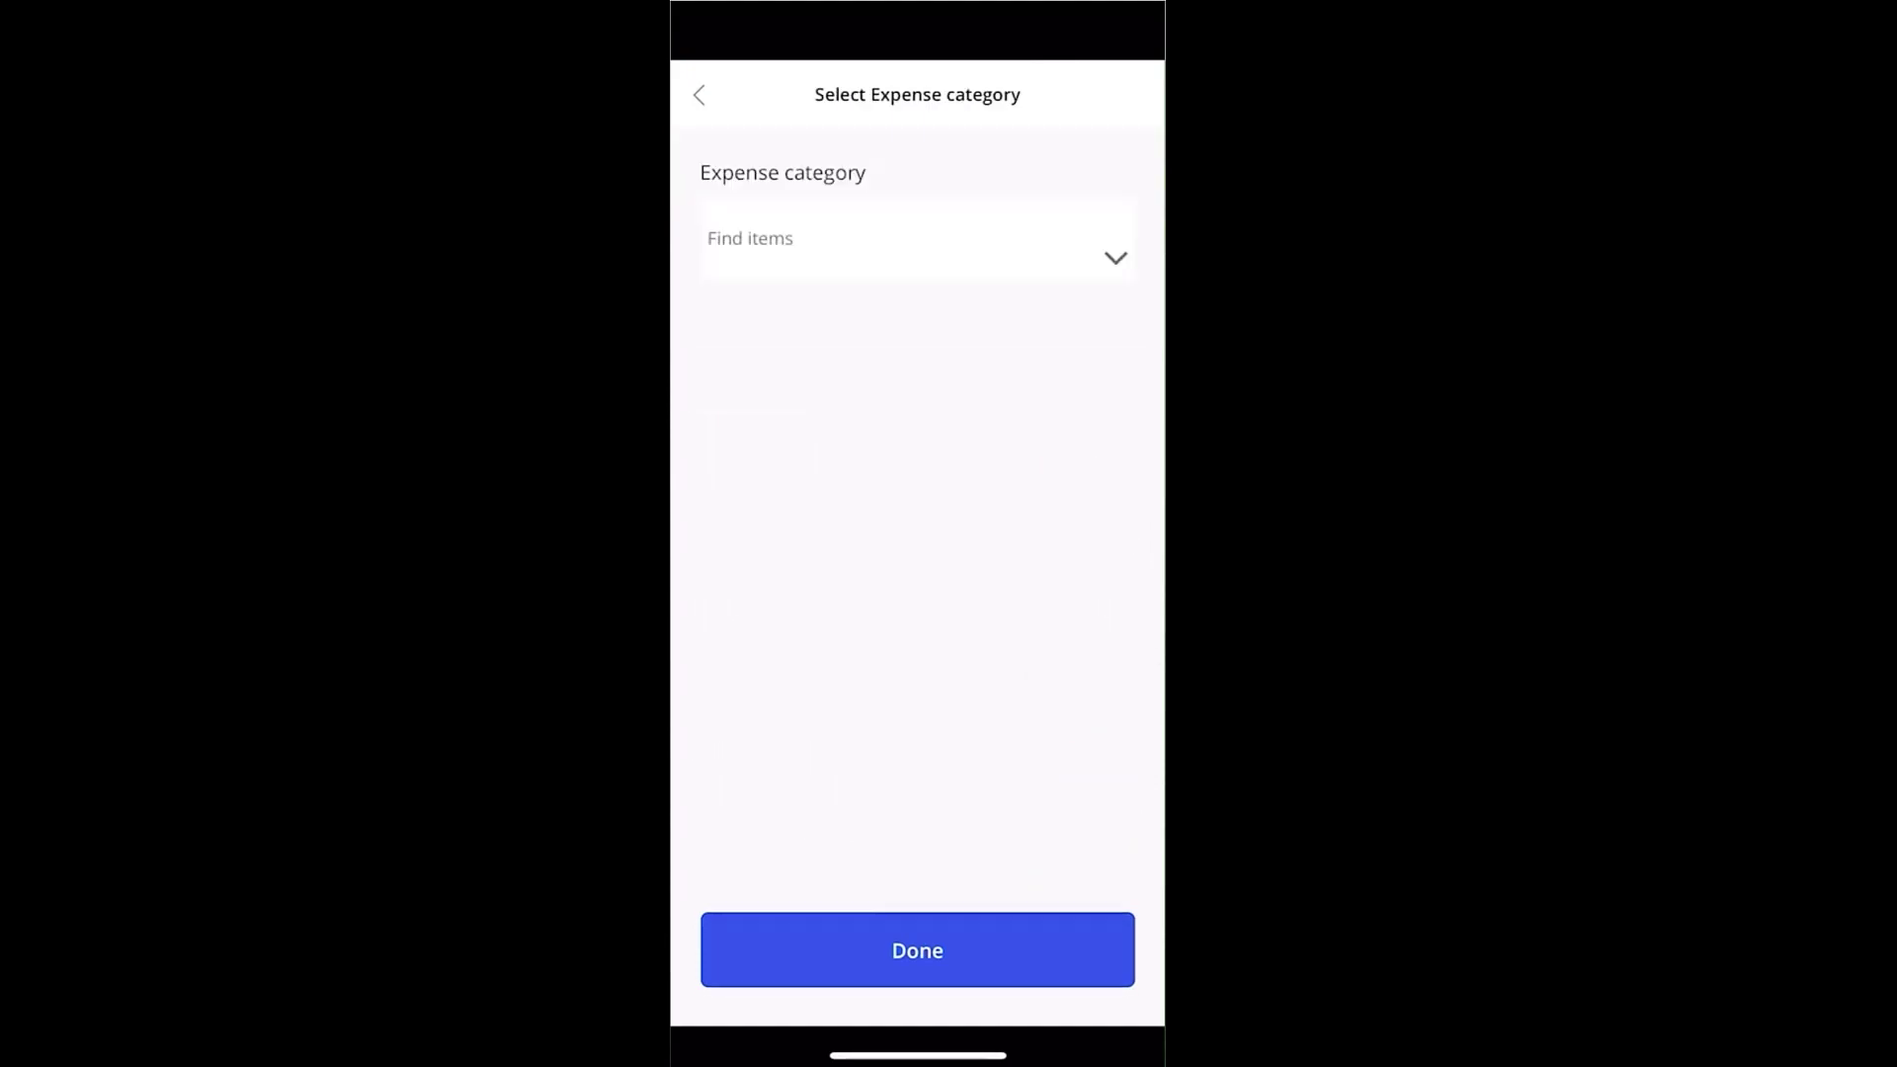
{"action": "left_click", "coordinate": [917, 242]}
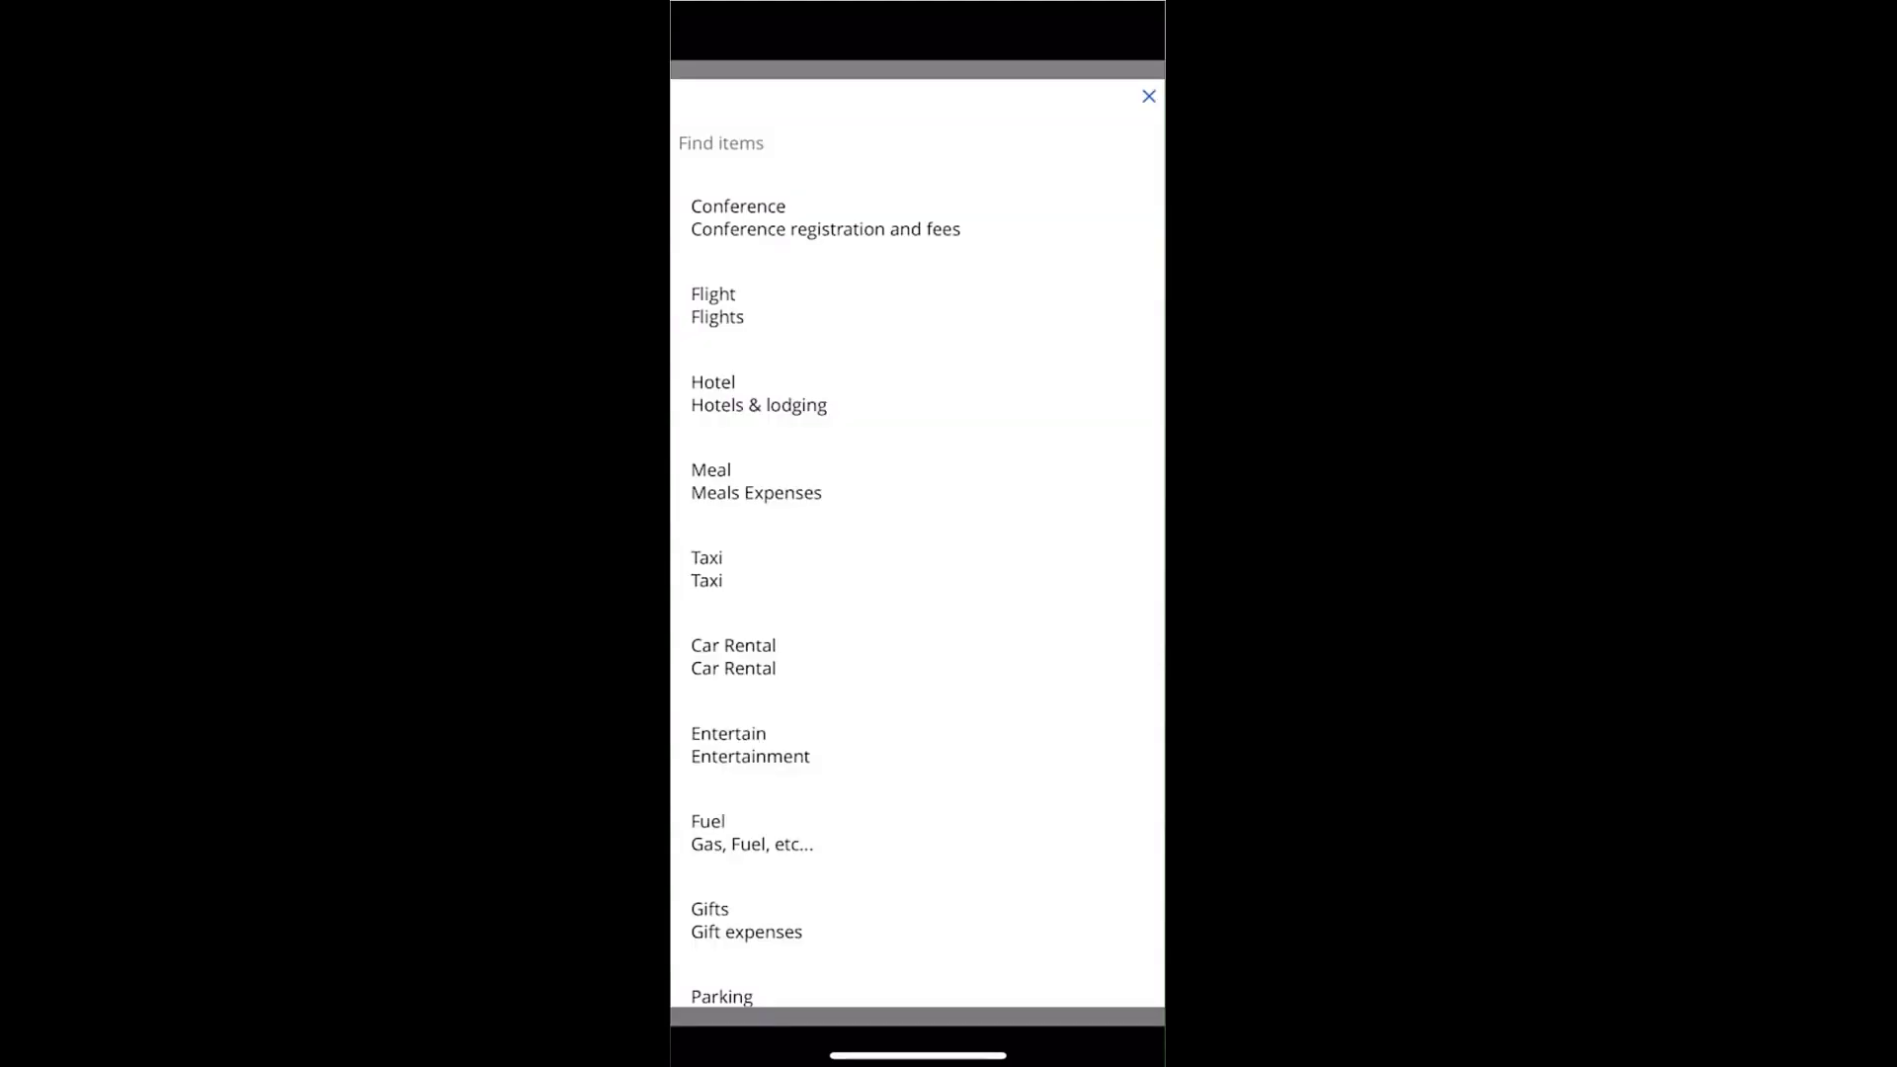
{"action": "left_click", "coordinate": [756, 480]}
{"action": "left_click", "coordinate": [917, 949]}
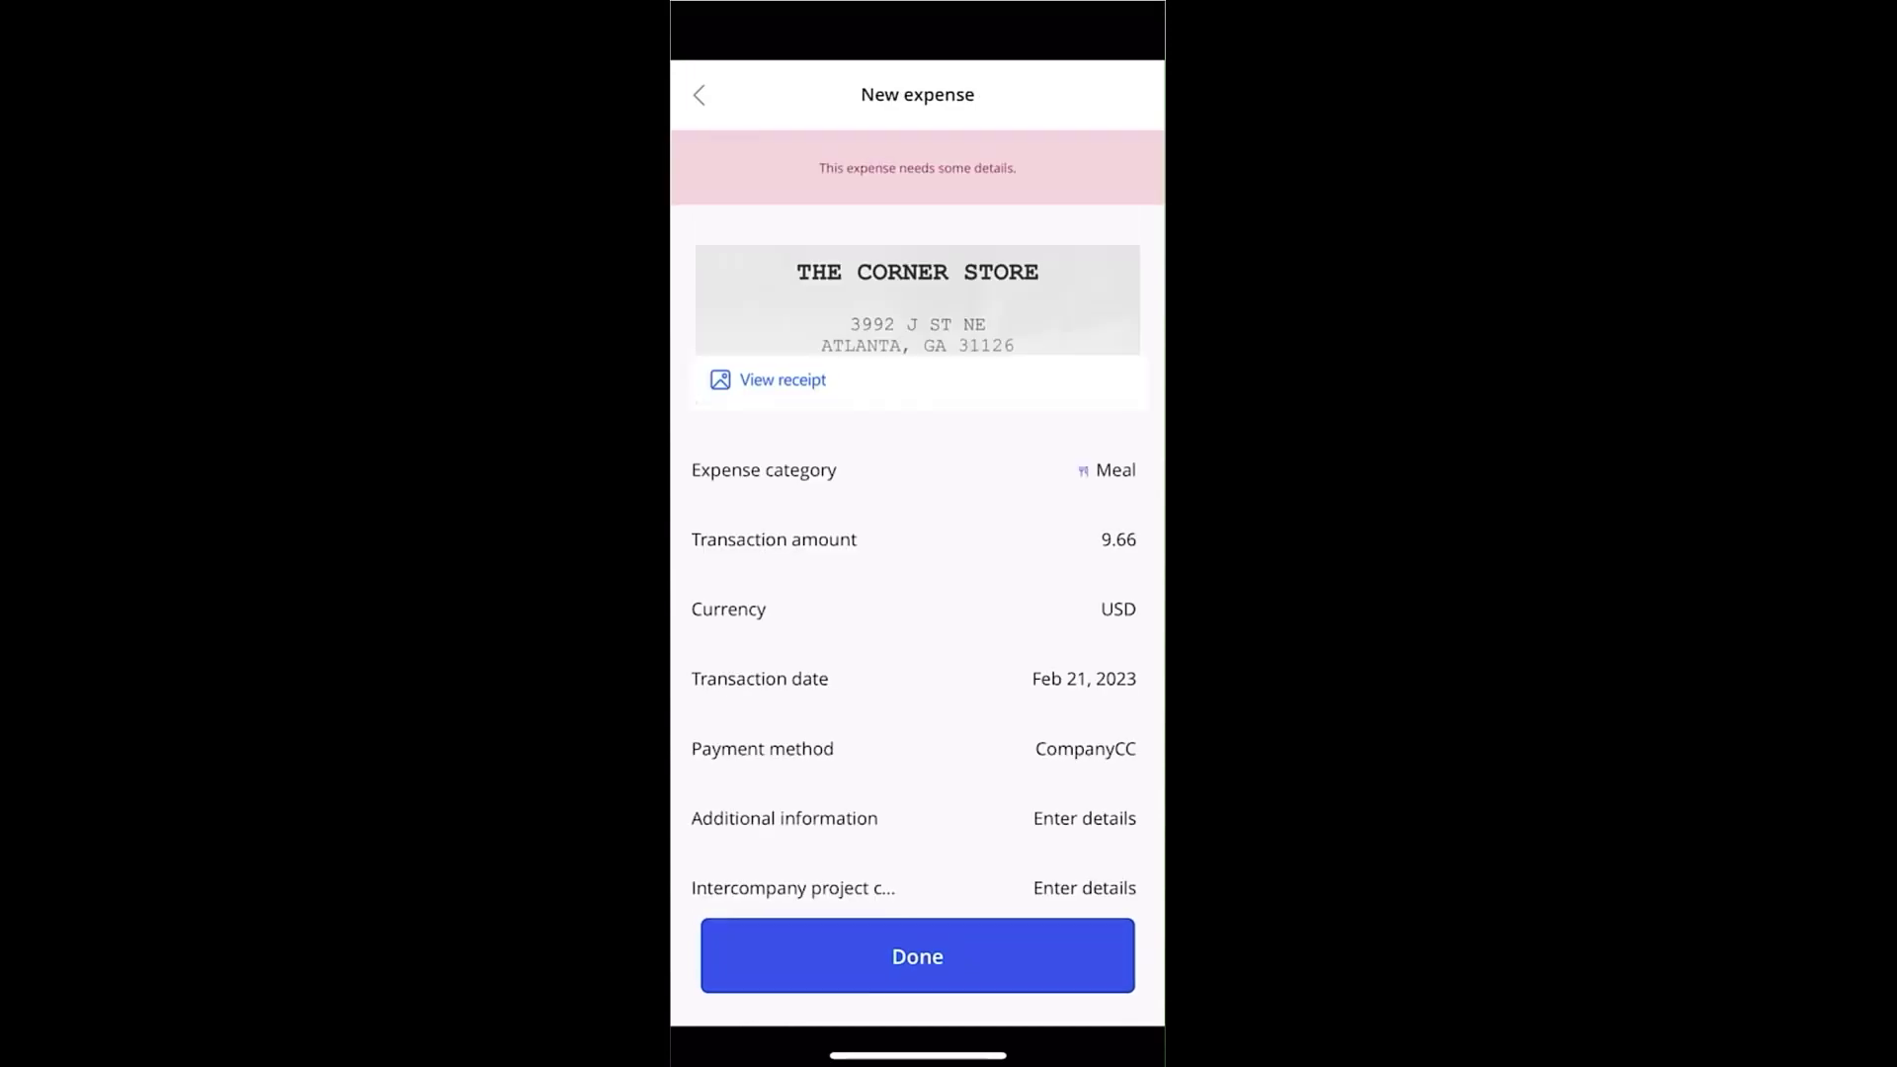
Search the project IDs for "Frank" and assign the Franklin St. Bridge project to the Corner Store expense
{"action": "scroll", "coordinate": [917, 642], "scroll_direction": "down", "scroll_amount": 10}
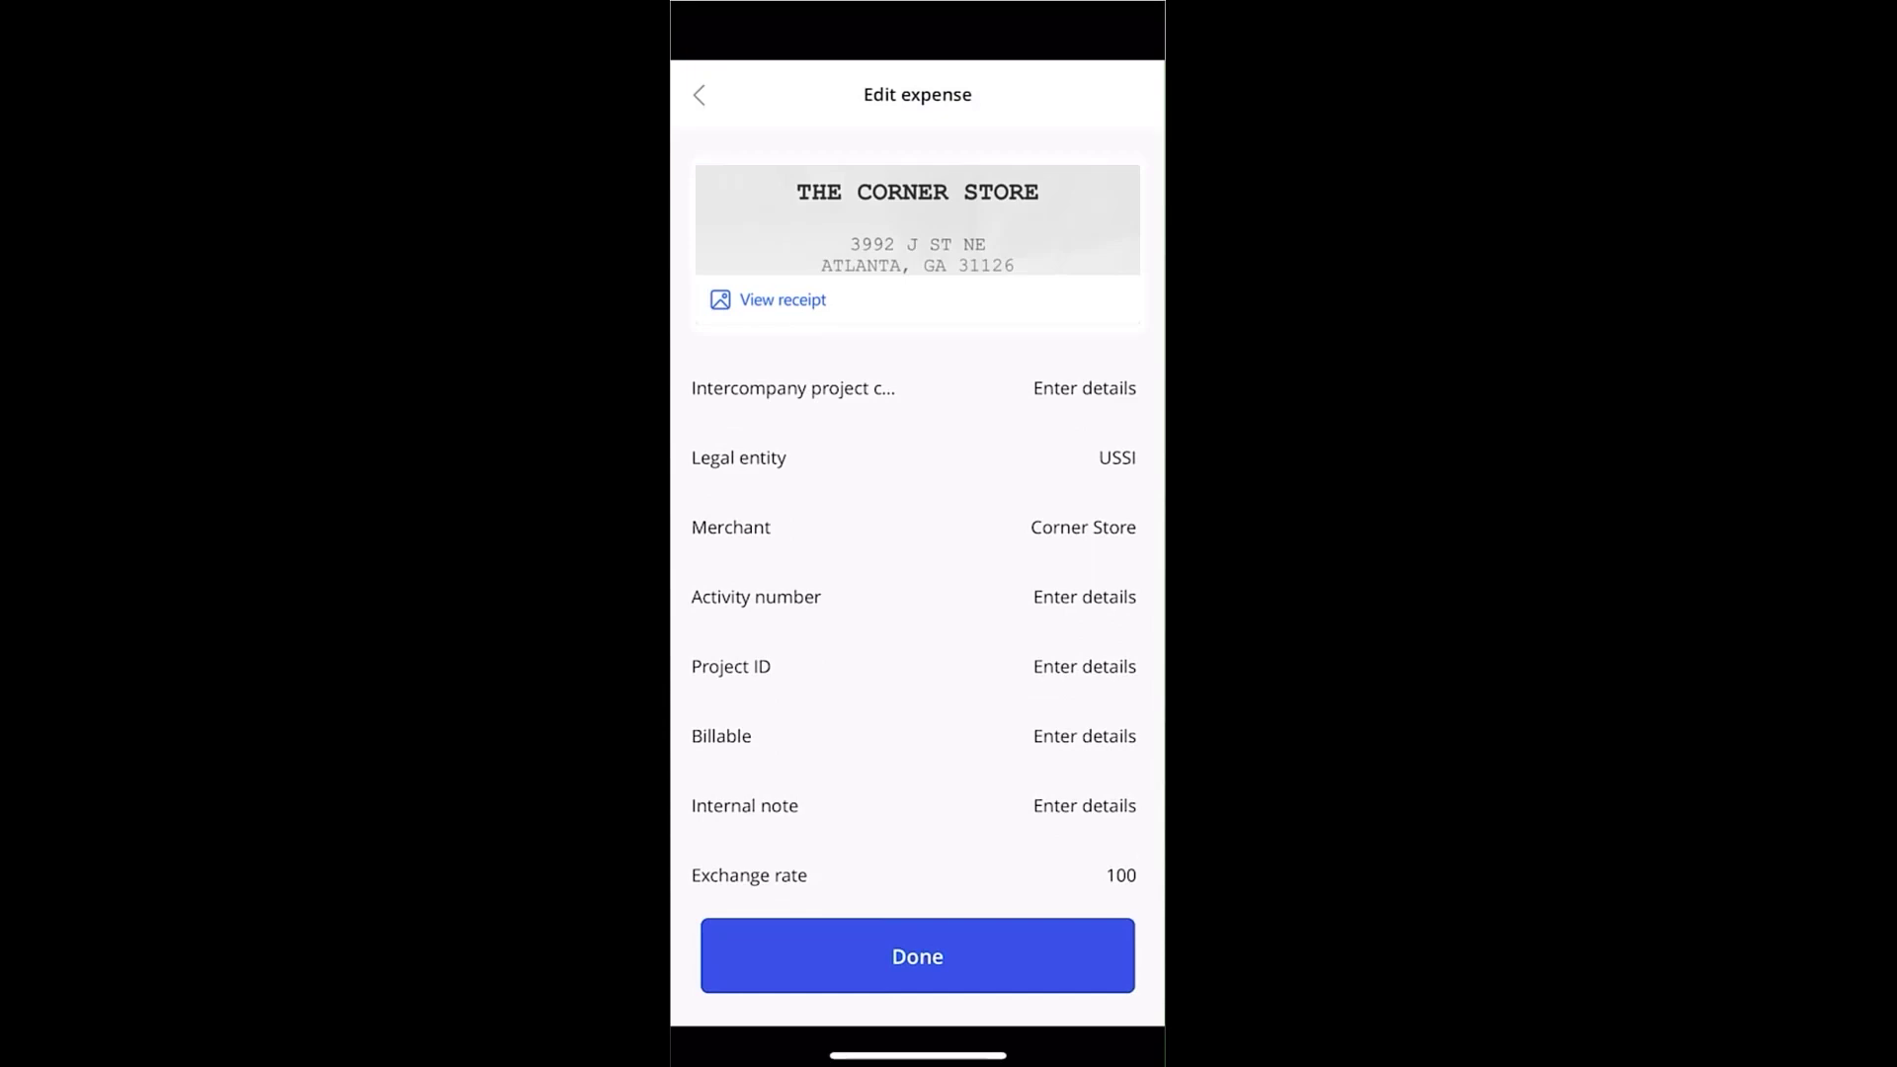
{"action": "left_click", "coordinate": [1084, 666]}
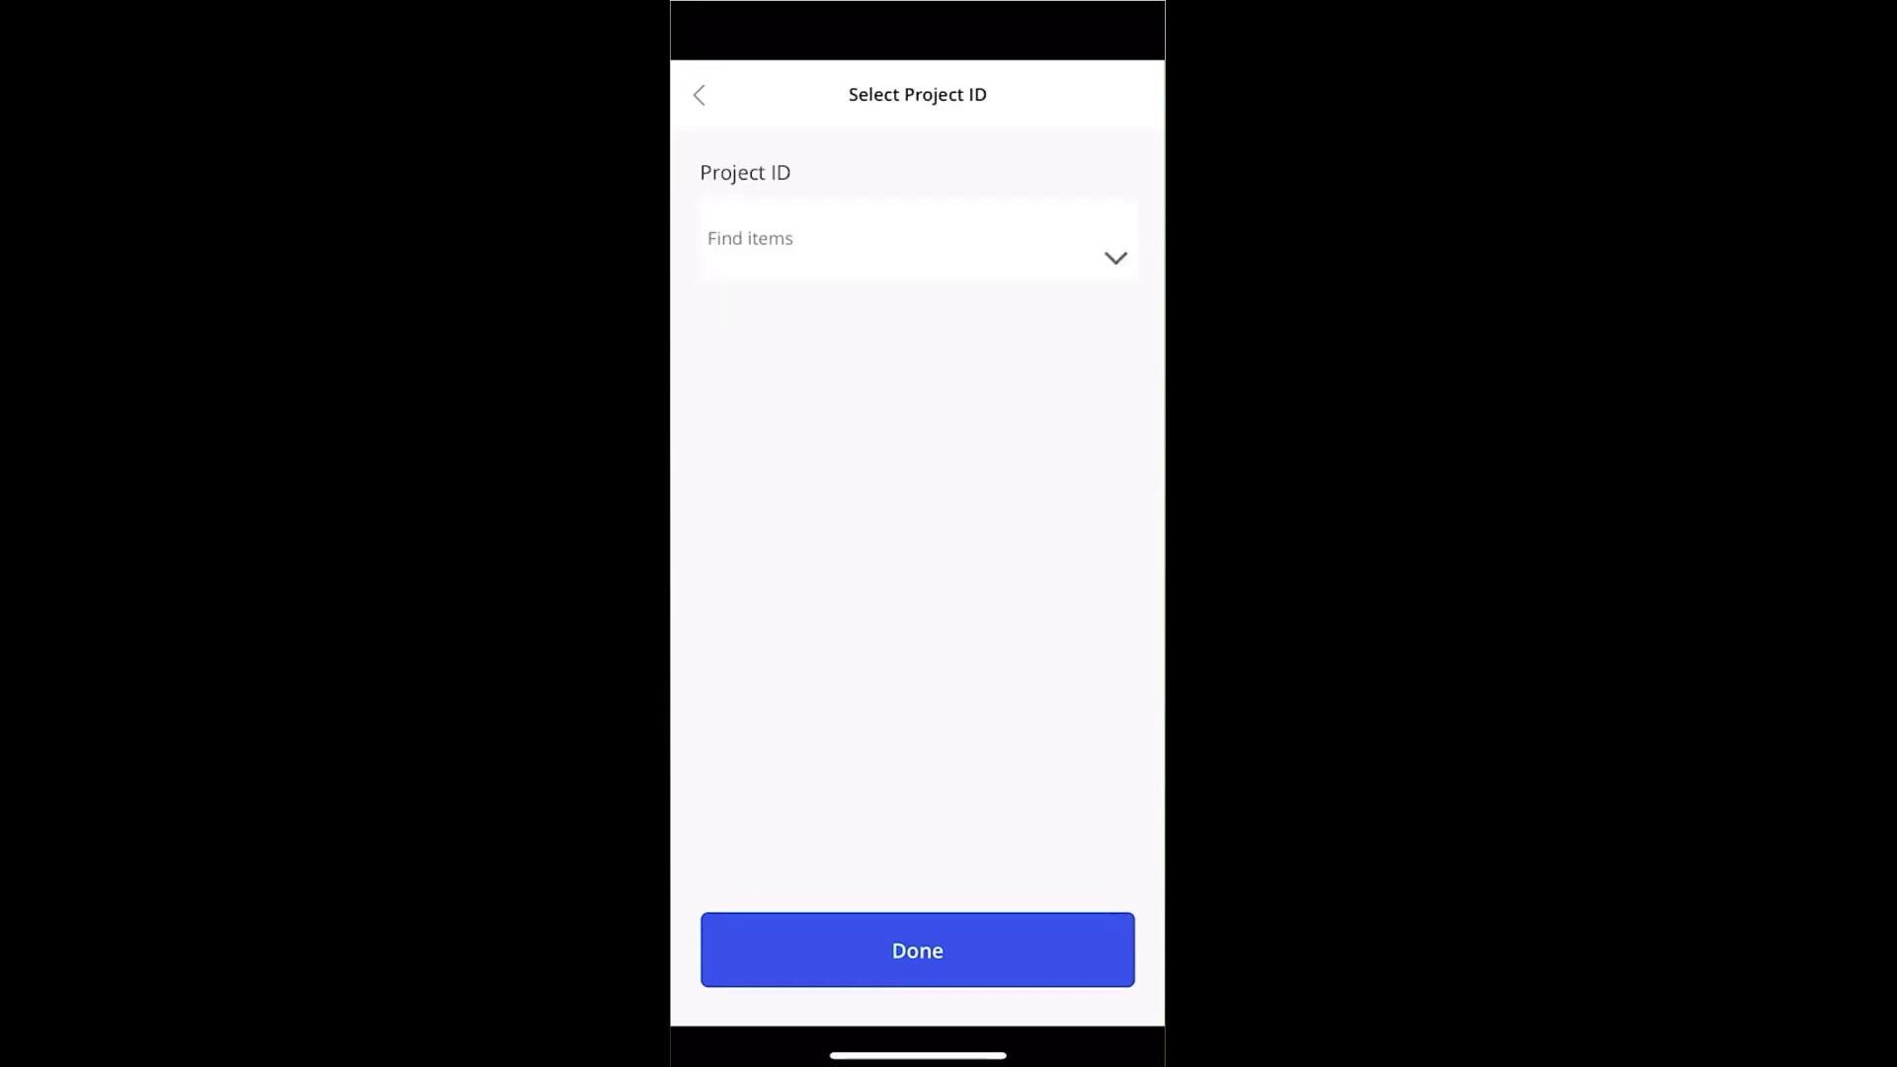
{"action": "left_click", "coordinate": [917, 242]}
{"action": "left_click", "coordinate": [722, 143]}
{"action": "type", "text": "Frank"}
{"action": "left_click", "coordinate": [776, 237]}
{"action": "left_click", "coordinate": [917, 949]}
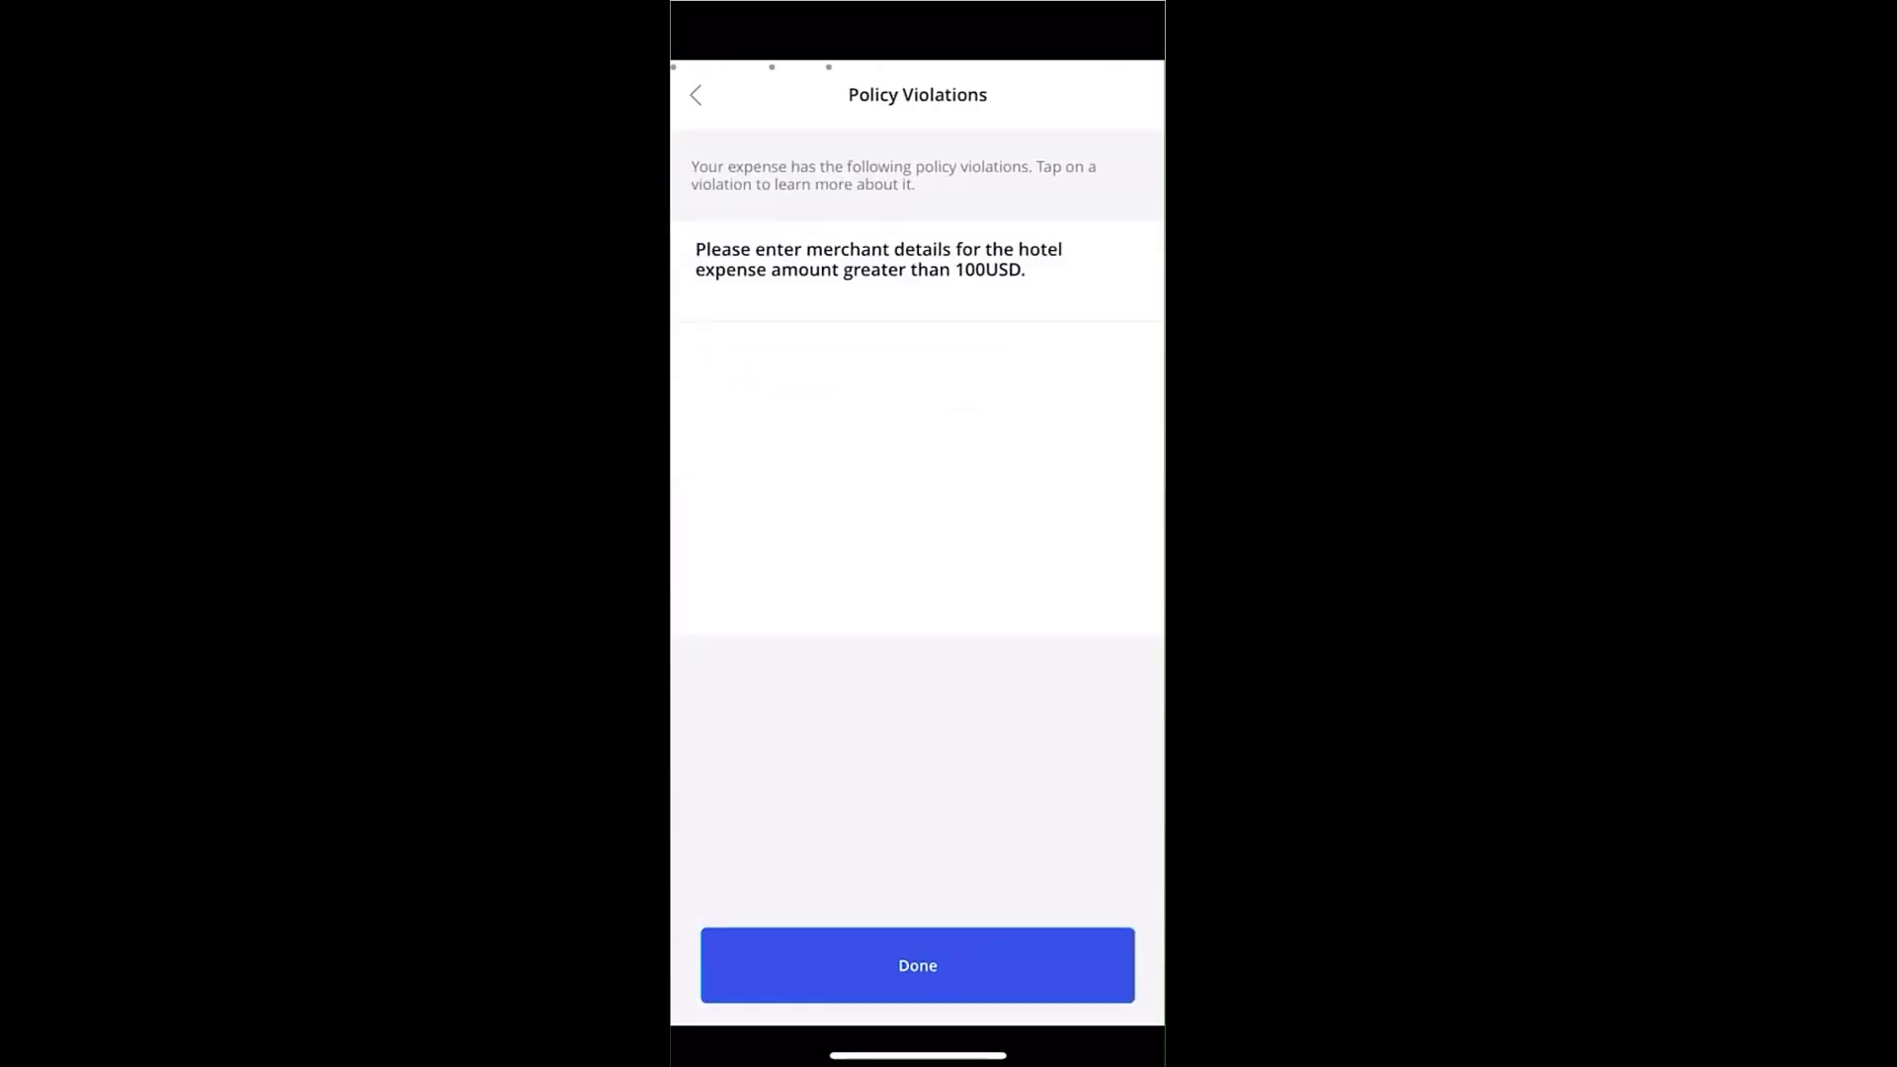
Resolve the hotel expense's policy violation by entering "Comfort inn" as the merchant and save the expense
{"action": "left_click", "coordinate": [917, 965]}
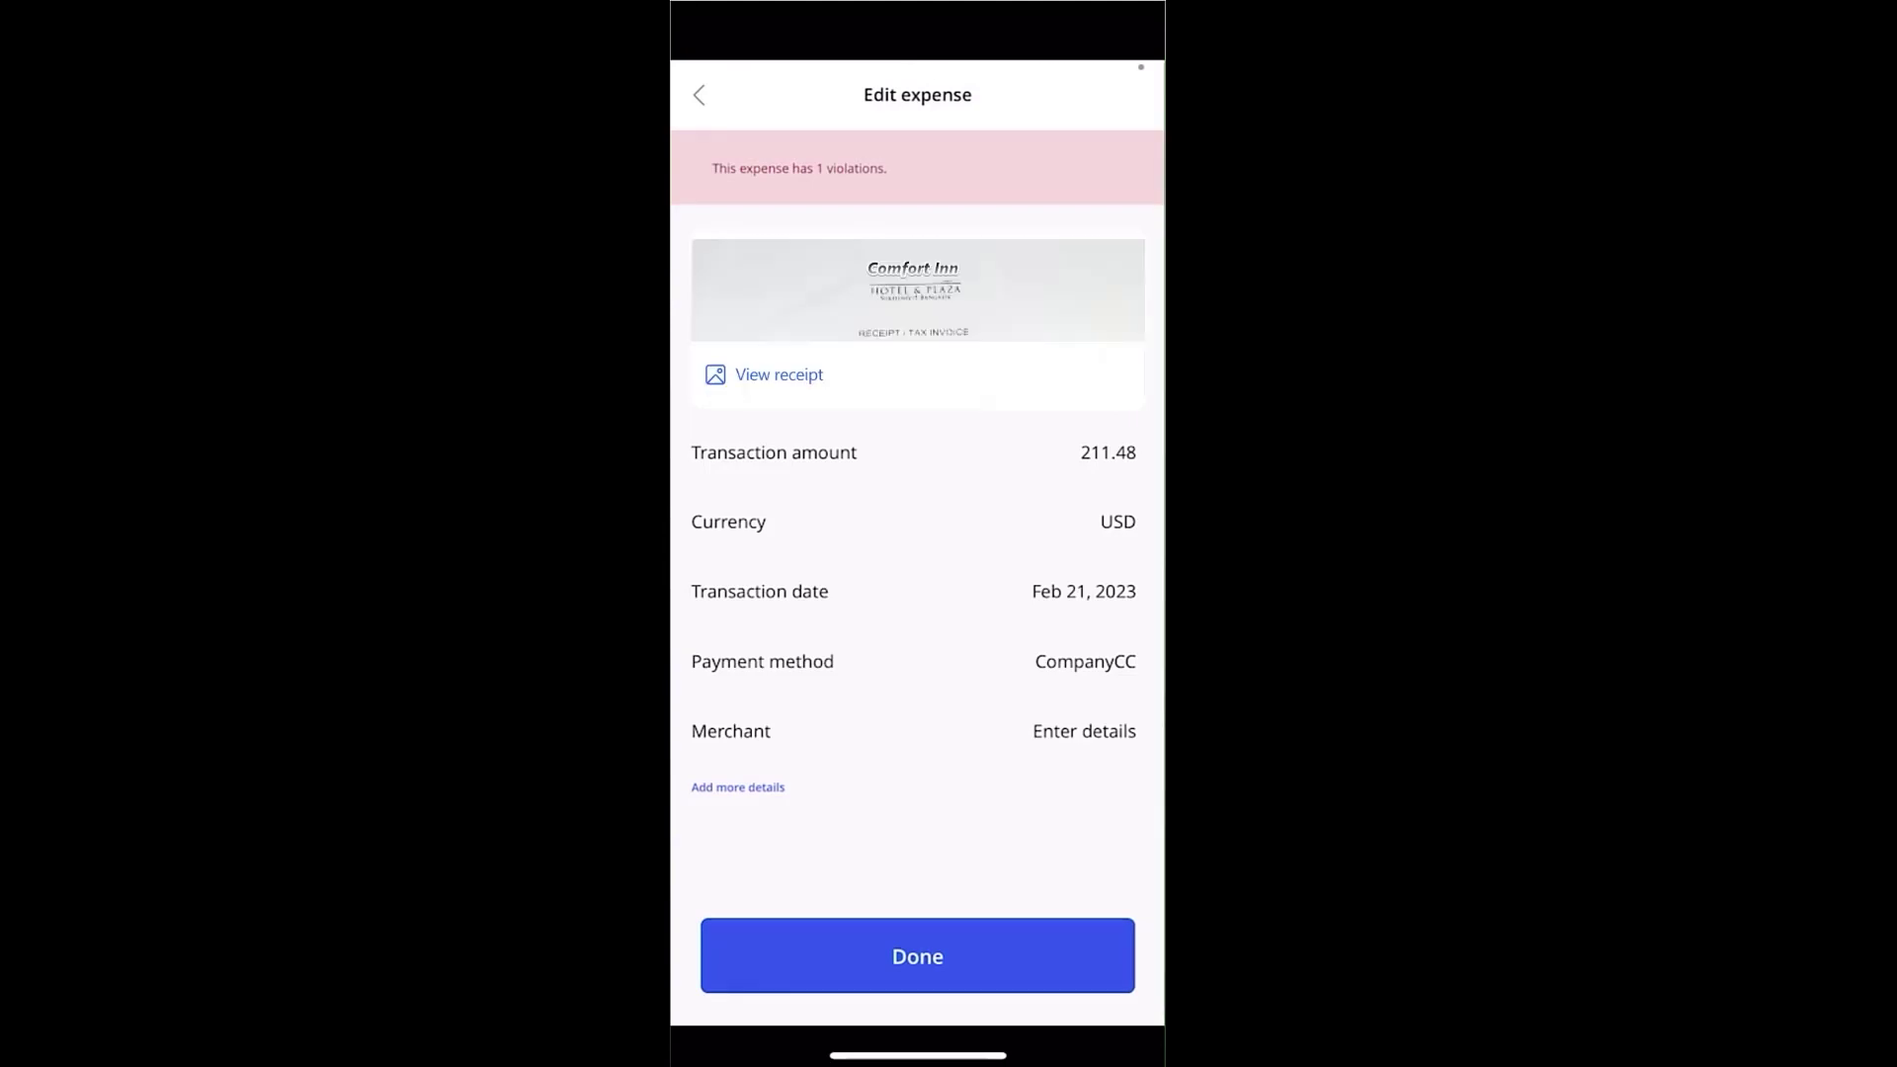
{"action": "left_click", "coordinate": [1084, 731]}
{"action": "left_click", "coordinate": [917, 237]}
{"action": "type", "text": "Com"}
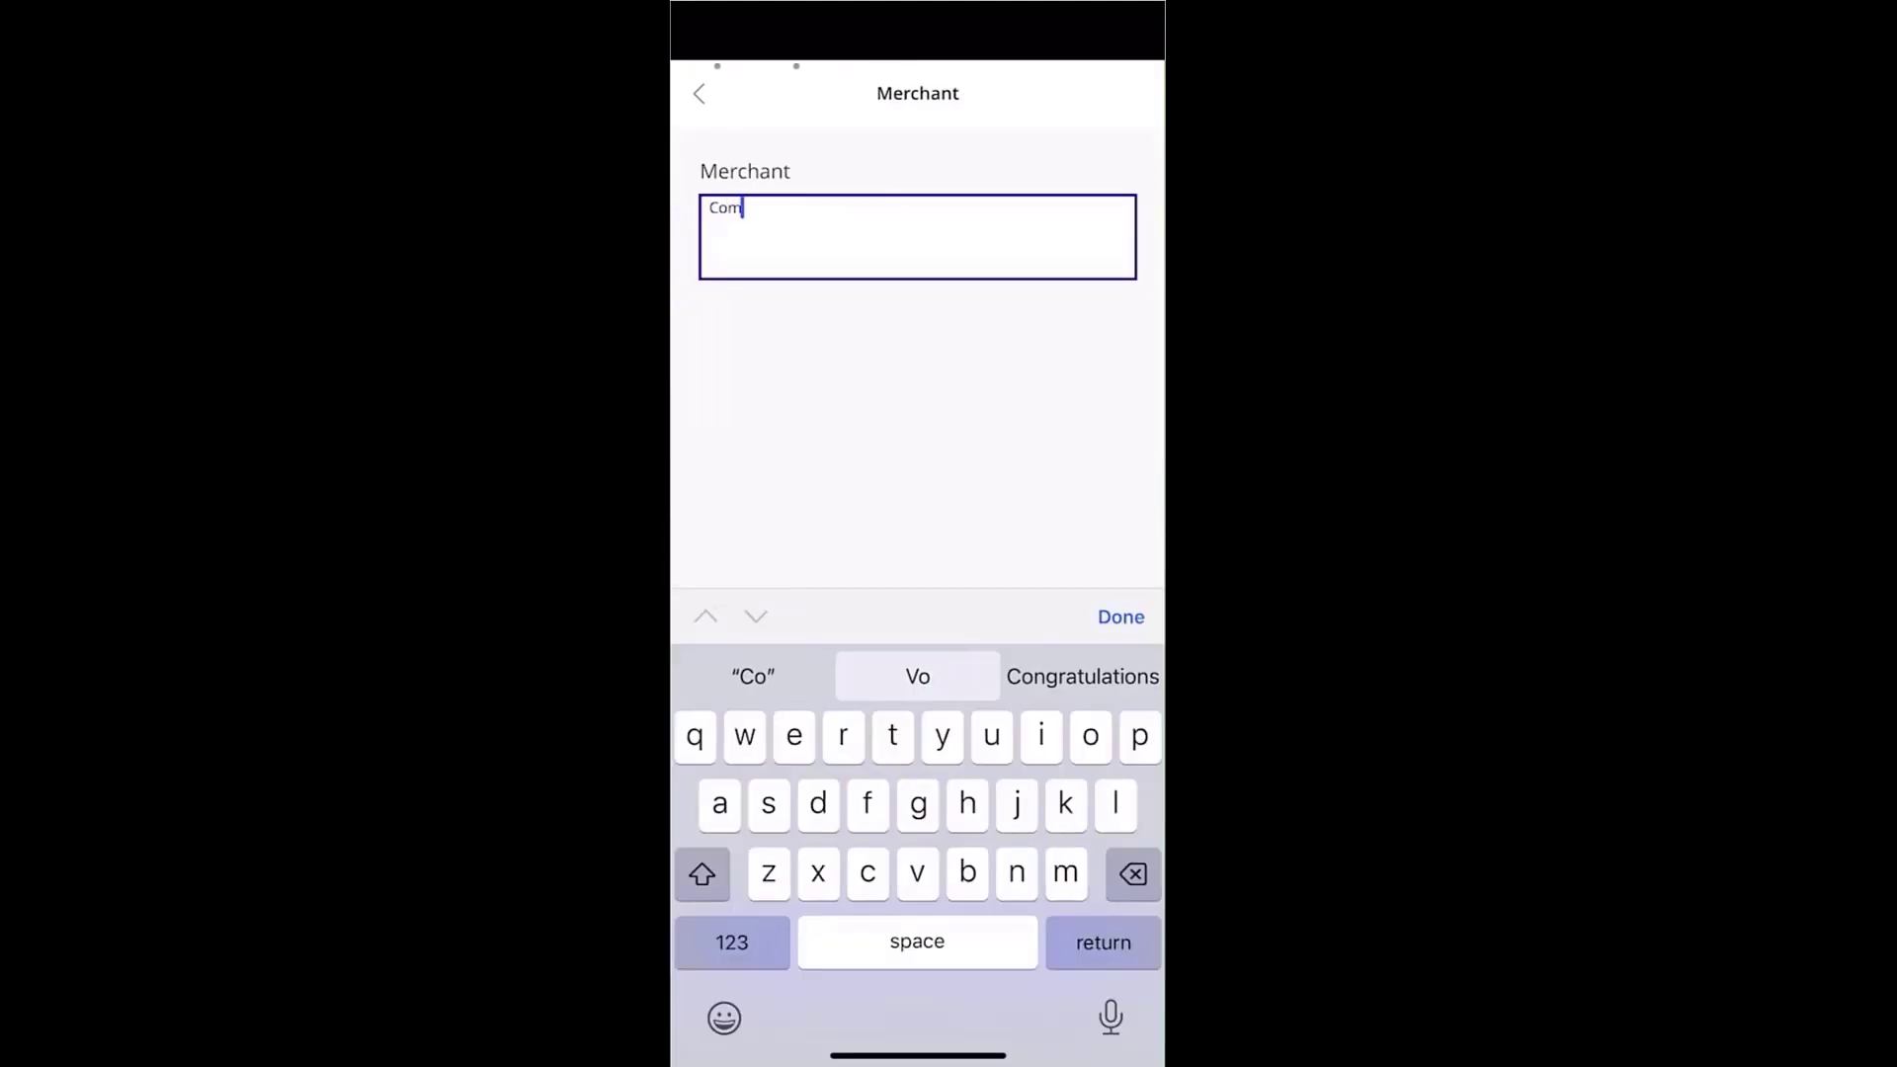
{"action": "type", "text": "fort inn"}
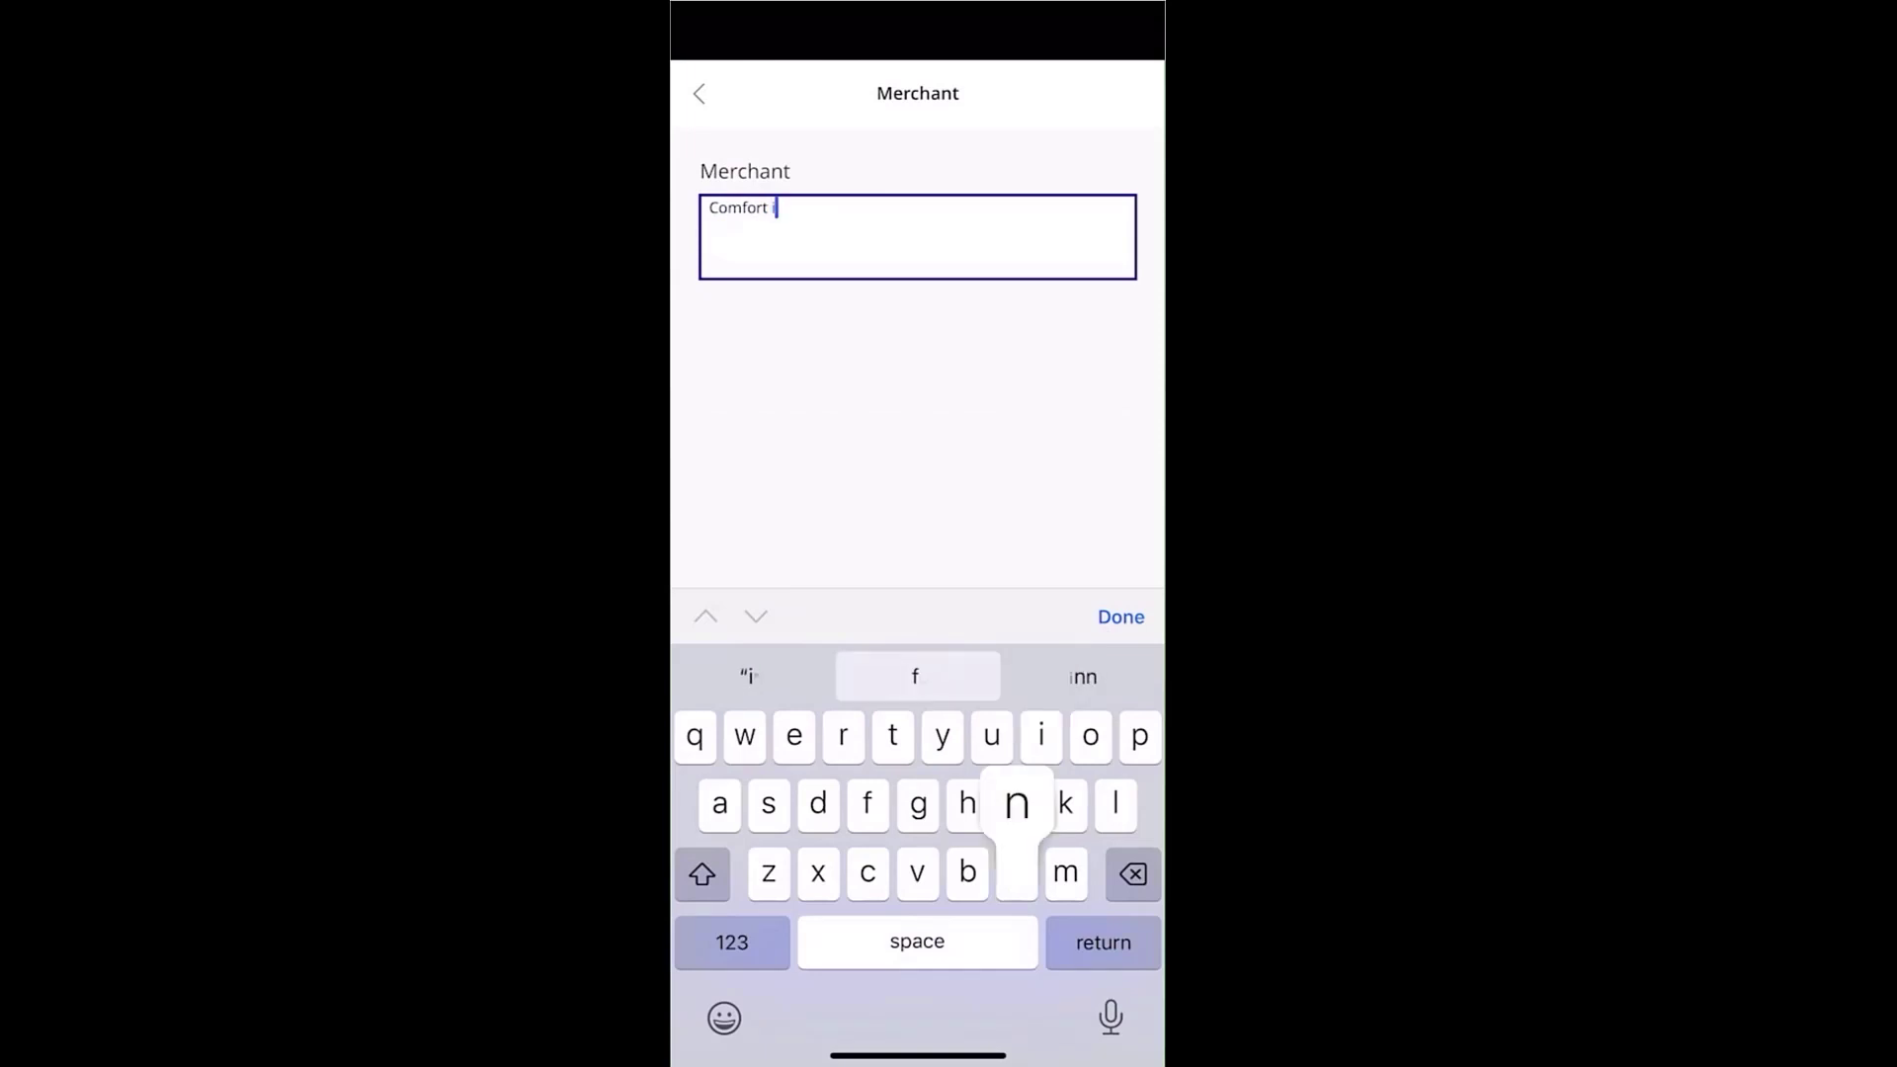
{"action": "left_click", "coordinate": [1120, 616]}
{"action": "left_click", "coordinate": [914, 948]}
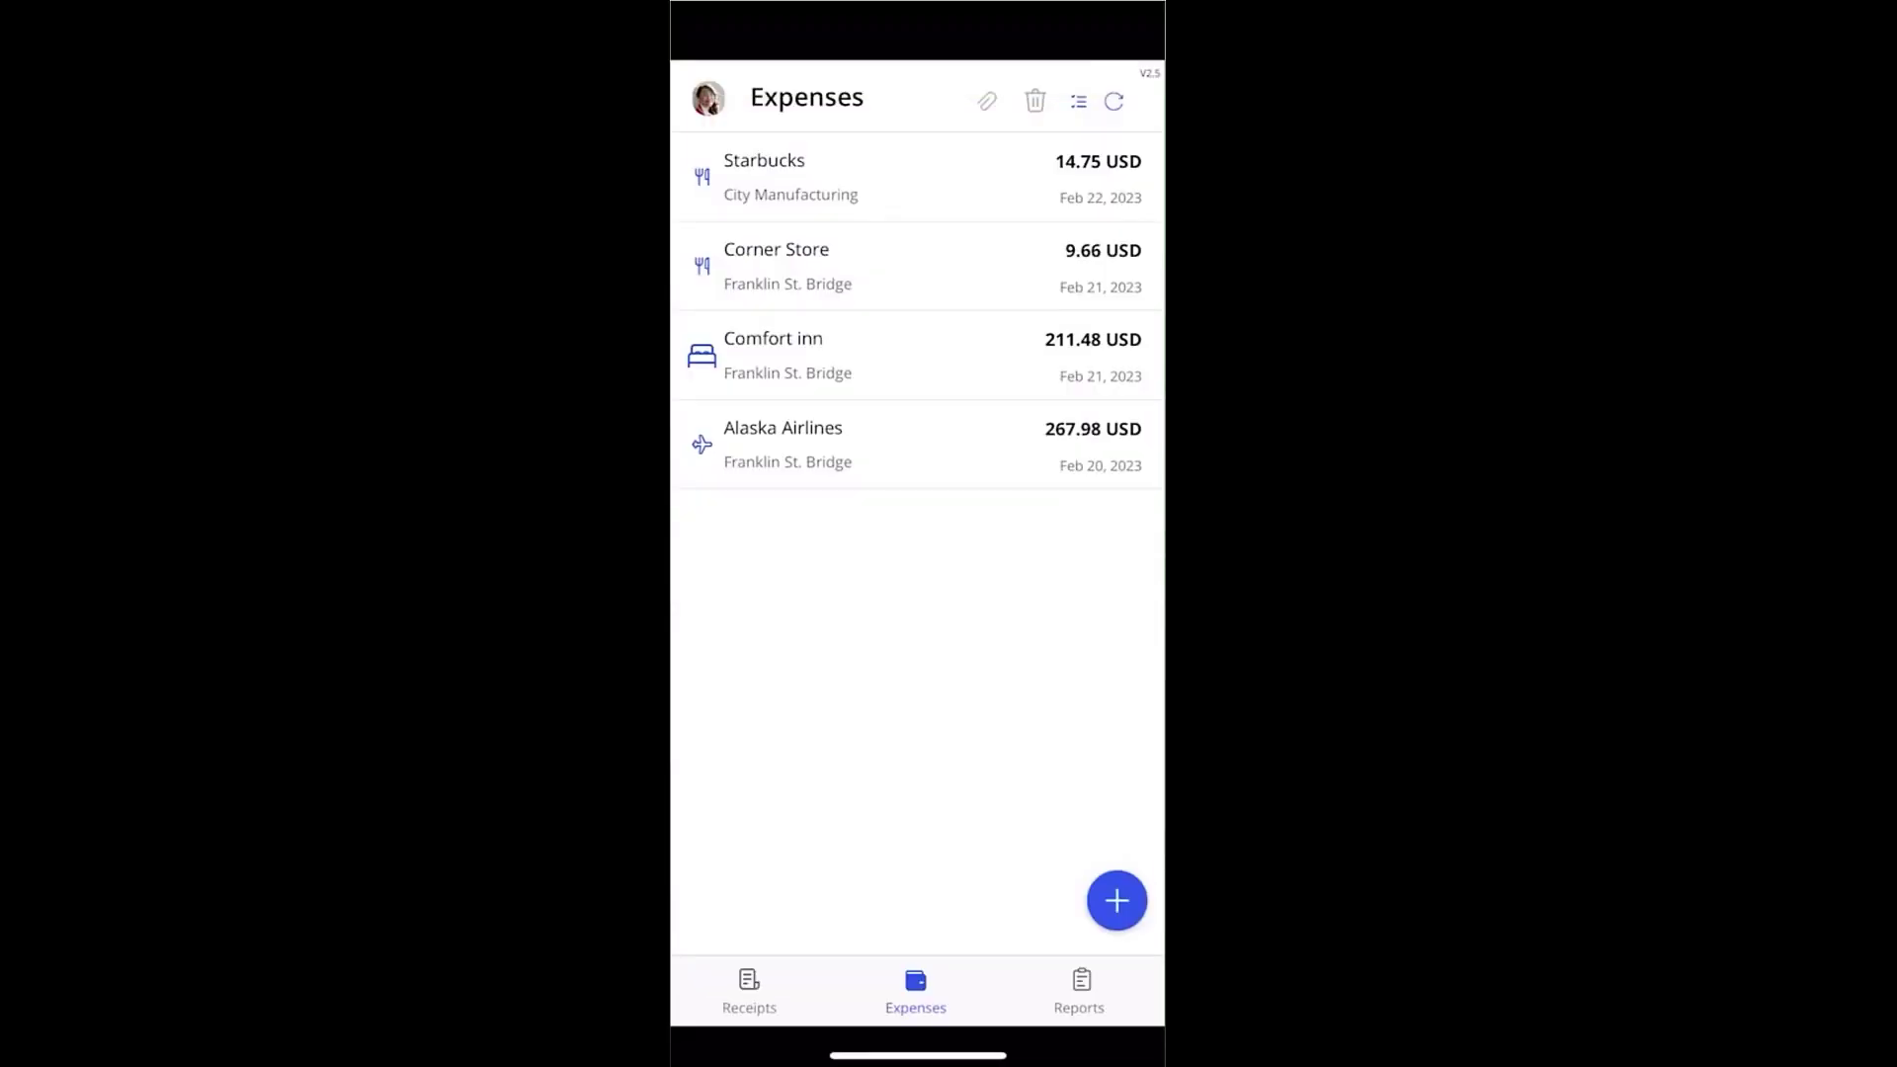
Create a new expense report titled "FSB Customer Visit" with the description "Requirement gathering"
{"action": "left_click", "coordinate": [1080, 990]}
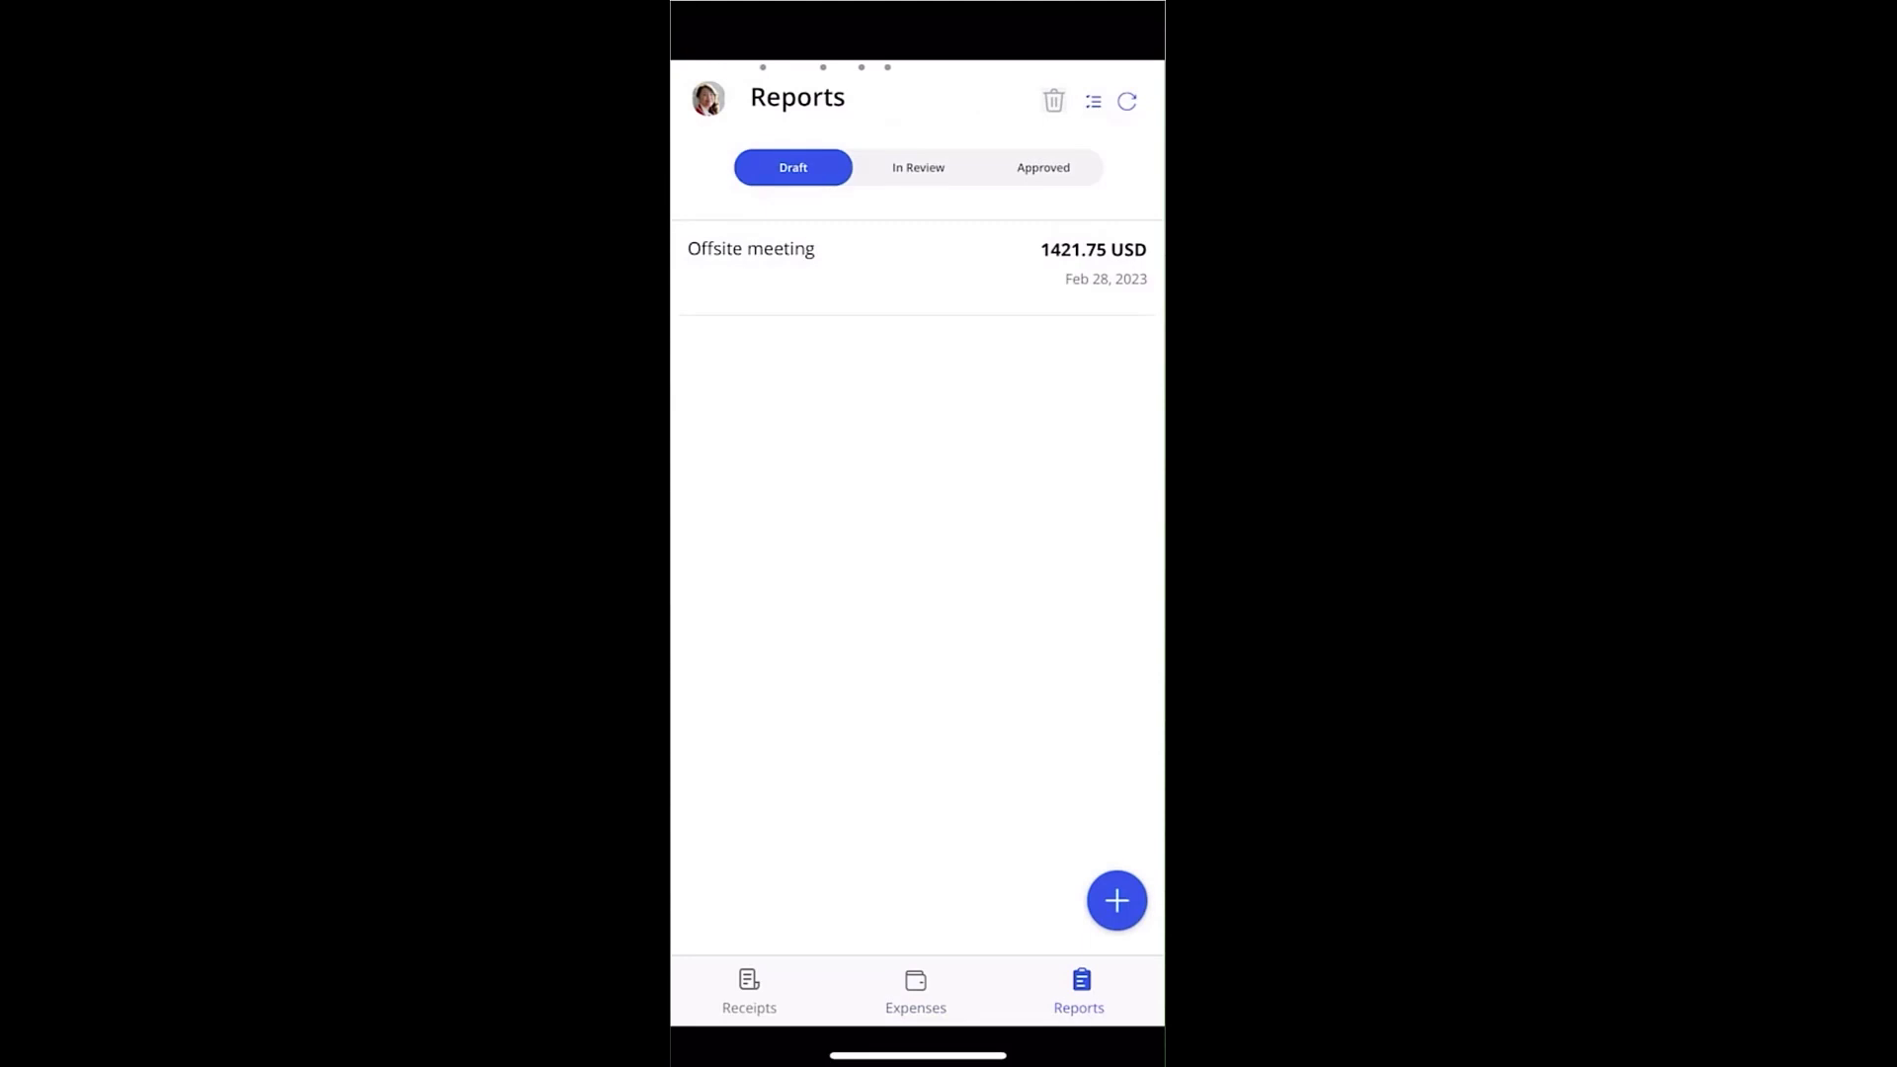
{"action": "left_click", "coordinate": [1116, 900]}
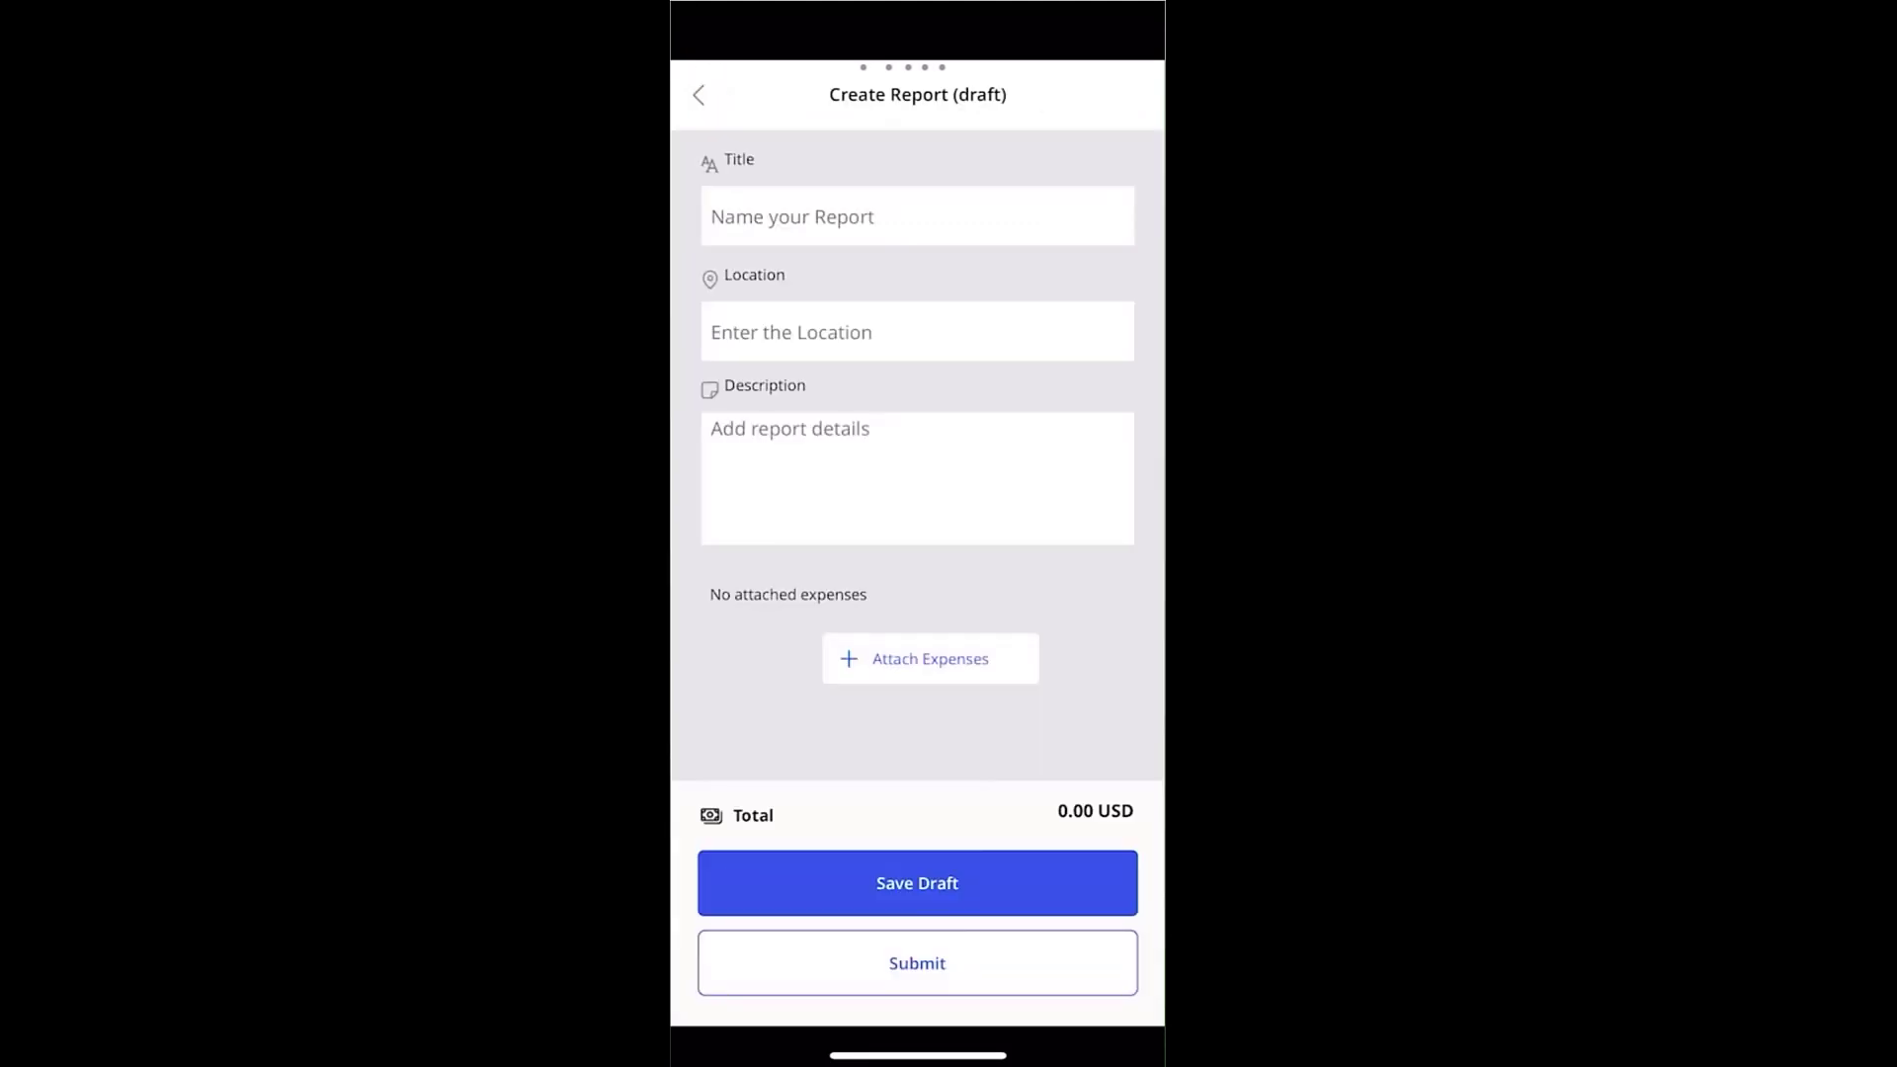
{"action": "left_click", "coordinate": [916, 215]}
{"action": "type", "text": "FSB Customer"}
{"action": "left_click", "coordinate": [917, 494]}
{"action": "type", "text": "Requirement gatherin"}
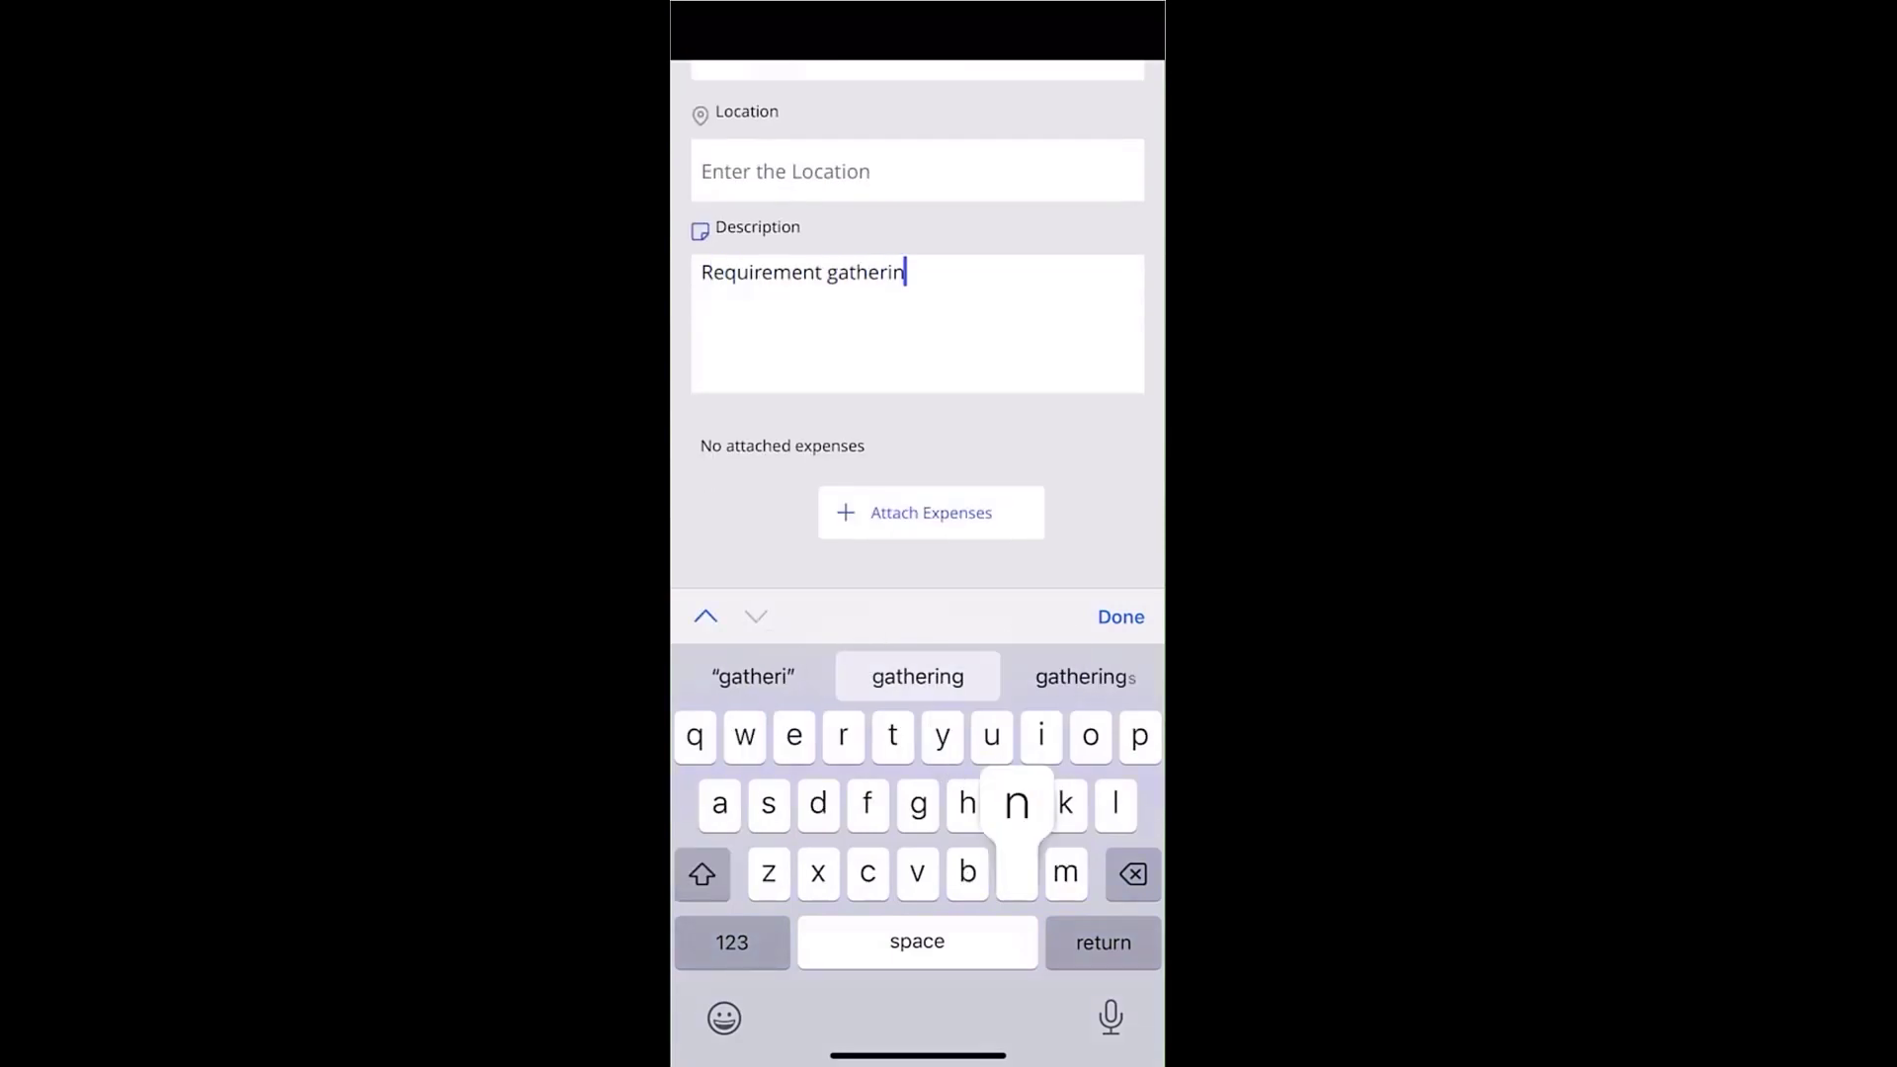
{"action": "type", "text": "g"}
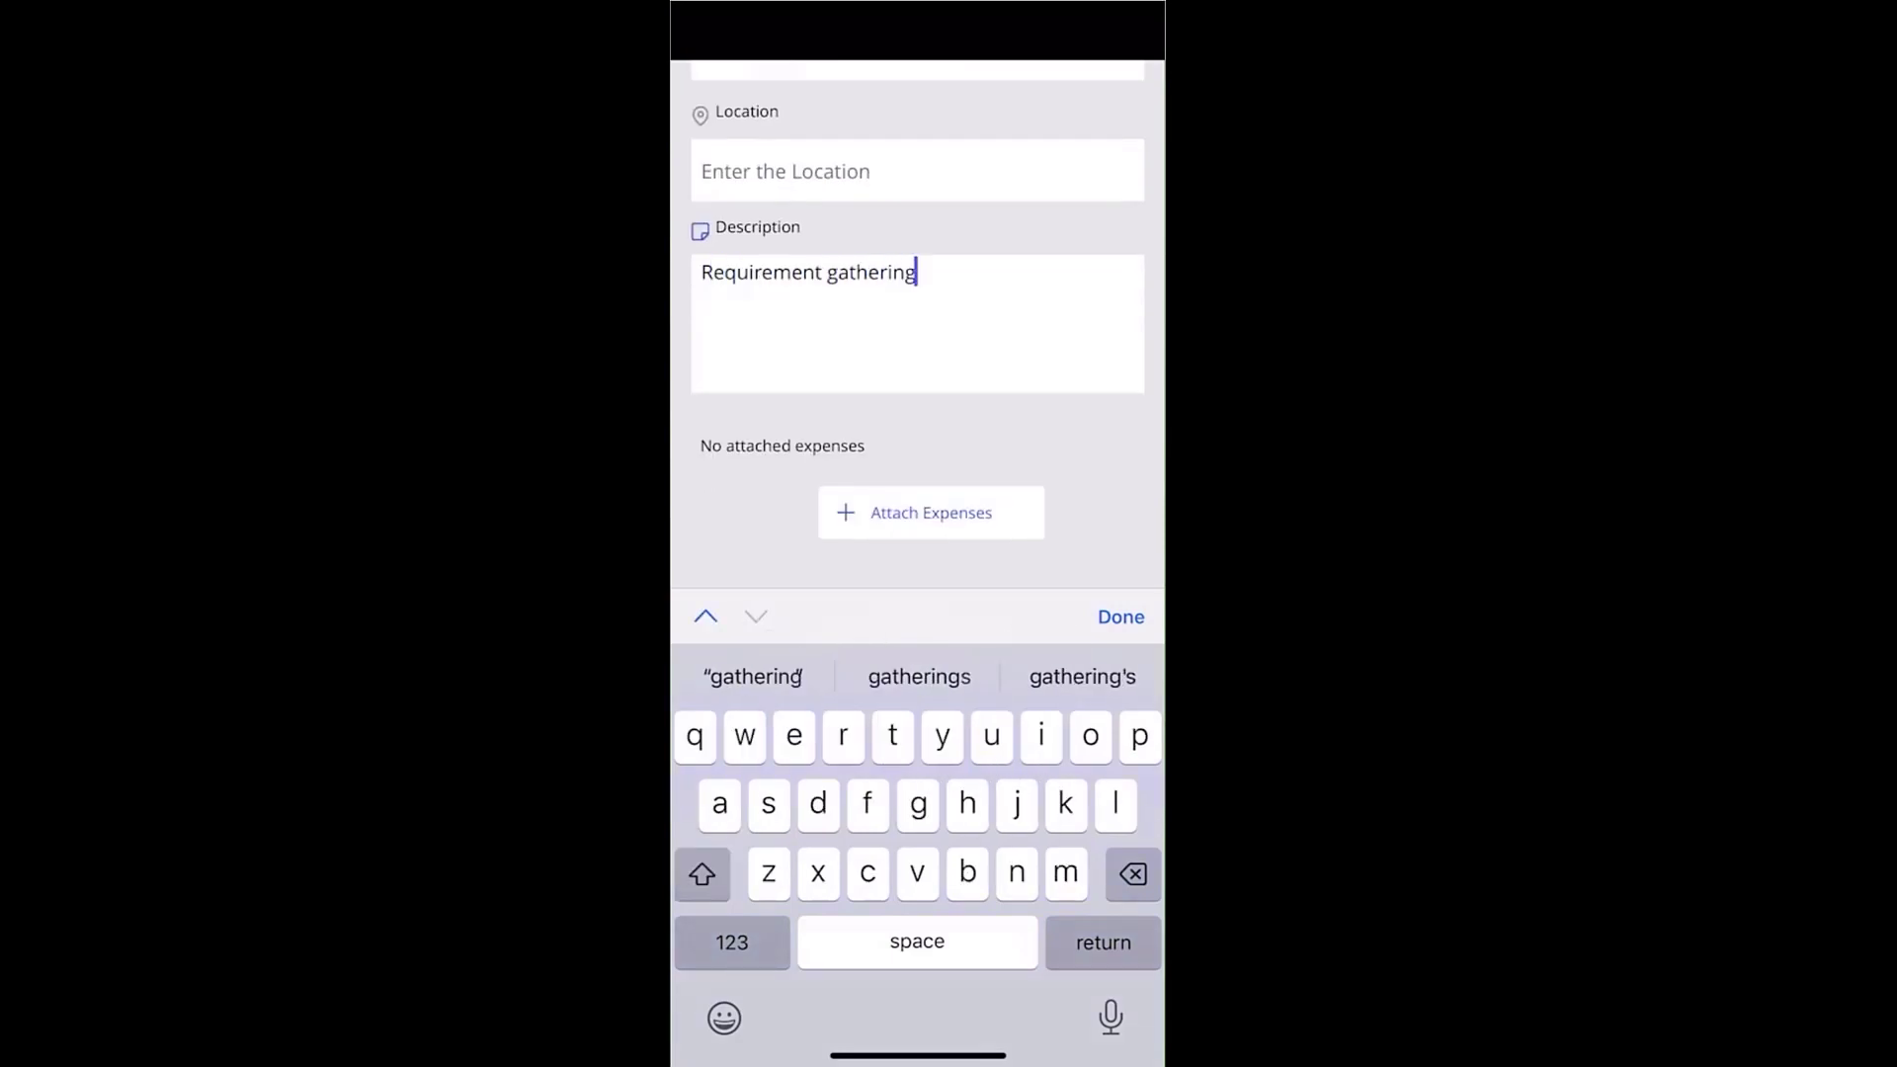
{"action": "left_click", "coordinate": [1119, 617]}
Attach the Corner Store, Comfort inn and Alaska Airlines expenses to the report
{"action": "left_click", "coordinate": [931, 513]}
{"action": "left_click", "coordinate": [703, 643]}
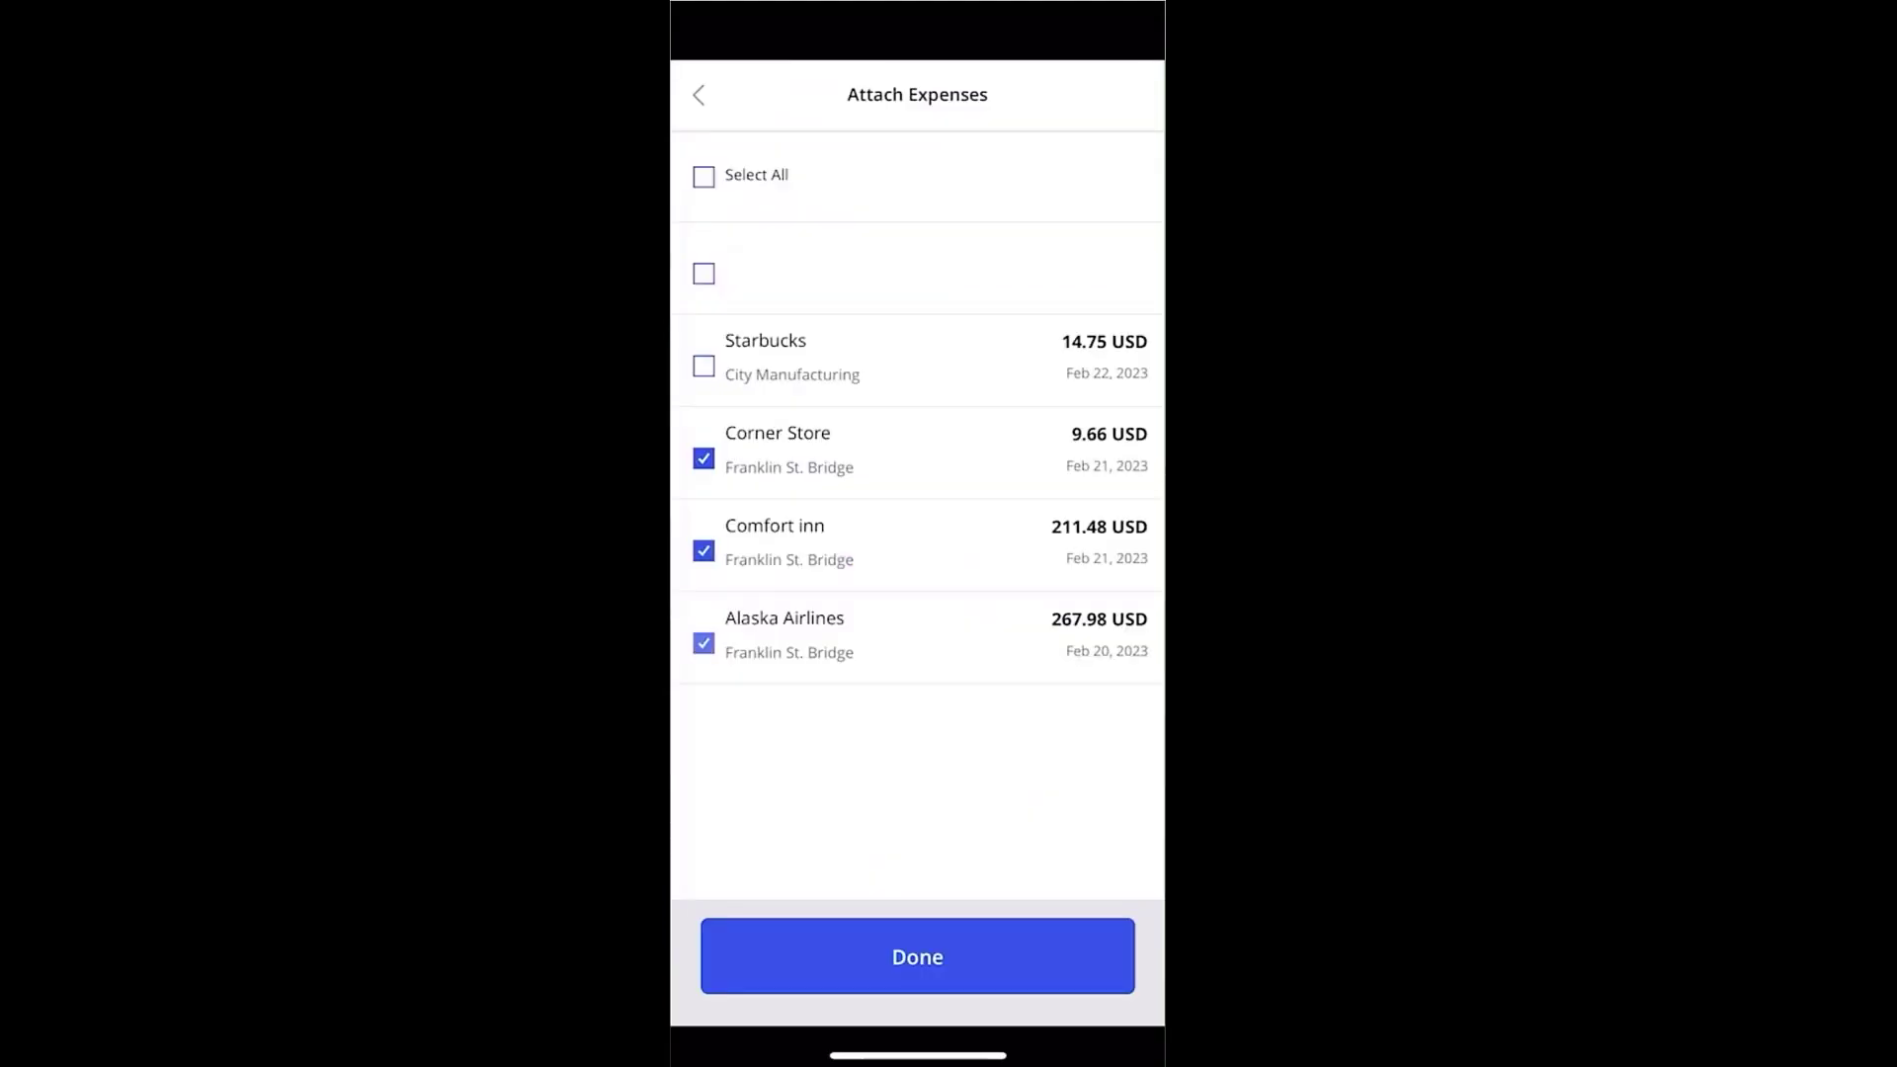
{"action": "left_click", "coordinate": [918, 956]}
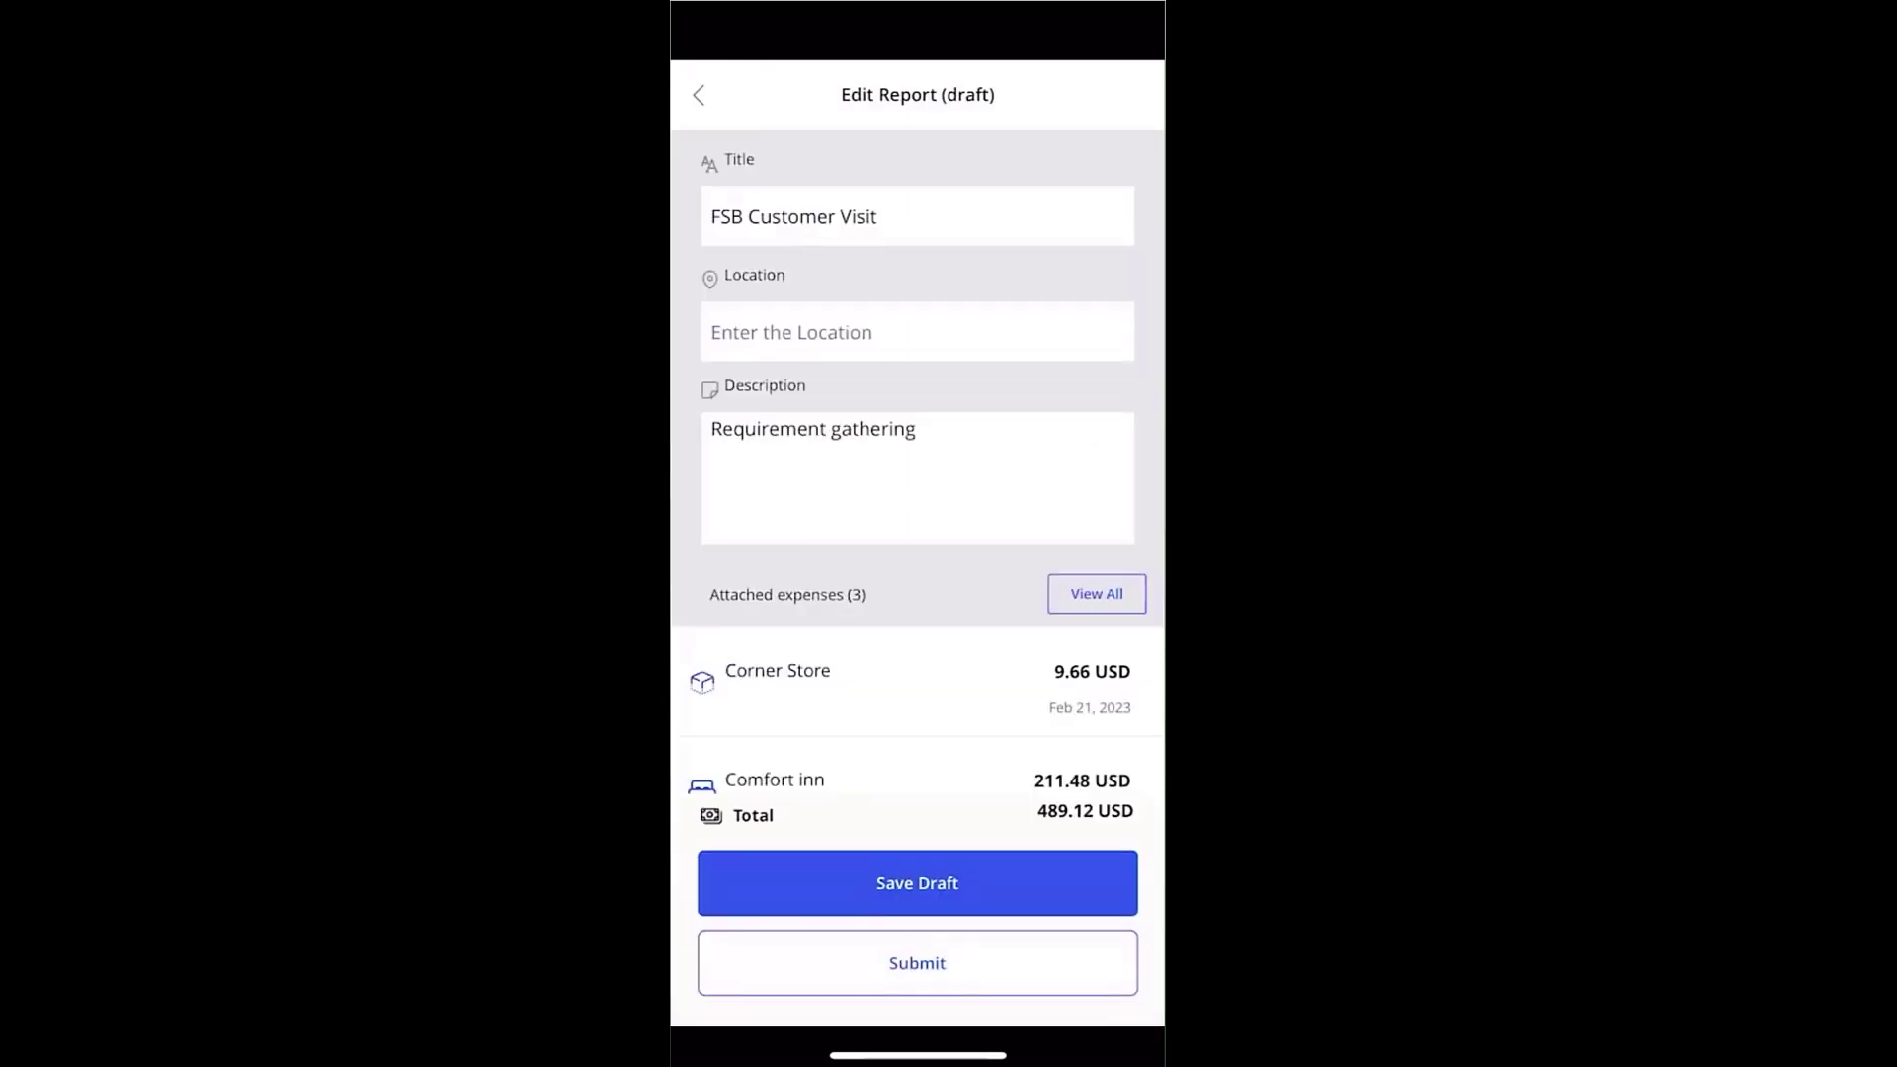
Check the attached expenses, submit the FSB Customer Visit report and display the reports in review
{"action": "scroll", "coordinate": [916, 731], "scroll_direction": "down", "scroll_amount": 3}
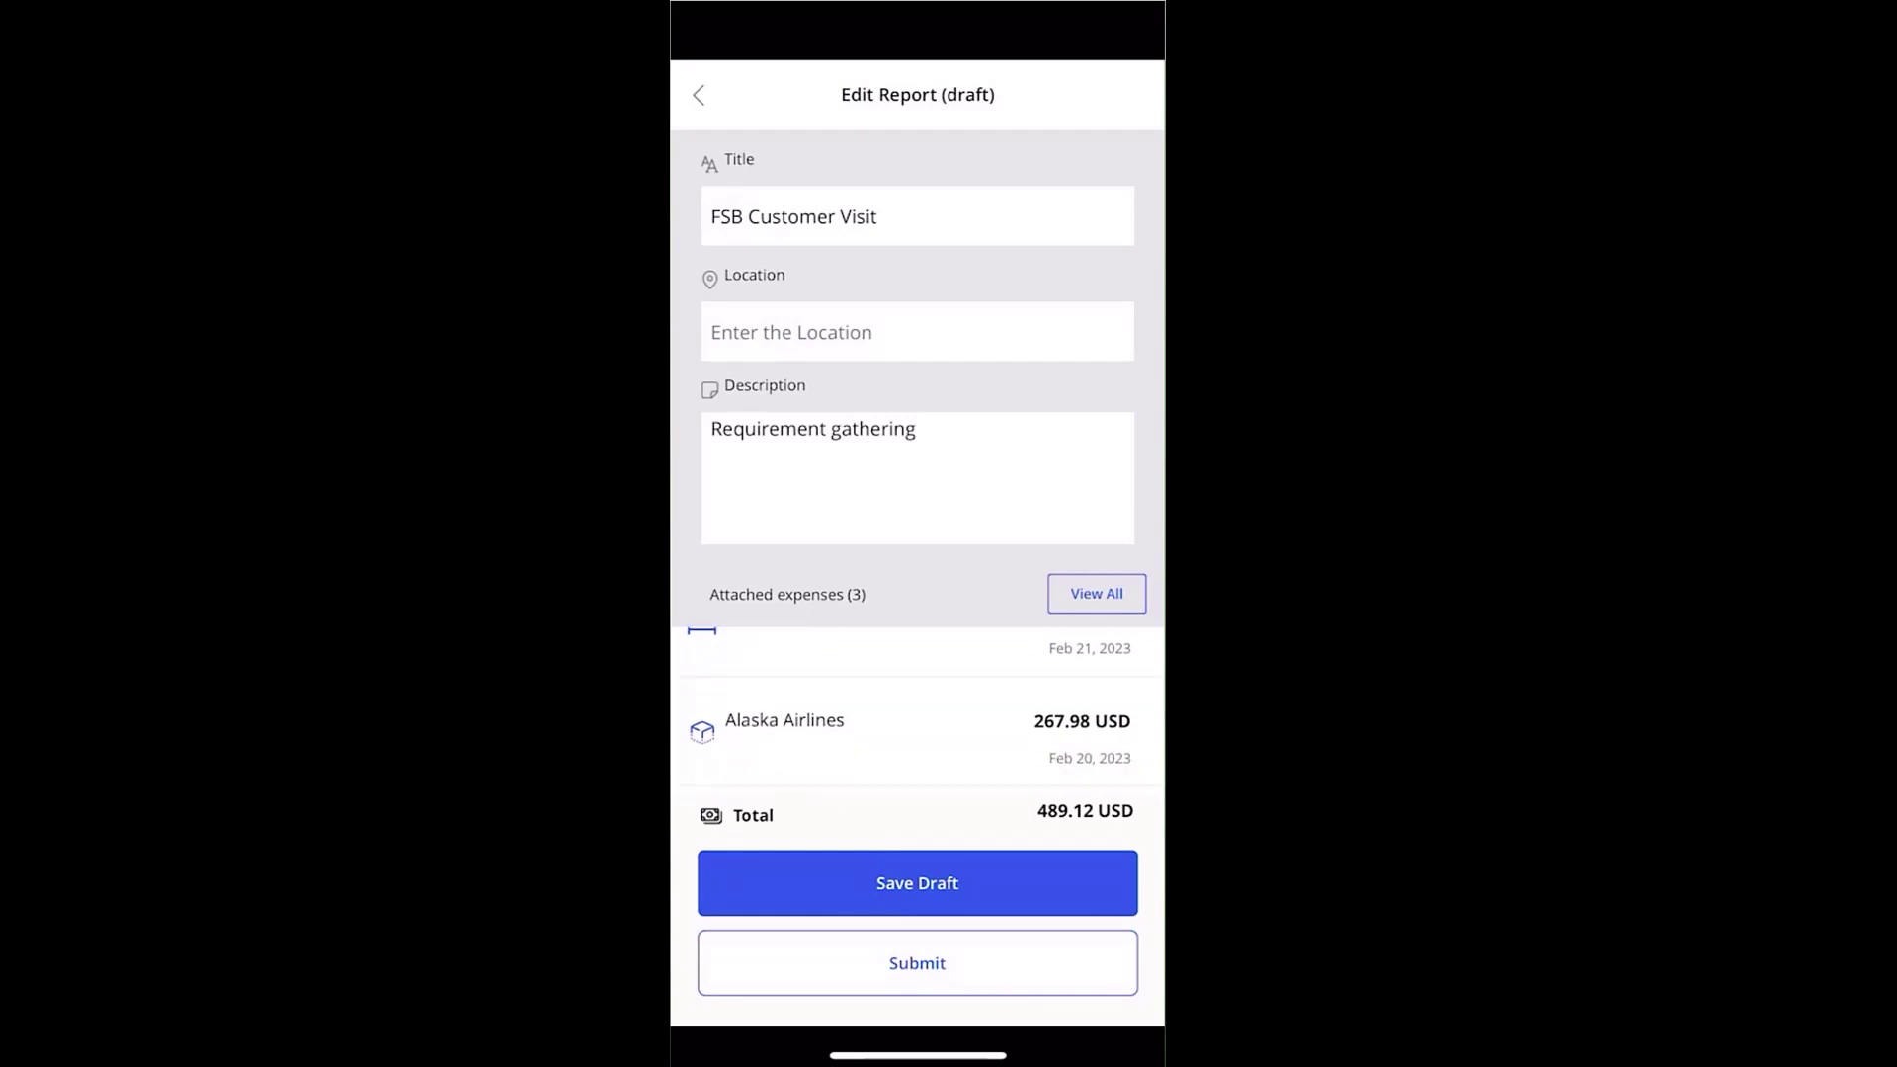
{"action": "scroll", "coordinate": [917, 731], "scroll_direction": "up", "scroll_amount": 3}
{"action": "left_click", "coordinate": [917, 963]}
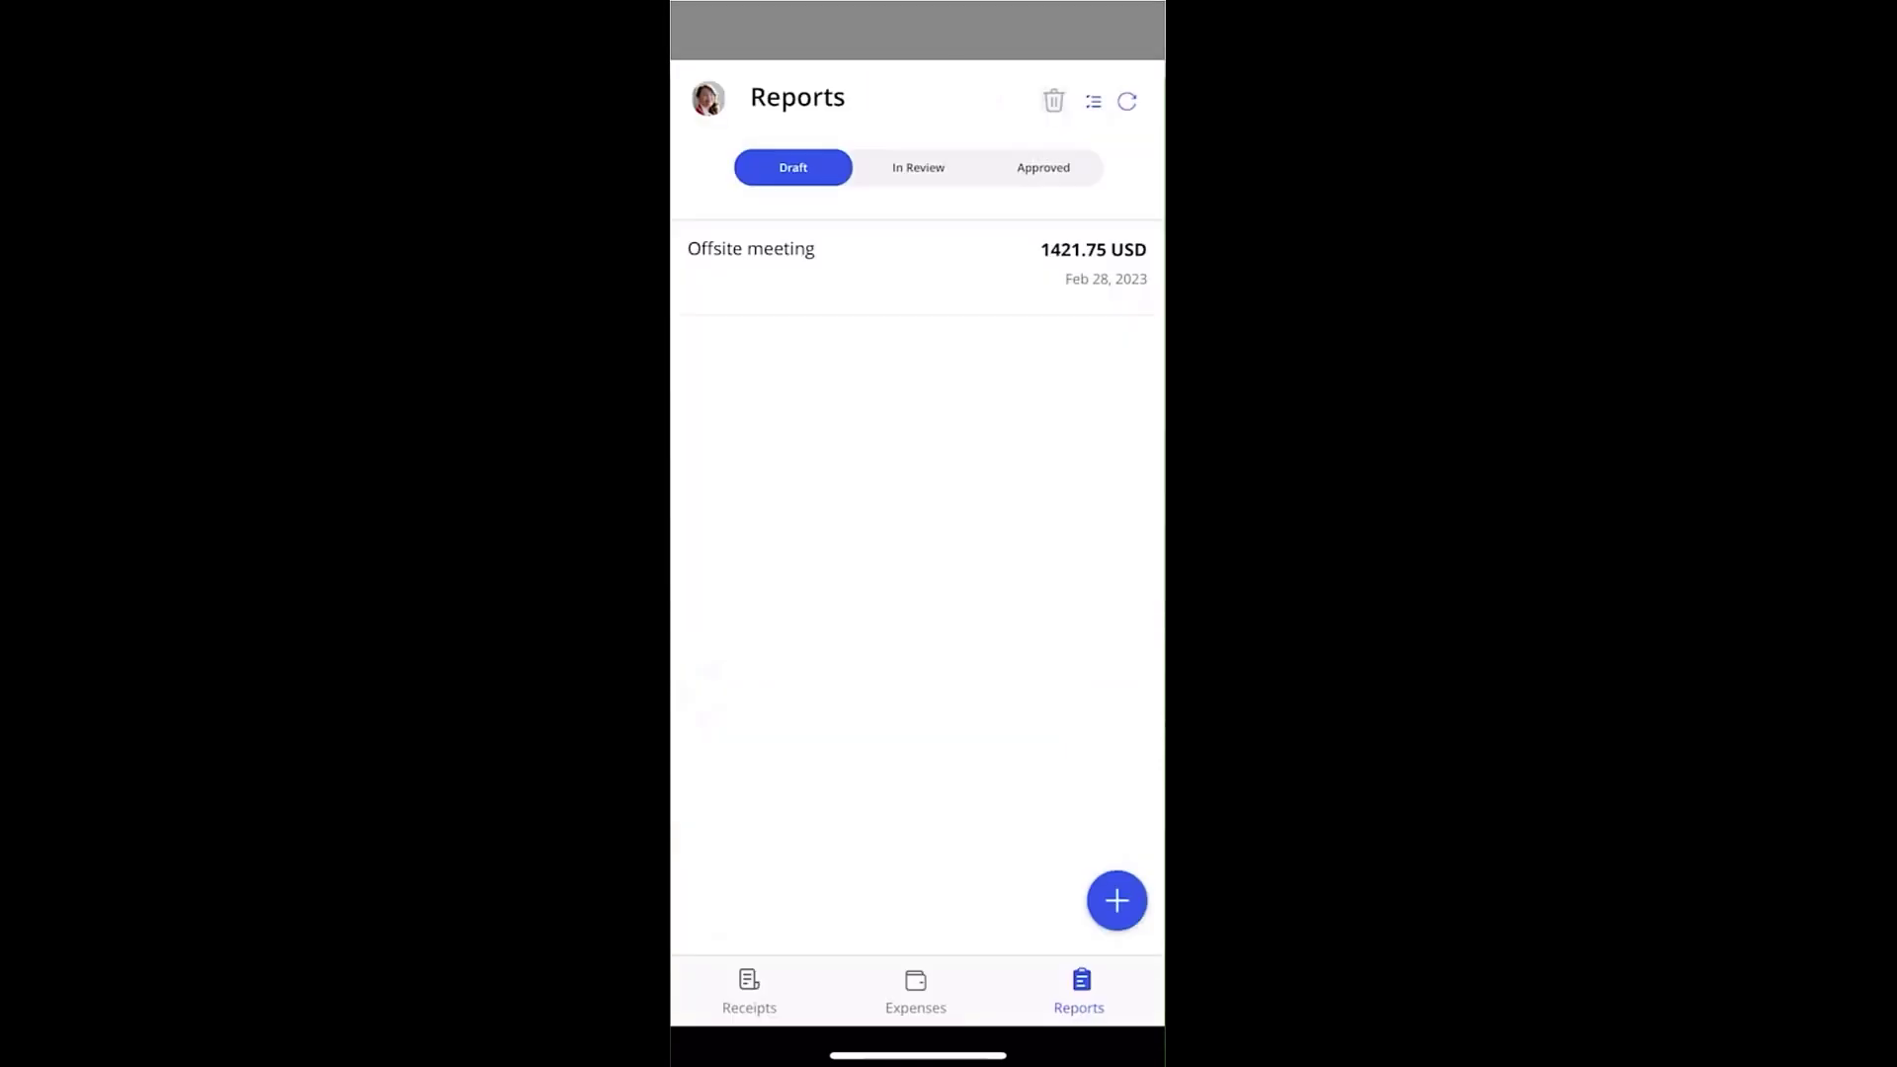
{"action": "left_click", "coordinate": [917, 167]}
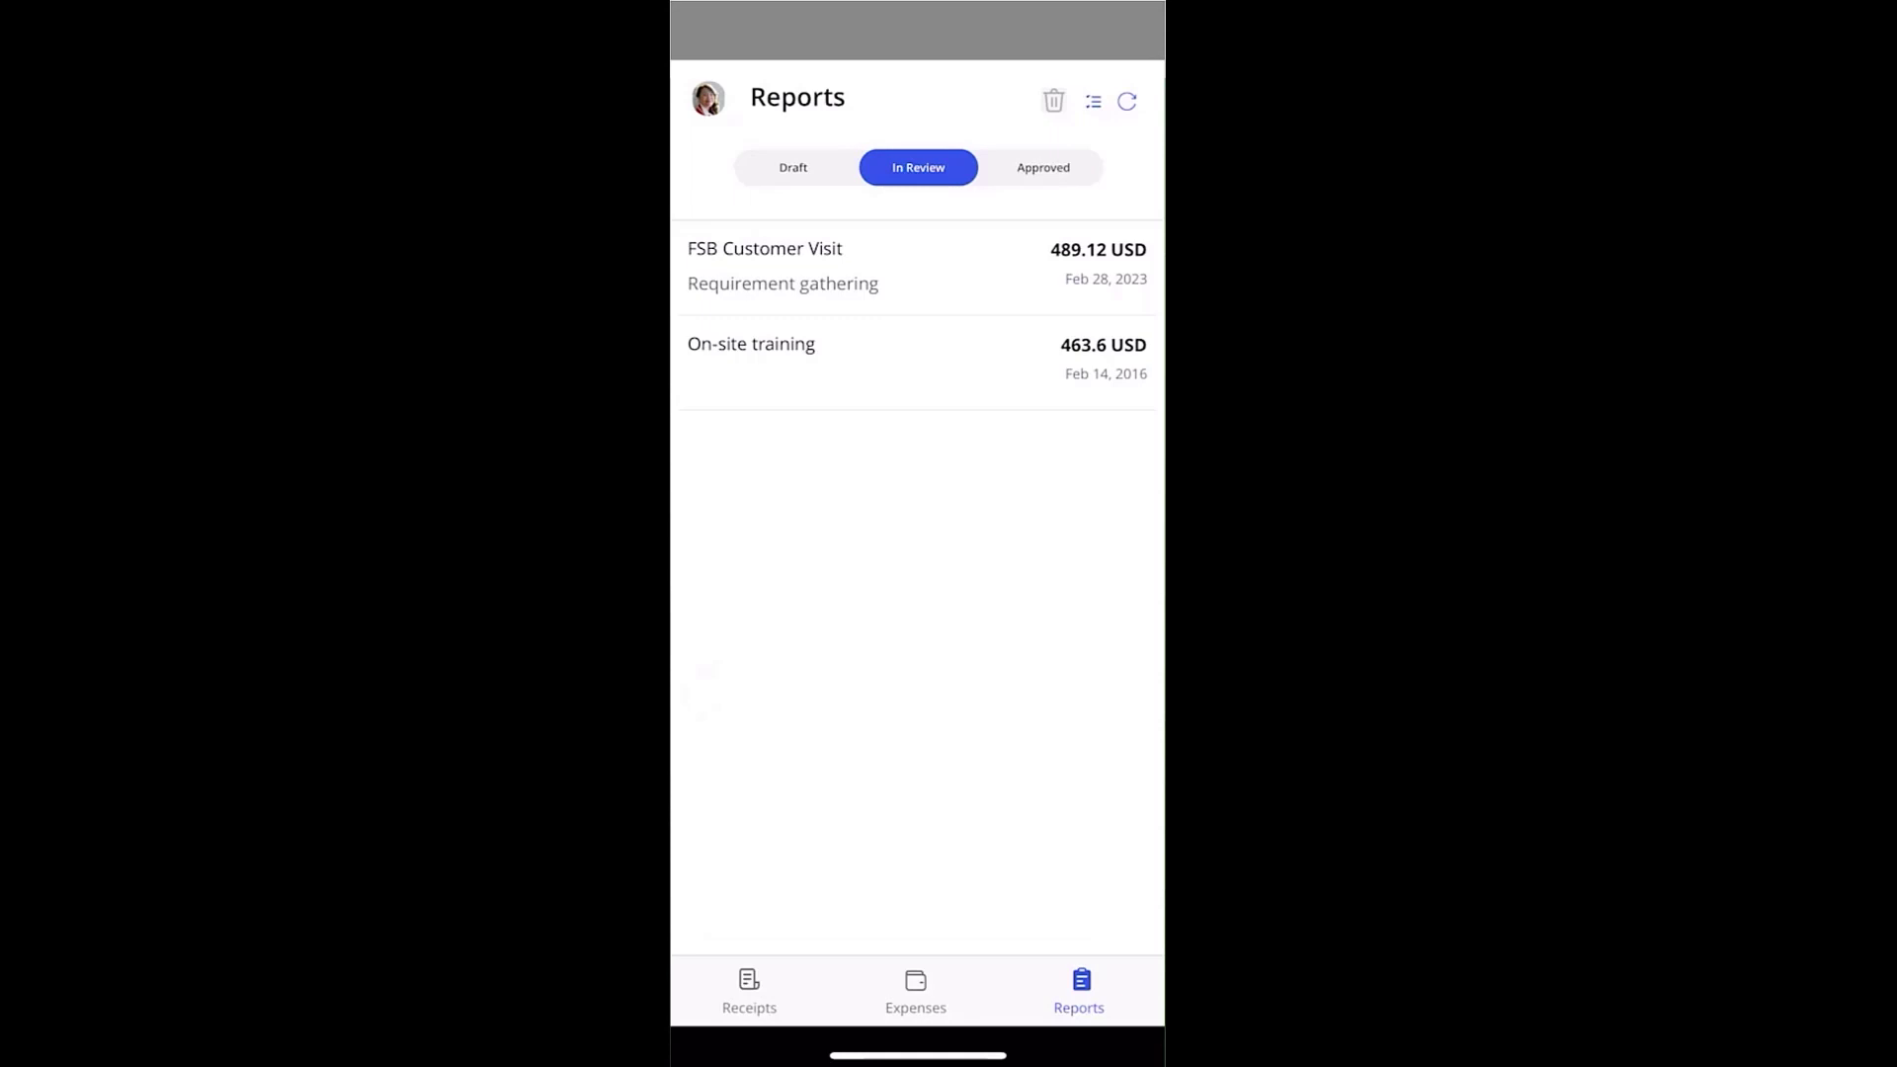